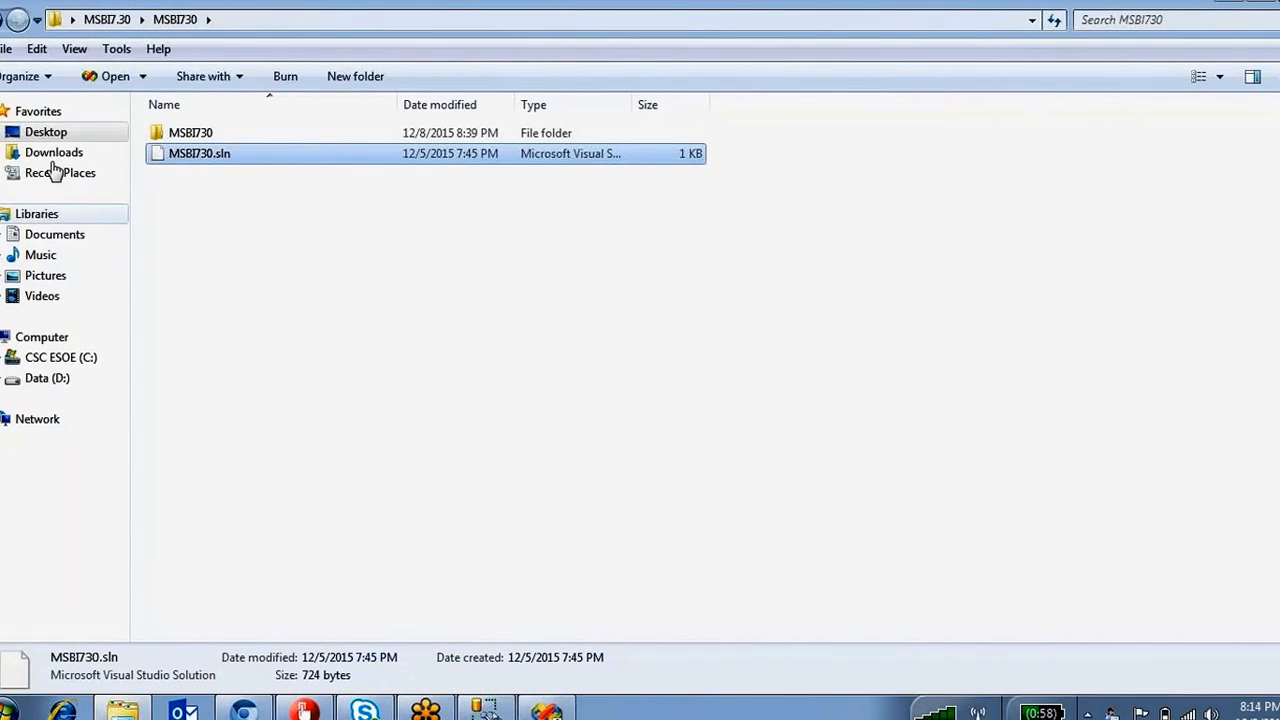
Browse to Desktop > MSBI > source, go back up, and return to the Foreach Loop Editor.
{"action": "left_click", "coordinate": [55, 132]}
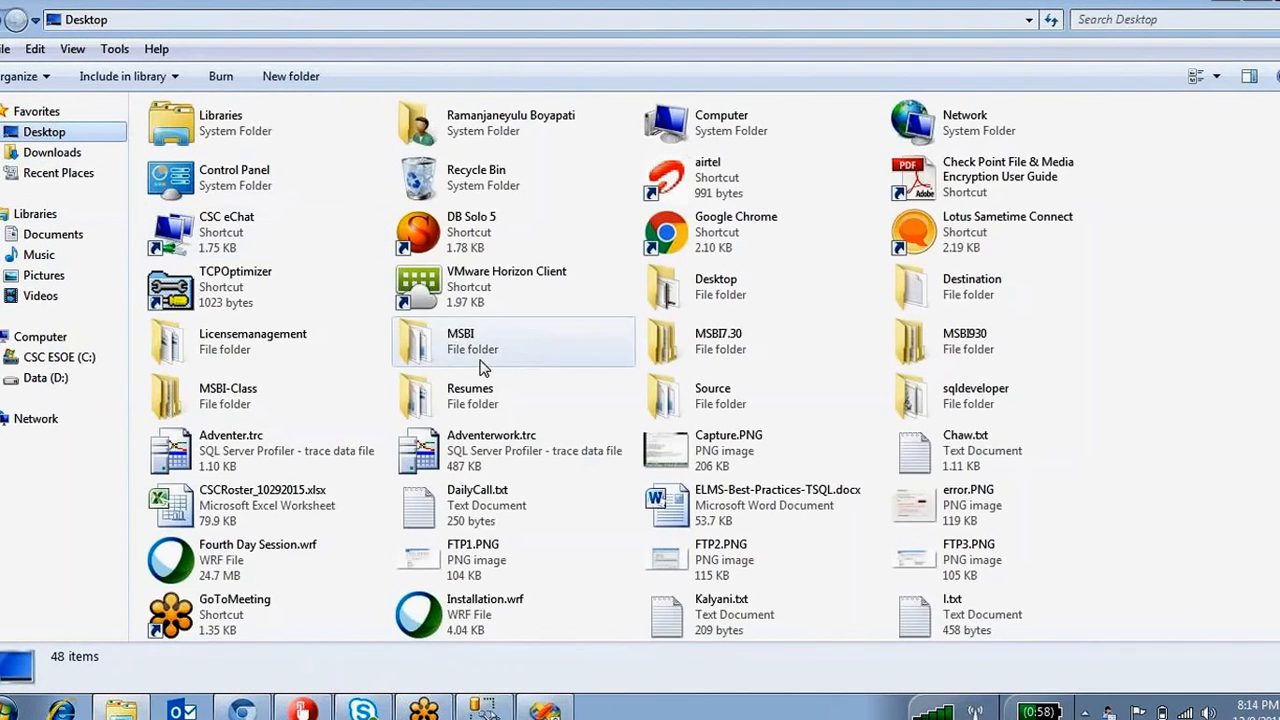
{"action": "double_click", "coordinate": [483, 368]}
{"action": "double_click", "coordinate": [178, 336]}
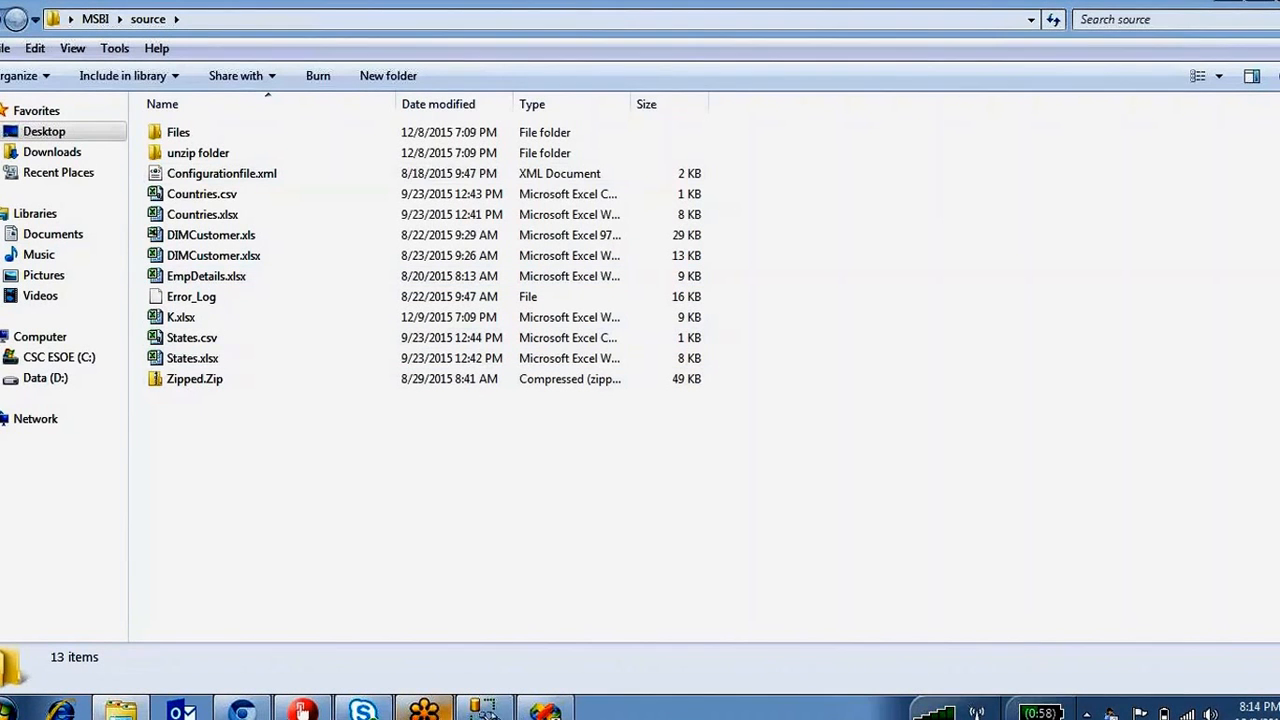
{"action": "key", "text": "BackSpace"}
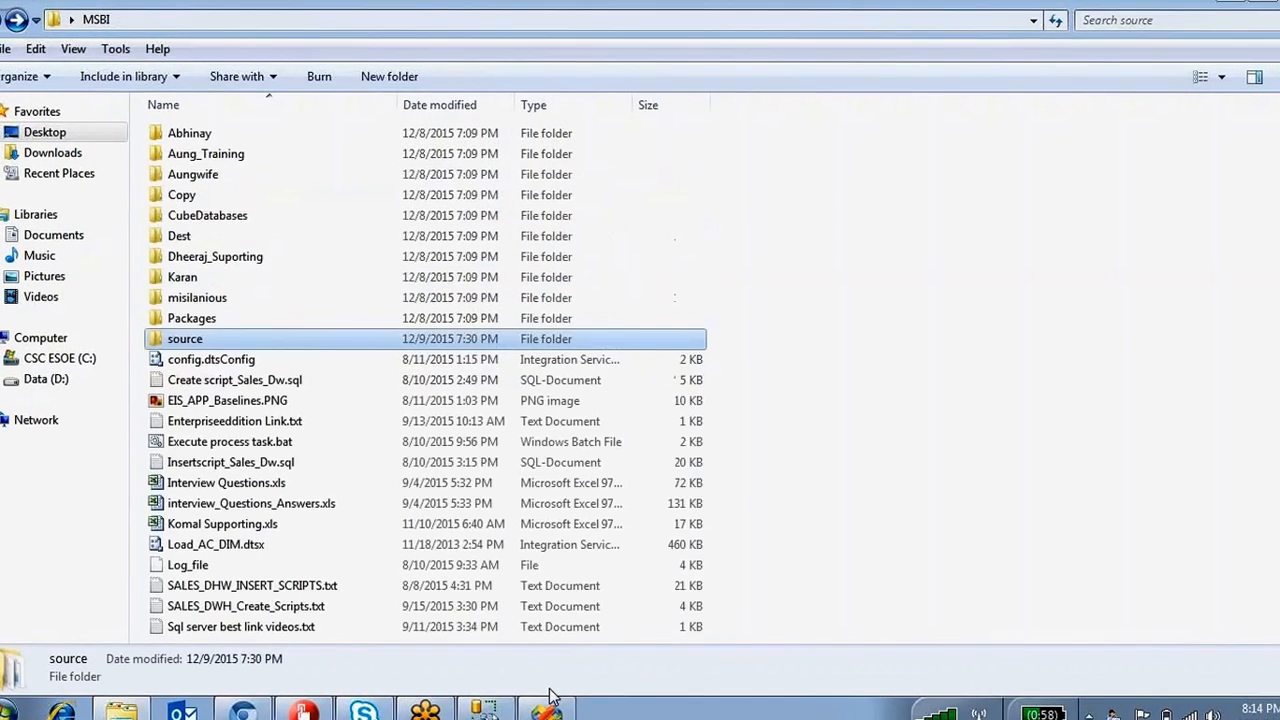
{"action": "left_click", "coordinate": [546, 710]}
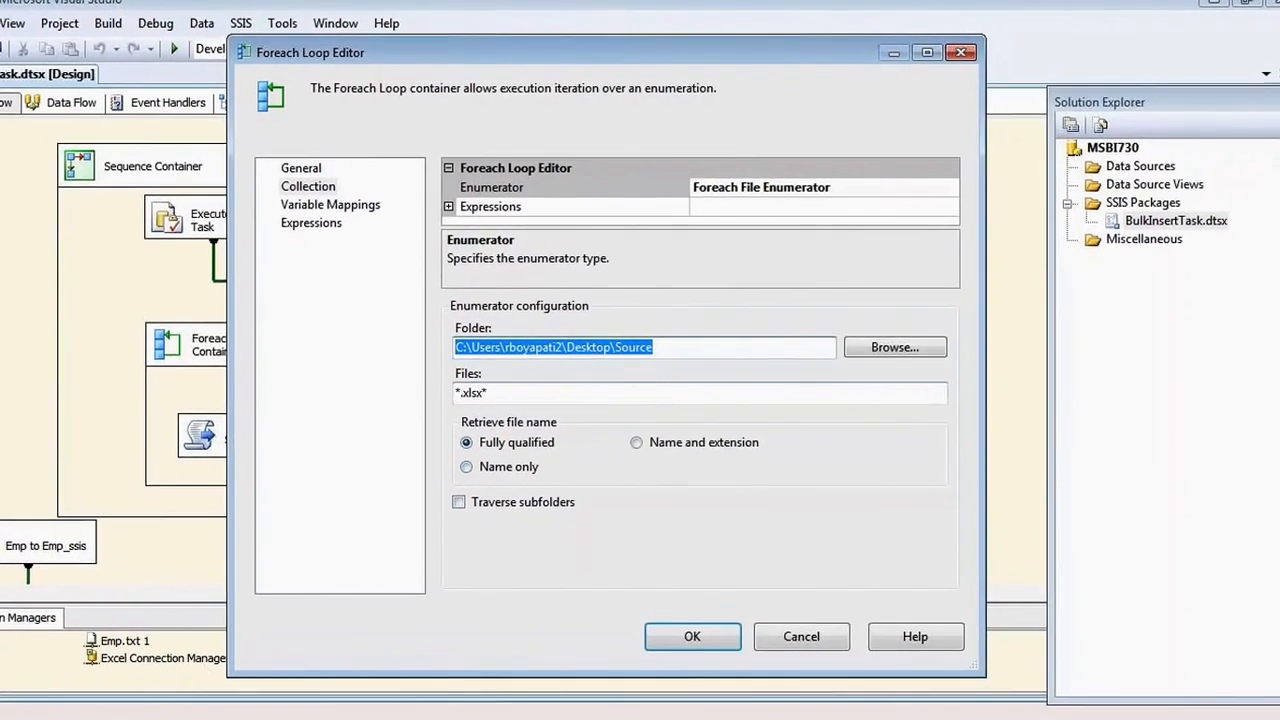
Open the Desktop's Source folder and check the Emp1.xlsx and Emp2.xlsx files.
{"action": "key", "text": "alt+Tab"}
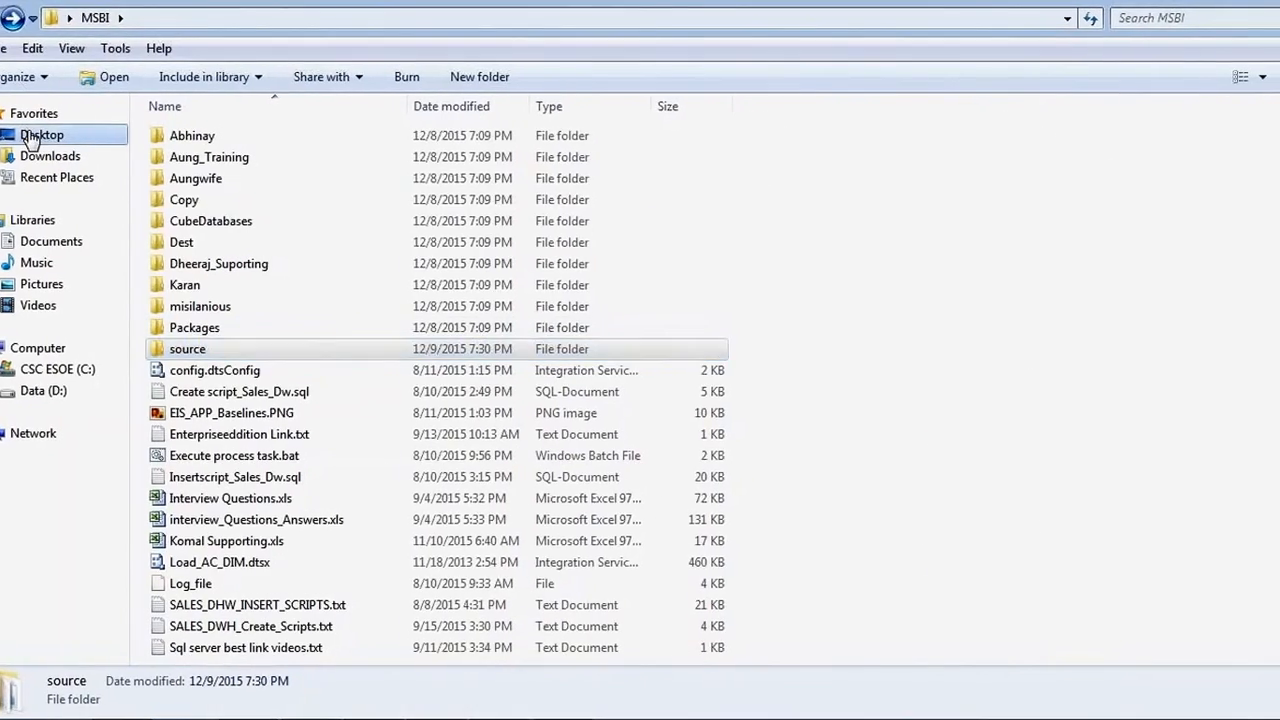
{"action": "left_click", "coordinate": [30, 135]}
{"action": "left_click", "coordinate": [316, 354]}
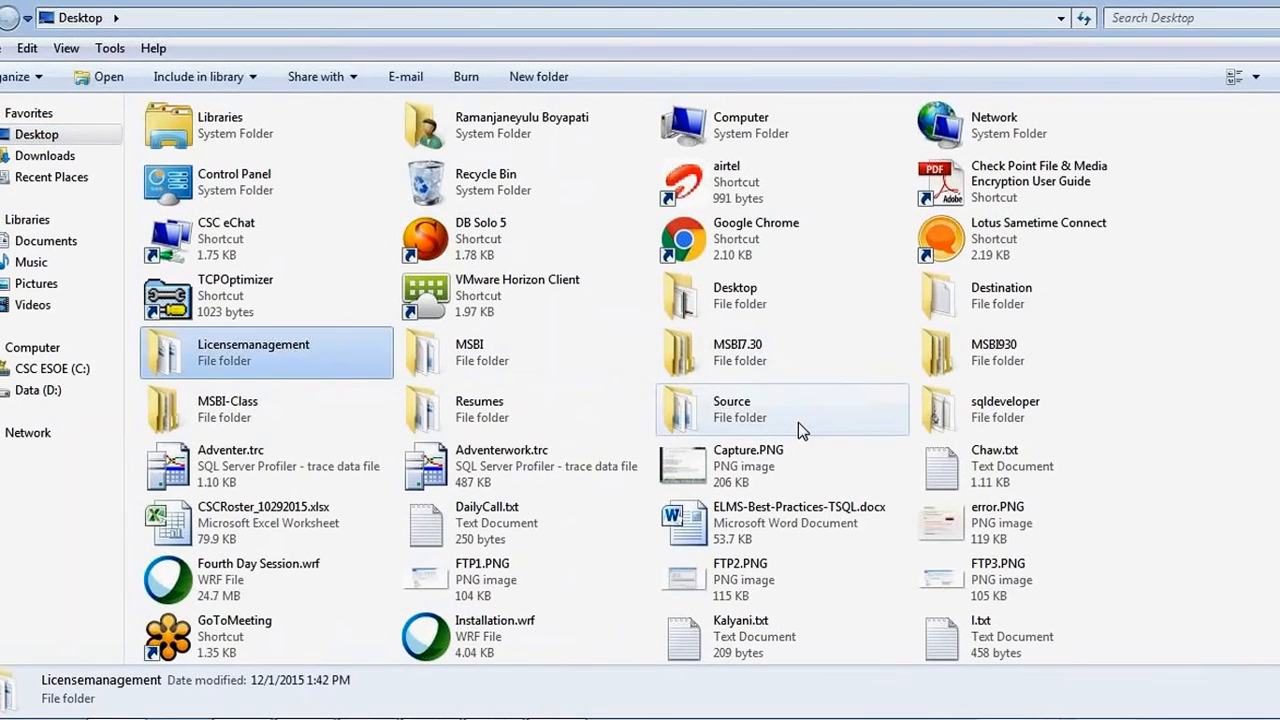
{"action": "left_click", "coordinate": [799, 424]}
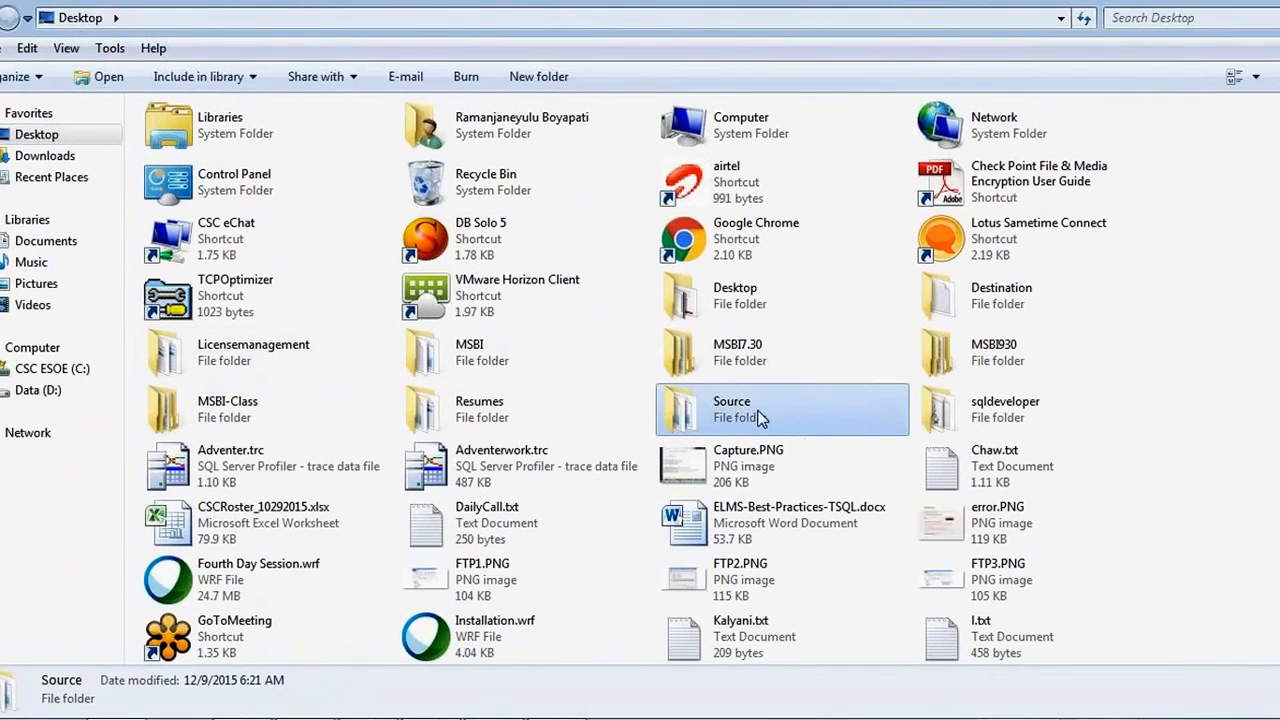
{"action": "double_click", "coordinate": [798, 422]}
{"action": "left_click", "coordinate": [199, 135]}
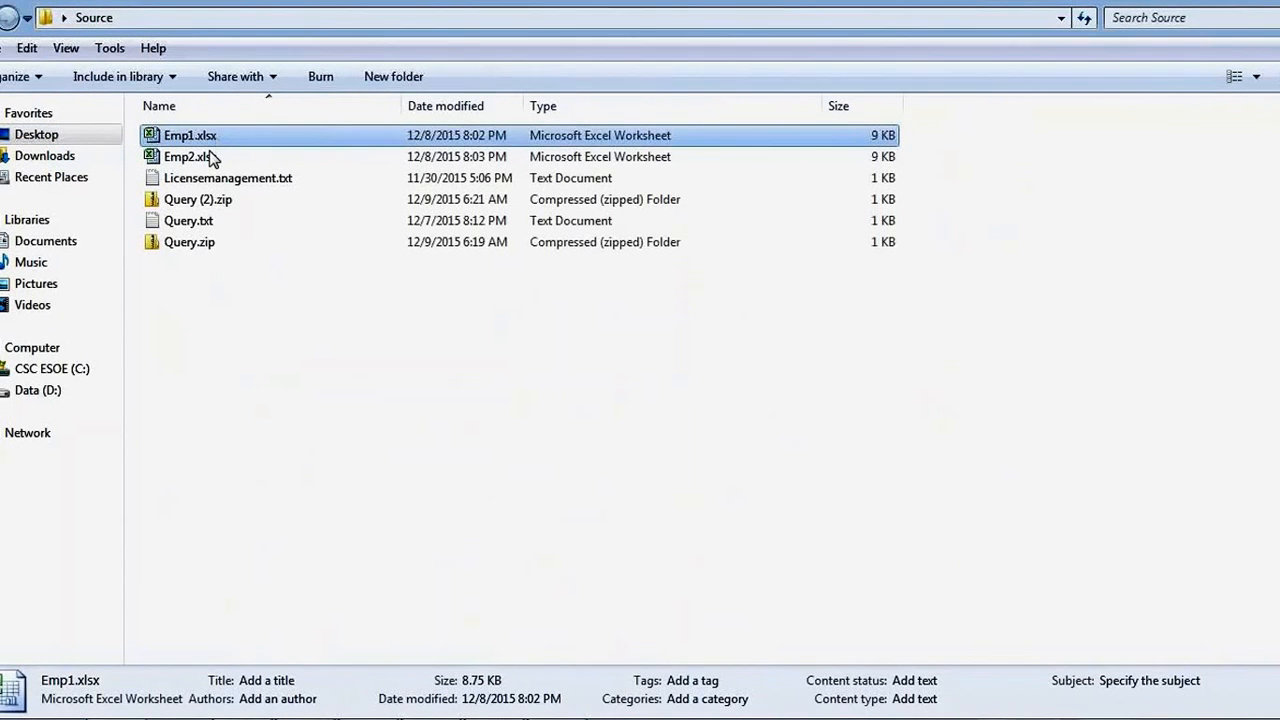
{"action": "left_click", "coordinate": [200, 158], "text": "ctrl"}
{"action": "left_click", "coordinate": [411, 290]}
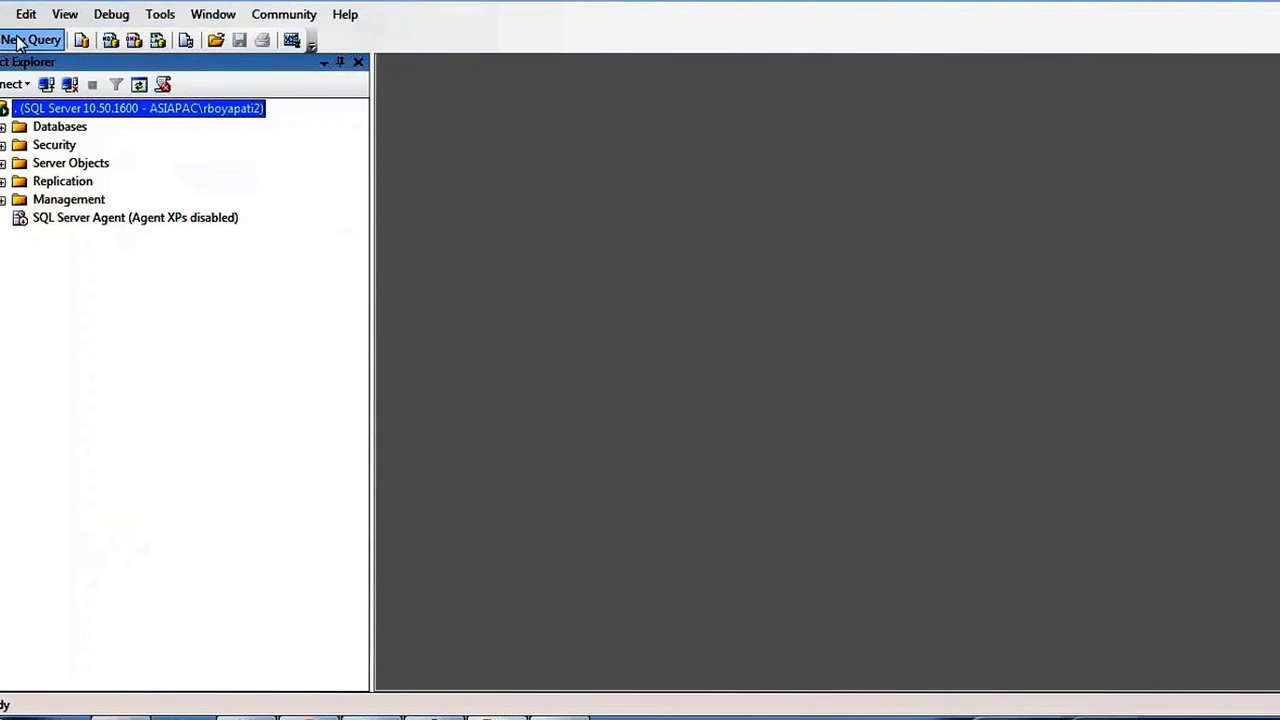
Run 'select * from emp_ssis' in a new query against the BIDEMO database.
{"action": "left_click", "coordinate": [17, 40]}
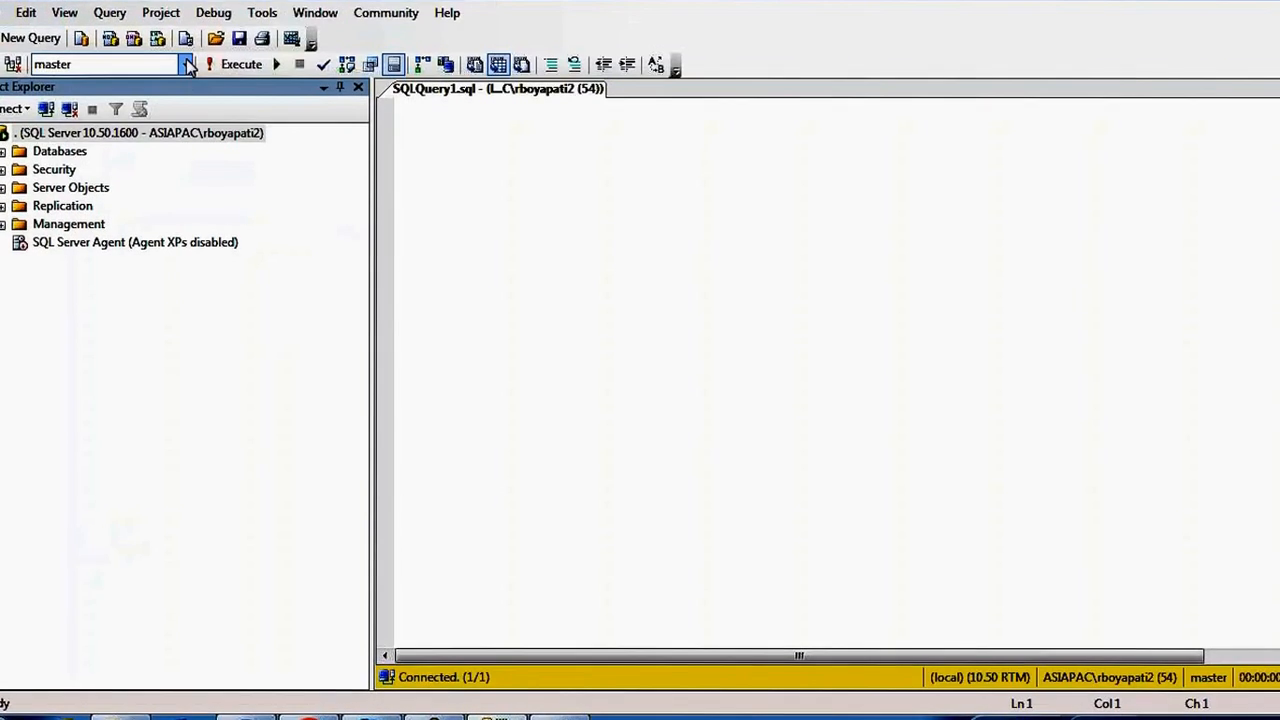
{"action": "left_click", "coordinate": [185, 63]}
{"action": "left_click", "coordinate": [123, 109]}
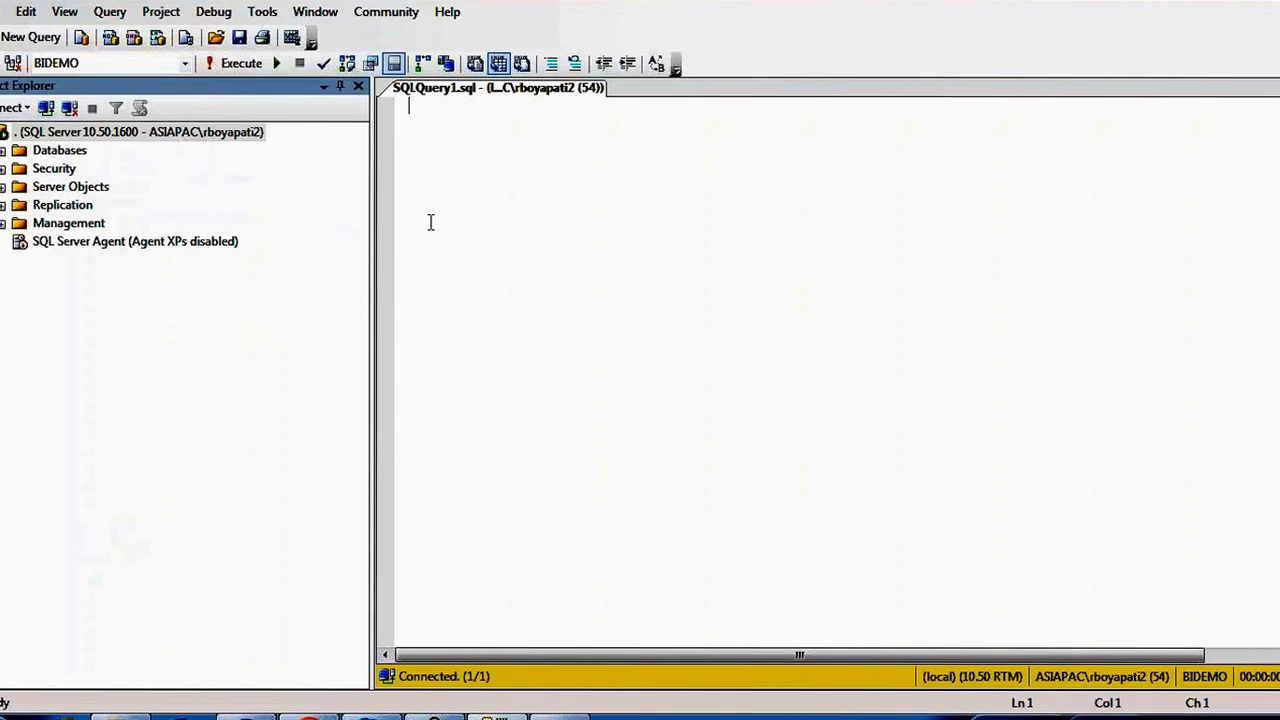
{"action": "type", "text": "select "}
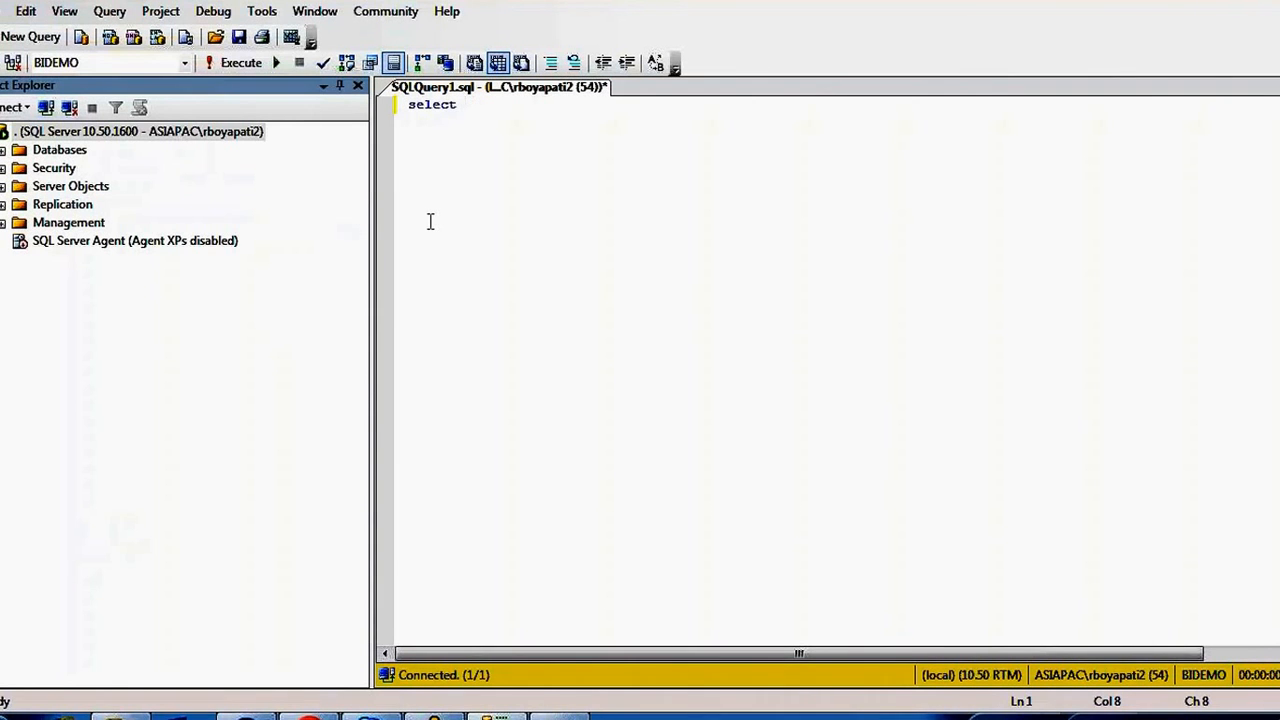
{"action": "type", "text": "* from emp_s"}
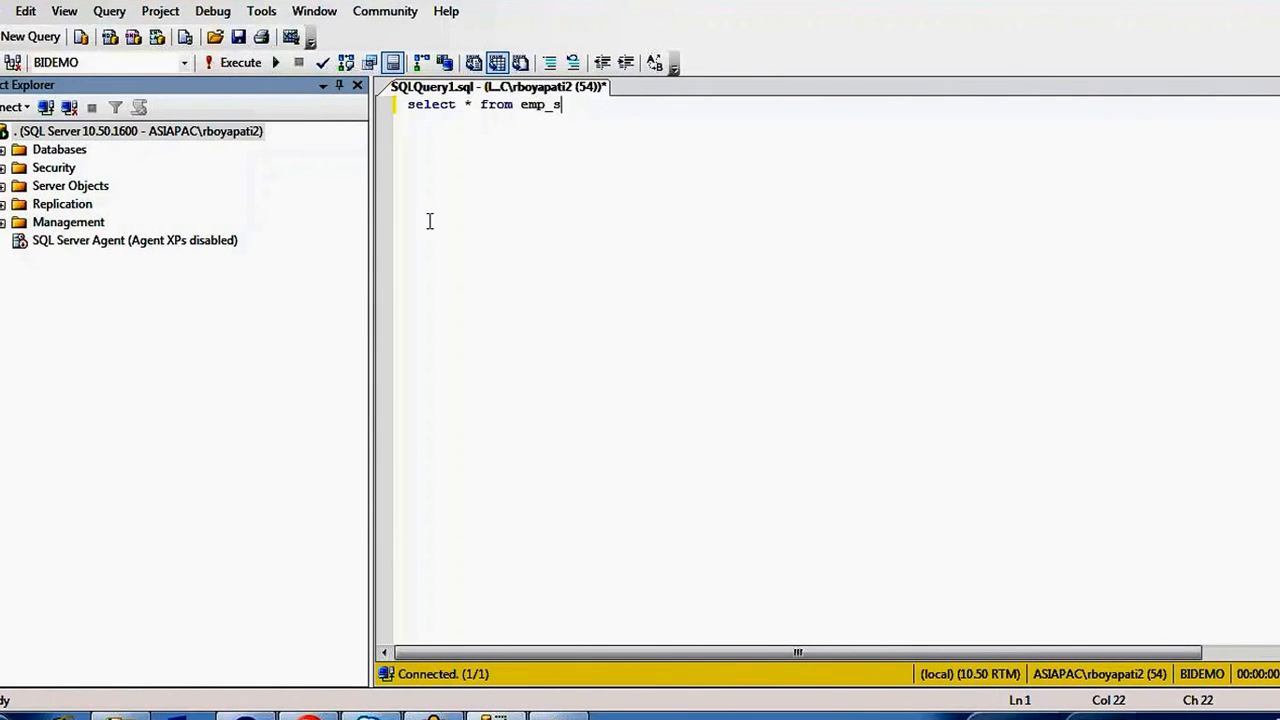
{"action": "type", "text": "sis"}
{"action": "key", "text": "F5"}
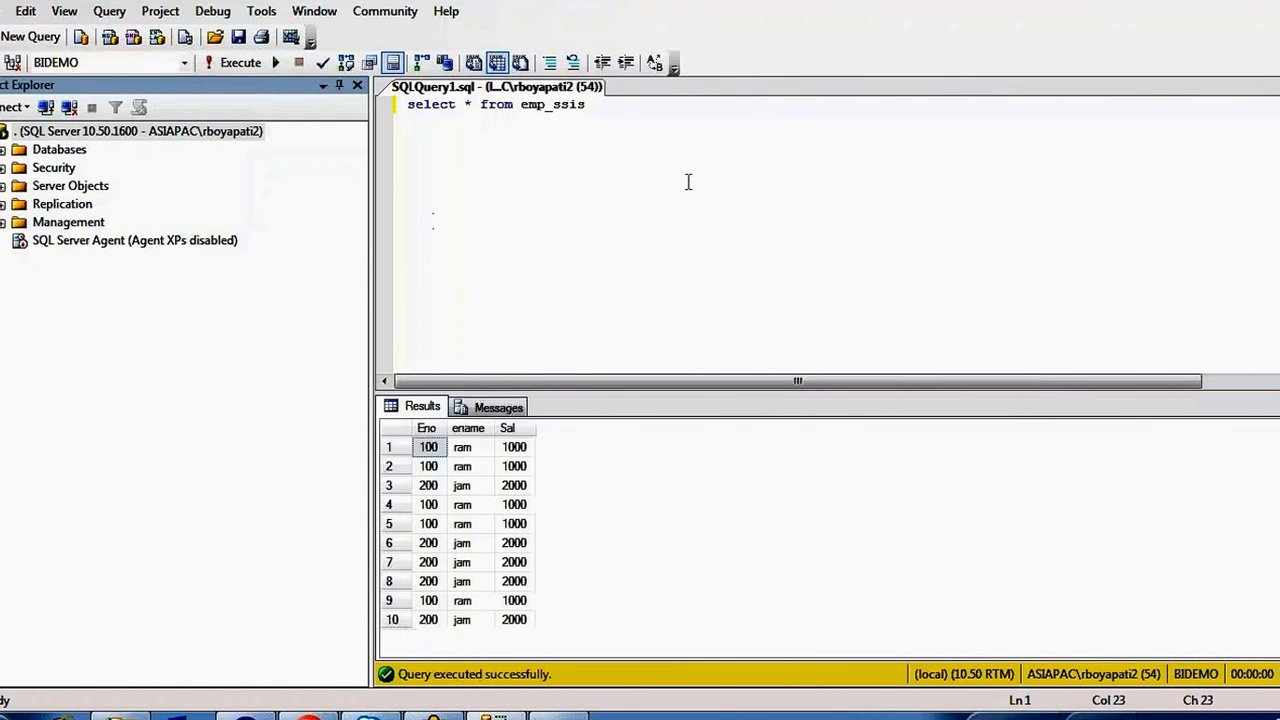
Truncate the emp_ssis table, then rerun the select to confirm it is empty.
{"action": "key", "text": "Return"}
{"action": "key", "text": "Return"}
{"action": "key", "text": "Return"}
{"action": "type", "text": "trun"}
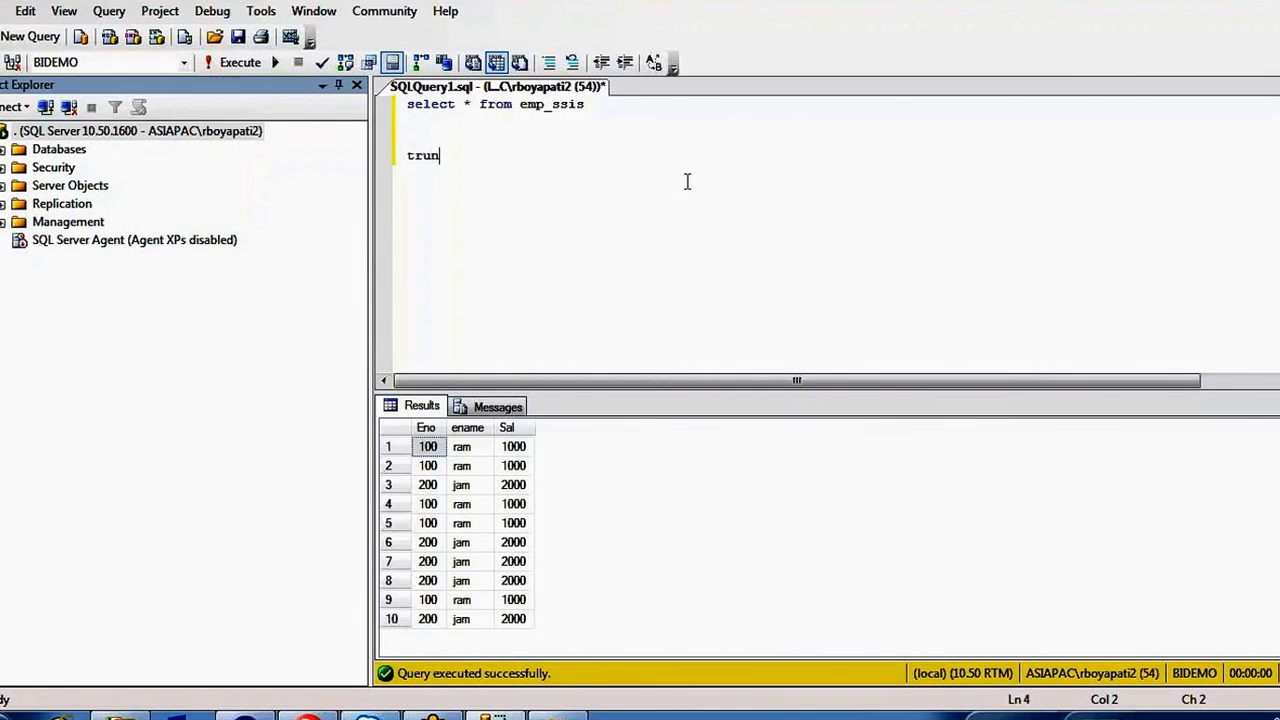
{"action": "type", "text": "cate table emp_ssis"}
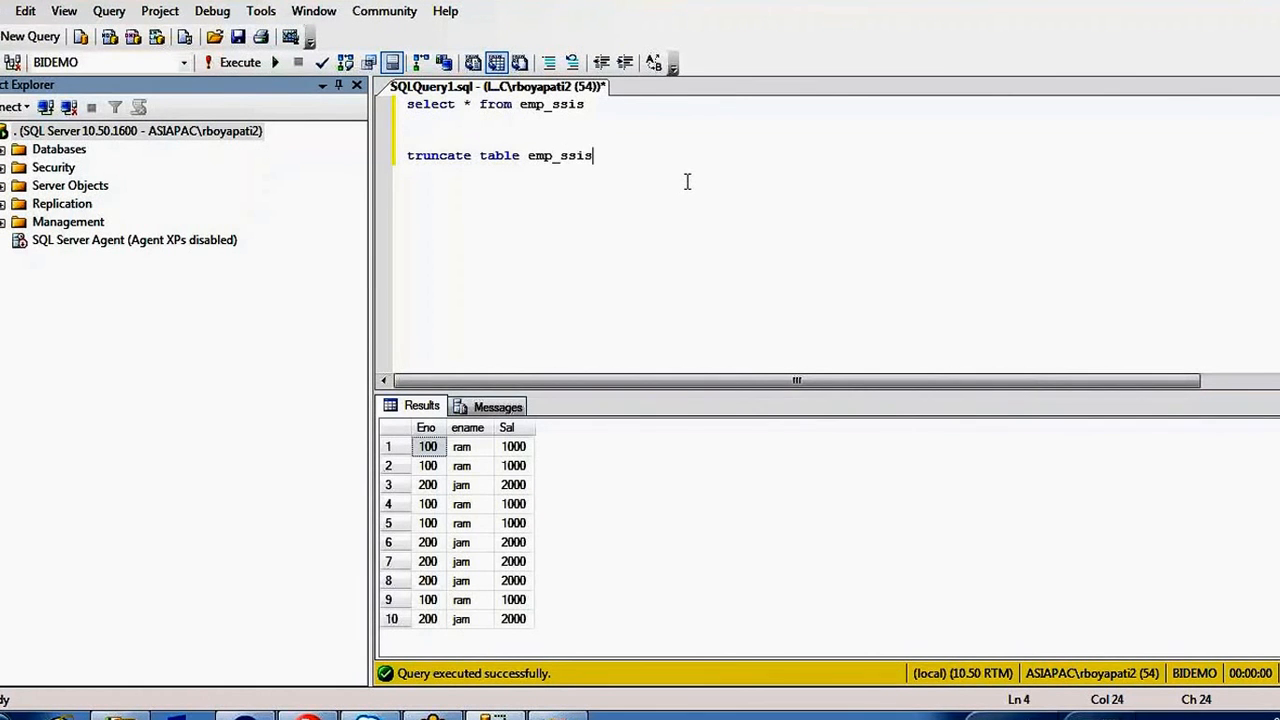
{"action": "key", "text": "shift+Up"}
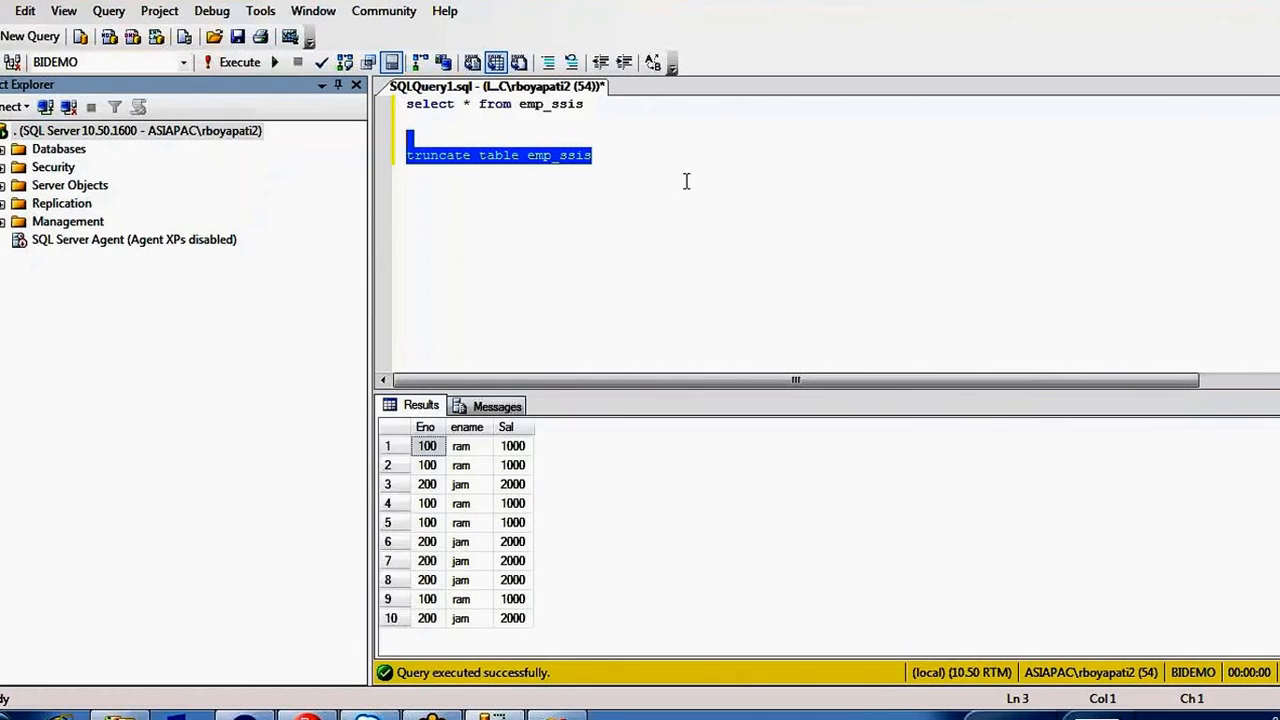
{"action": "key", "text": "F5"}
{"action": "left_click", "coordinate": [644, 171]}
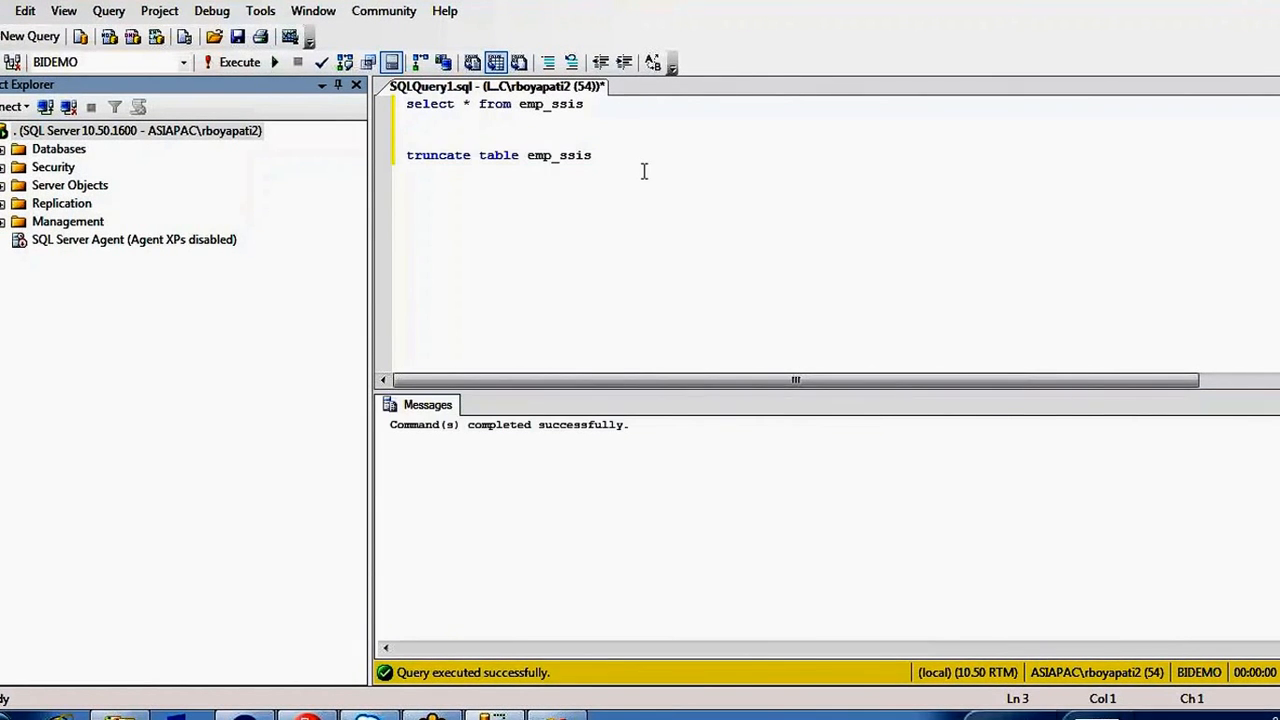
{"action": "key", "text": "shift+End"}
{"action": "key", "text": "F5"}
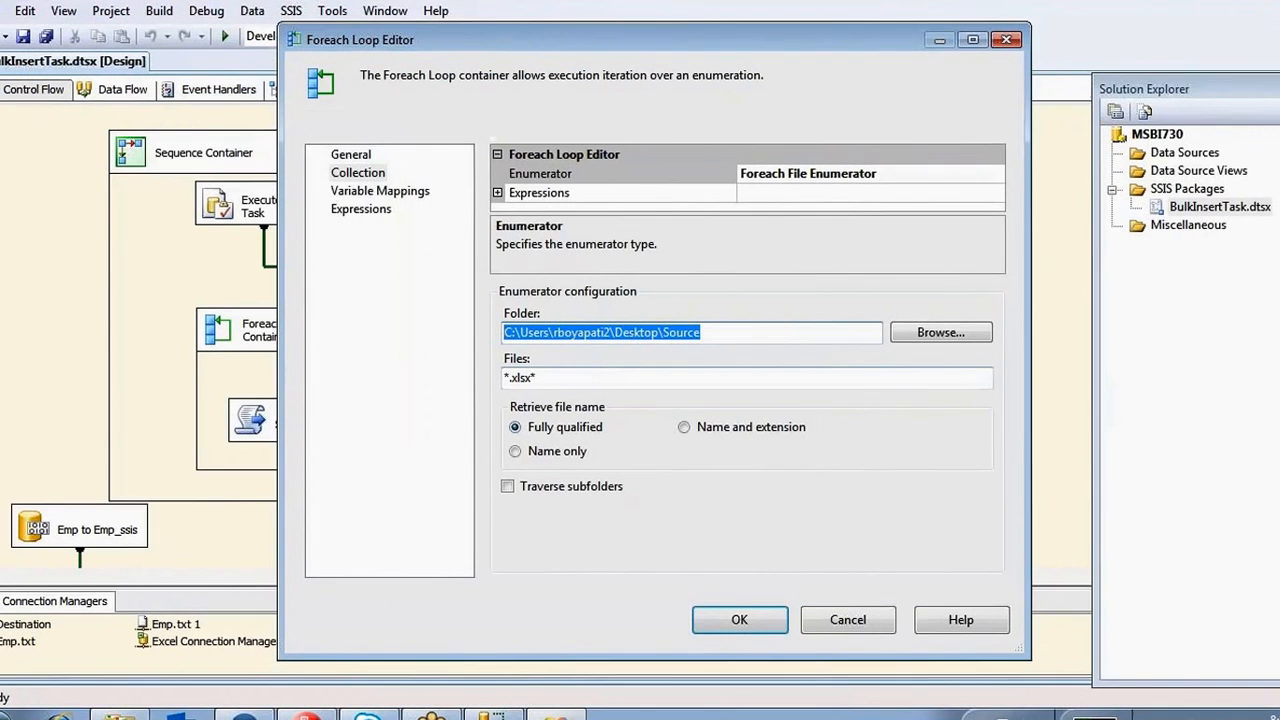
Compare the loop's folder path with the Source folder holding Emp1.xlsx and Emp2.xlsx.
{"action": "left_click", "coordinate": [715, 333]}
{"action": "left_click_drag", "start_coordinate": [715, 333], "coordinate": [415, 335]}
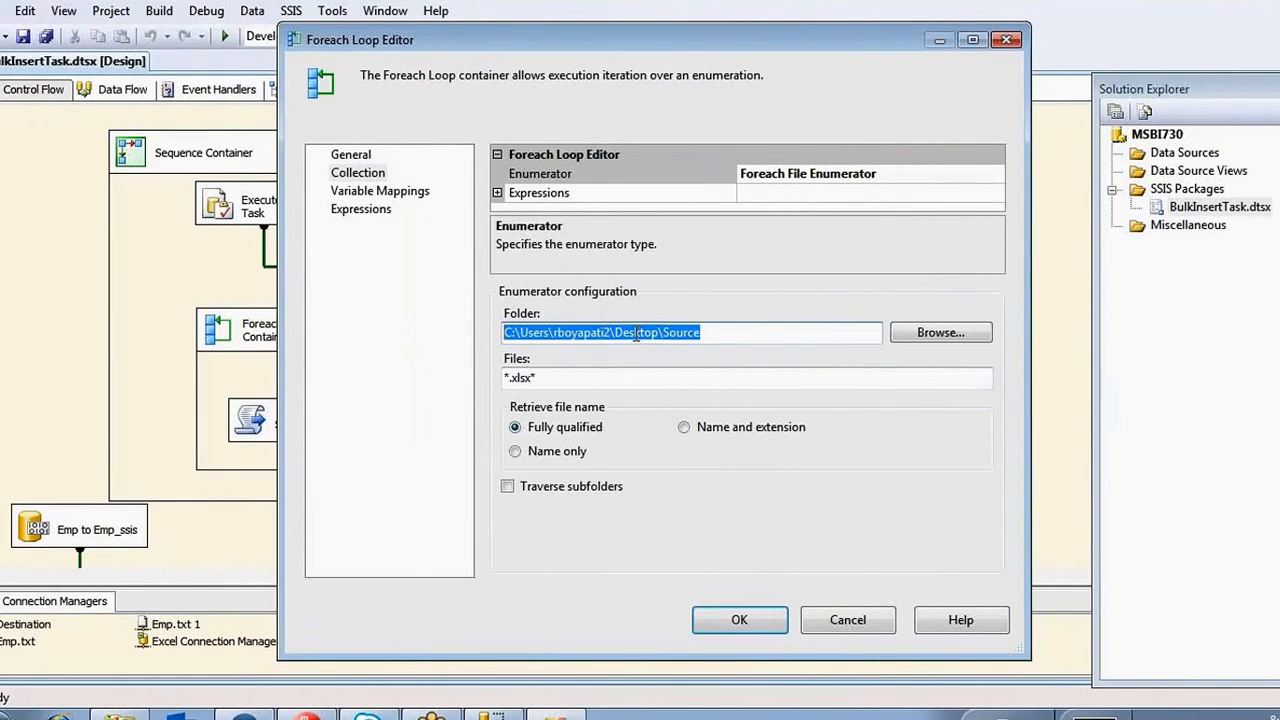
{"action": "left_click", "coordinate": [121, 715]}
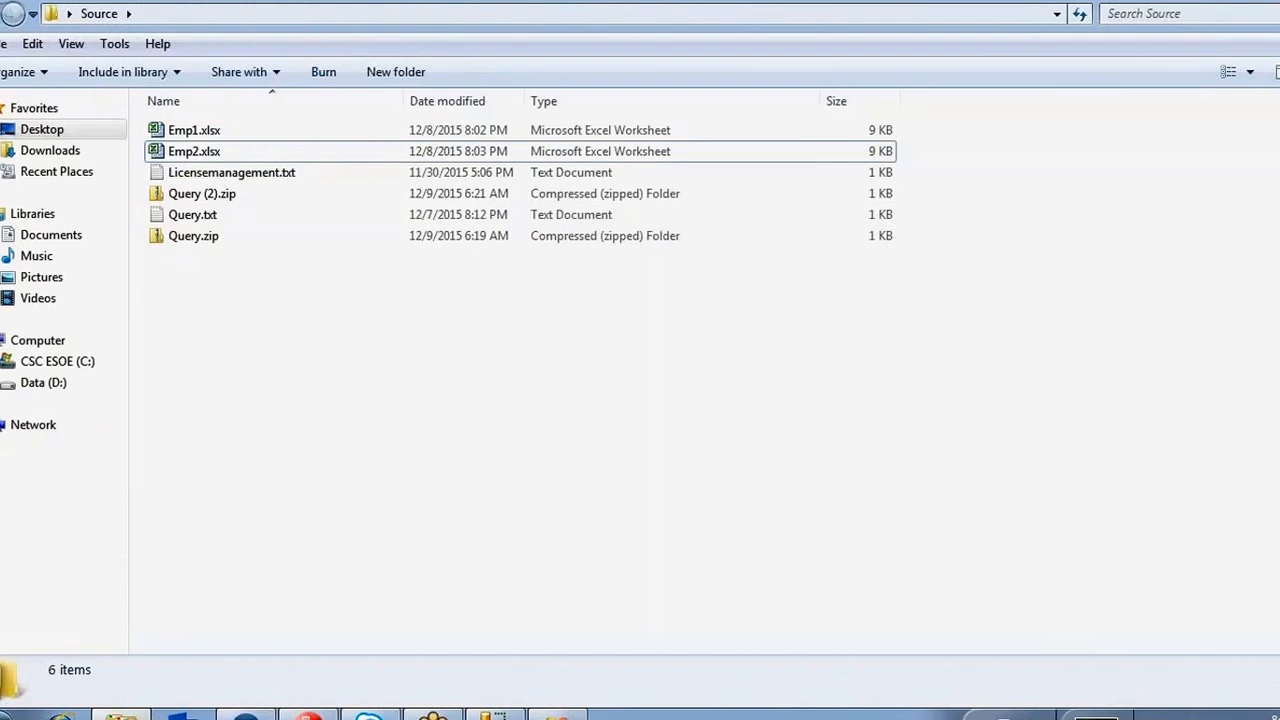
{"action": "left_click", "coordinate": [220, 135]}
{"action": "left_click", "coordinate": [209, 151]}
{"action": "key", "text": "alt+Tab"}
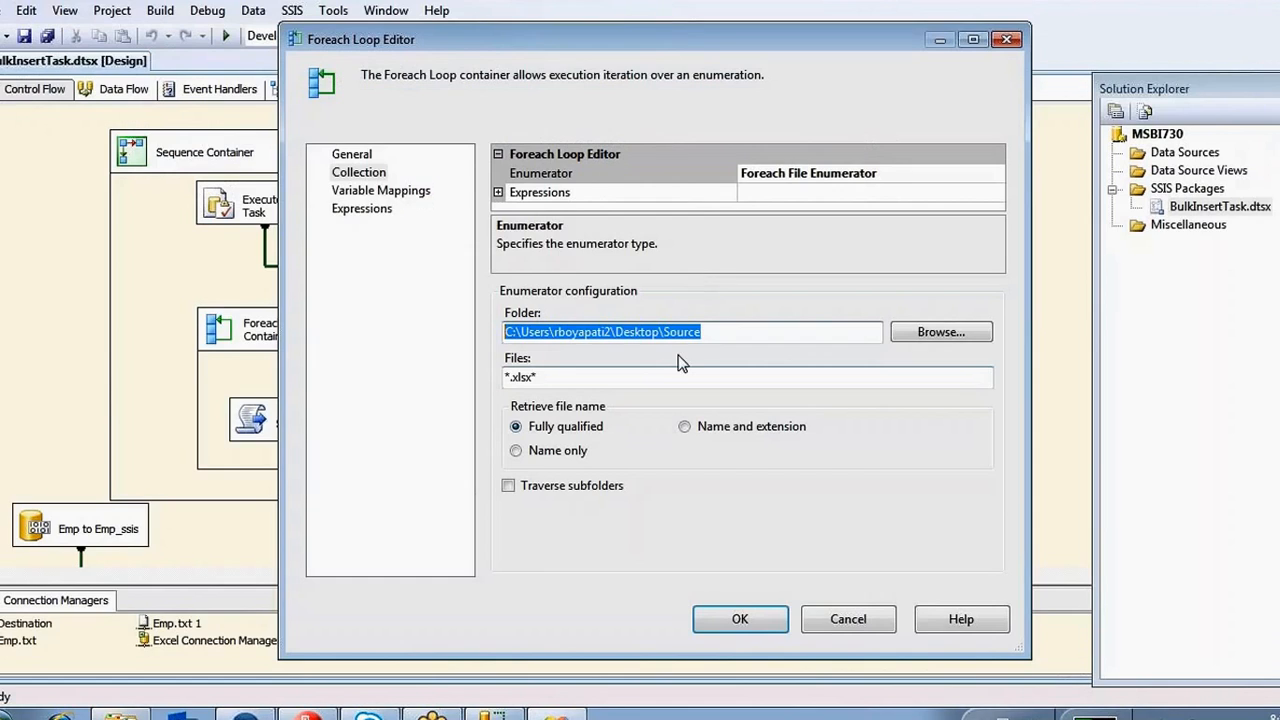
Review the *.xlsx* filter, Variable Mappings and General pages, then close the editor with OK.
{"action": "left_click", "coordinate": [556, 378]}
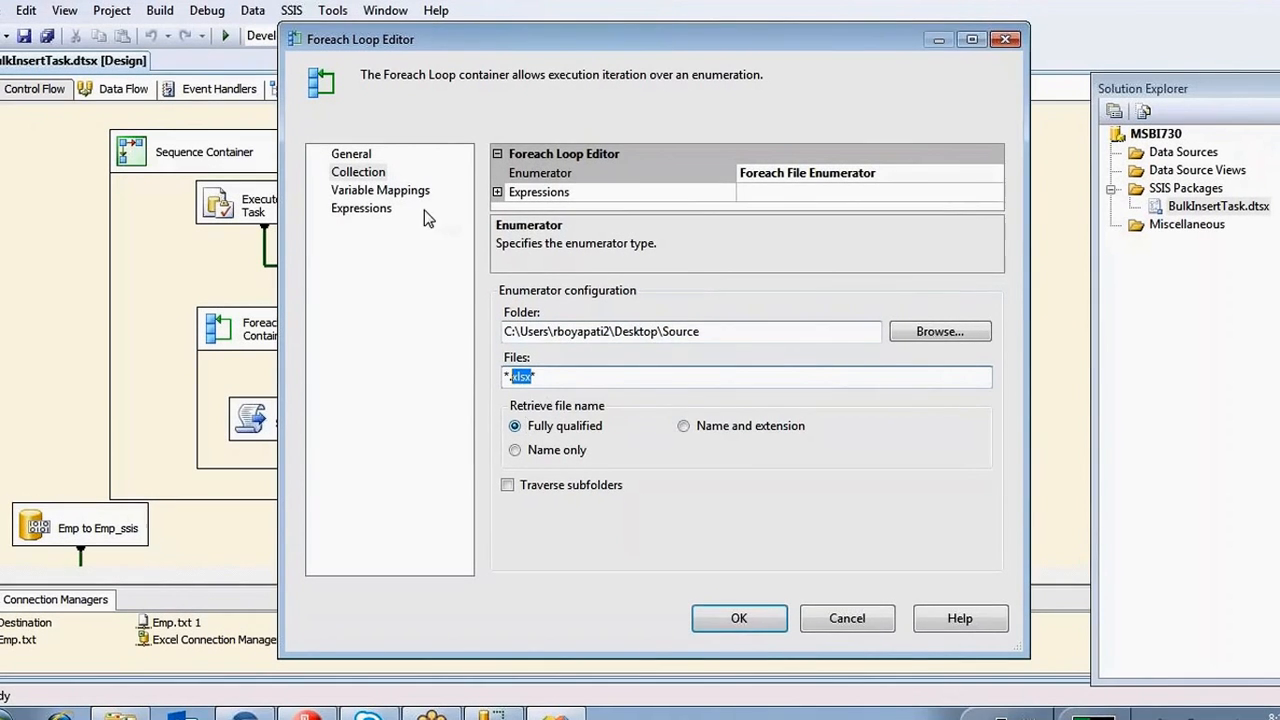
{"action": "left_click", "coordinate": [390, 192]}
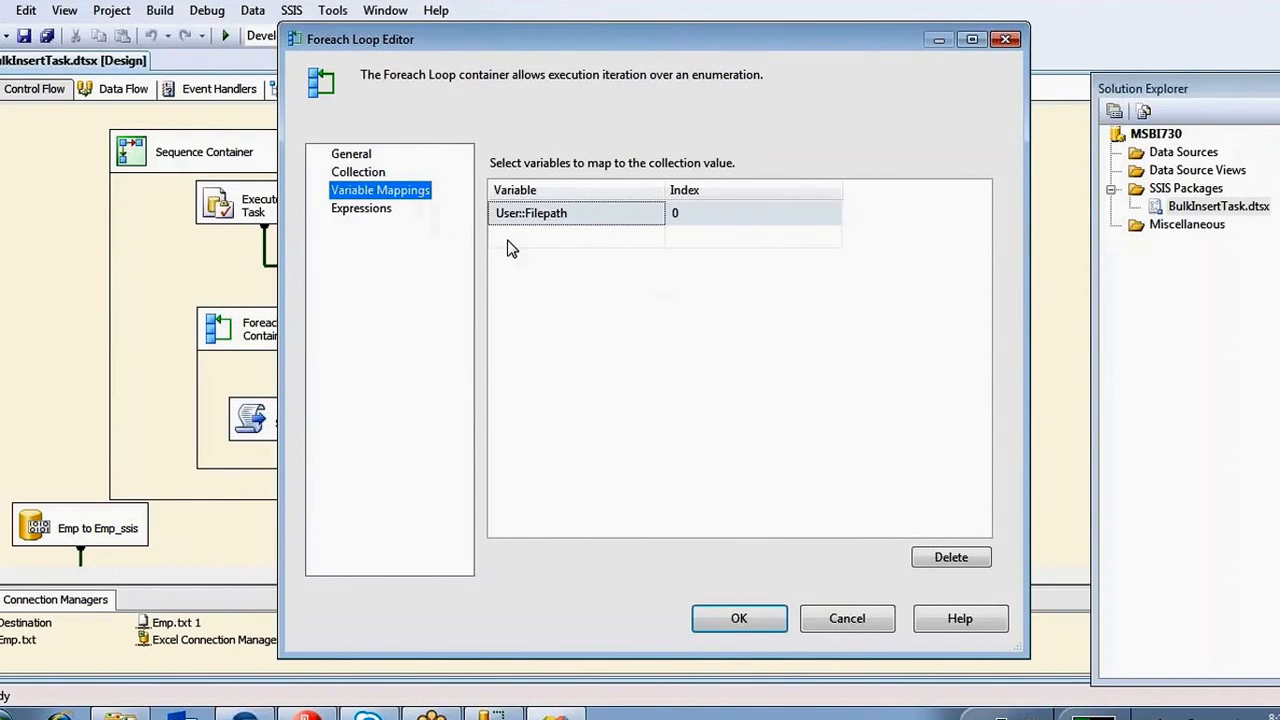
{"action": "left_click", "coordinate": [350, 154]}
{"action": "left_click", "coordinate": [752, 618]}
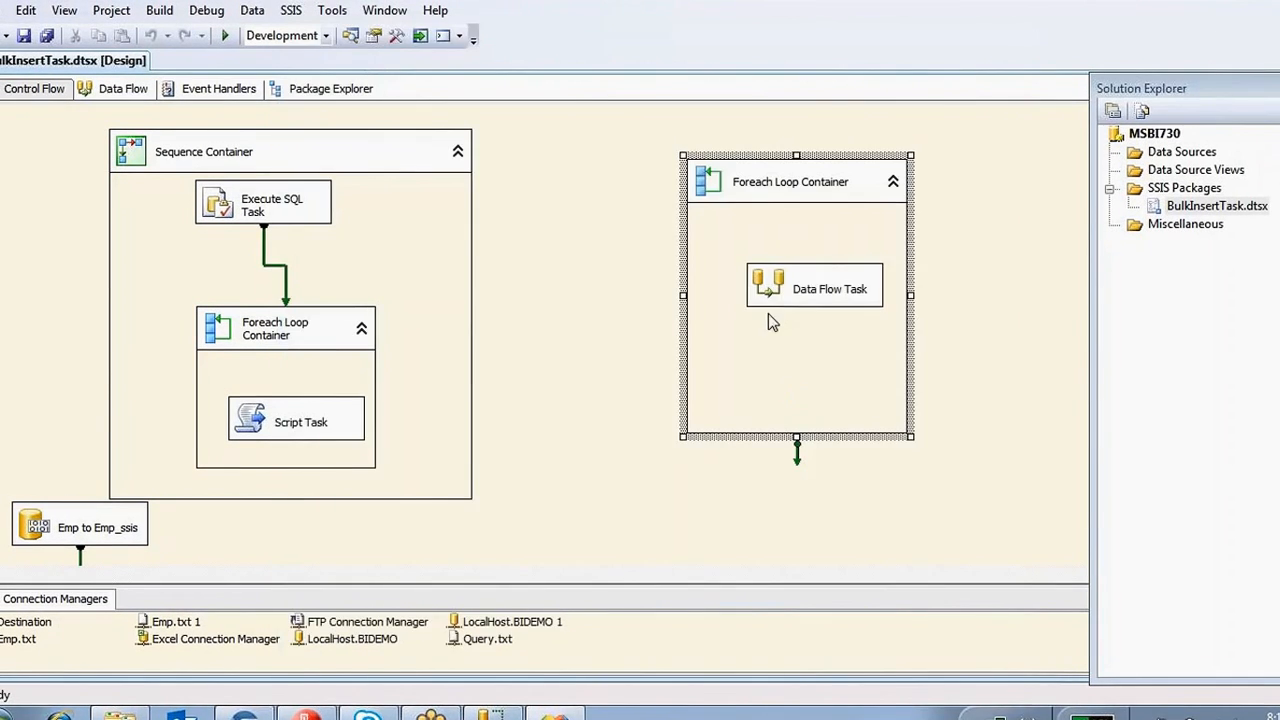
Centre the Excel Source, Data Conversion and OLE DB Destination, then review Excel Source settings unchanged.
{"action": "double_click", "coordinate": [760, 292]}
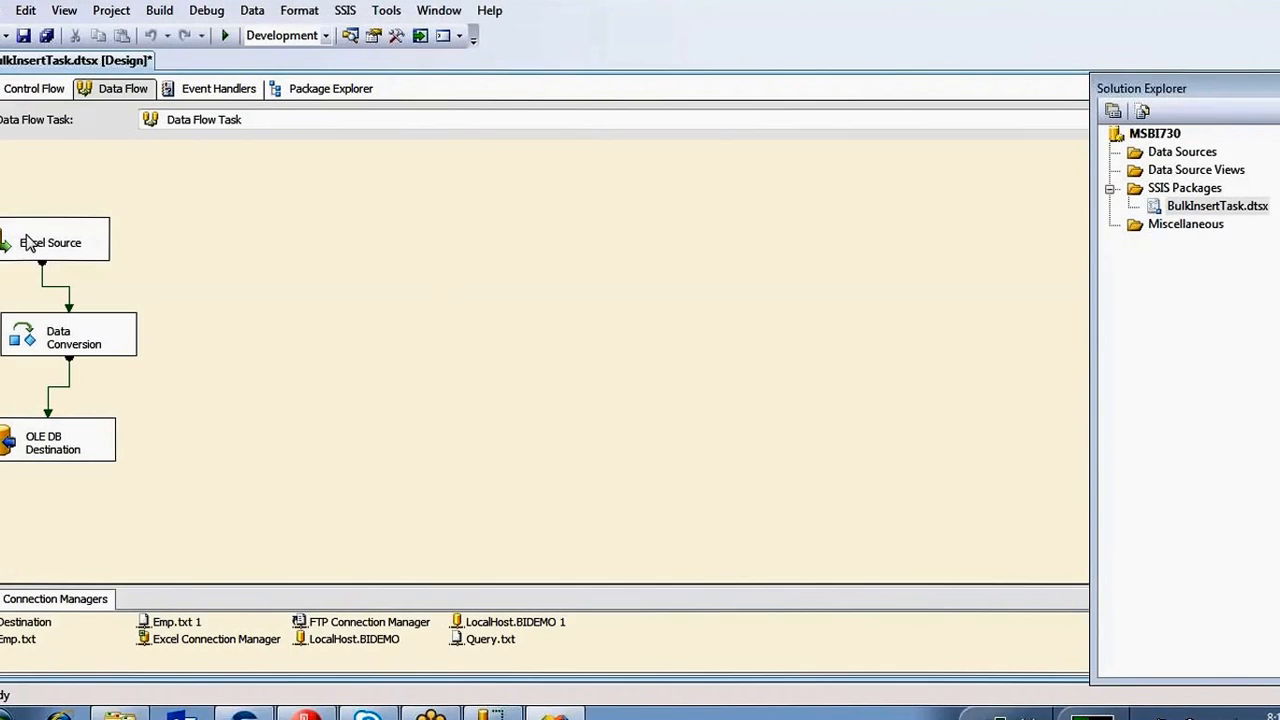
{"action": "key", "text": "ctrl+a"}
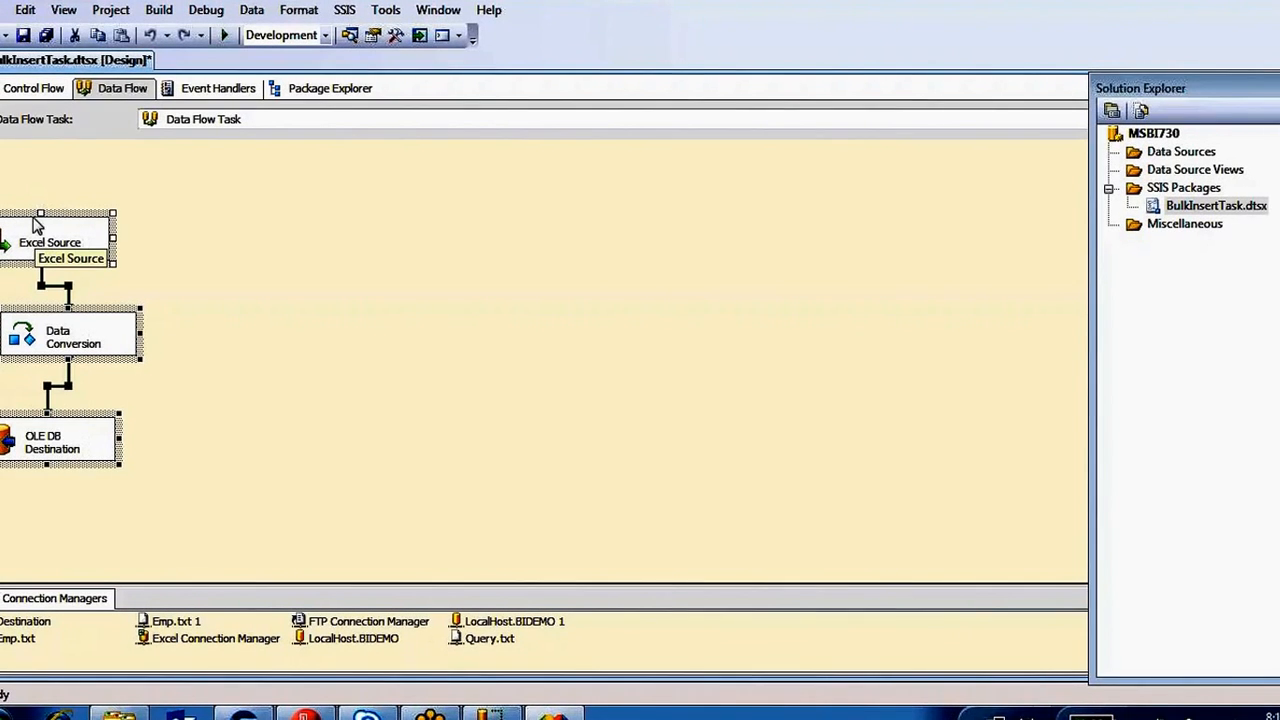
{"action": "left_click_drag", "start_coordinate": [39, 222], "coordinate": [330, 192]}
{"action": "left_click", "coordinate": [330, 200]}
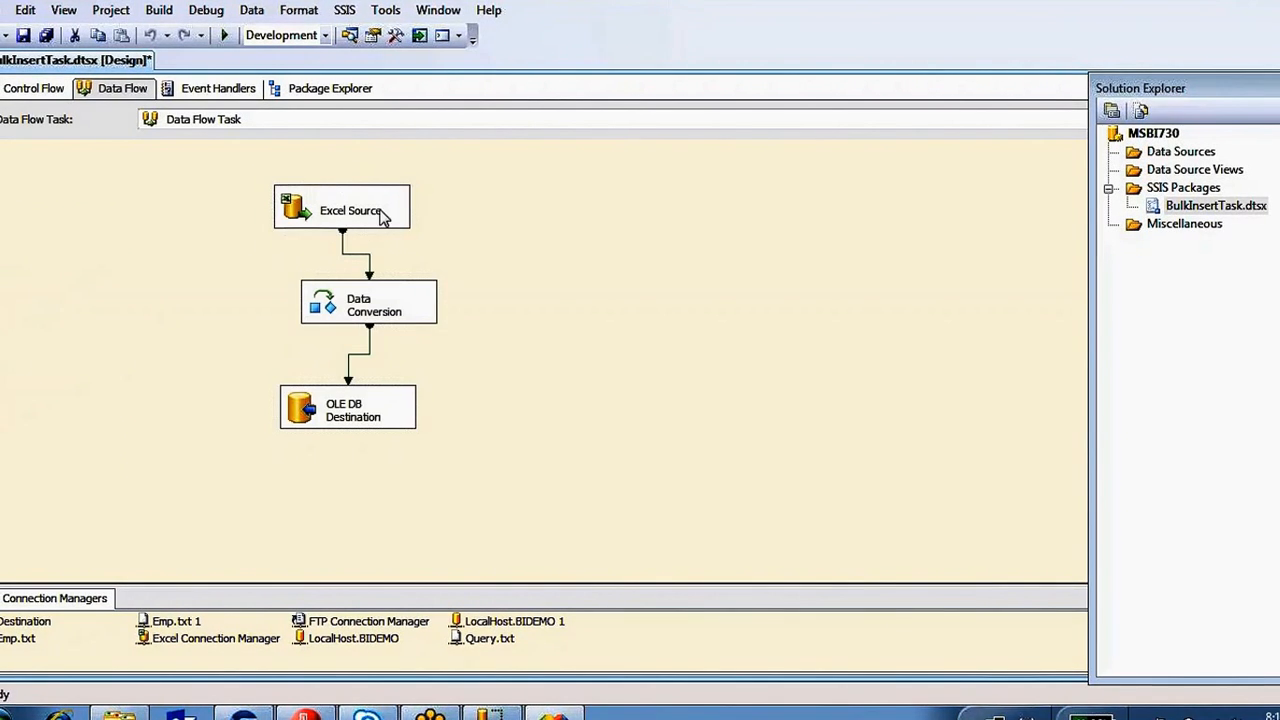
{"action": "left_click", "coordinate": [316, 313]}
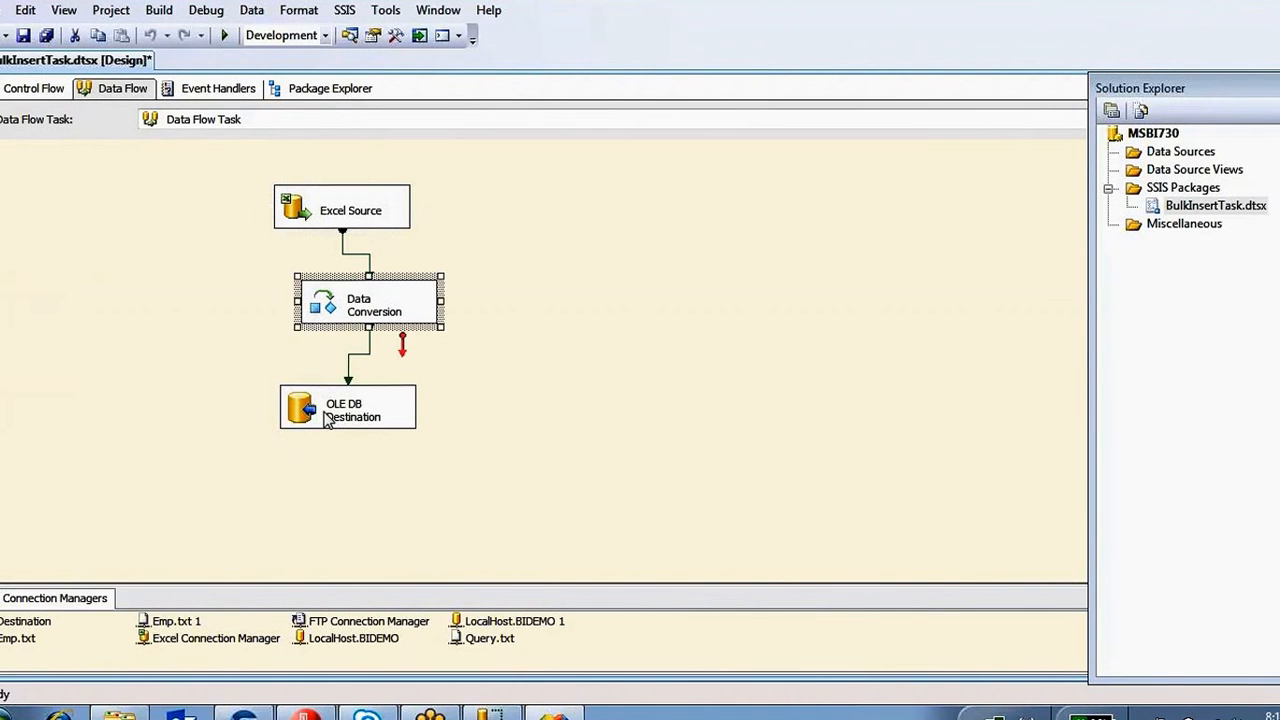
{"action": "left_click", "coordinate": [302, 411]}
{"action": "left_click", "coordinate": [290, 215]}
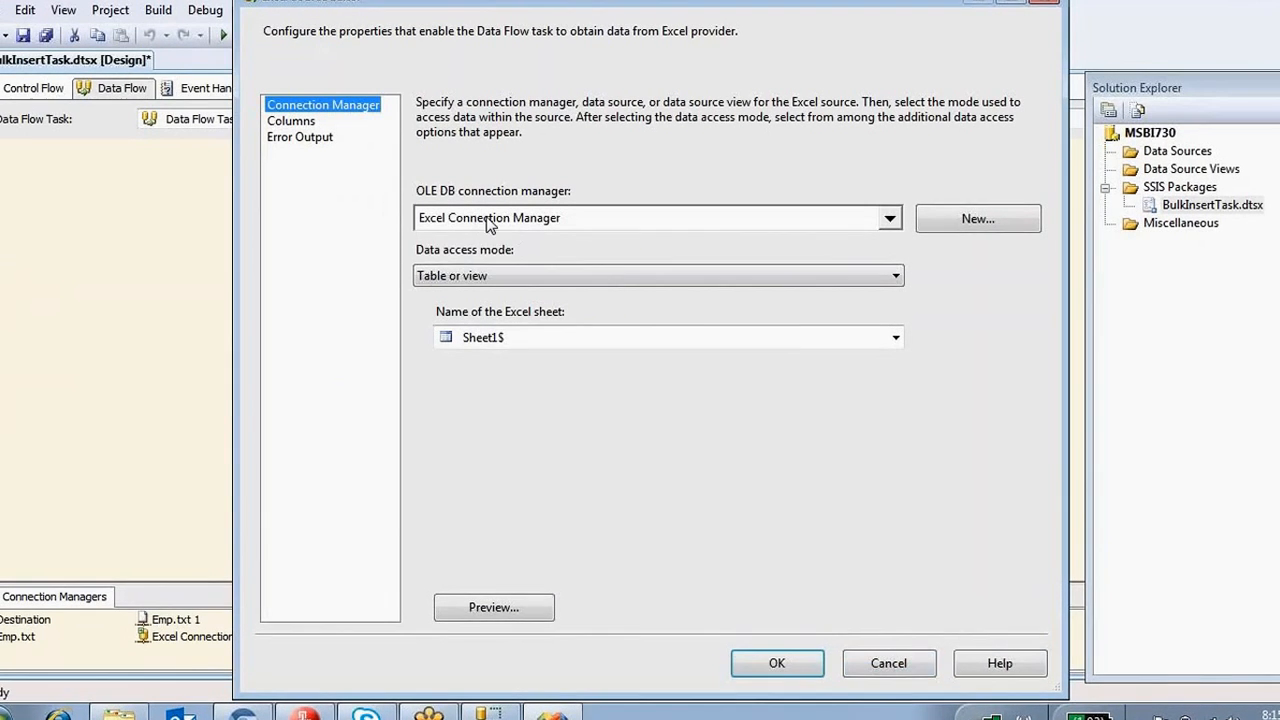
{"action": "left_click", "coordinate": [884, 664]}
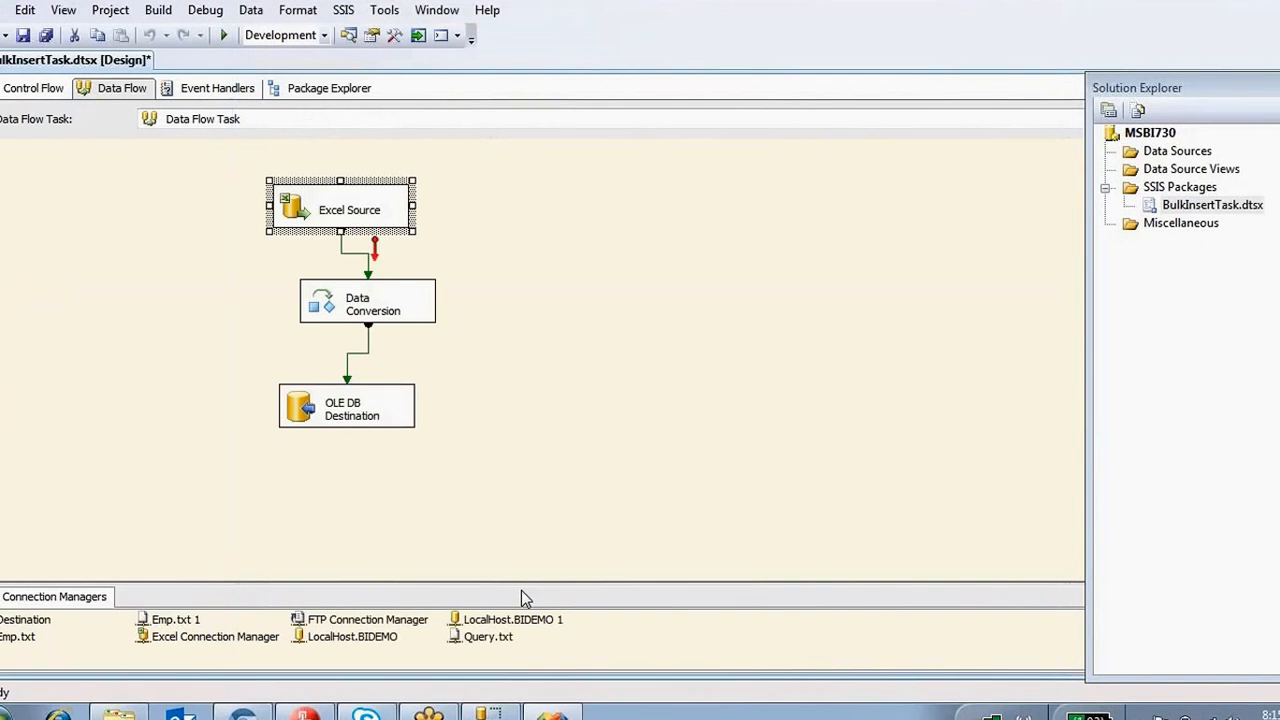
Bind the Excel Connection Manager's ExcelFilePath expression to @[User::Filepath] and close its properties.
{"action": "right_click", "coordinate": [268, 641]}
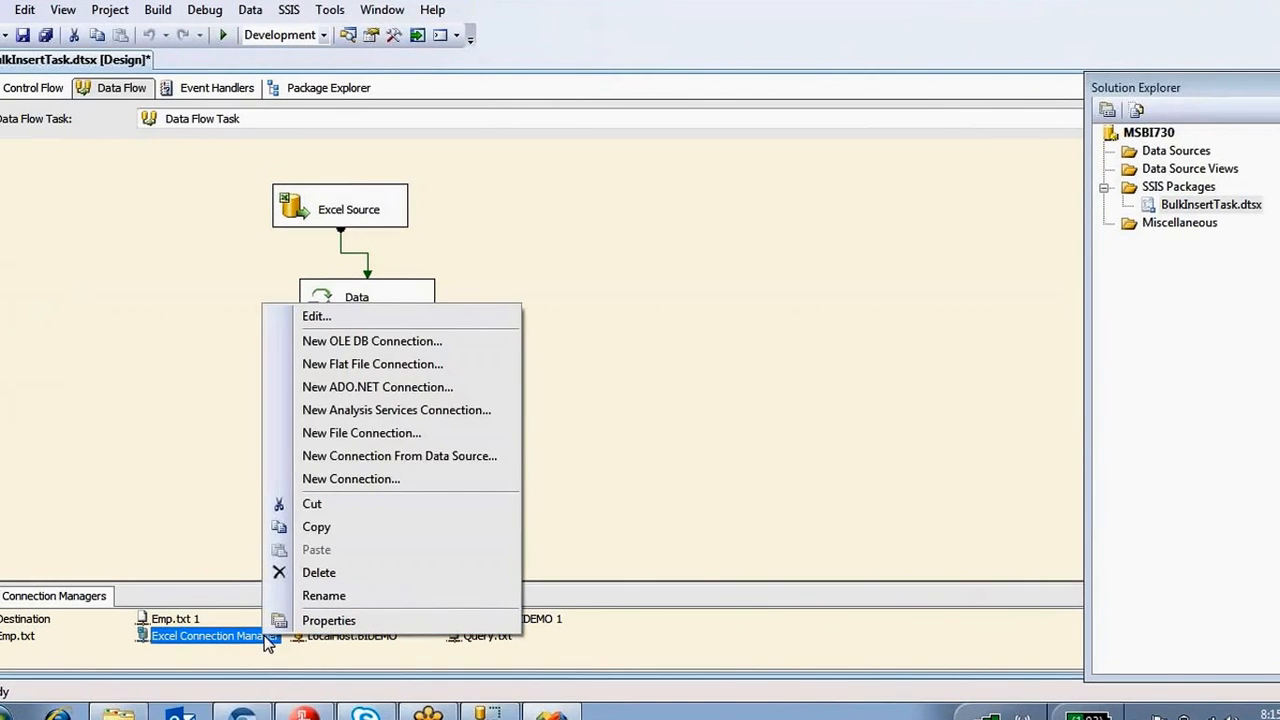
{"action": "left_click", "coordinate": [290, 617]}
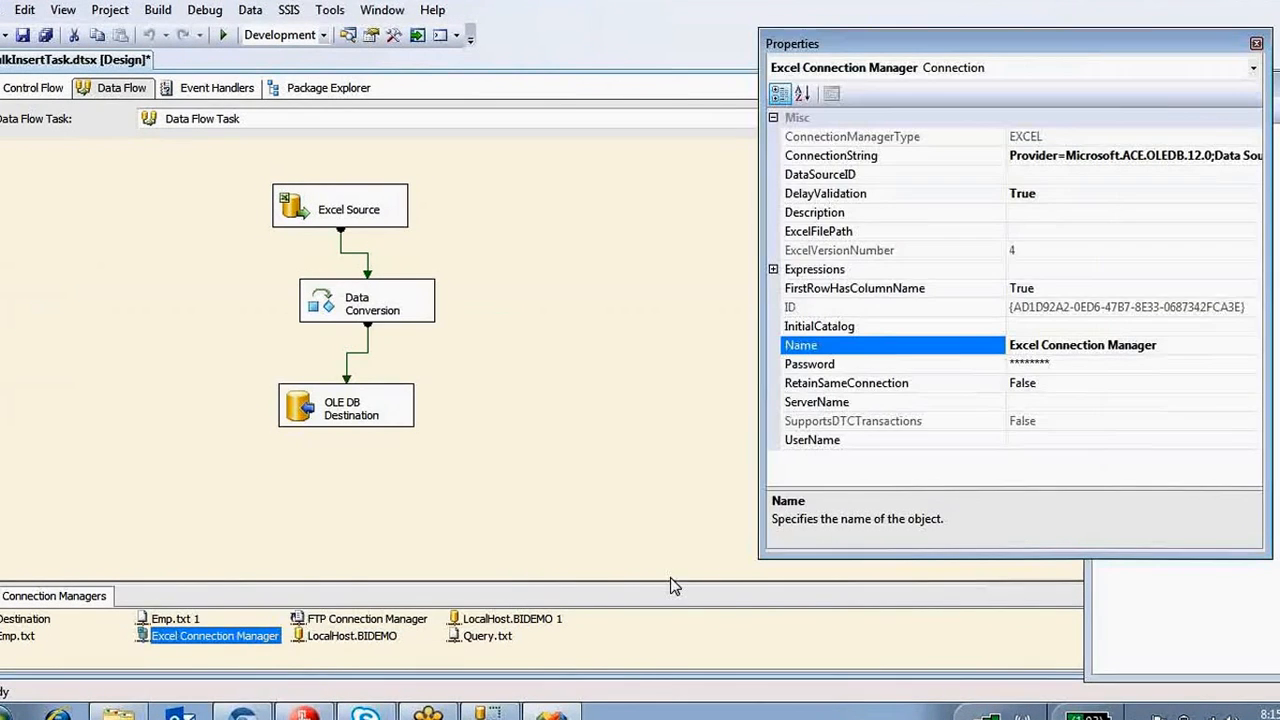
{"action": "left_click", "coordinate": [773, 269]}
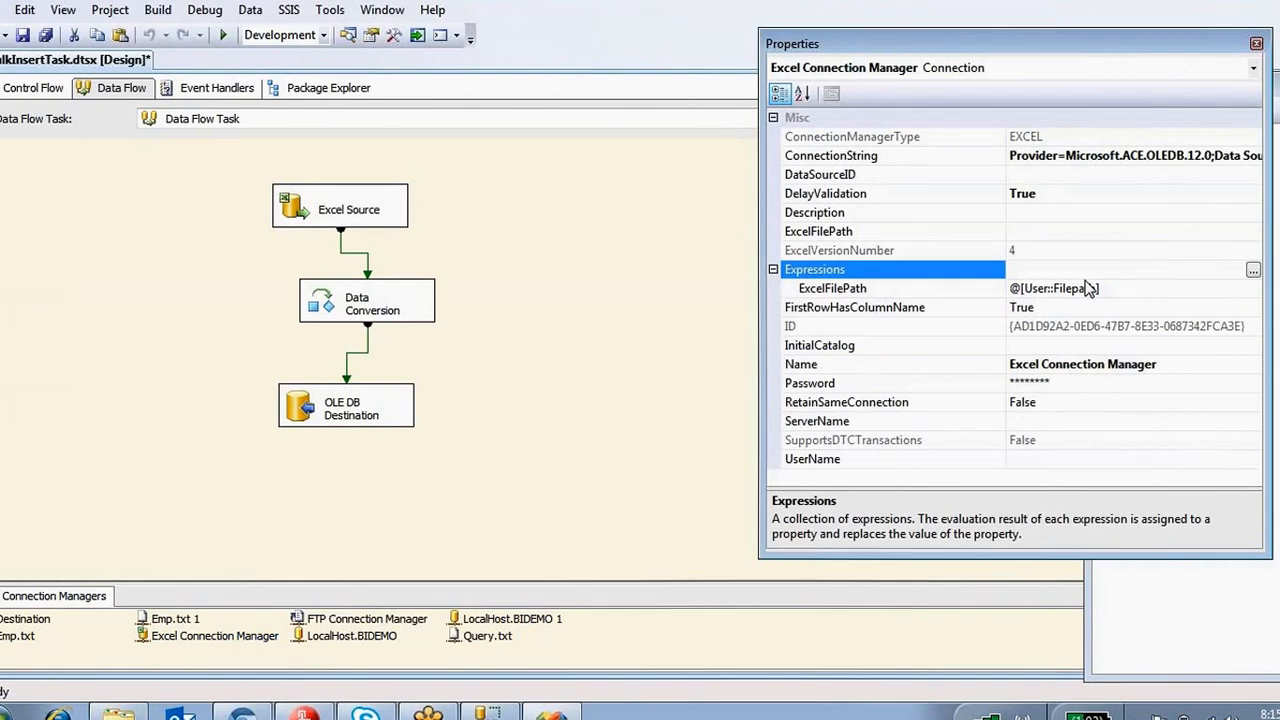
{"action": "left_click", "coordinate": [1253, 271]}
{"action": "left_click", "coordinate": [568, 259]}
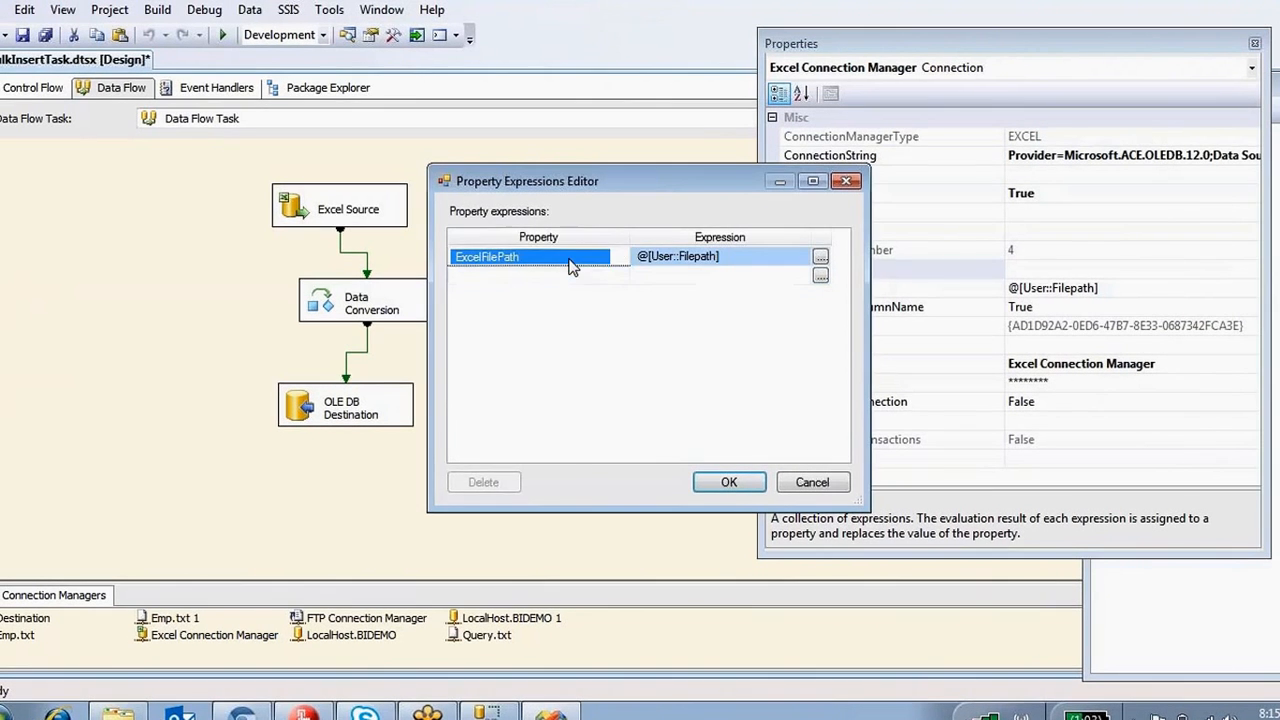
{"action": "left_click", "coordinate": [820, 258]}
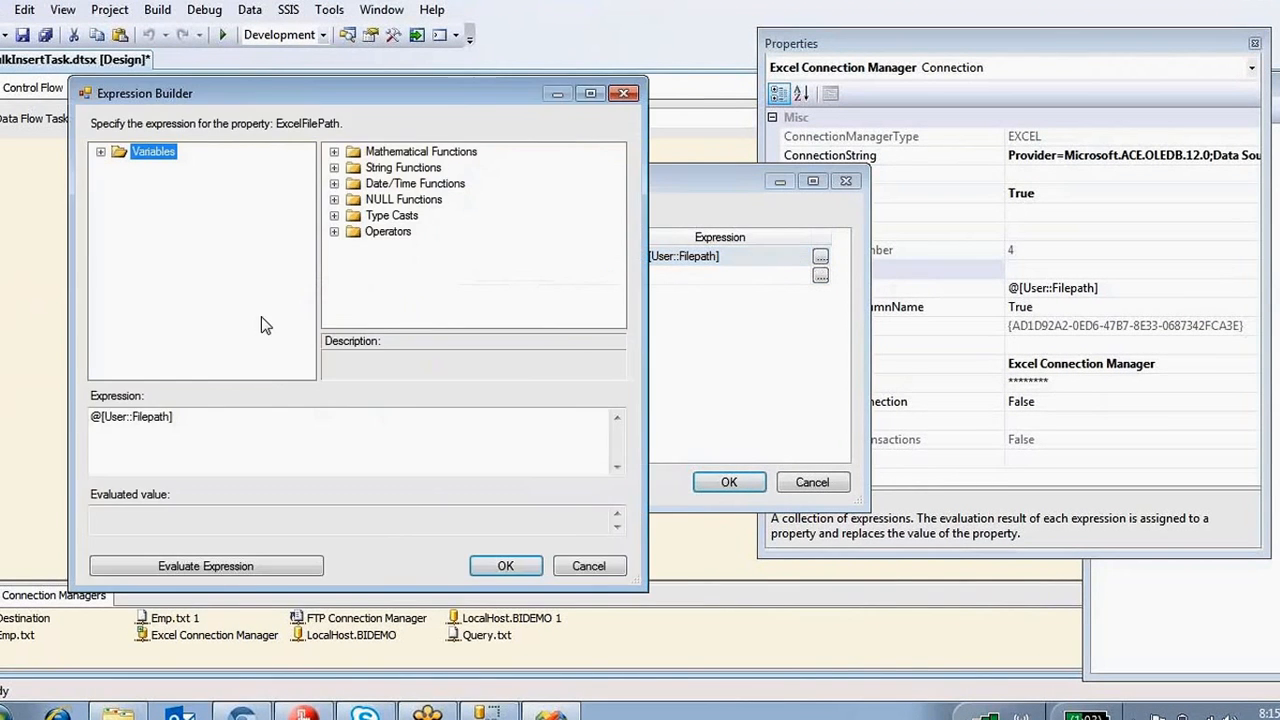
{"action": "left_click_drag", "start_coordinate": [212, 425], "coordinate": [64, 407]}
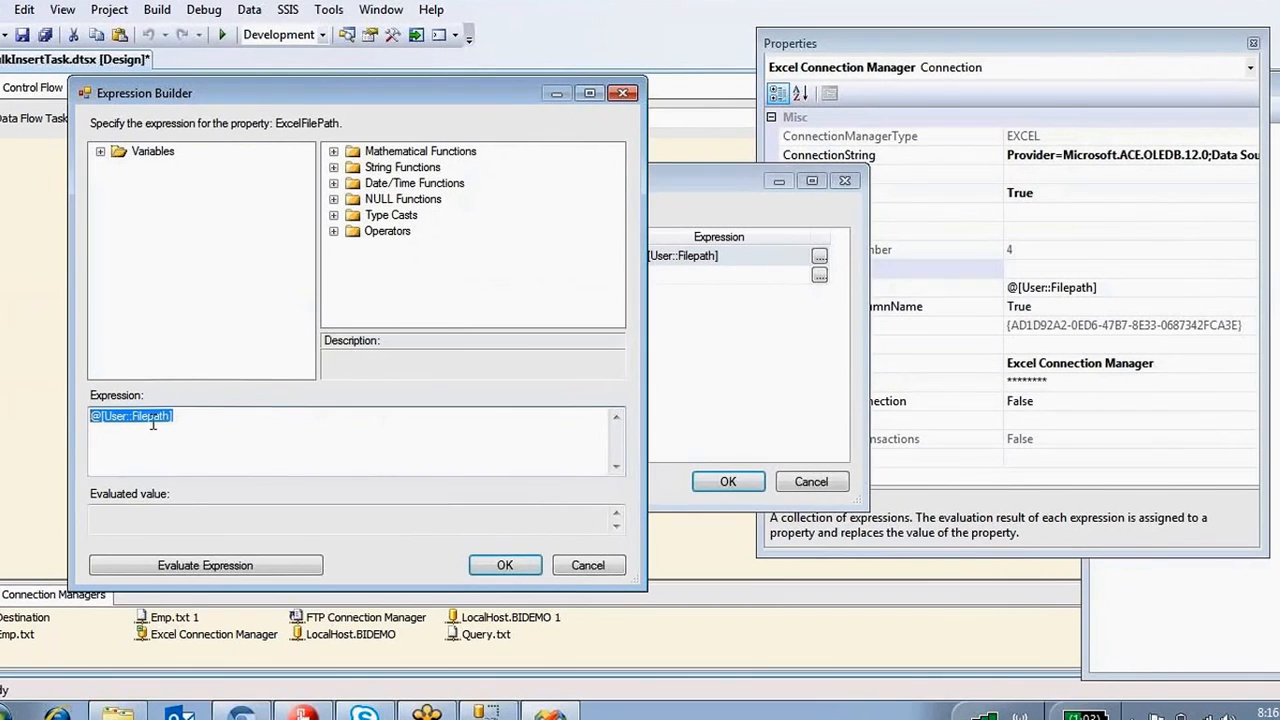
{"action": "left_click", "coordinate": [505, 565]}
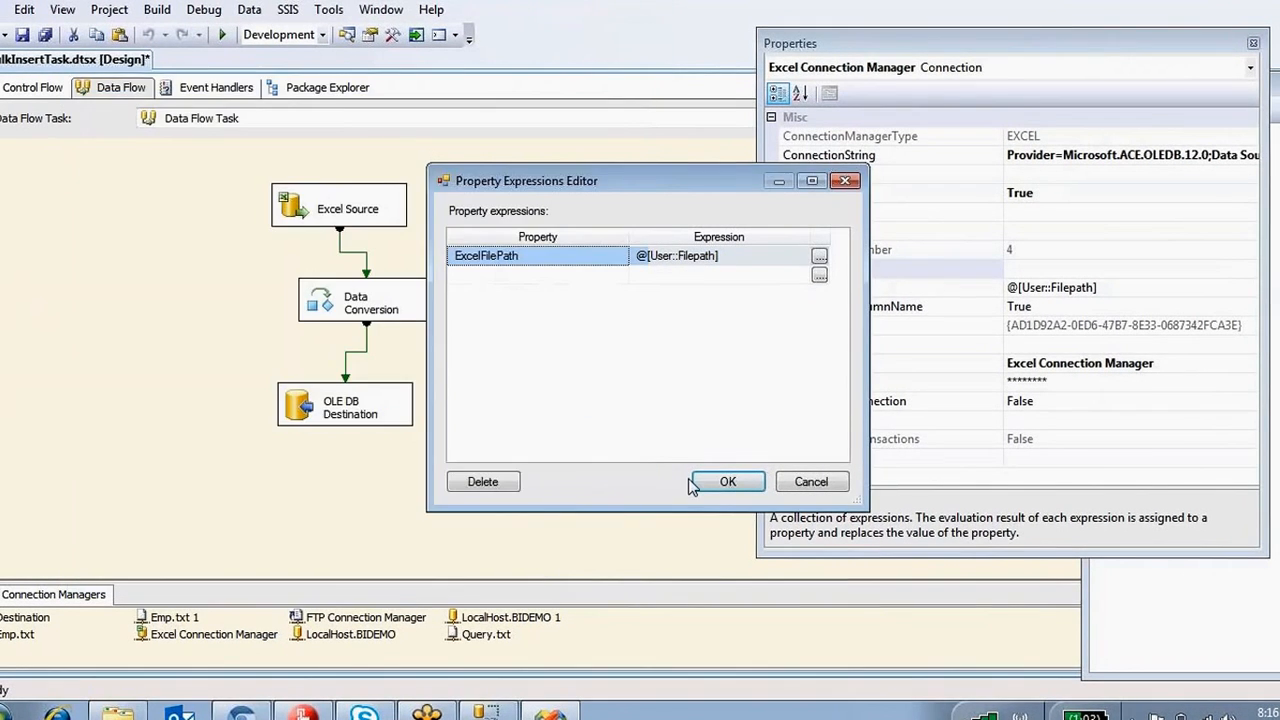
{"action": "left_click", "coordinate": [724, 484]}
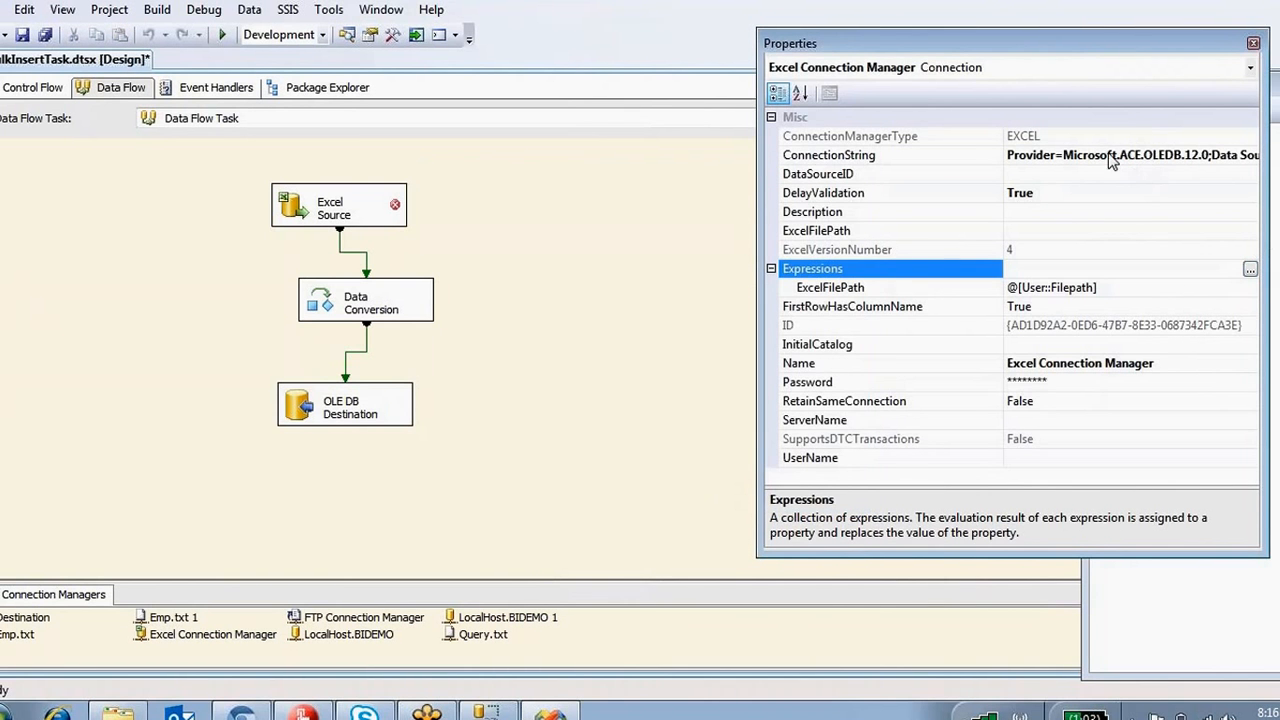
{"action": "left_click", "coordinate": [1253, 44]}
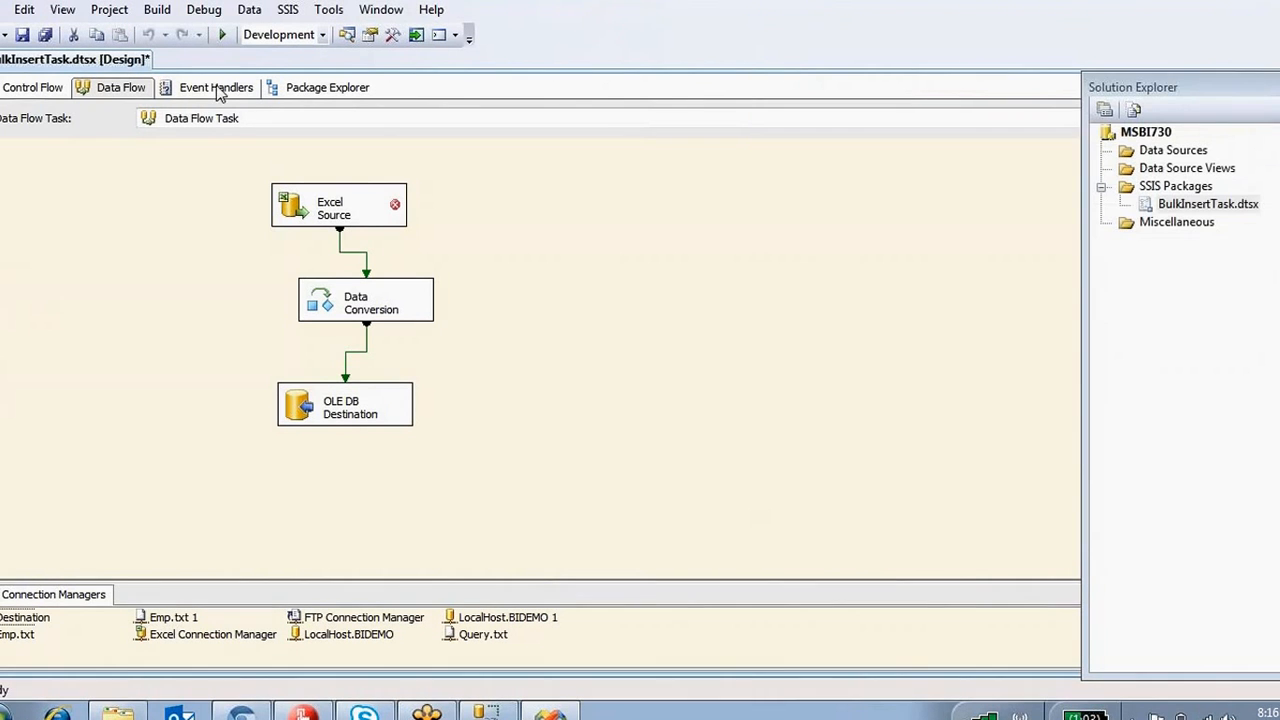
Check the Data Flow Task's DelayValidation setting in its properties.
{"action": "left_click", "coordinate": [32, 87]}
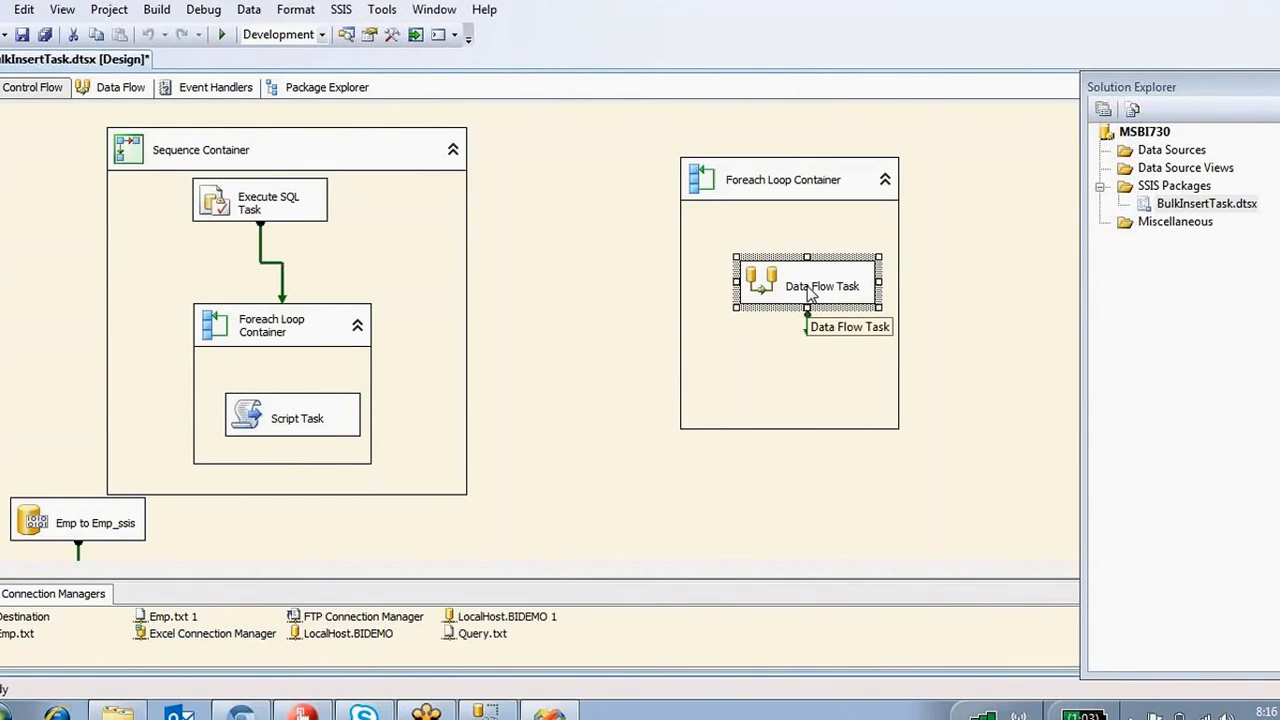
{"action": "key", "text": "F4"}
{"action": "left_click_drag", "start_coordinate": [1249, 295], "coordinate": [1247, 151]}
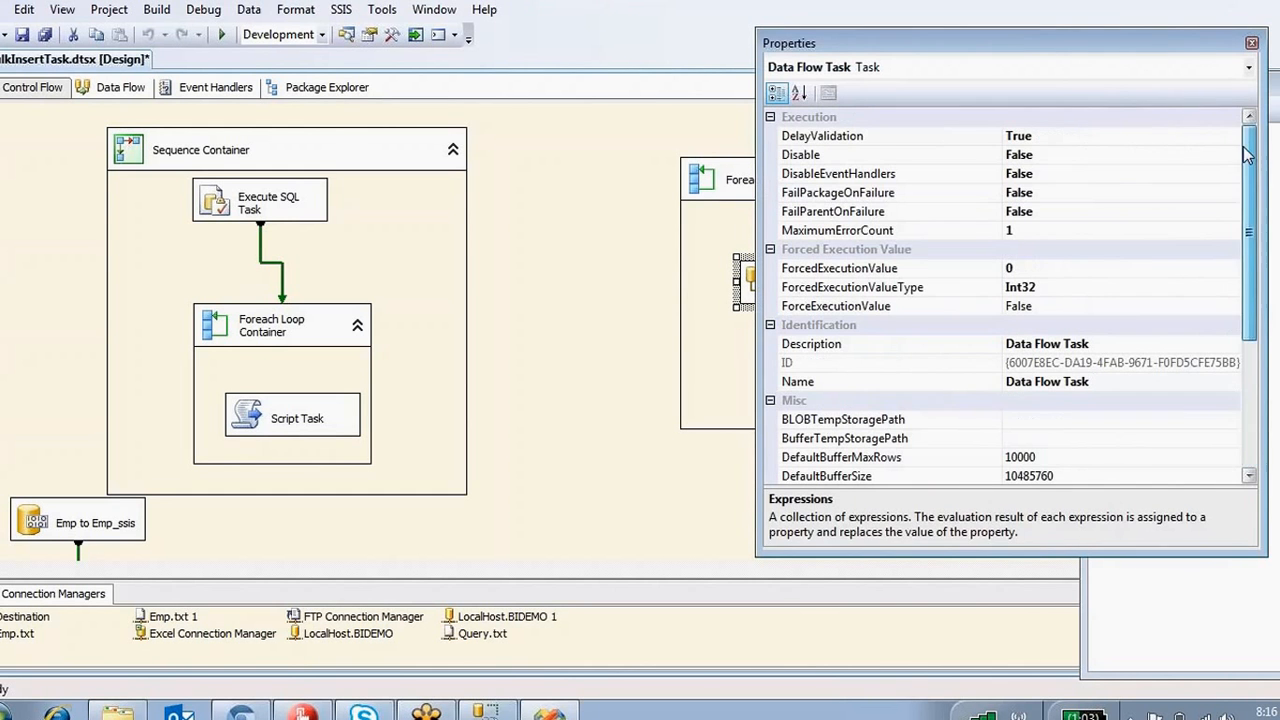
{"action": "left_click", "coordinate": [1050, 137]}
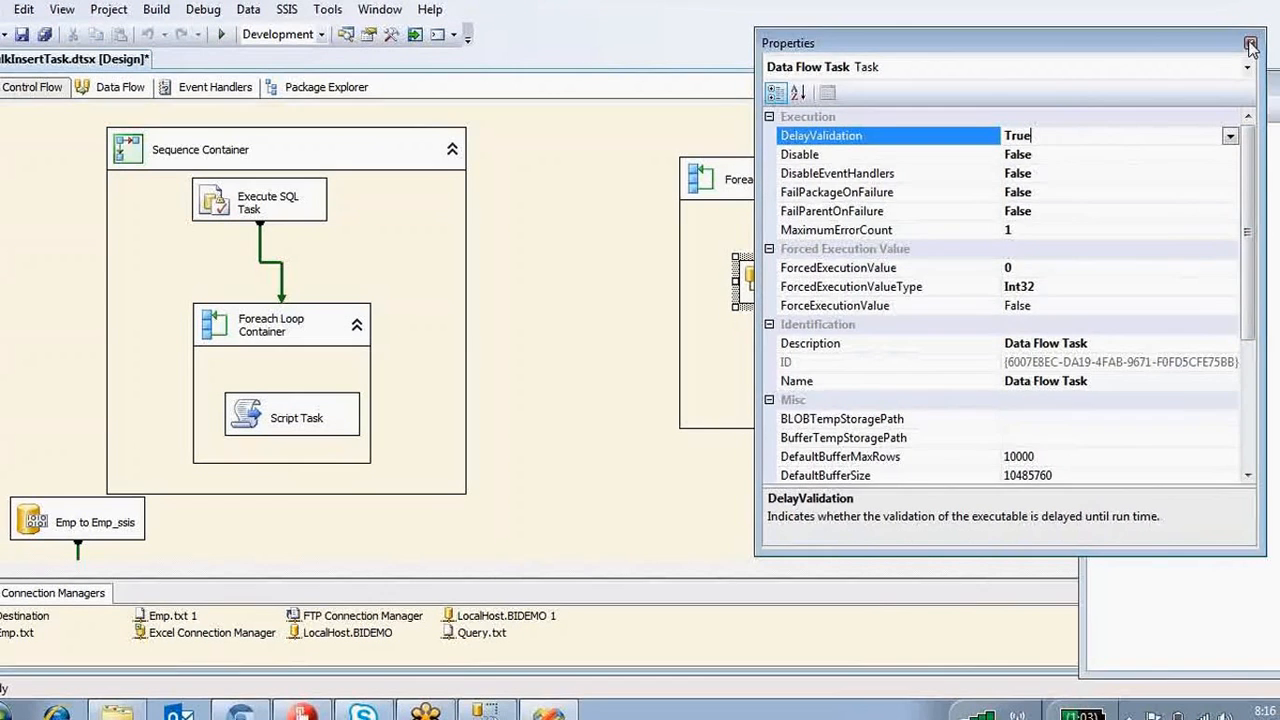
{"action": "left_click", "coordinate": [1251, 43]}
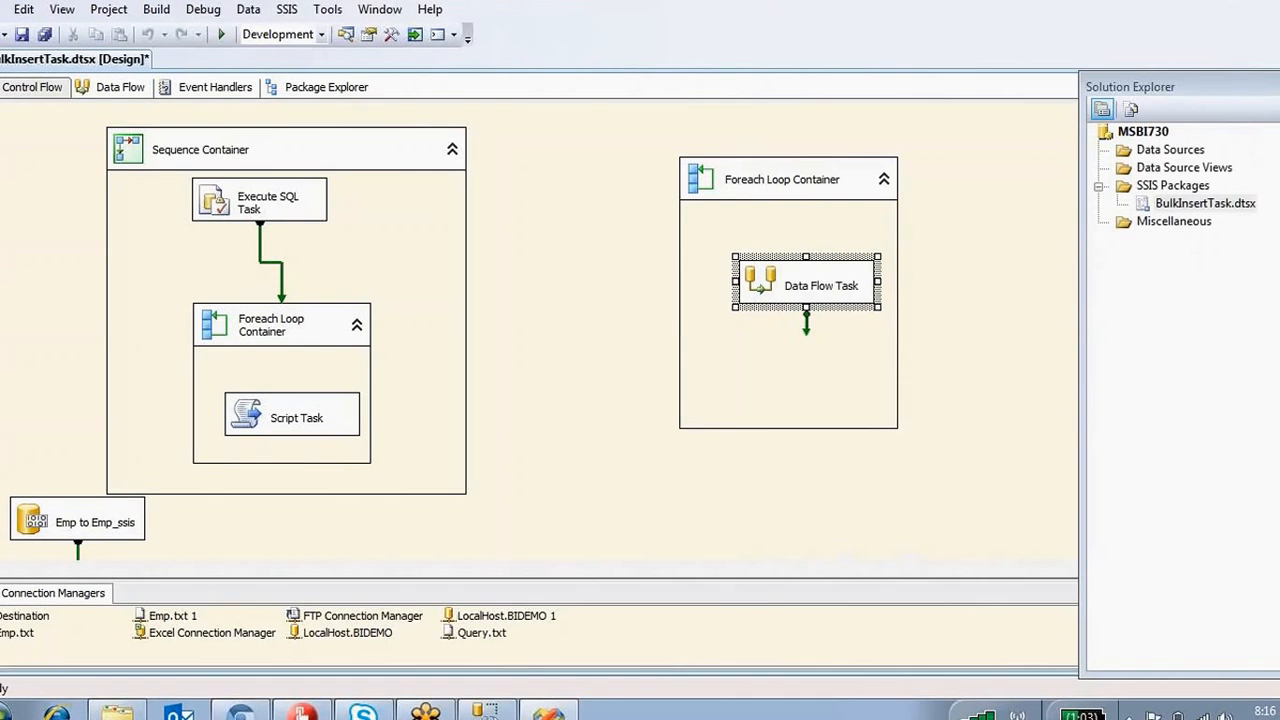
{"action": "double_click", "coordinate": [770, 282]}
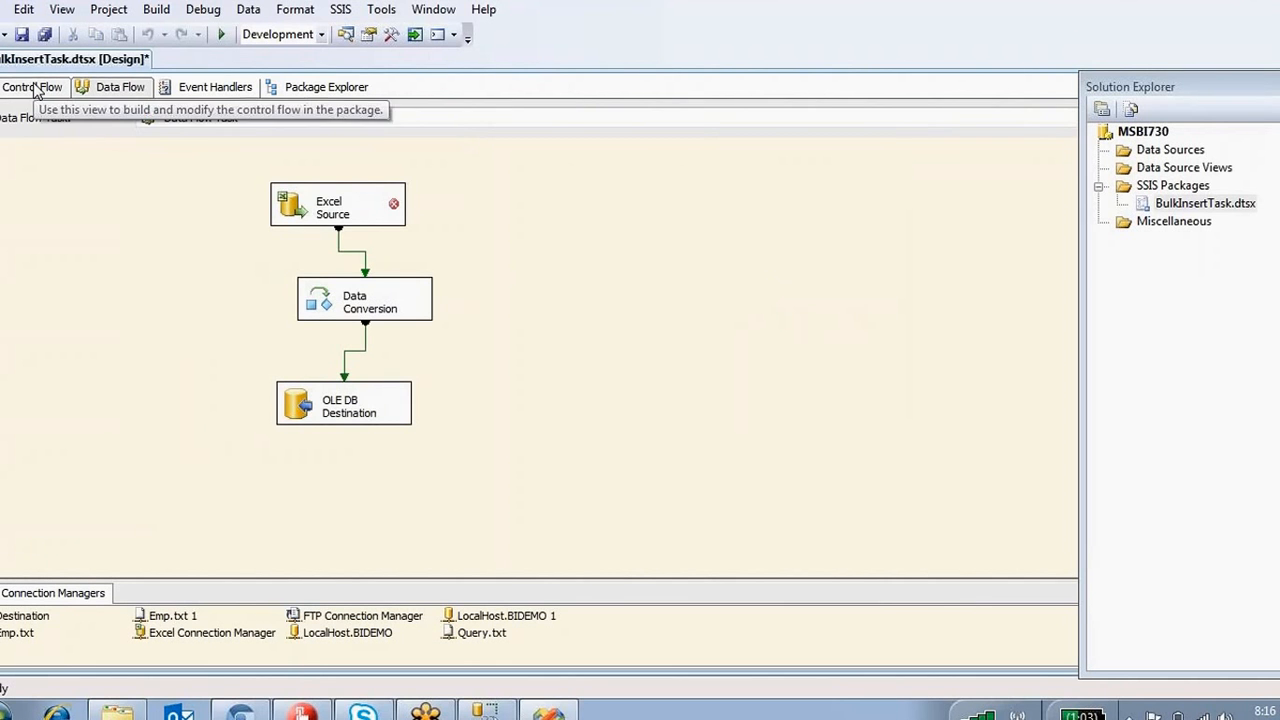
Execute only the Foreach Loop Container and save the package.
{"action": "left_click", "coordinate": [68, 96]}
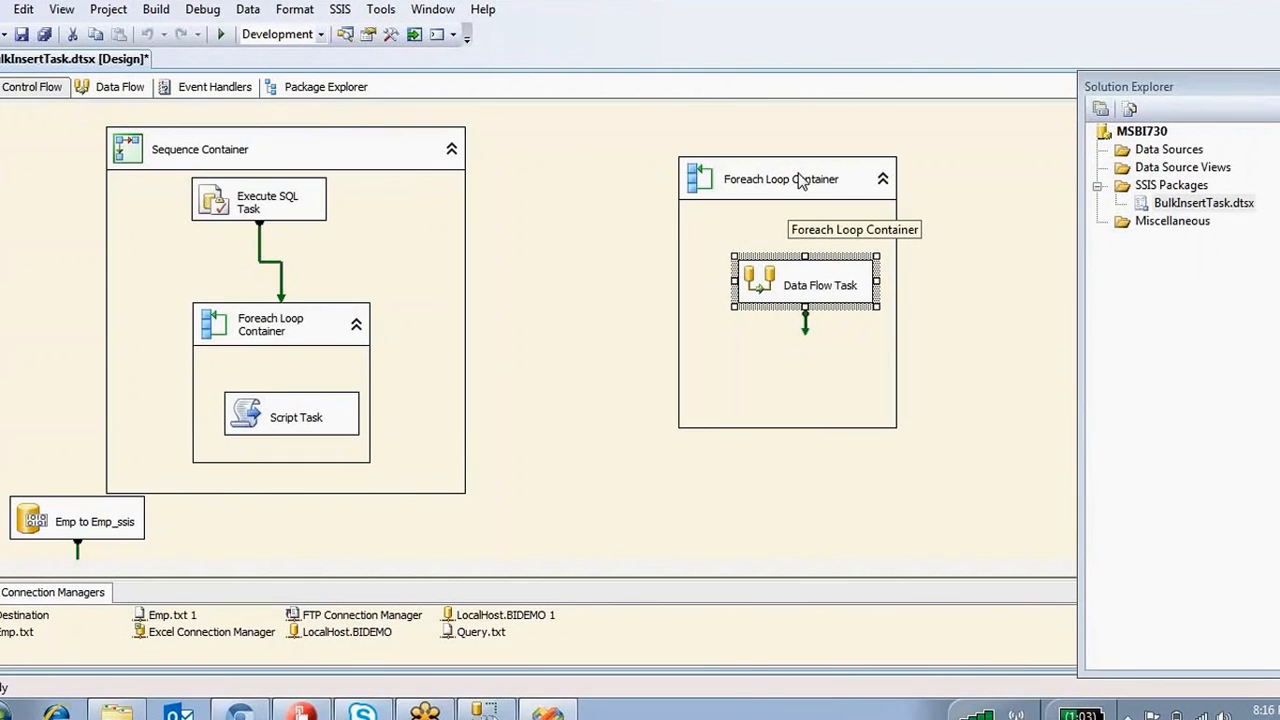
{"action": "left_click", "coordinate": [800, 179]}
{"action": "right_click", "coordinate": [803, 178]}
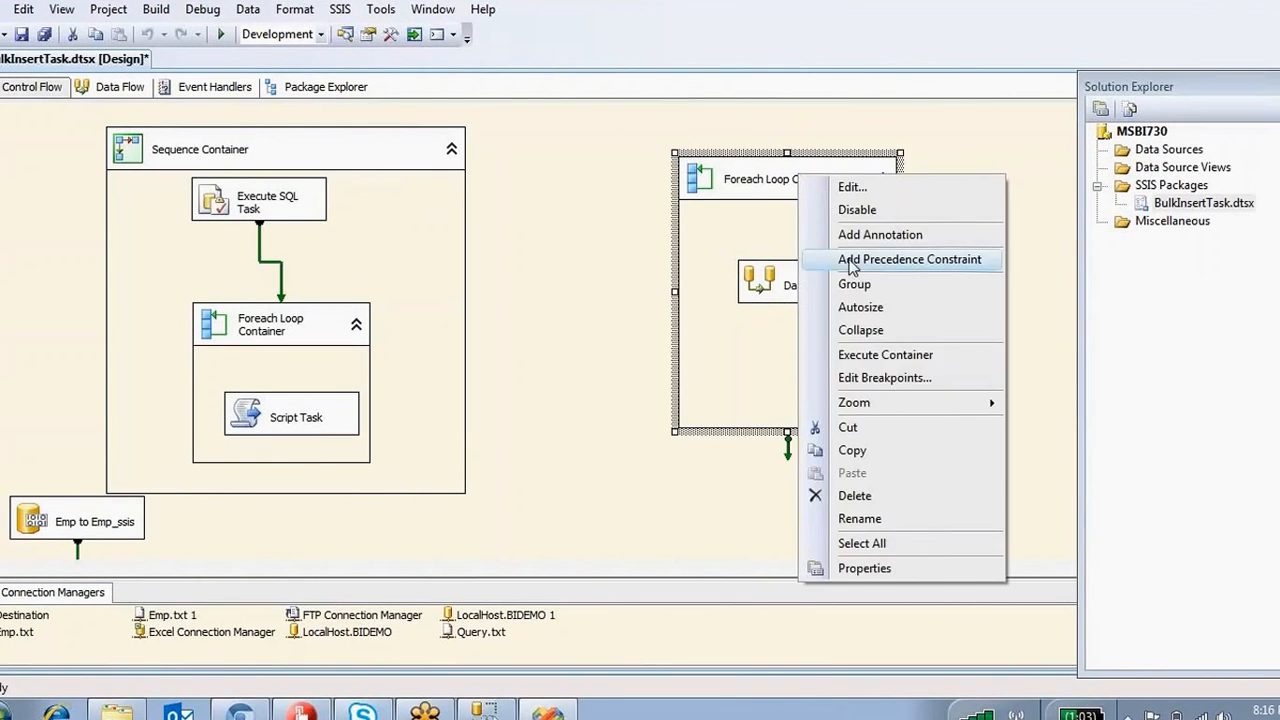
{"action": "left_click", "coordinate": [873, 366]}
{"action": "key", "text": "ctrl+s"}
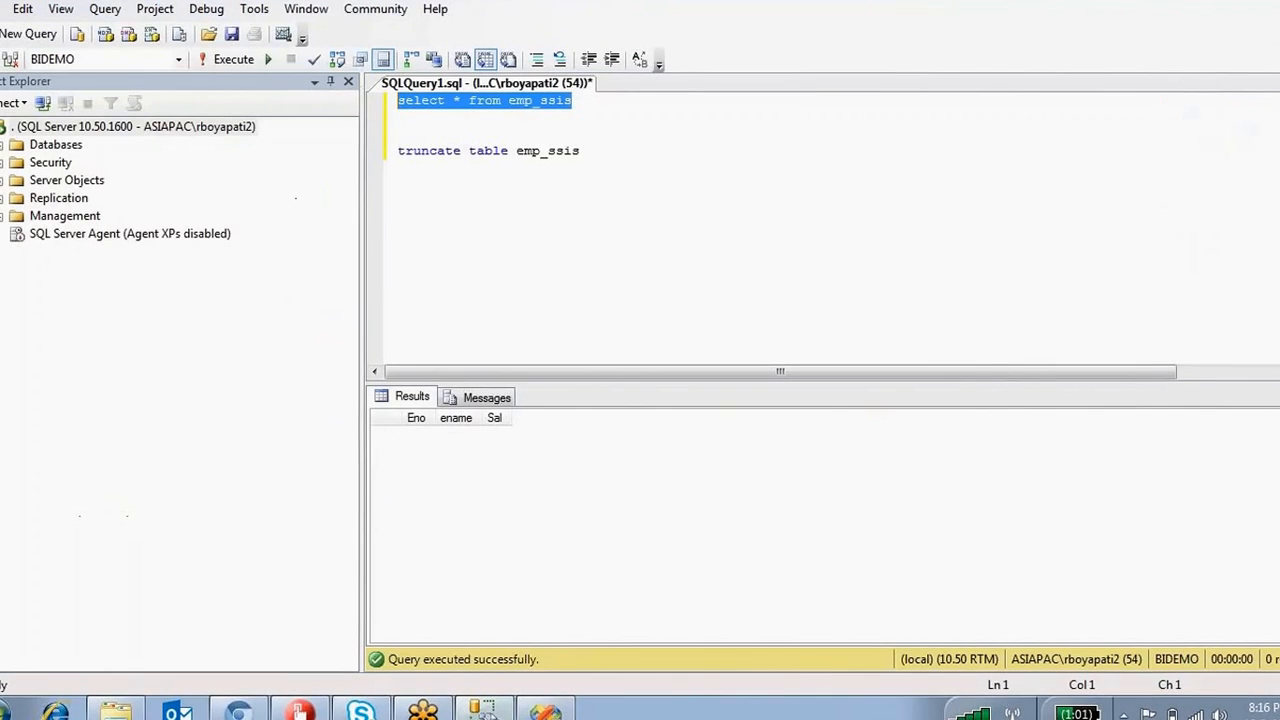
Rerun the emp_ssis select and inspect the six returned rows, Eno 100 to 600.
{"action": "key", "text": "F5"}
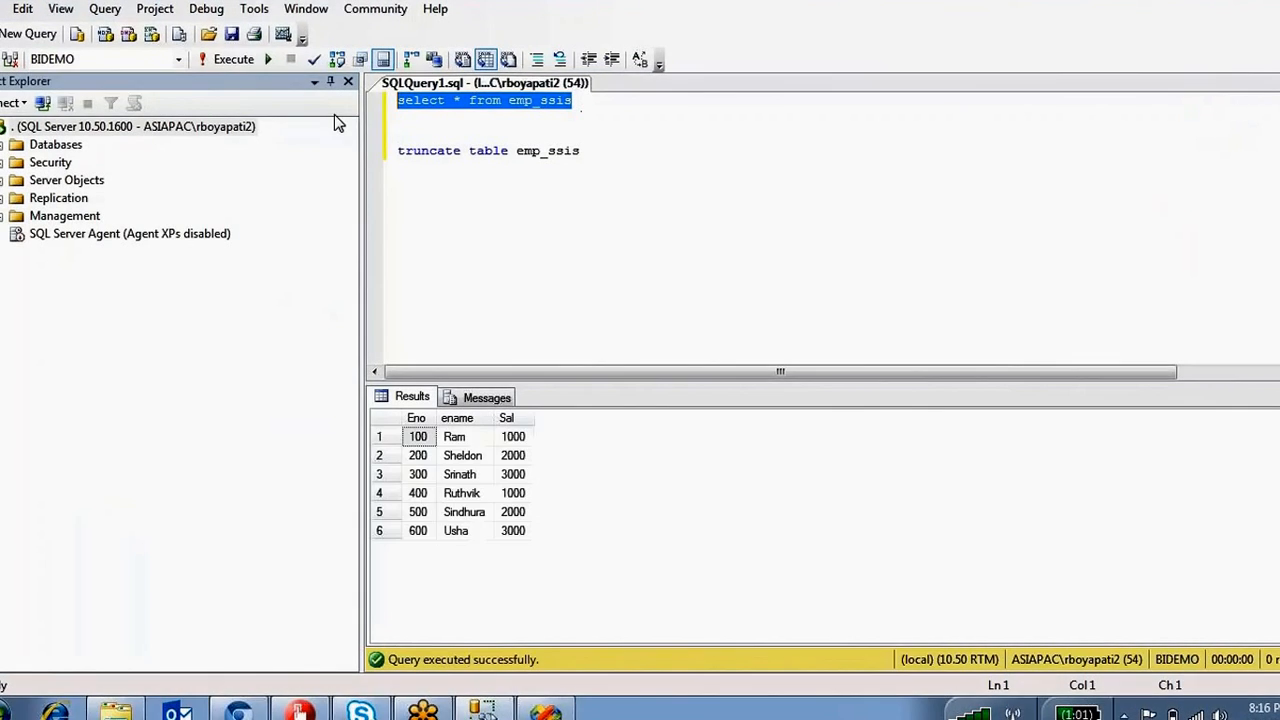
{"action": "left_click_drag", "start_coordinate": [513, 476], "coordinate": [418, 438]}
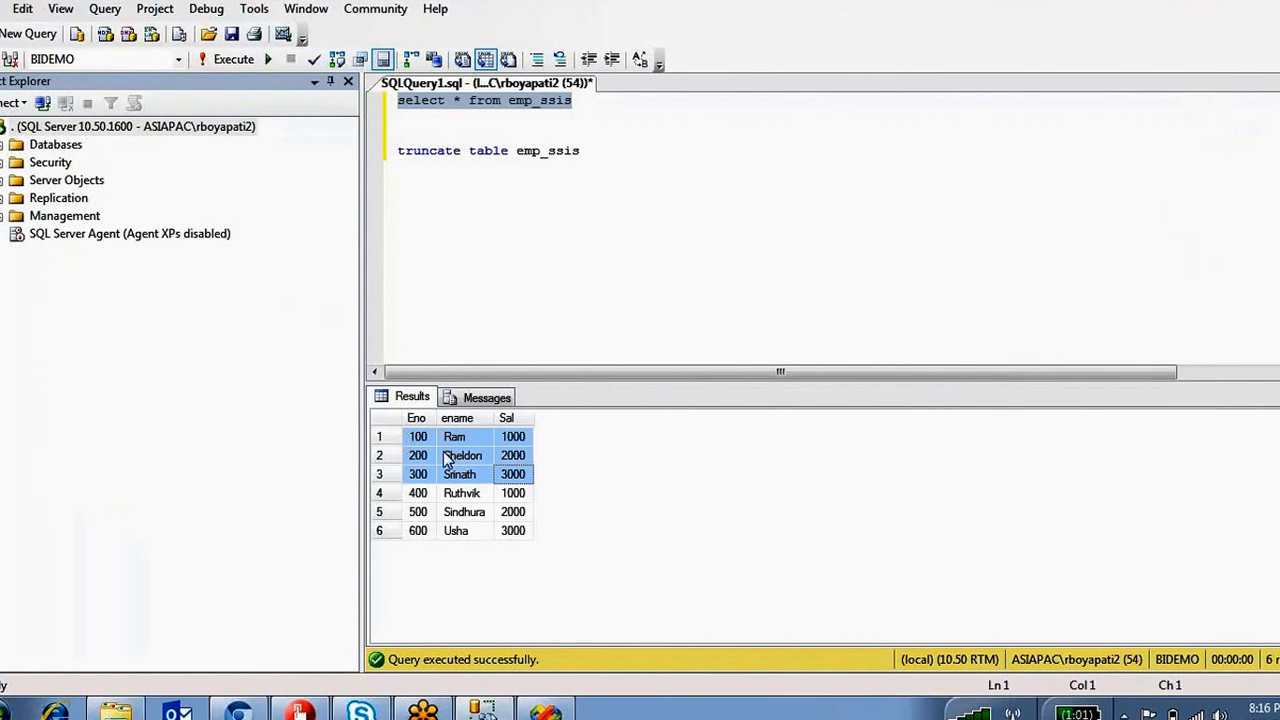
{"action": "left_click_drag", "start_coordinate": [520, 532], "coordinate": [405, 493]}
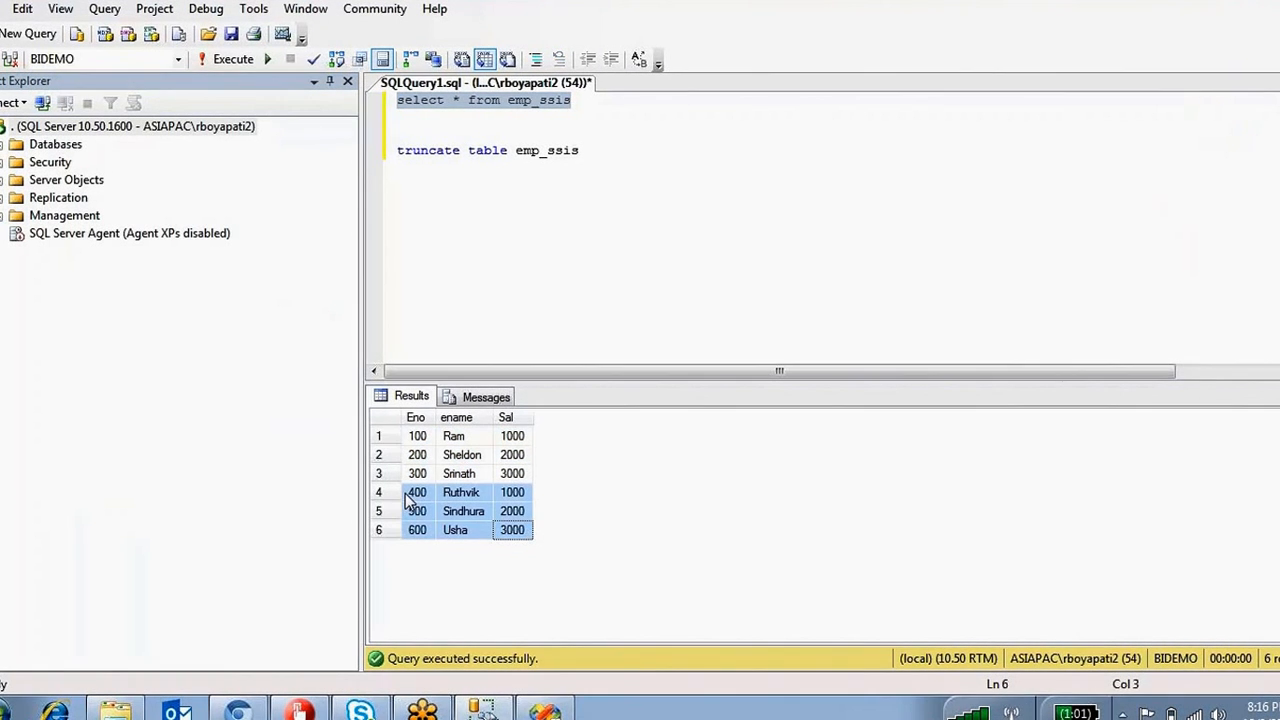
{"action": "left_click", "coordinate": [545, 710]}
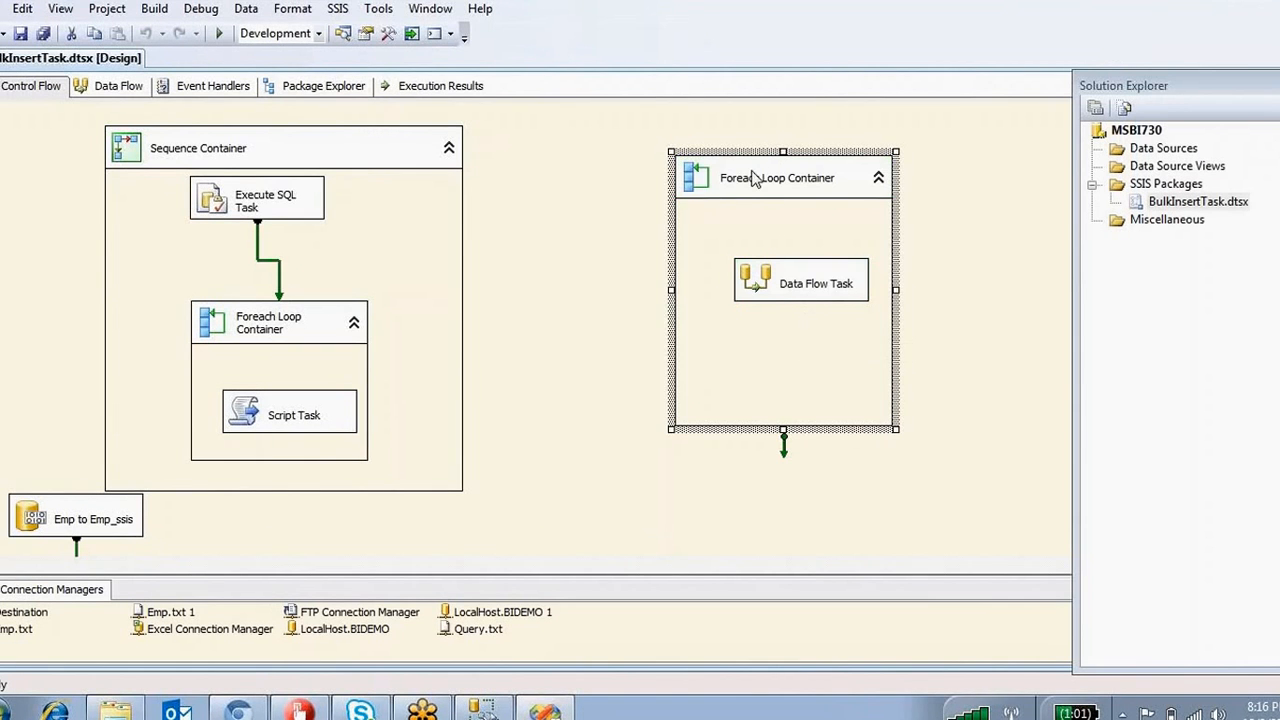
{"action": "double_click", "coordinate": [688, 186]}
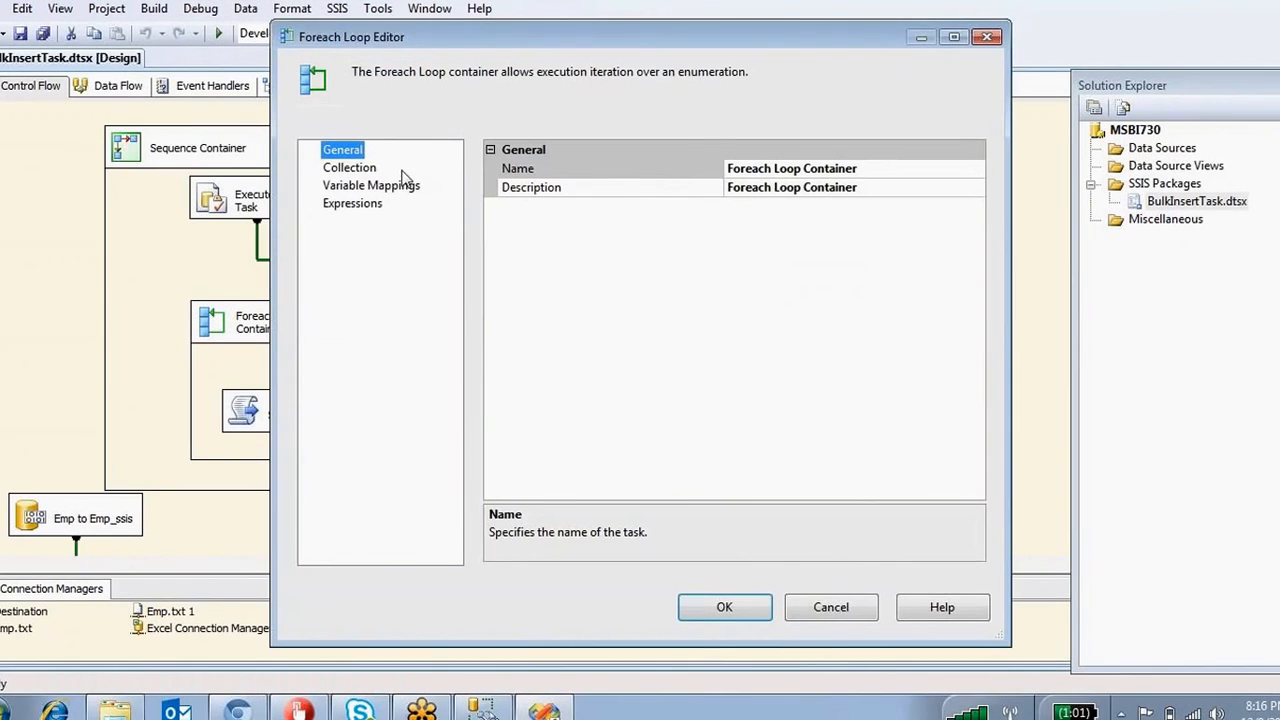
{"action": "left_click", "coordinate": [366, 168]}
{"action": "left_click", "coordinate": [872, 170]}
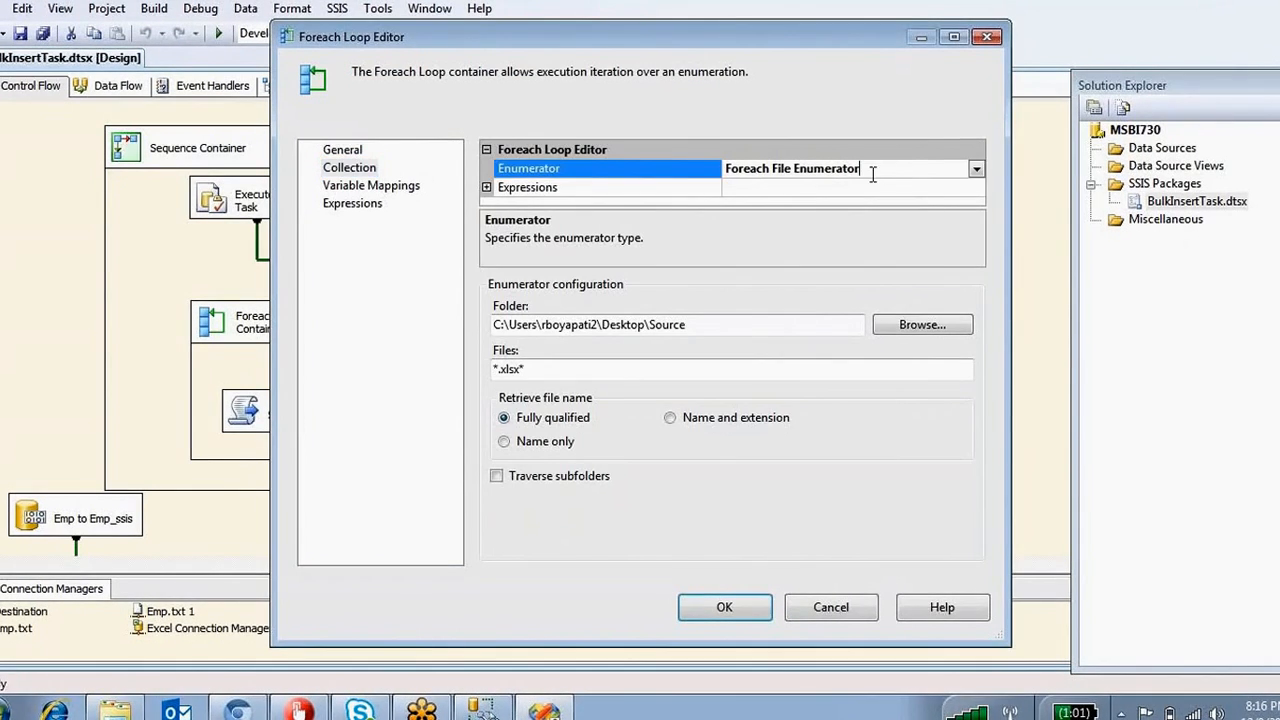
{"action": "left_click_drag", "start_coordinate": [880, 172], "coordinate": [702, 176]}
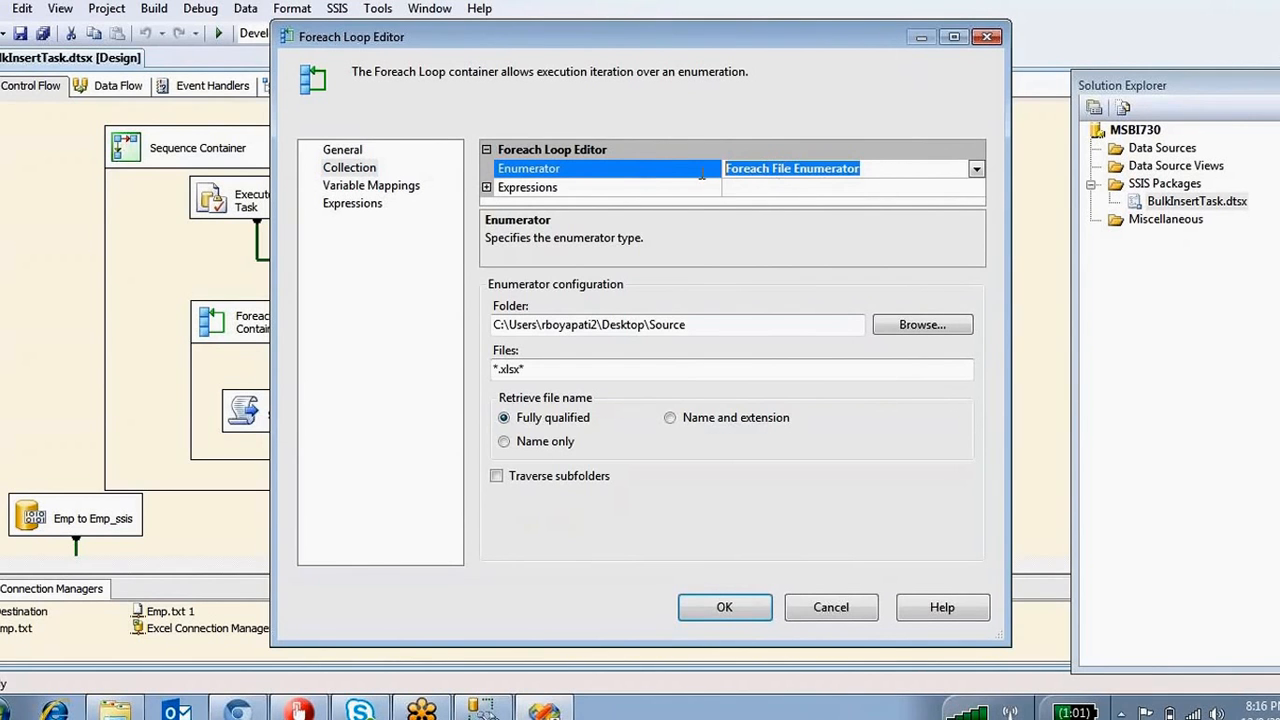
{"action": "left_click", "coordinate": [397, 187]}
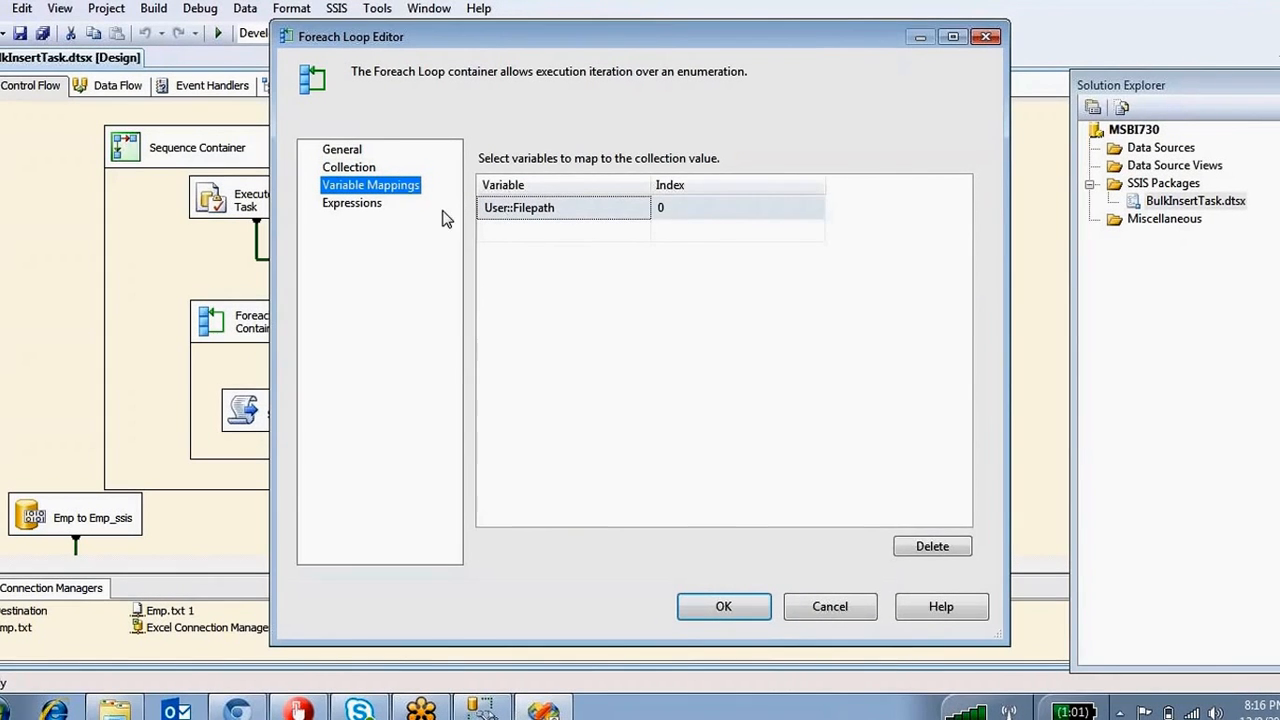
{"action": "left_click", "coordinate": [350, 167]}
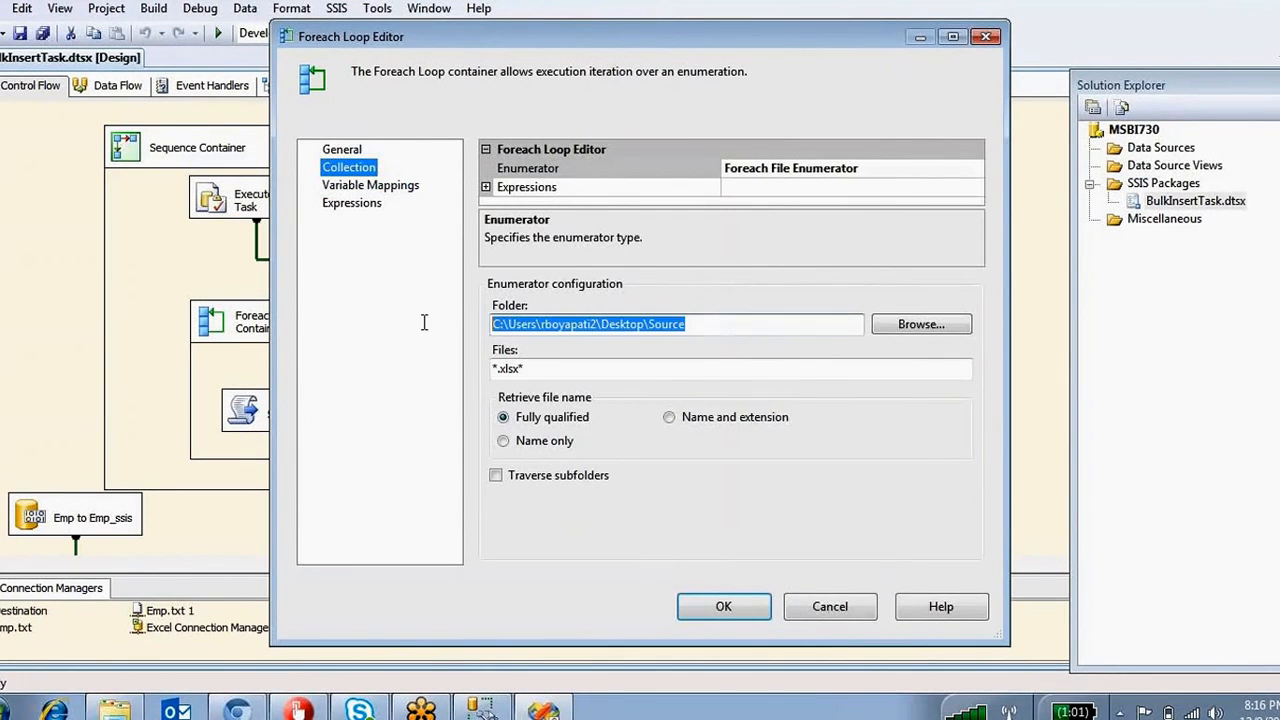
{"action": "left_click_drag", "start_coordinate": [525, 369], "coordinate": [470, 372]}
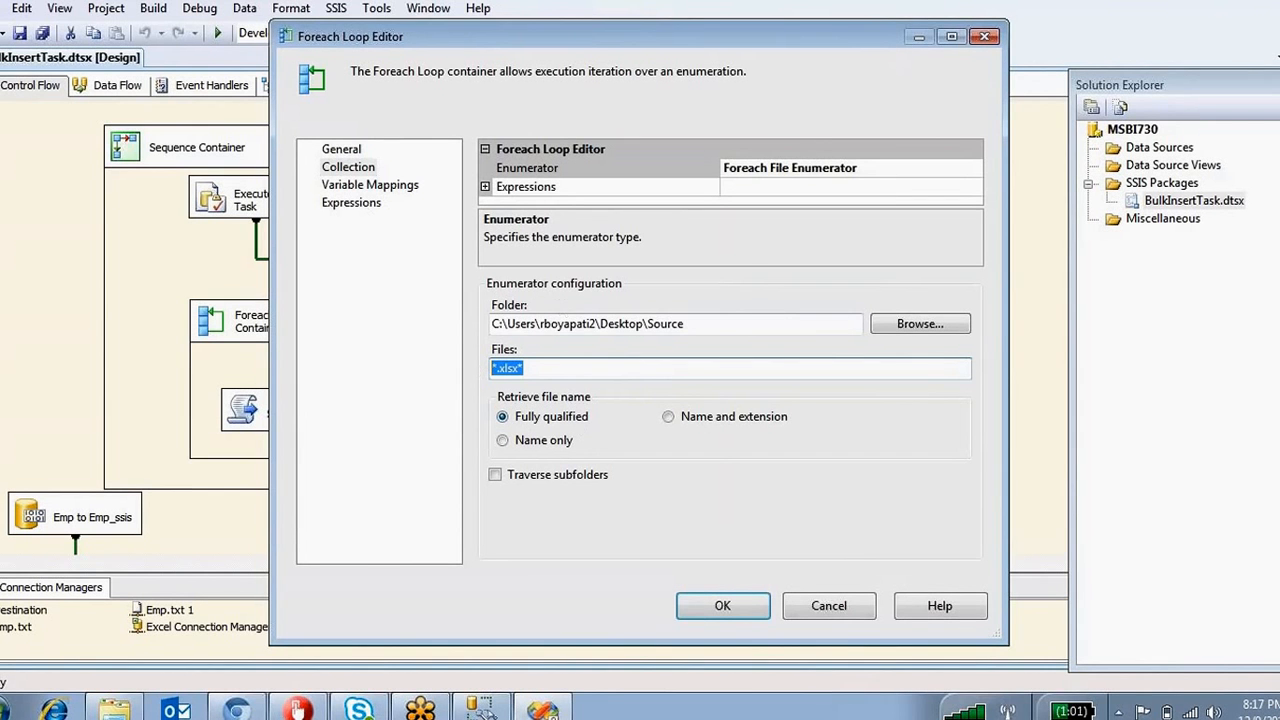
{"action": "left_click_drag", "start_coordinate": [711, 322], "coordinate": [449, 320]}
{"action": "left_click_drag", "start_coordinate": [565, 369], "coordinate": [455, 364]}
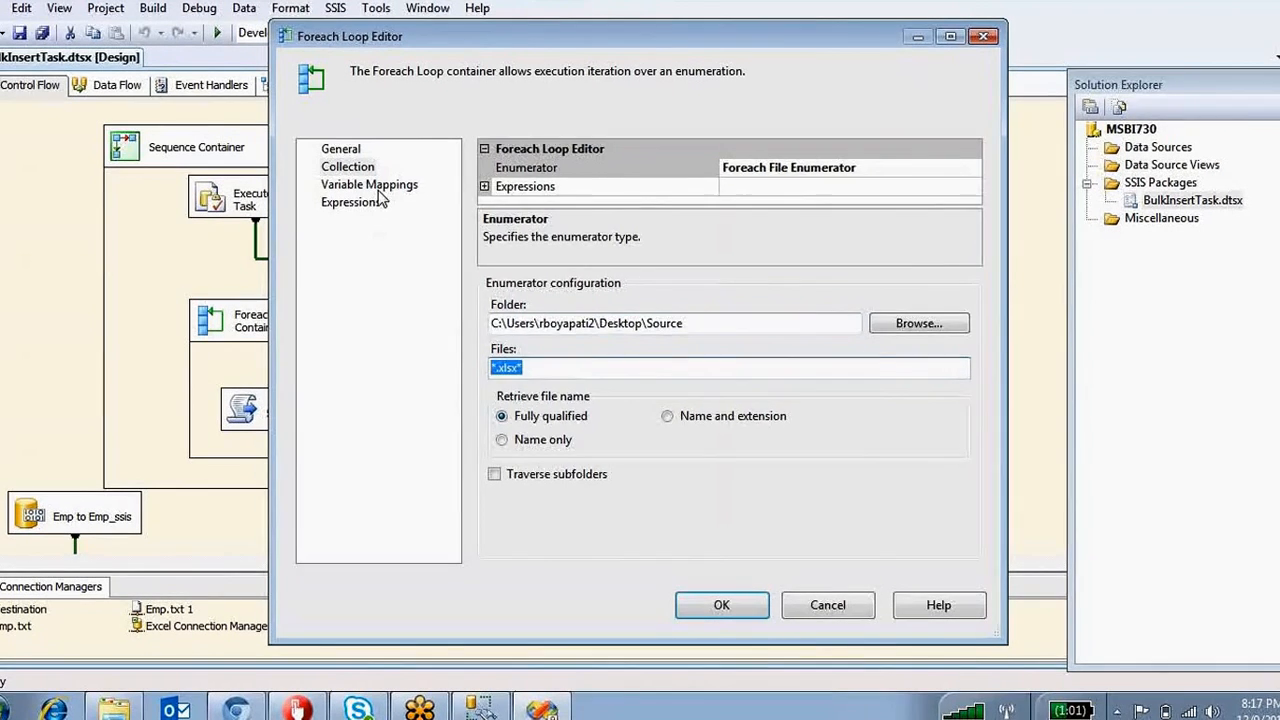
{"action": "left_click", "coordinate": [374, 188]}
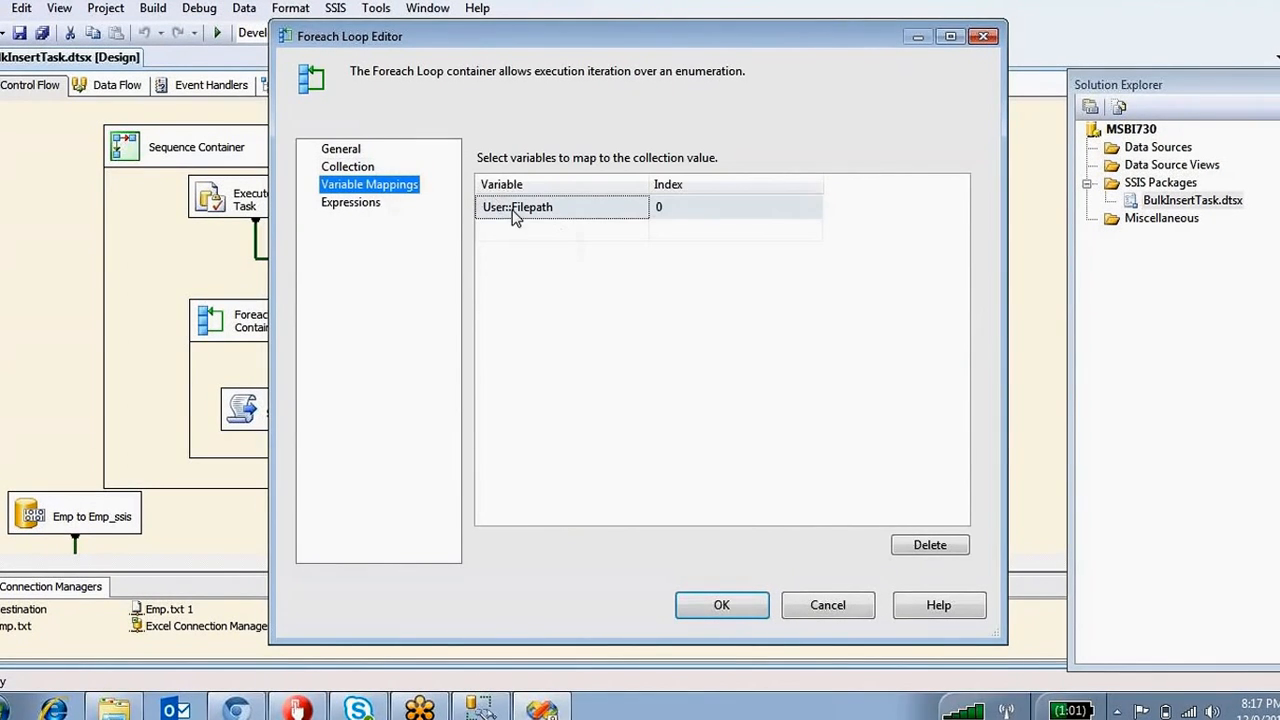
{"action": "left_click", "coordinate": [752, 606]}
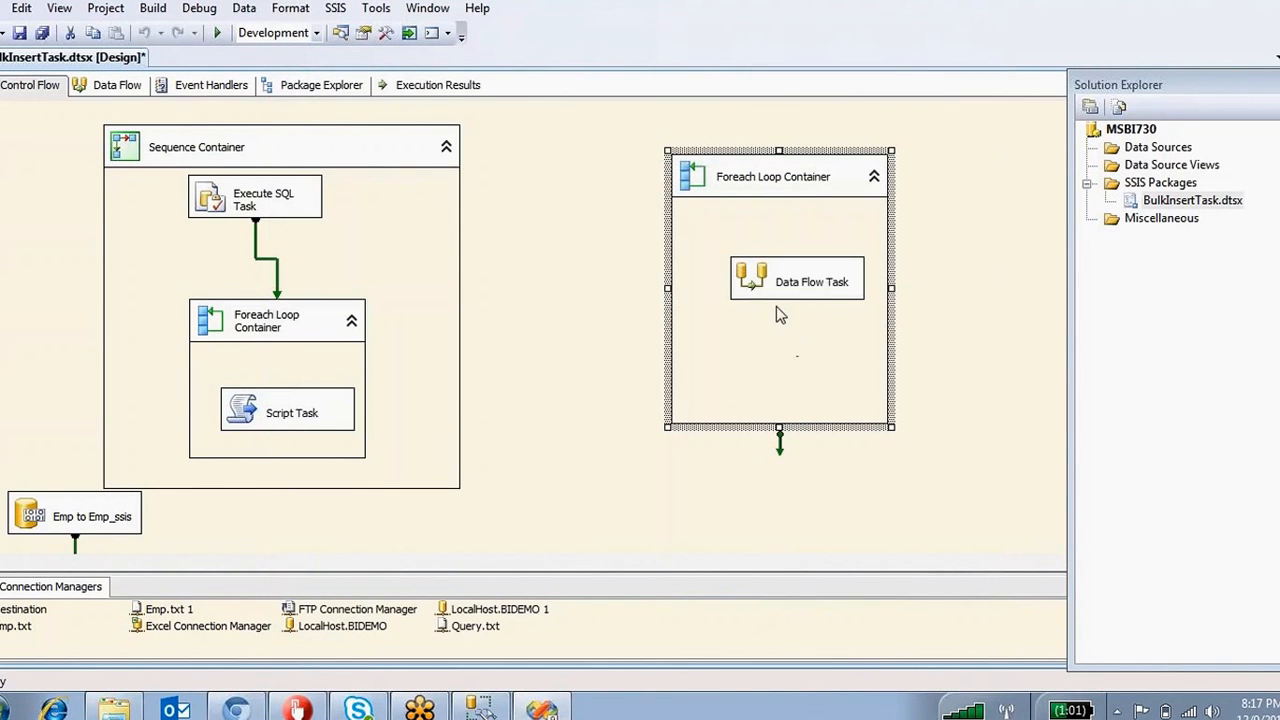
Review the data flow's Excel Source, Data Conversion and OLE DB Destination, leaving Excel Source unchanged.
{"action": "double_click", "coordinate": [756, 287]}
{"action": "left_click", "coordinate": [288, 198]}
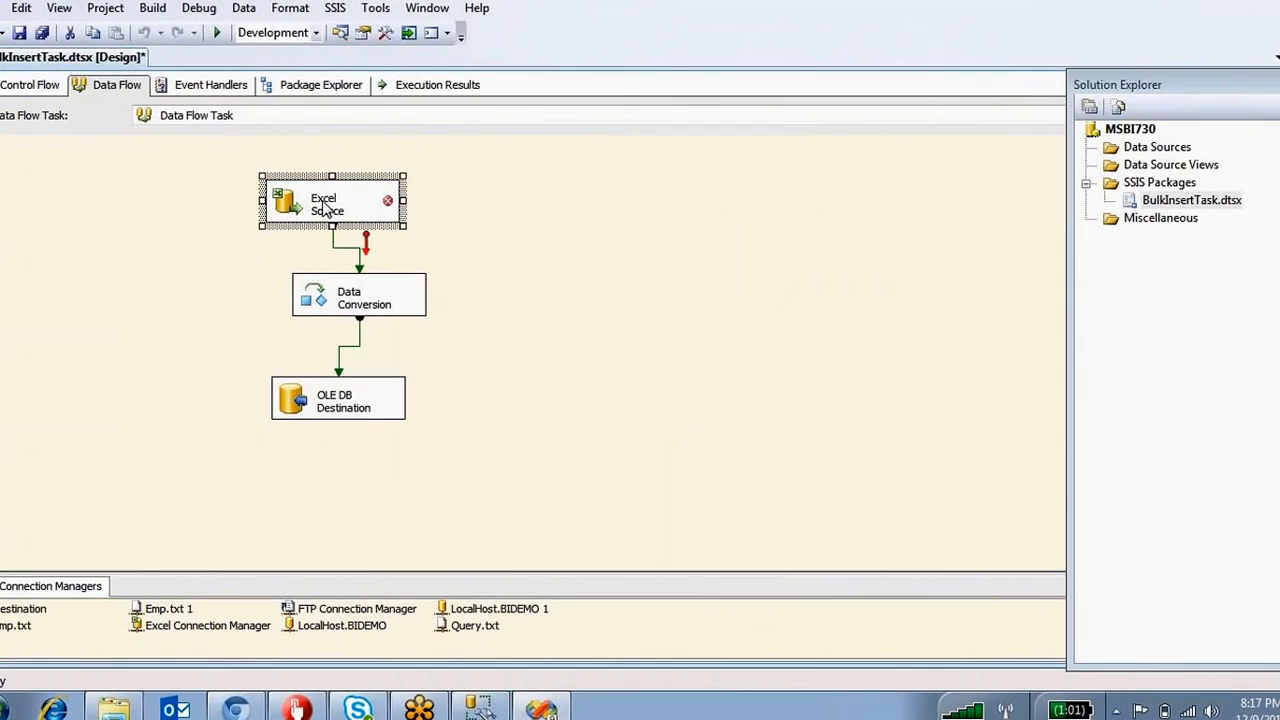
{"action": "left_click", "coordinate": [313, 292]}
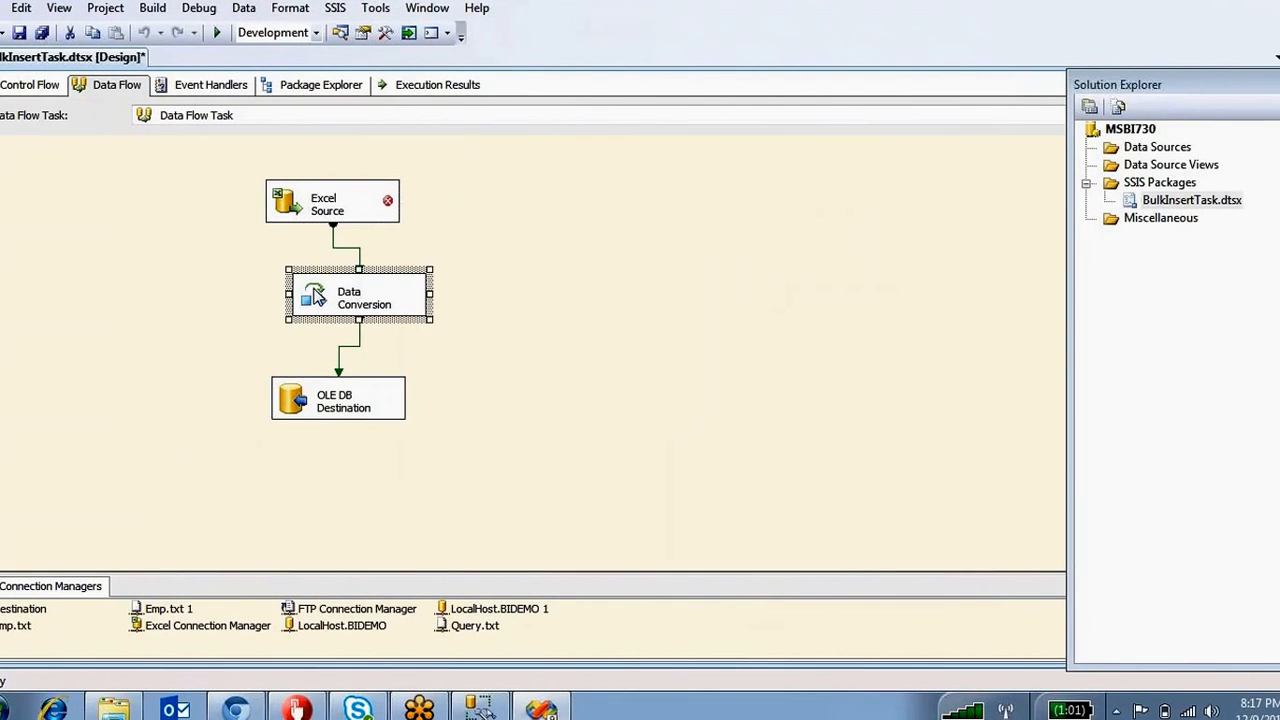
{"action": "left_click", "coordinate": [293, 400]}
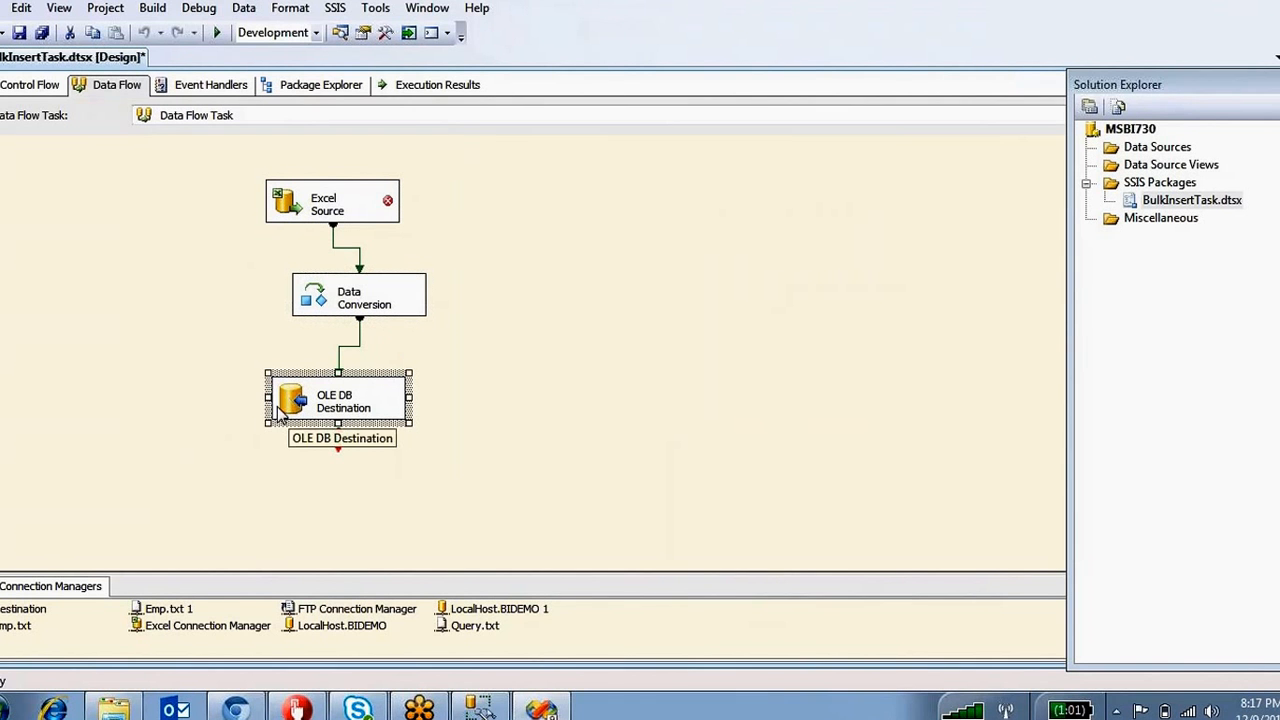
{"action": "double_click", "coordinate": [279, 211]}
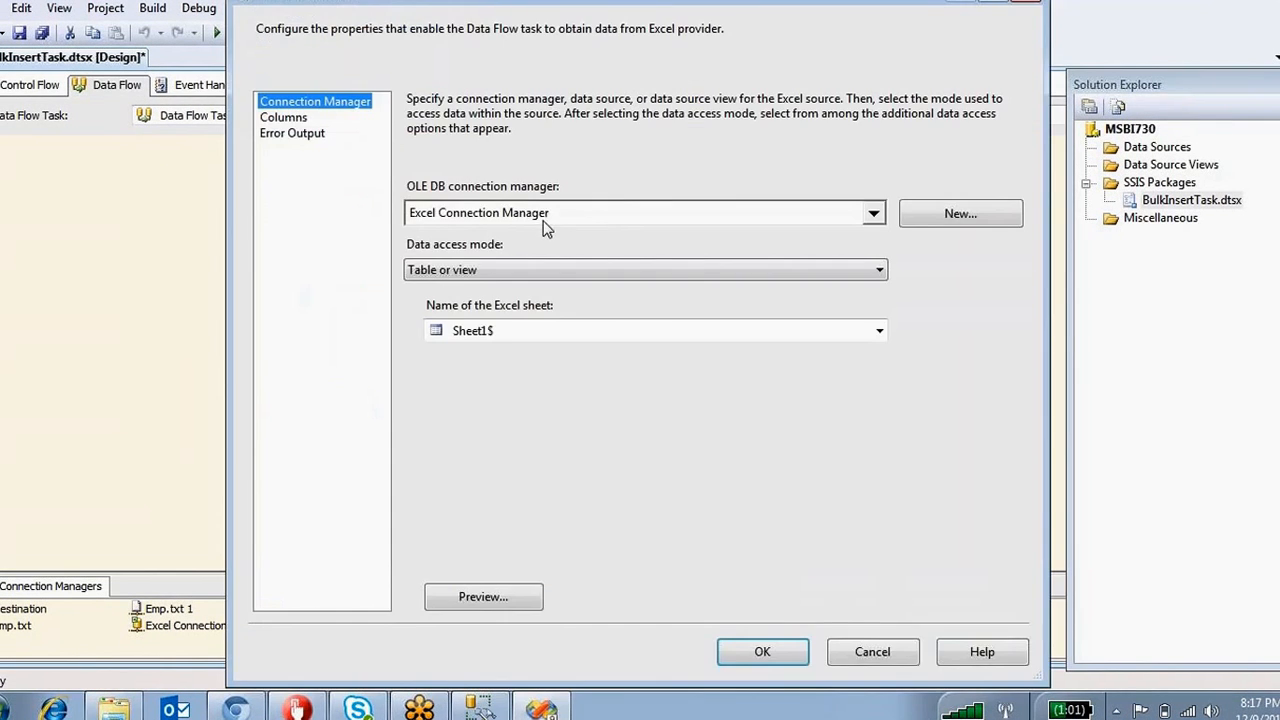
{"action": "left_click", "coordinate": [872, 652]}
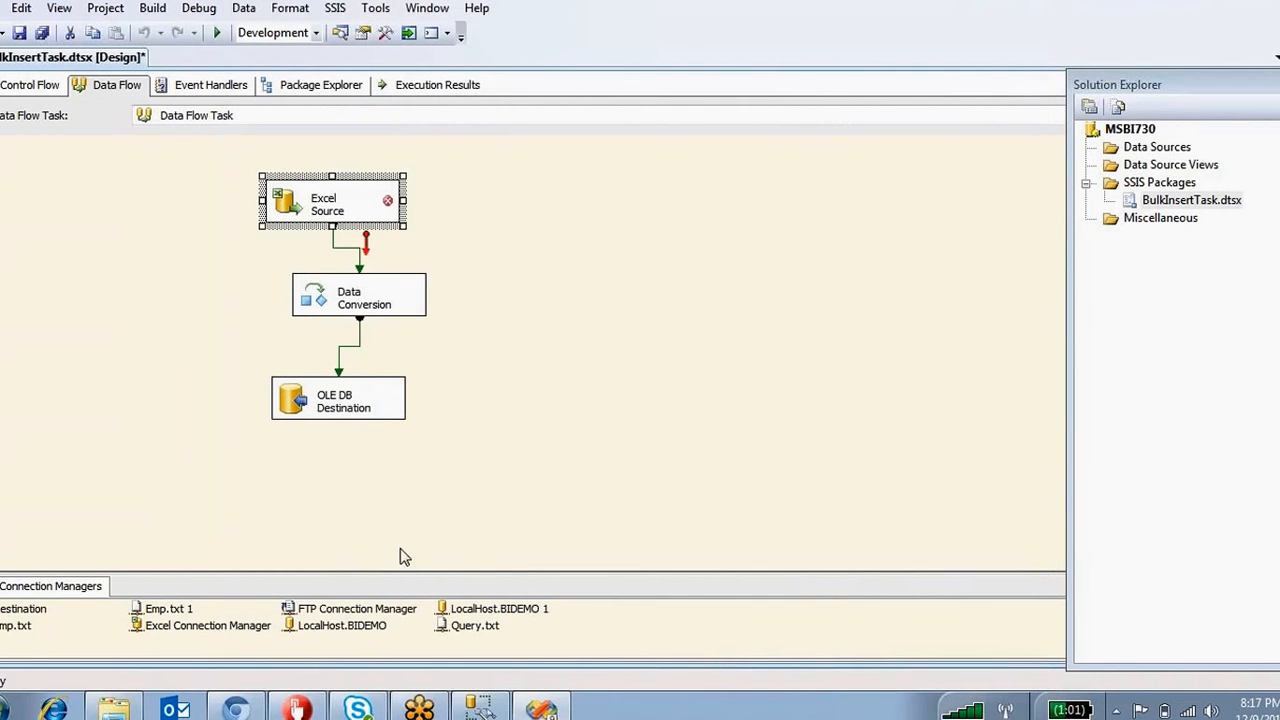
Recheck the Excel Connection Manager's ExcelFilePath expression, @[User::Filepath], then return to the control flow.
{"action": "right_click", "coordinate": [224, 629]}
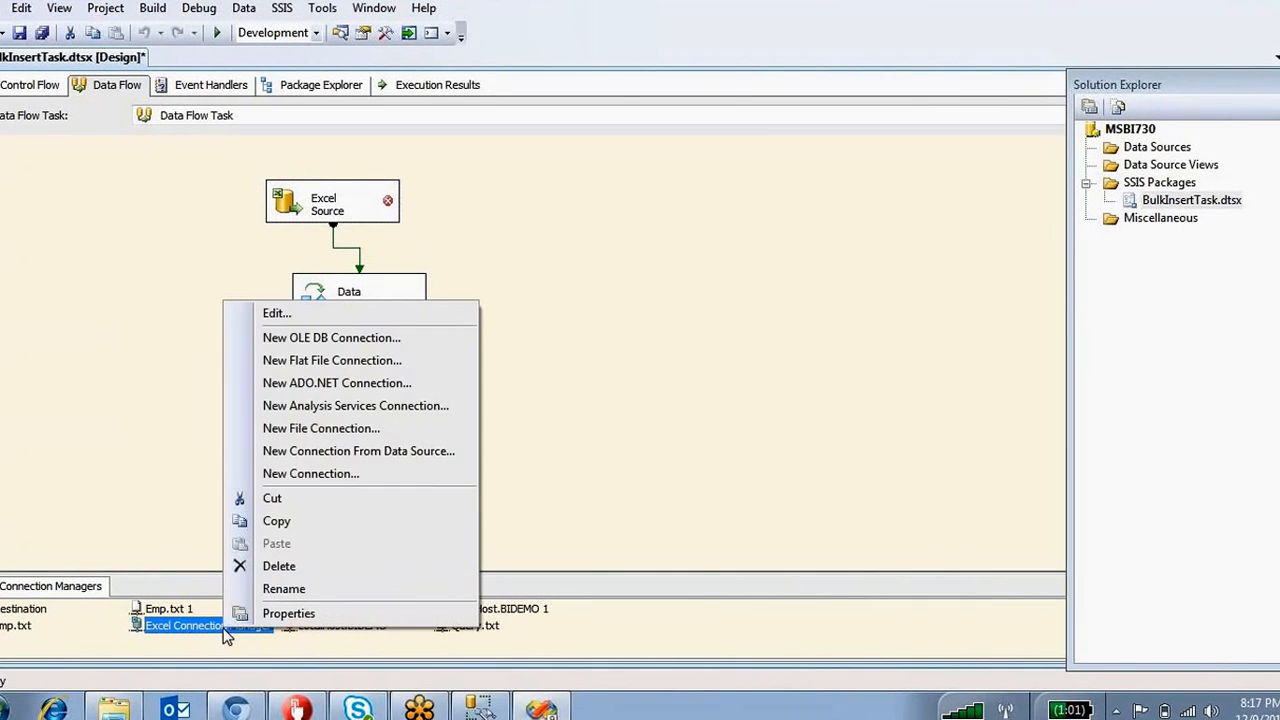
{"action": "left_click", "coordinate": [280, 613]}
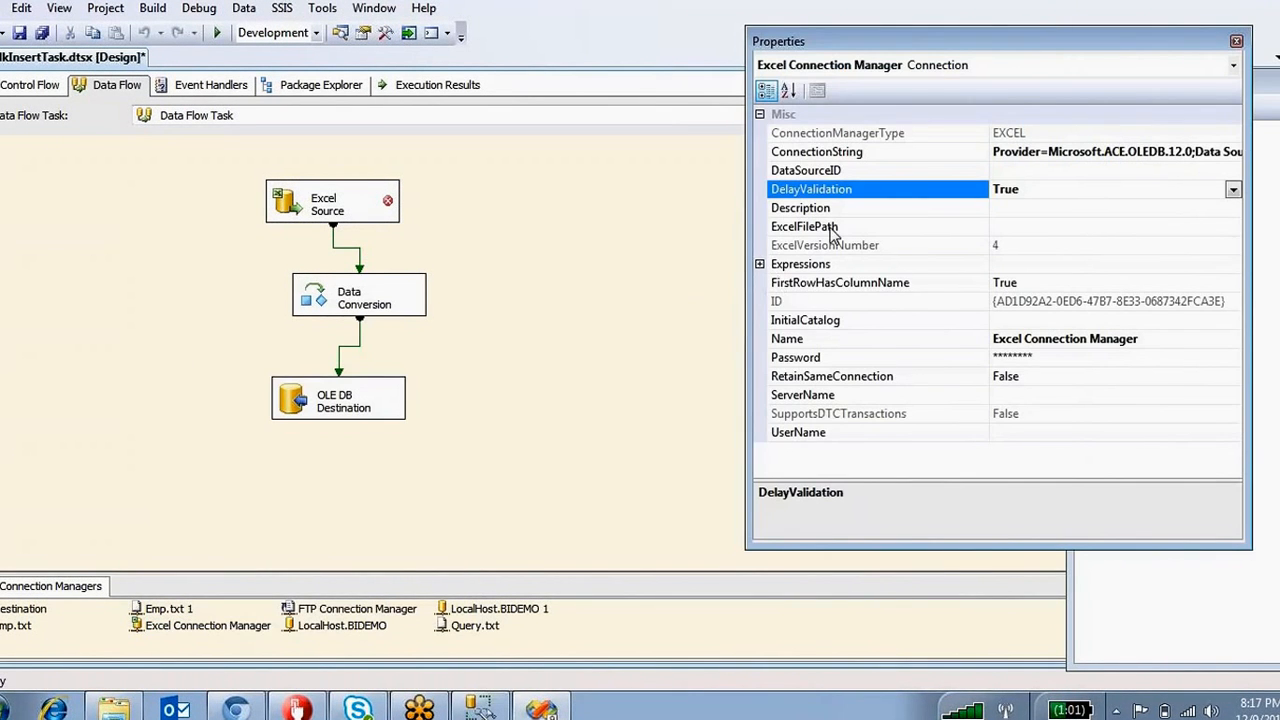
{"action": "left_click", "coordinate": [784, 268]}
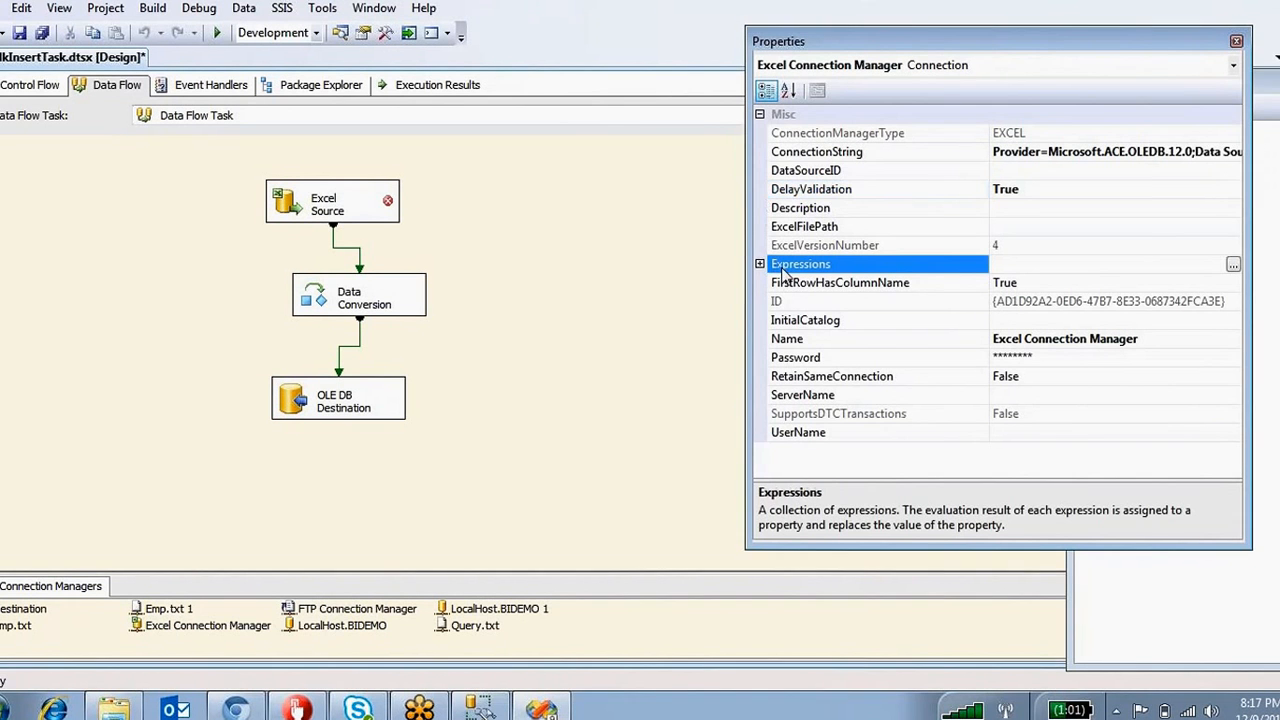
{"action": "left_click", "coordinate": [1233, 264]}
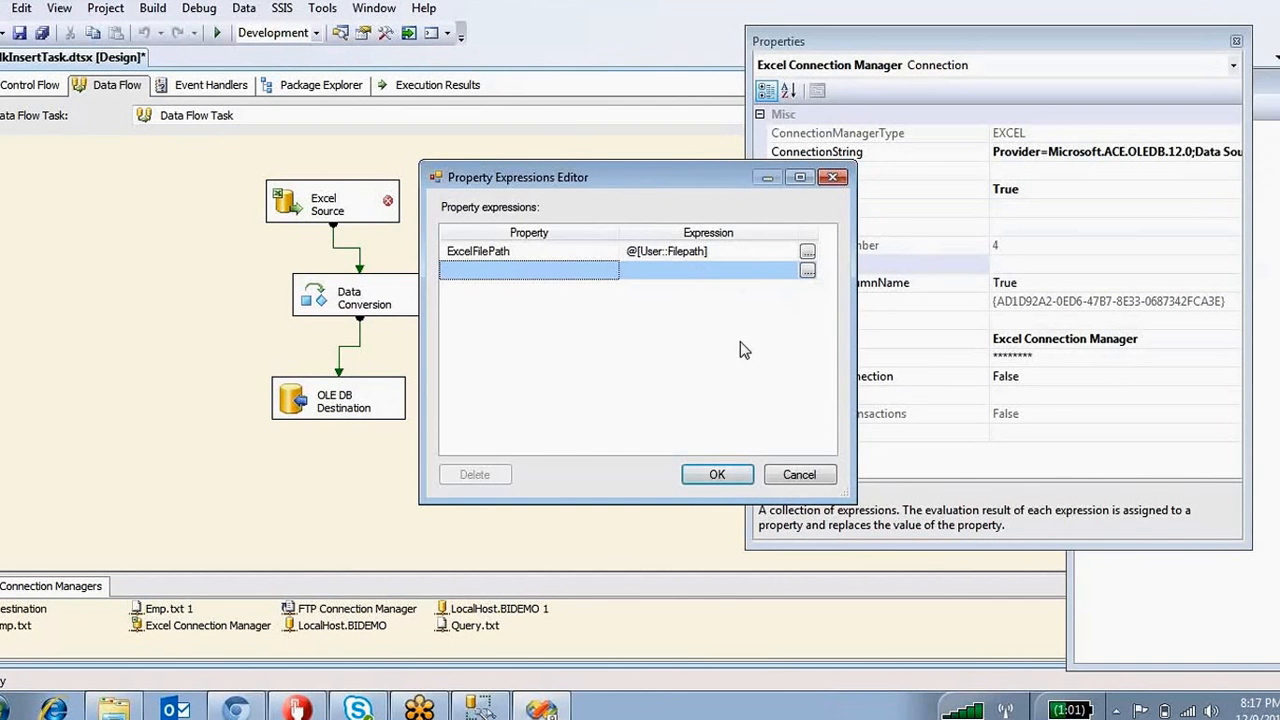
{"action": "left_click", "coordinate": [797, 476]}
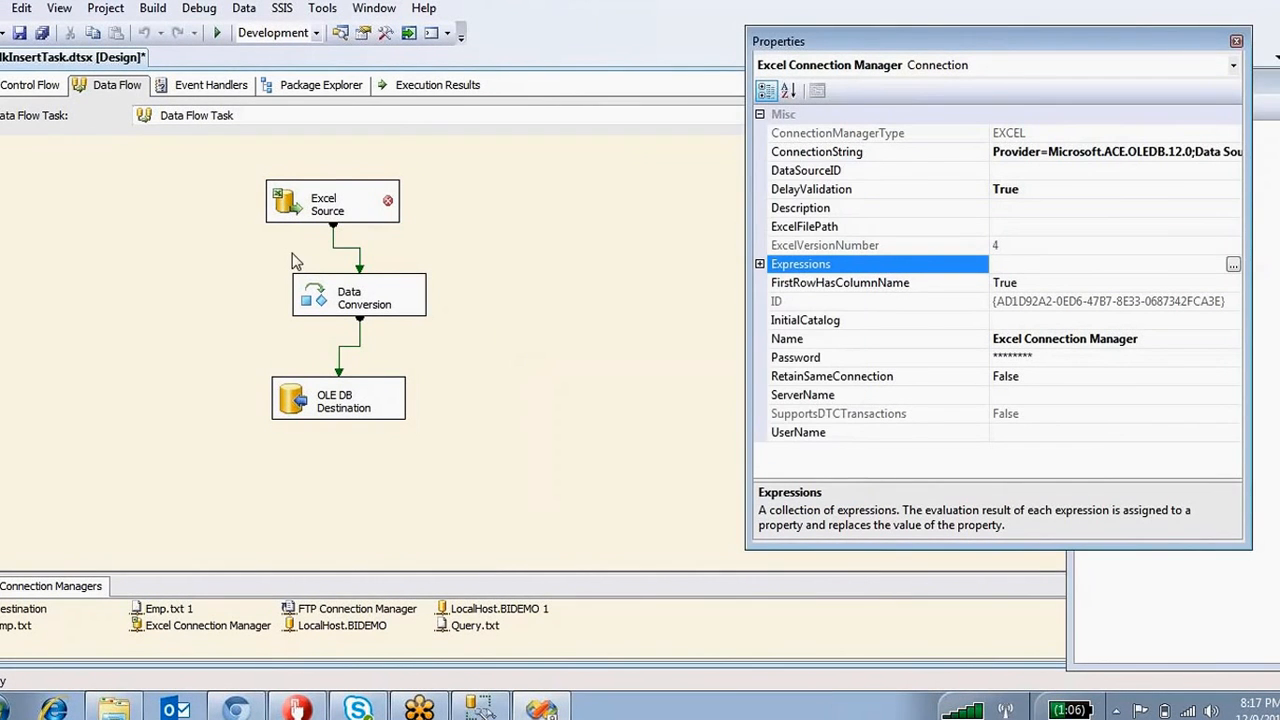
{"action": "left_click", "coordinate": [12, 90]}
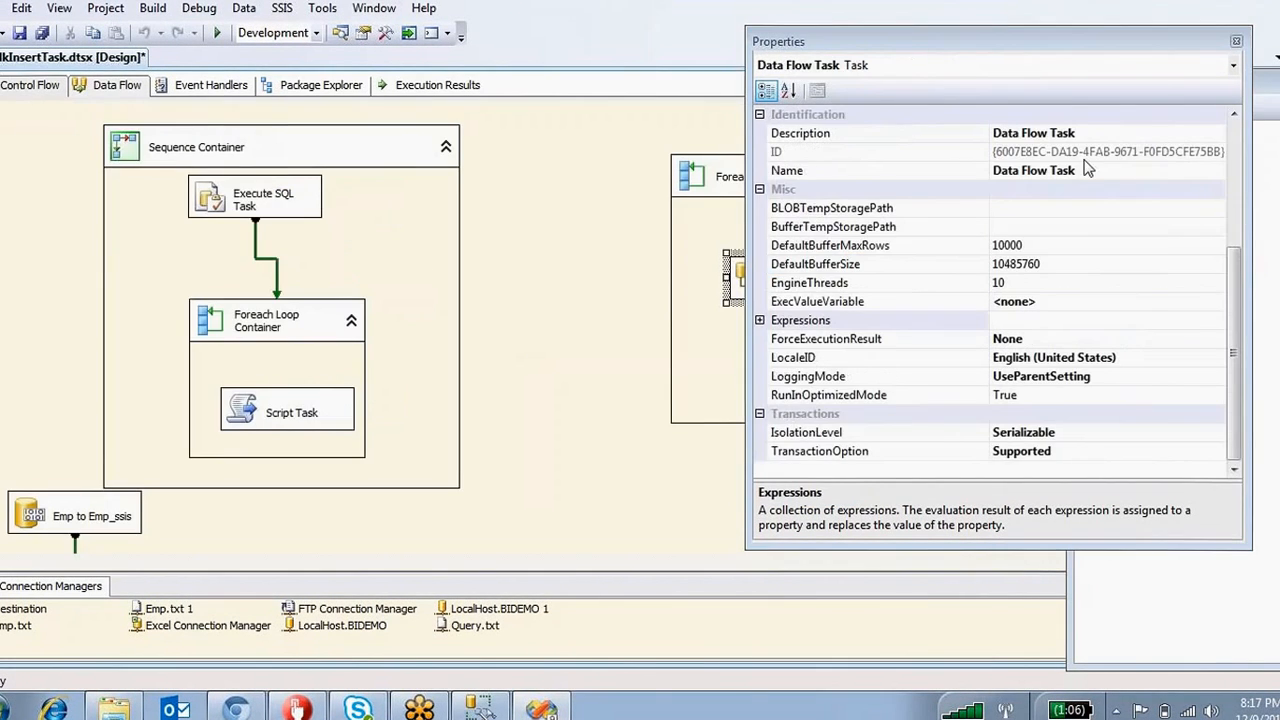
Close Properties and verify the Foreach Loop maps User::Filepath to index 0, cancelling unchanged.
{"action": "left_click", "coordinate": [1236, 41]}
{"action": "double_click", "coordinate": [692, 172]}
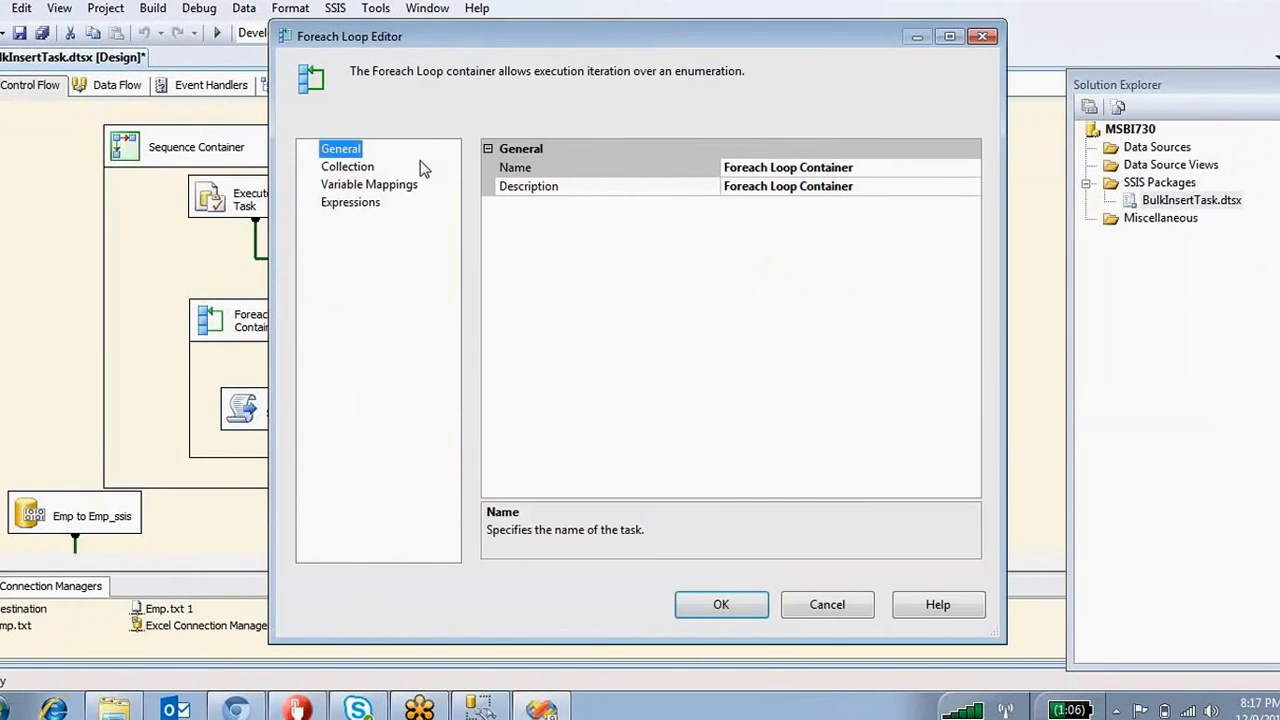
{"action": "left_click", "coordinate": [336, 186]}
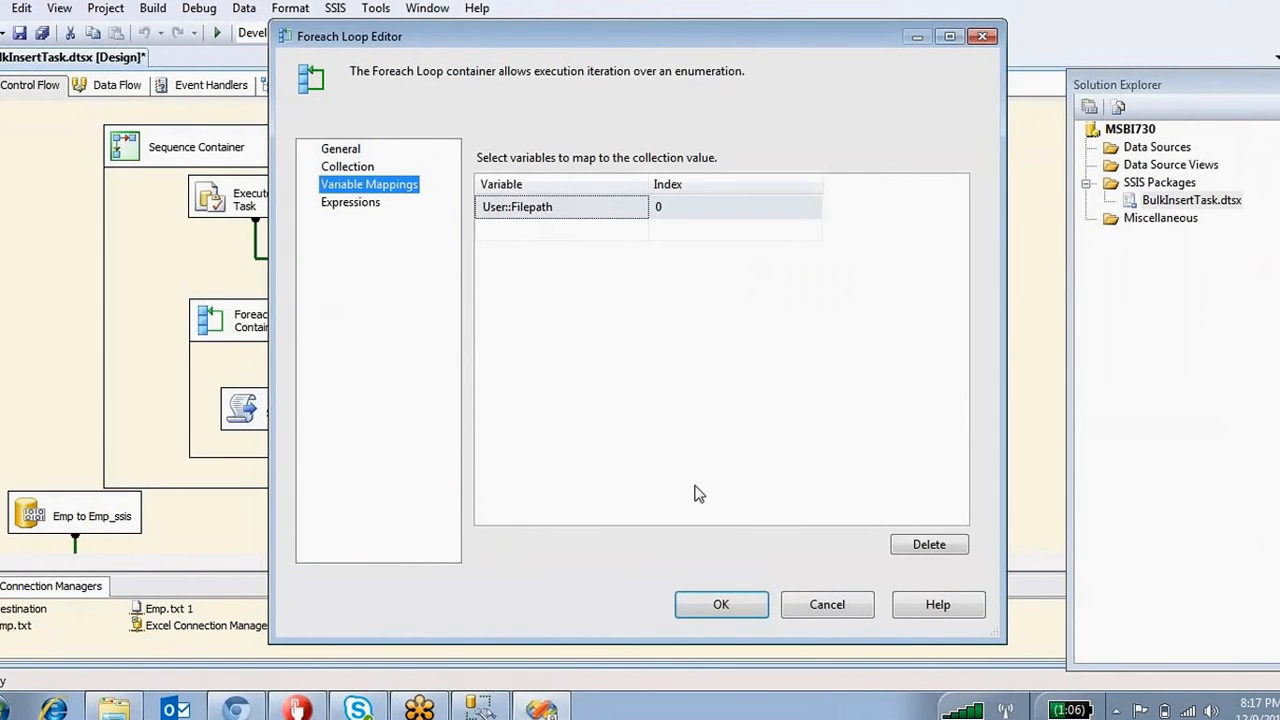
{"action": "left_click", "coordinate": [827, 605]}
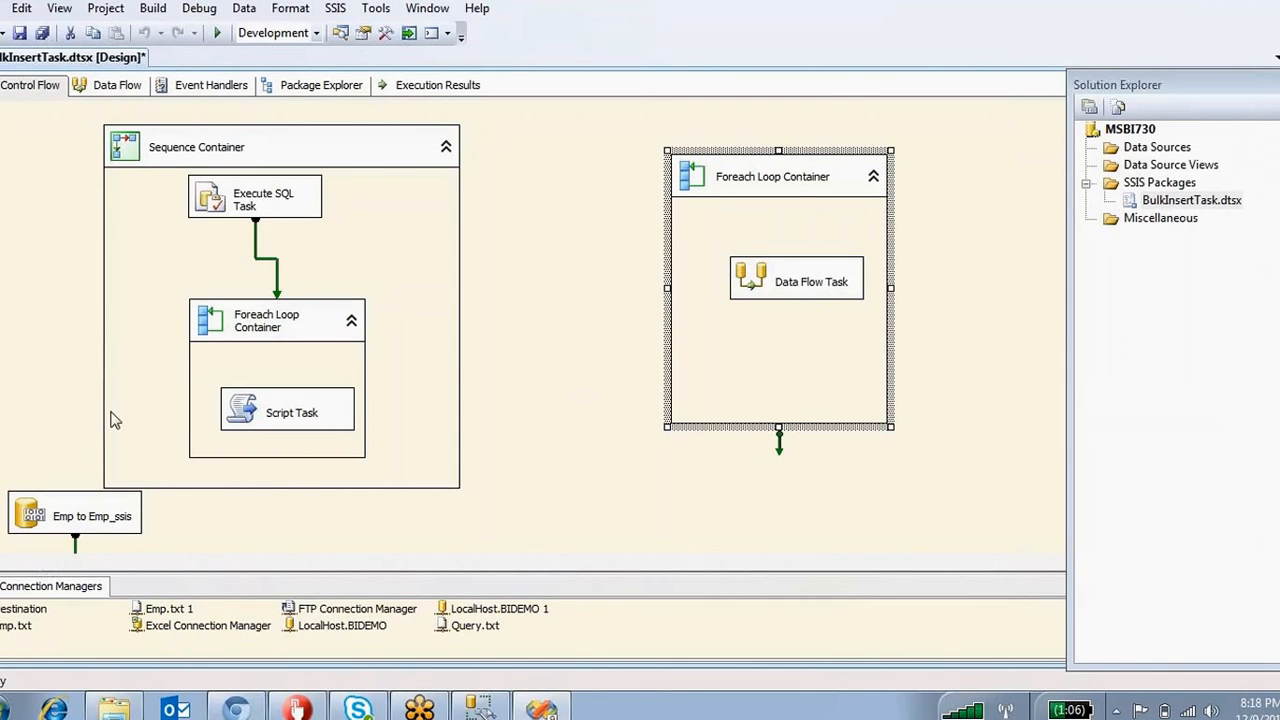
Scroll the control flow, then show Solution Explorer and the Toolbox from the View menu.
{"action": "left_click", "coordinate": [28, 288]}
{"action": "scroll", "coordinate": [30, 293], "scroll_direction": "down", "scroll_amount": 3}
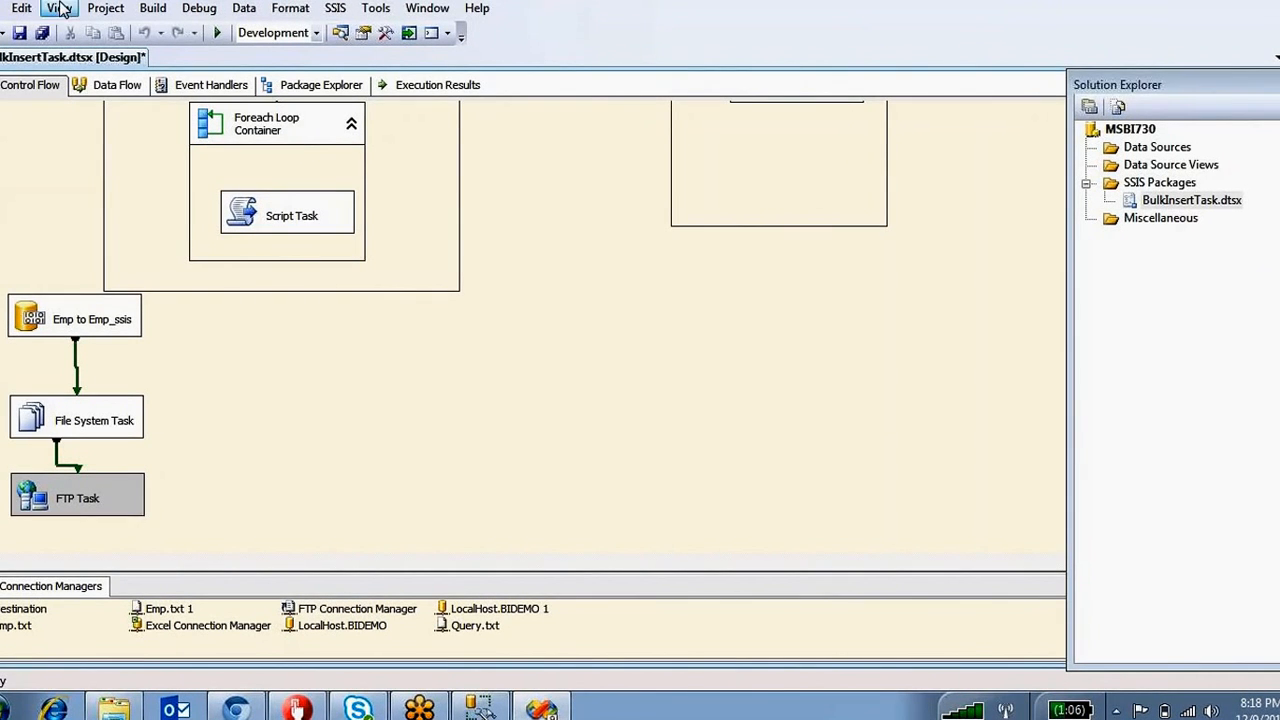
{"action": "mouse_move", "coordinate": [94, 705]}
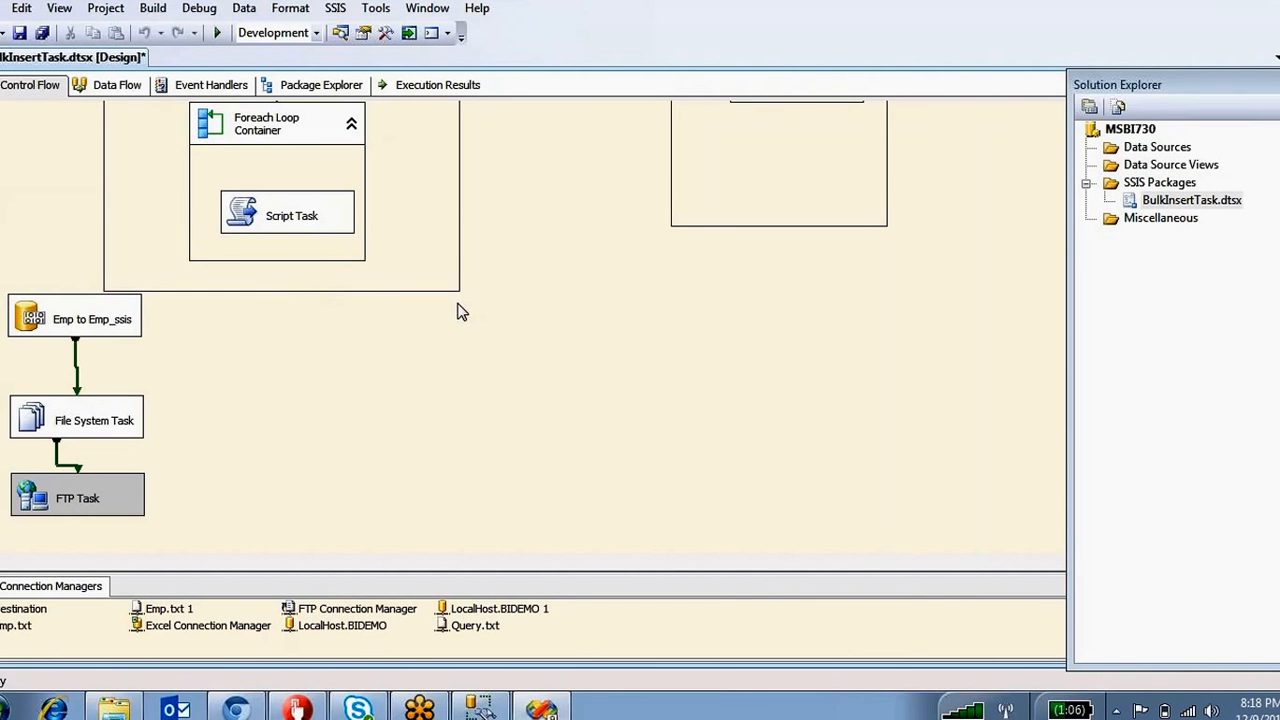
{"action": "left_click", "coordinate": [59, 8]}
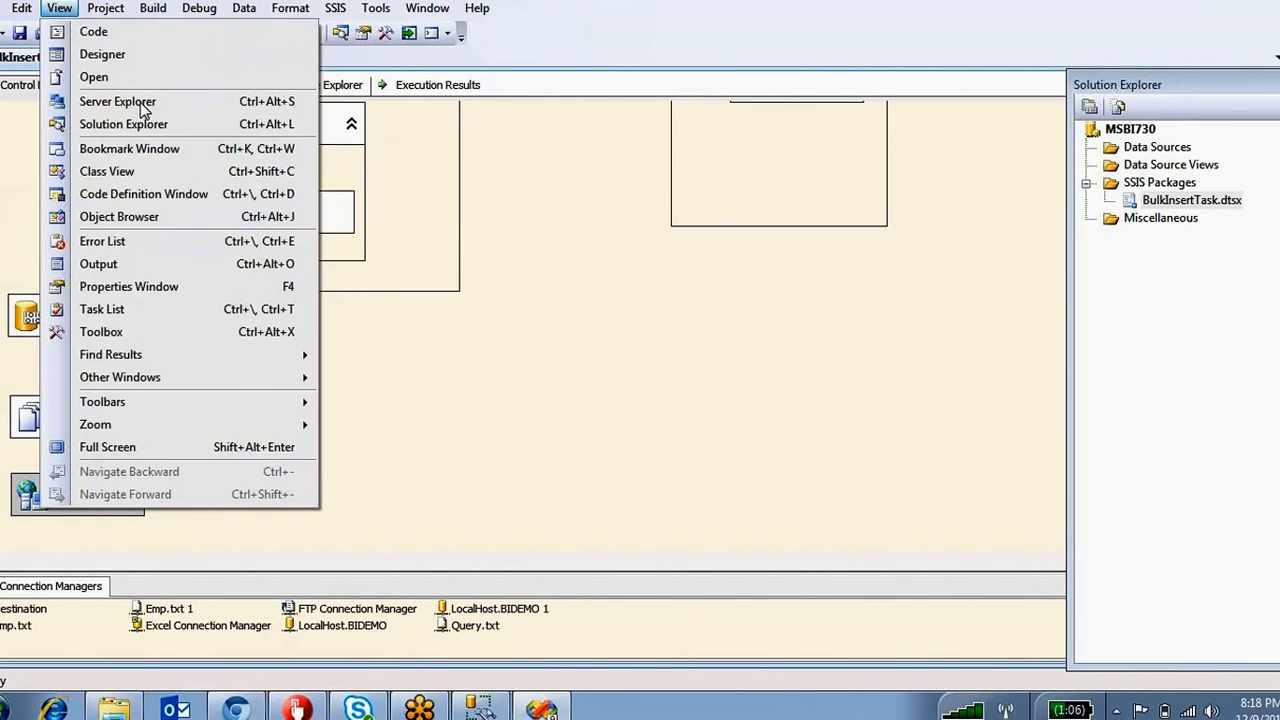
{"action": "left_click", "coordinate": [130, 124]}
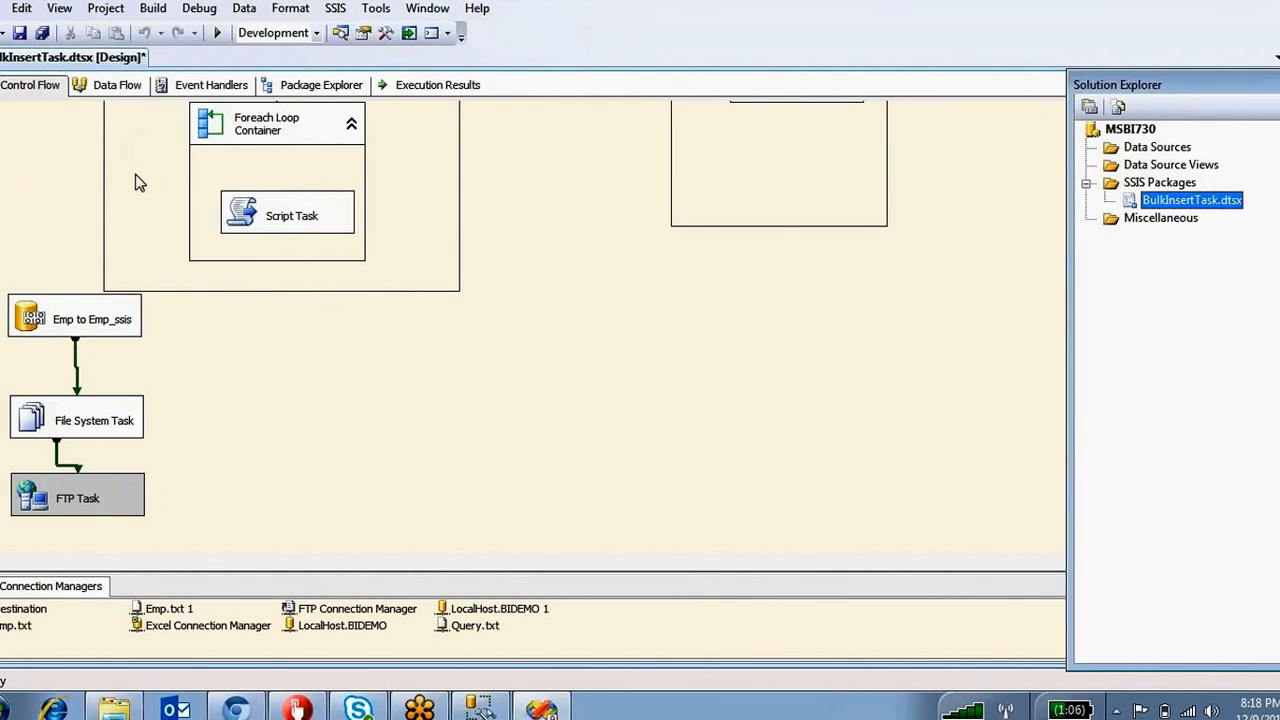
{"action": "left_click", "coordinate": [59, 8]}
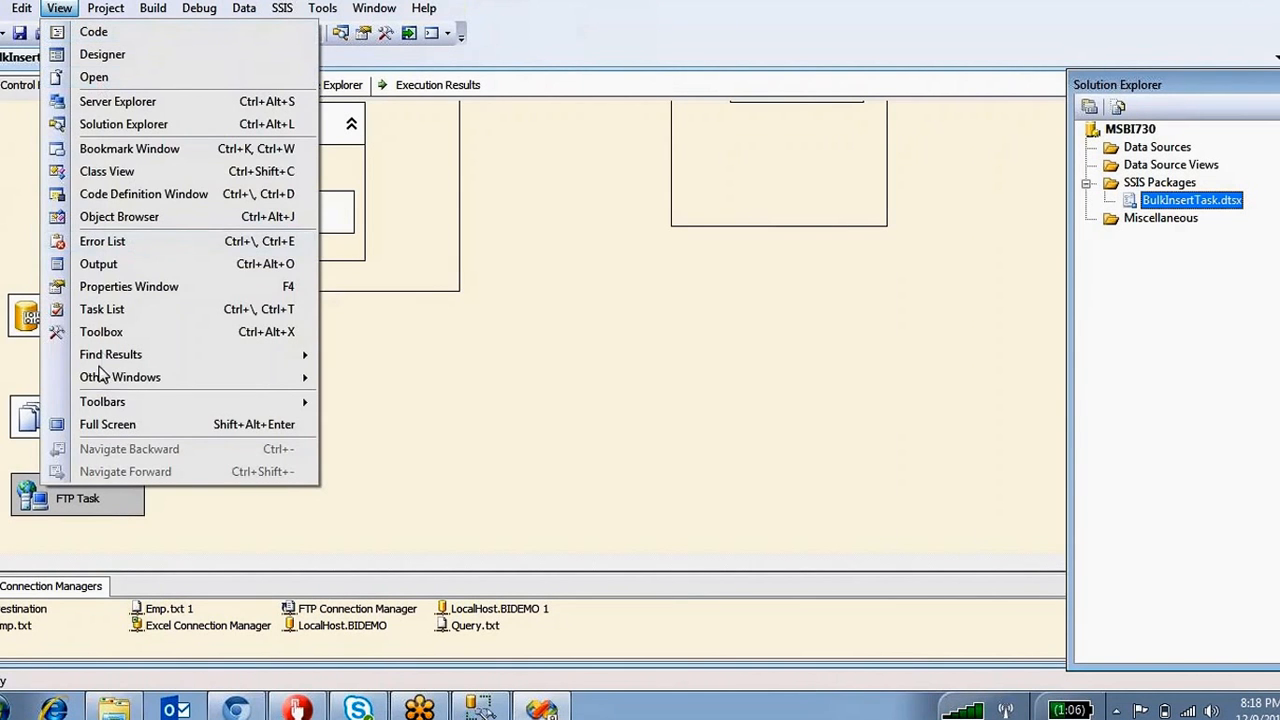
{"action": "left_click", "coordinate": [101, 331]}
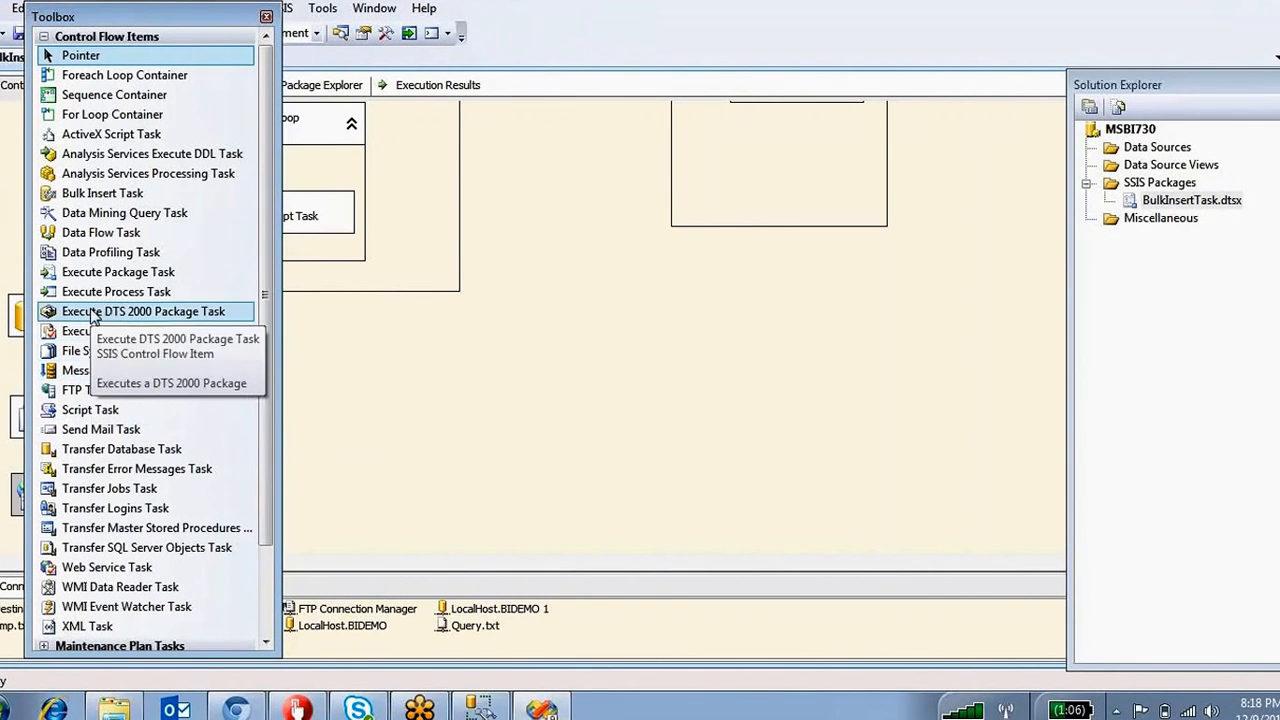
Add an Execute Process Task to the control flow and select its empty Executable setting.
{"action": "left_click_drag", "start_coordinate": [105, 293], "coordinate": [700, 293]}
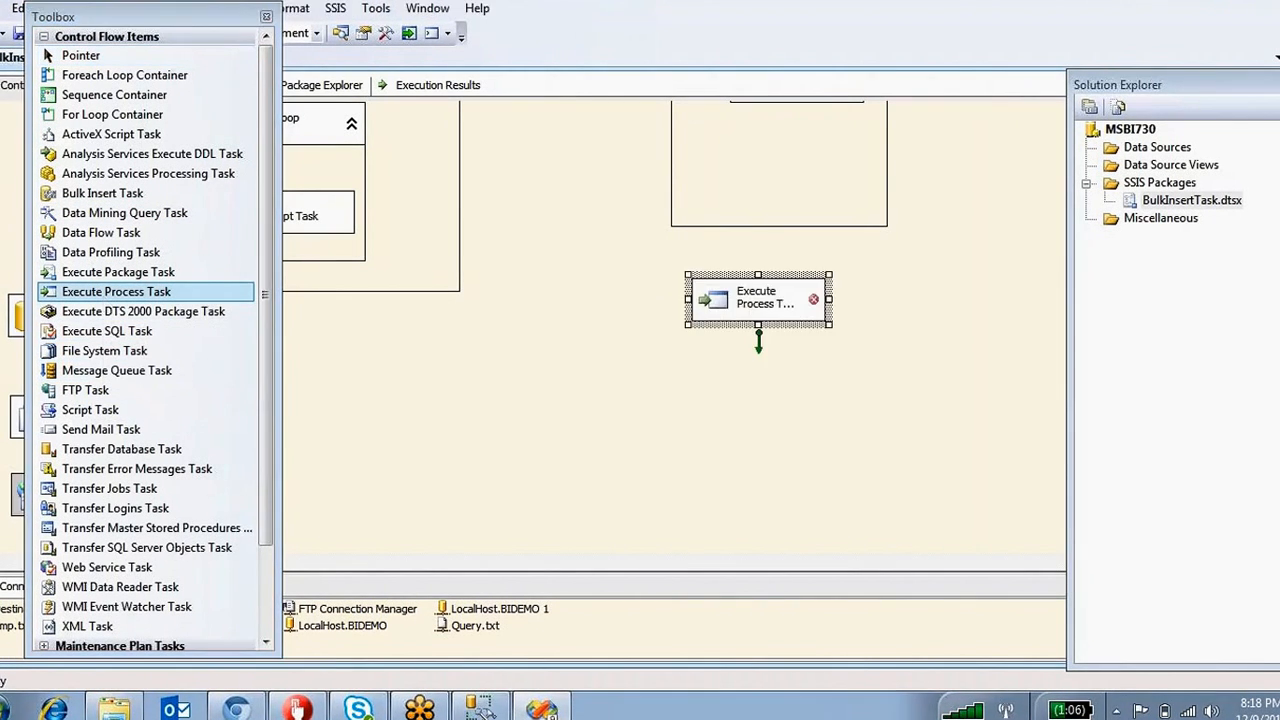
{"action": "double_click", "coordinate": [715, 296]}
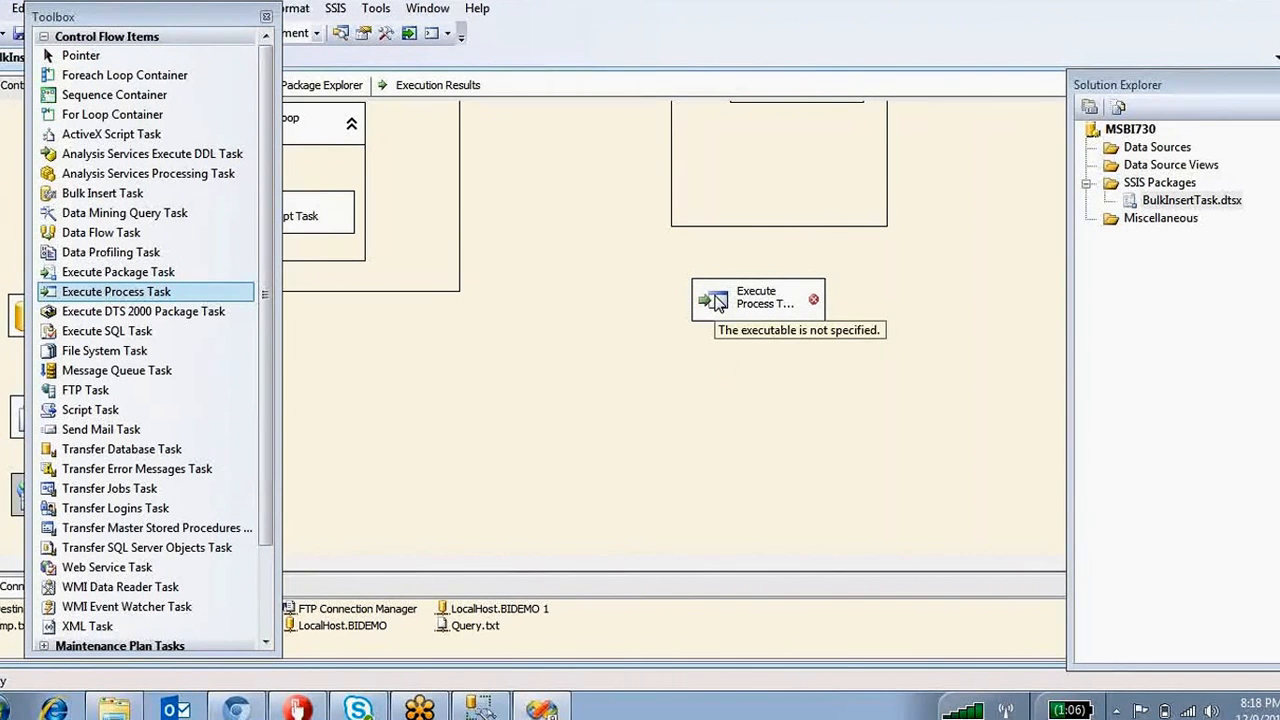
{"action": "double_click", "coordinate": [718, 302]}
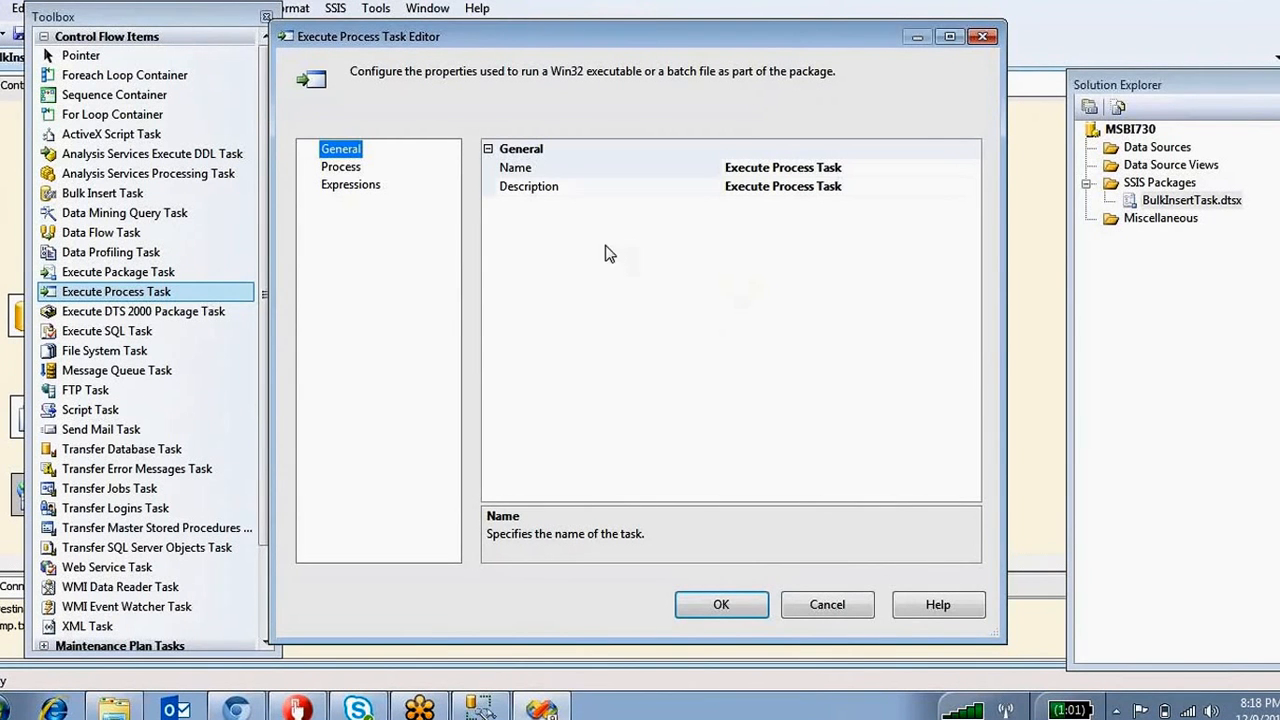
{"action": "left_click", "coordinate": [343, 169]}
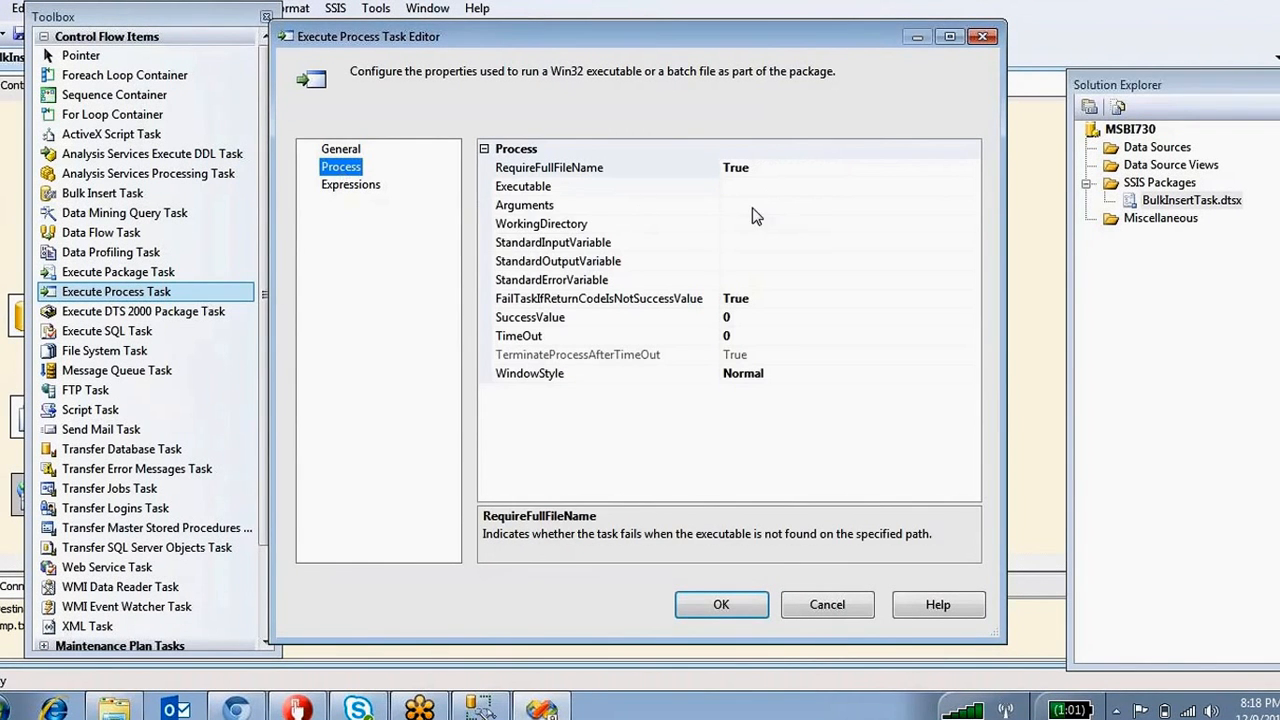
{"action": "left_click", "coordinate": [548, 188]}
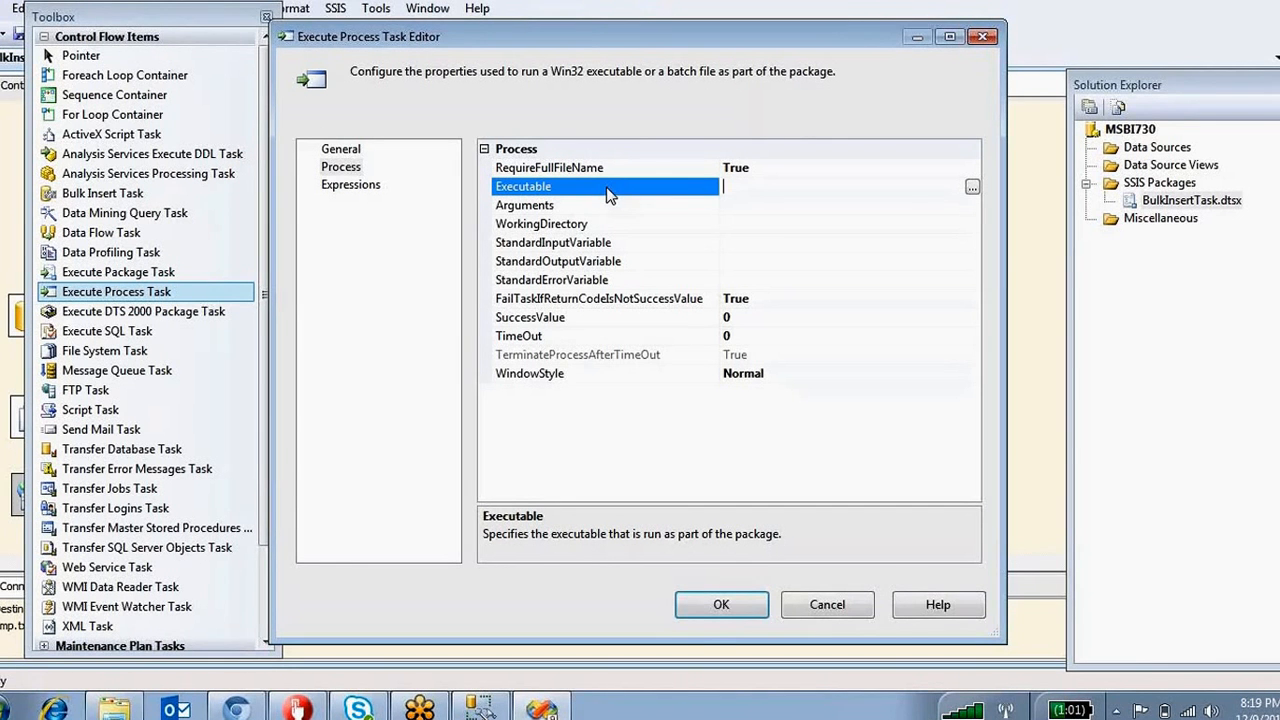
Browse the C: drive for the executable, checking Program Files (x86) first.
{"action": "left_click", "coordinate": [972, 188]}
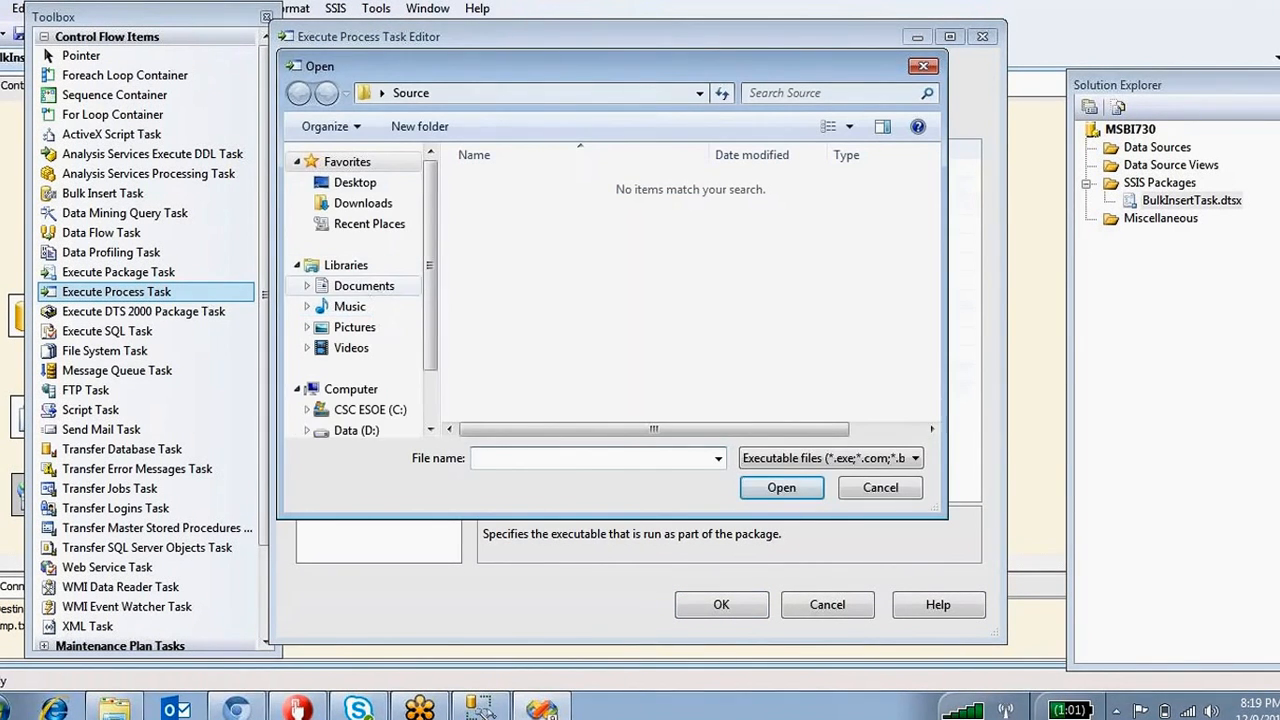
{"action": "left_click", "coordinate": [372, 412]}
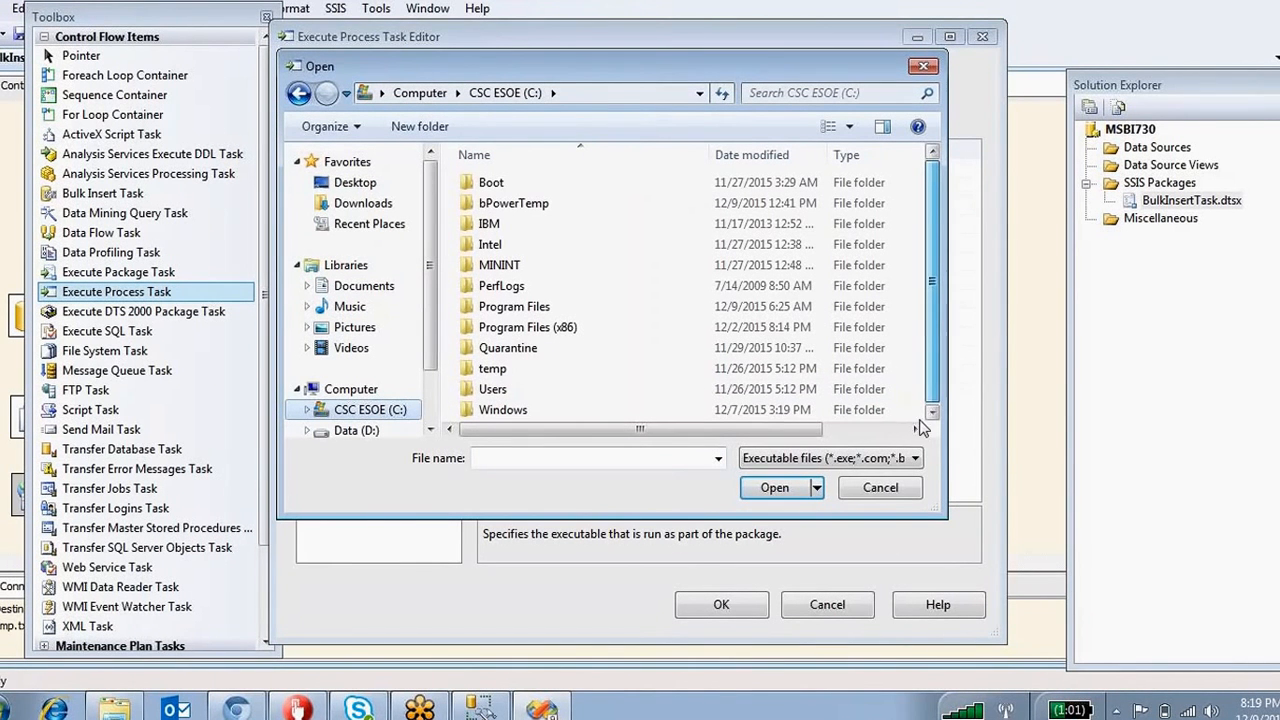
{"action": "scroll", "coordinate": [652, 397], "scroll_direction": "down", "scroll_amount": 2}
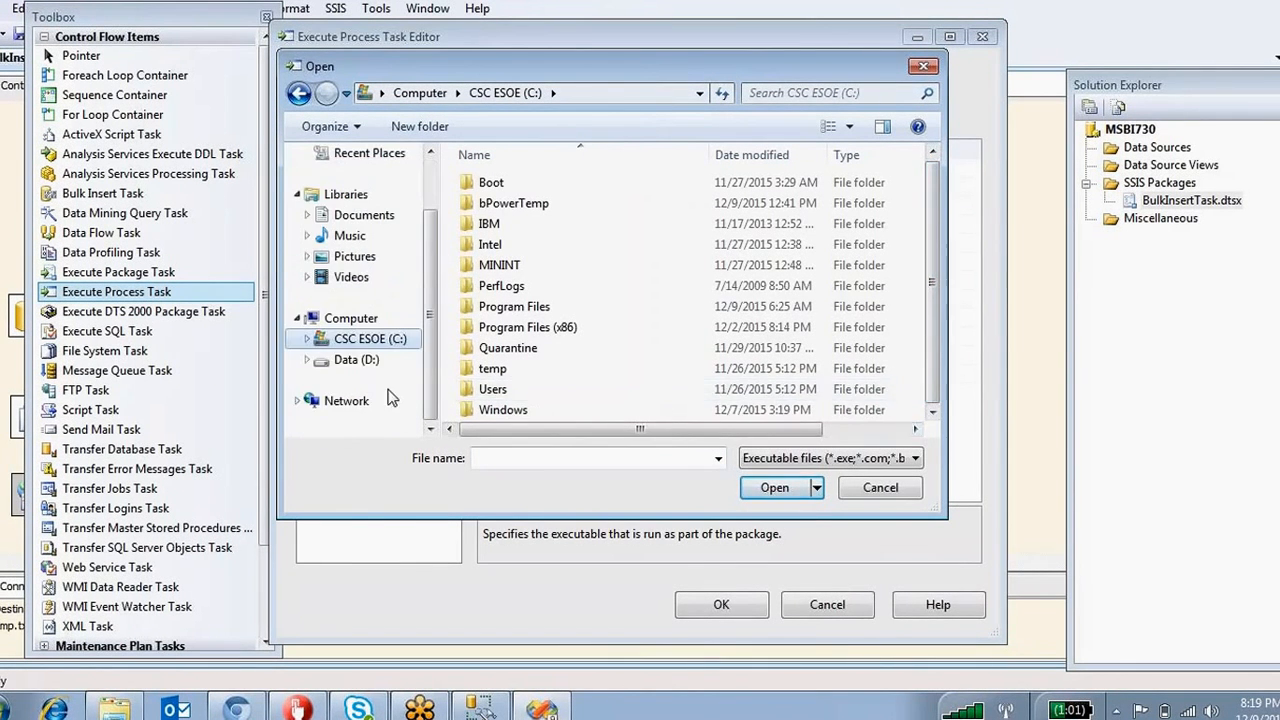
{"action": "double_click", "coordinate": [524, 327]}
{"action": "scroll", "coordinate": [546, 330], "scroll_direction": "down", "scroll_amount": 6}
{"action": "scroll", "coordinate": [546, 330], "scroll_direction": "down", "scroll_amount": 5}
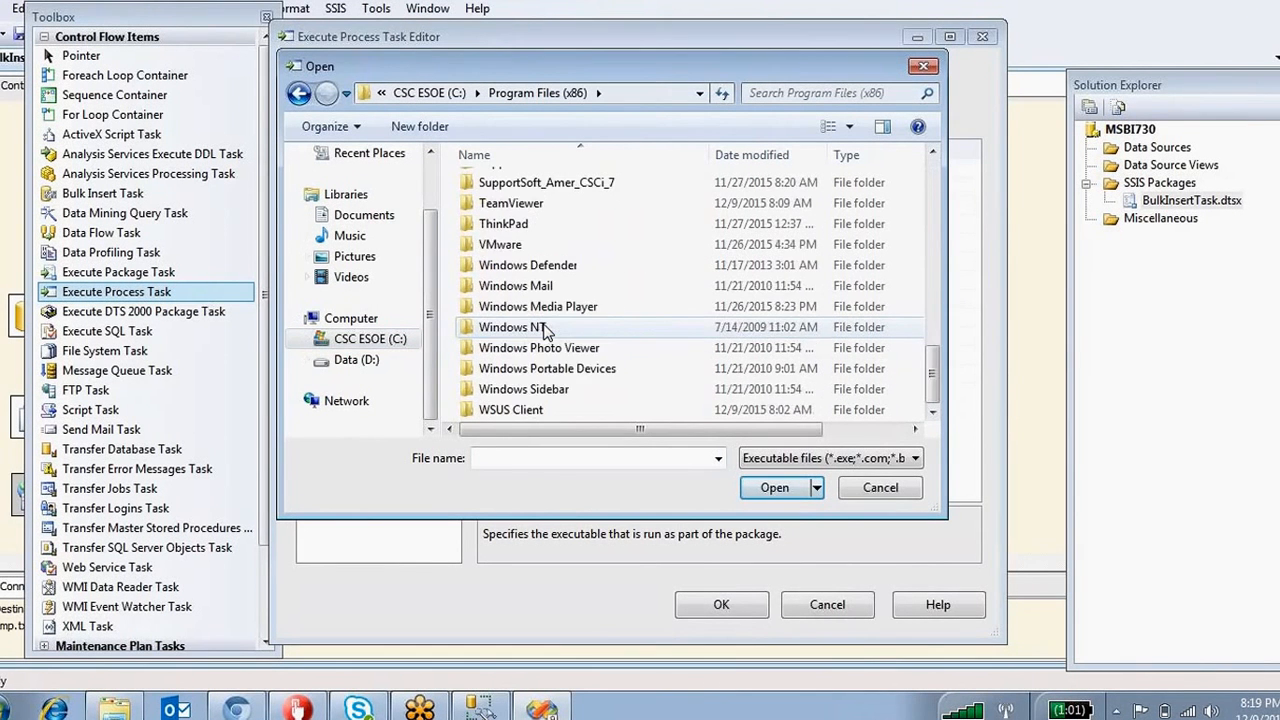
{"action": "scroll", "coordinate": [520, 300], "scroll_direction": "up", "scroll_amount": 15}
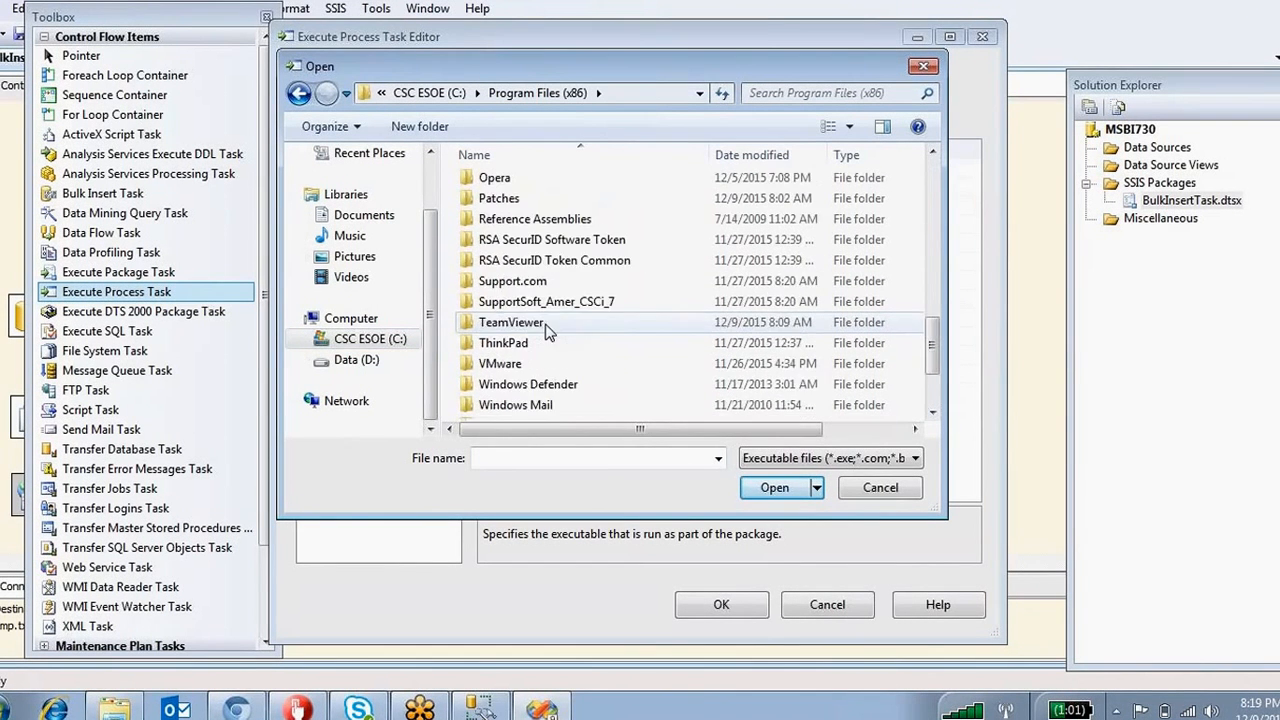
{"action": "left_click", "coordinate": [298, 93]}
Set the Executable to C:\Program Files\7-Zip\7z.exe and close the editor with OK.
{"action": "double_click", "coordinate": [508, 308]}
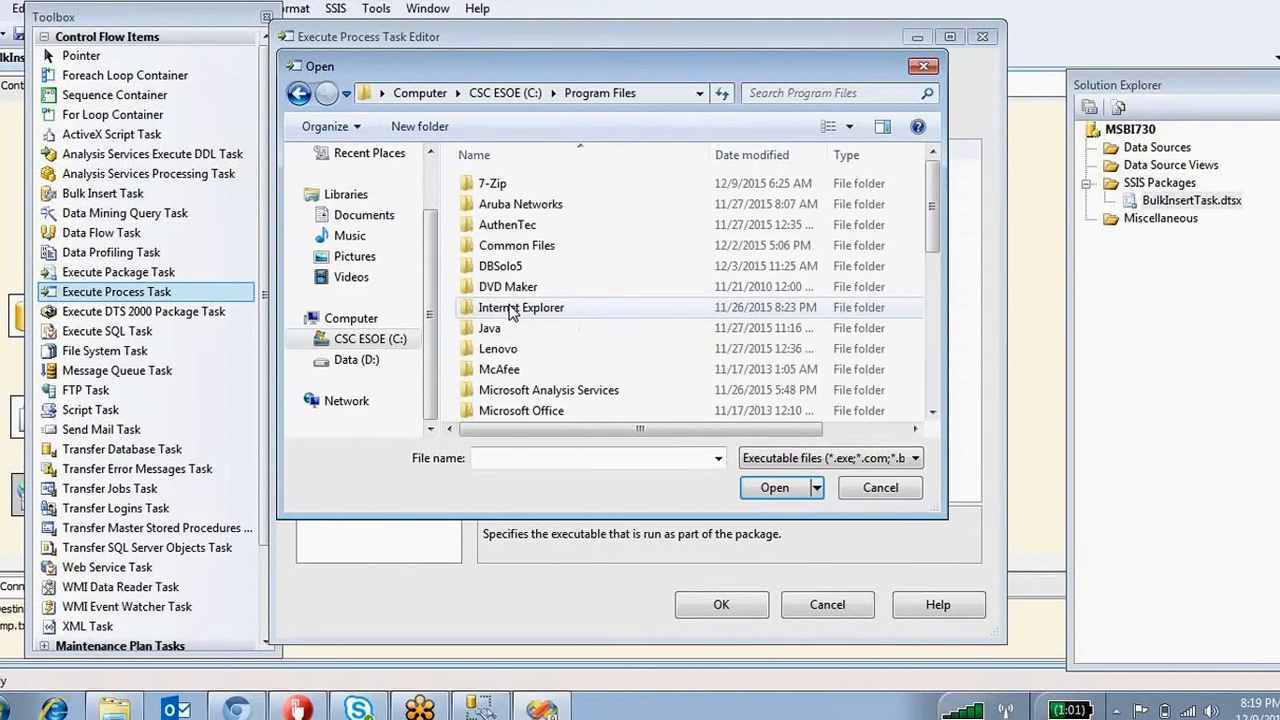
{"action": "scroll", "coordinate": [508, 308], "scroll_direction": "down", "scroll_amount": 10}
{"action": "scroll", "coordinate": [508, 308], "scroll_direction": "up", "scroll_amount": 10}
{"action": "double_click", "coordinate": [492, 186]}
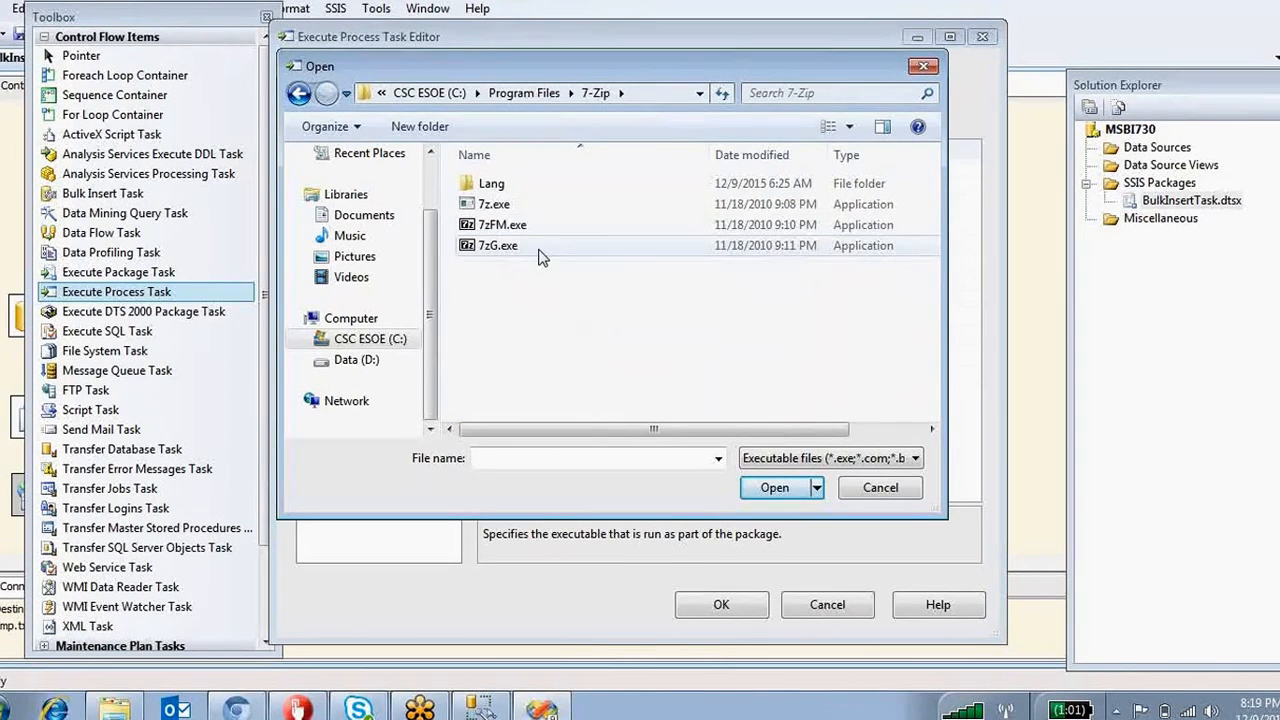
{"action": "left_click", "coordinate": [491, 204]}
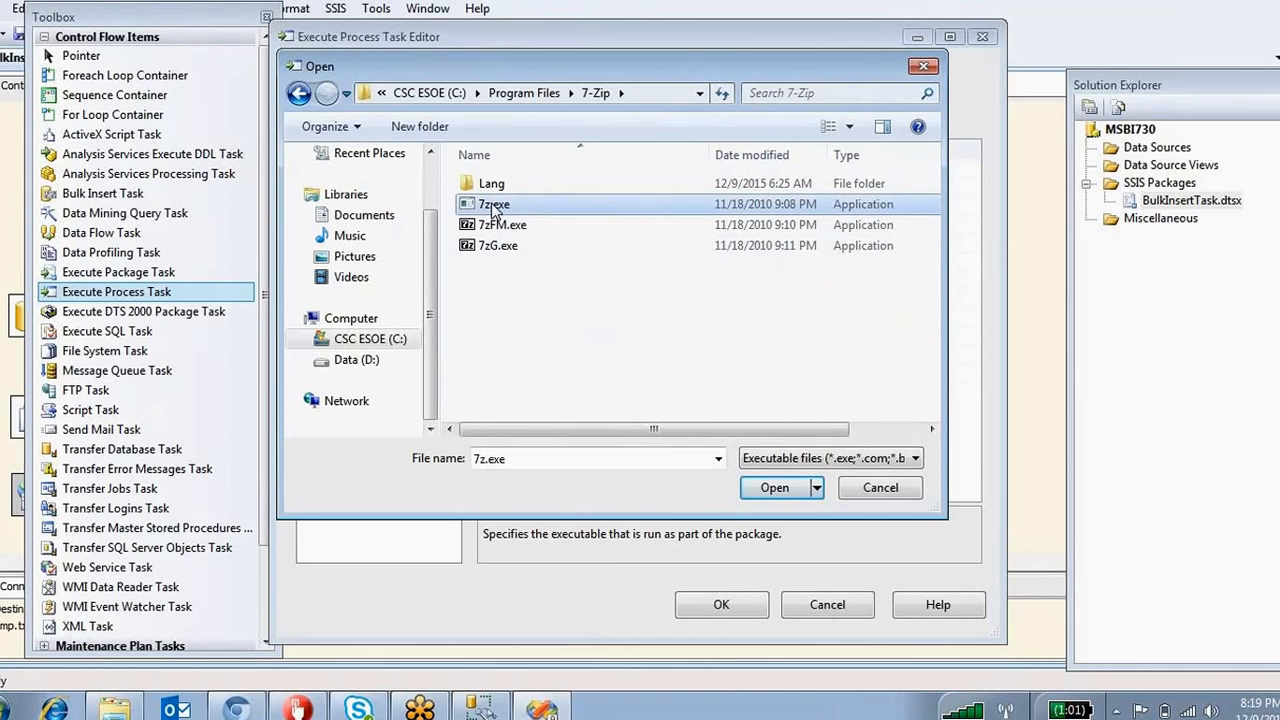
{"action": "left_click", "coordinate": [774, 487]}
{"action": "left_click_drag", "start_coordinate": [903, 187], "coordinate": [684, 183]}
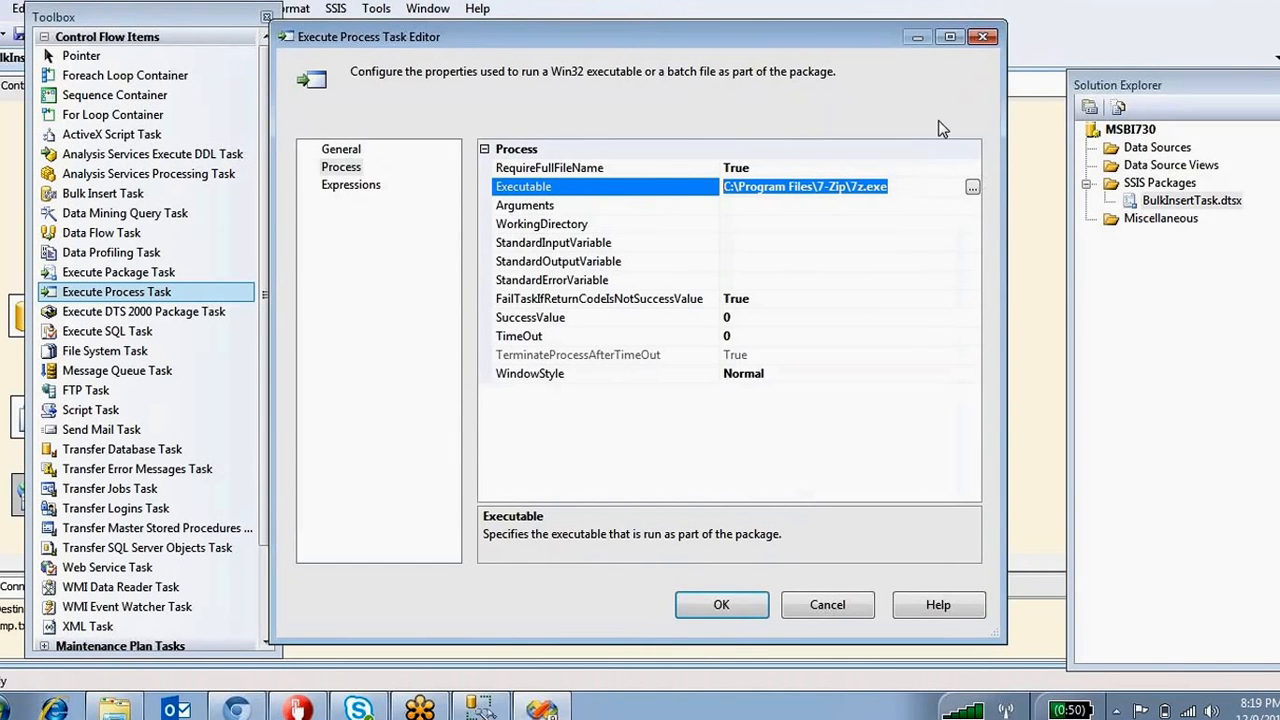
{"action": "left_click", "coordinate": [550, 206]}
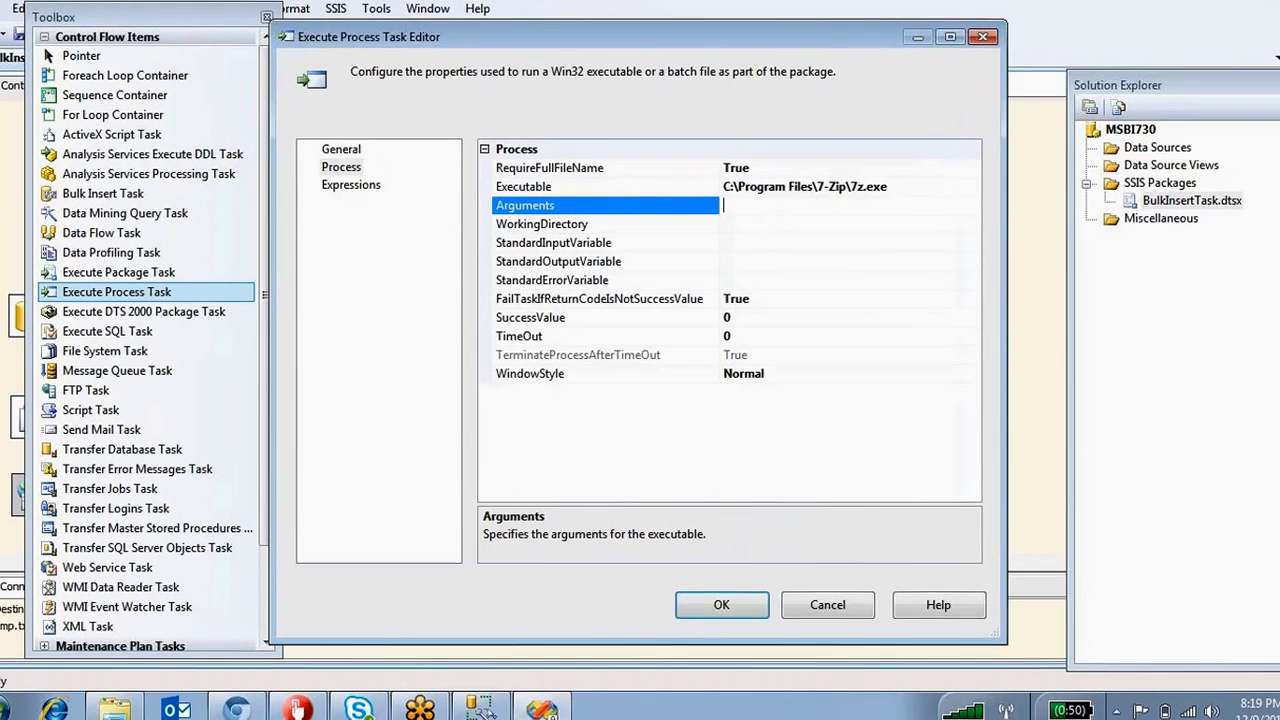
{"action": "left_click", "coordinate": [718, 608]}
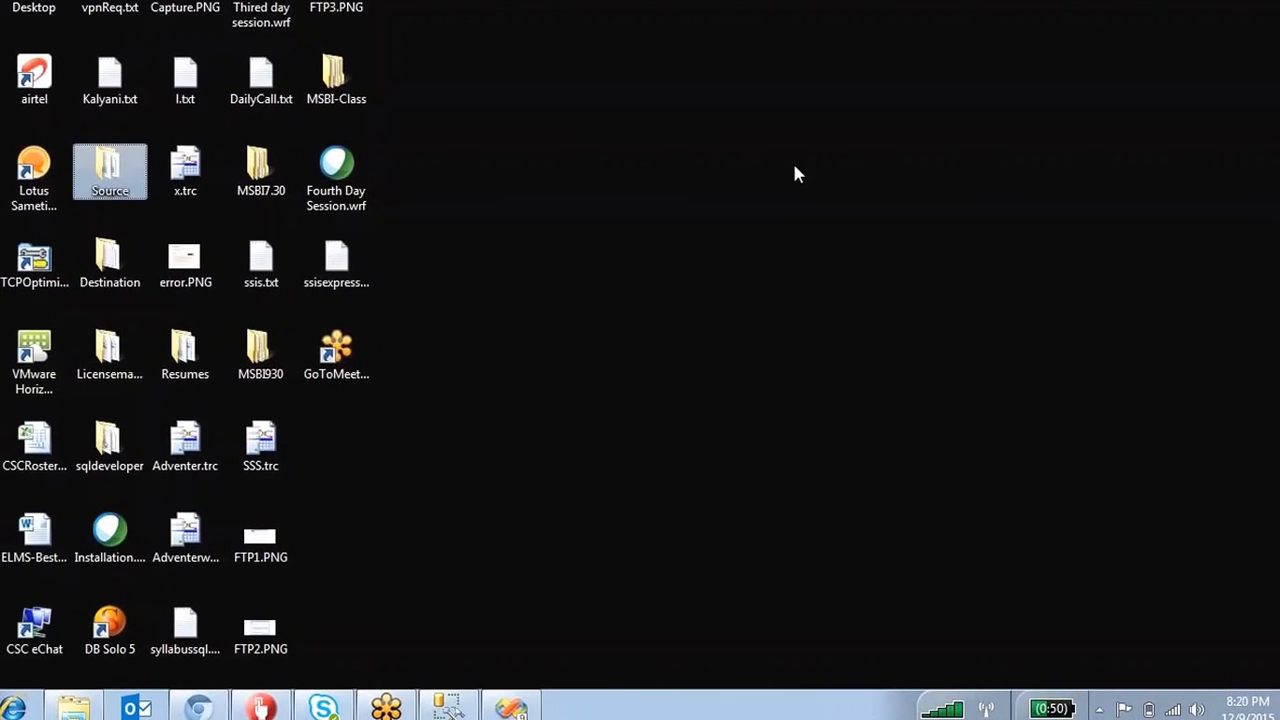
Open ssisexpressions.txt maximized and select the 7-Zip command line with the Done.zip and delete.txt paths.
{"action": "double_click", "coordinate": [350, 265]}
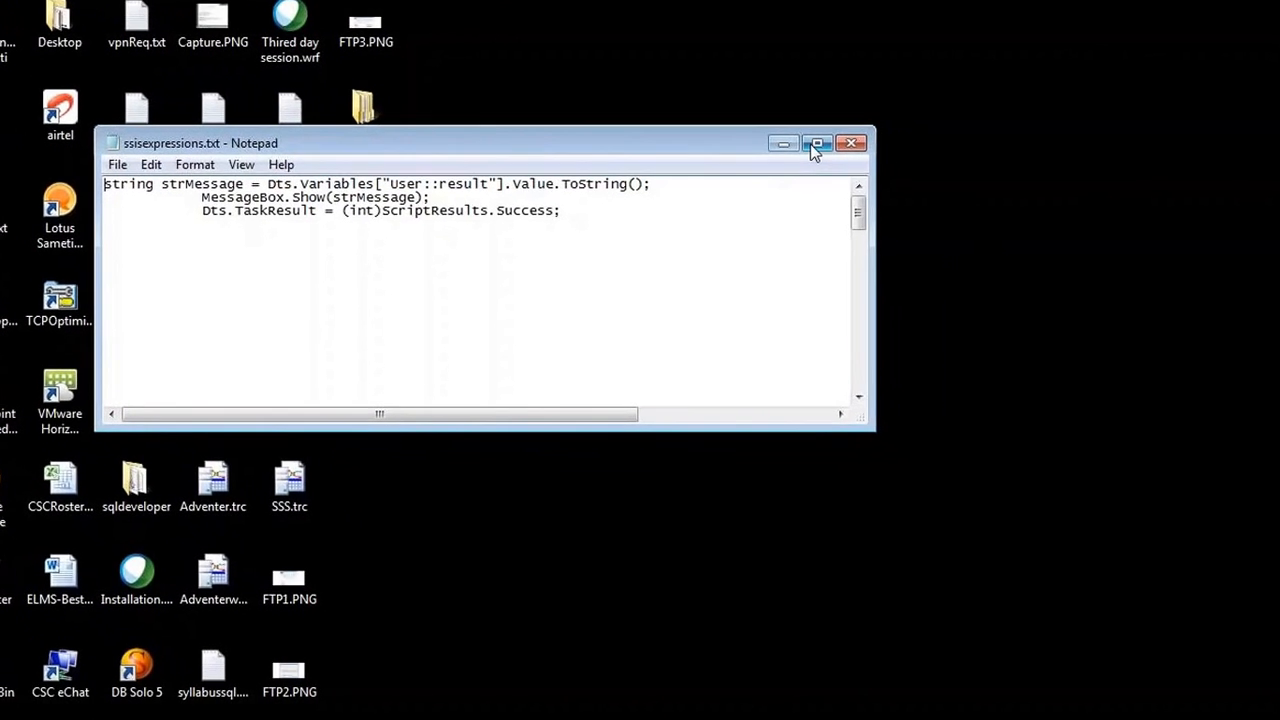
{"action": "left_click", "coordinate": [815, 146]}
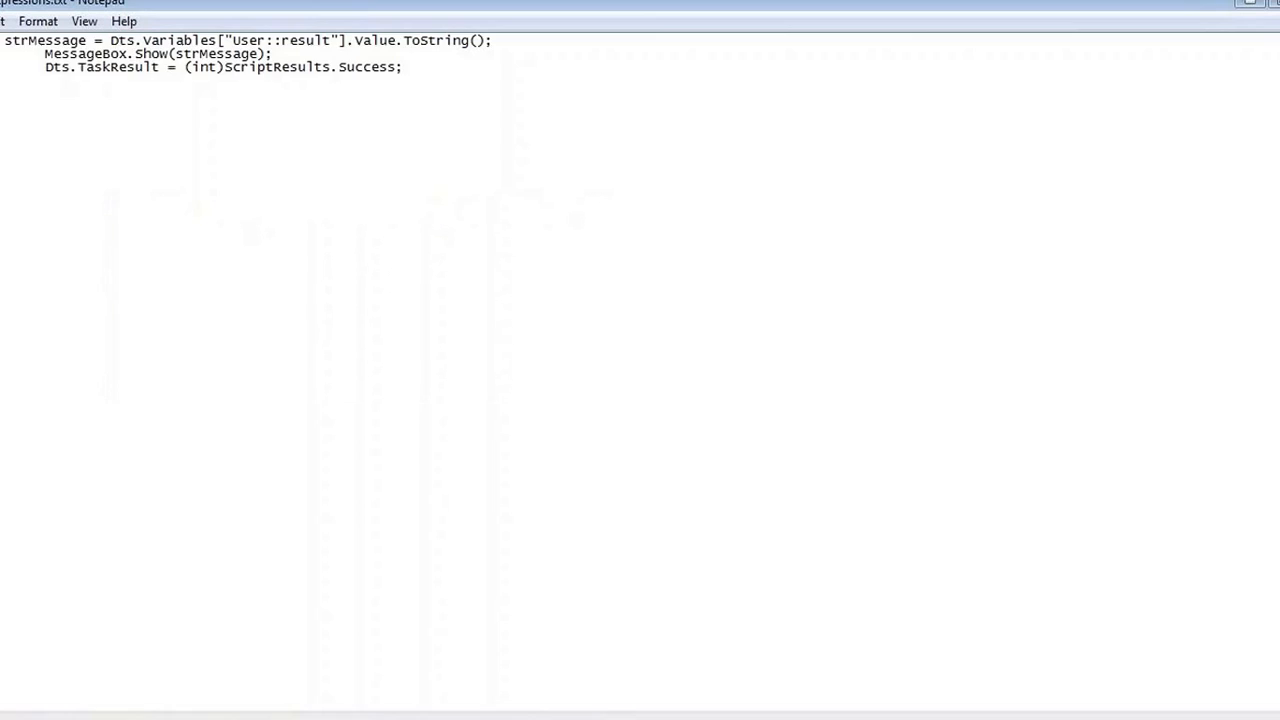
{"action": "scroll", "coordinate": [489, 331], "scroll_direction": "down", "scroll_amount": 15}
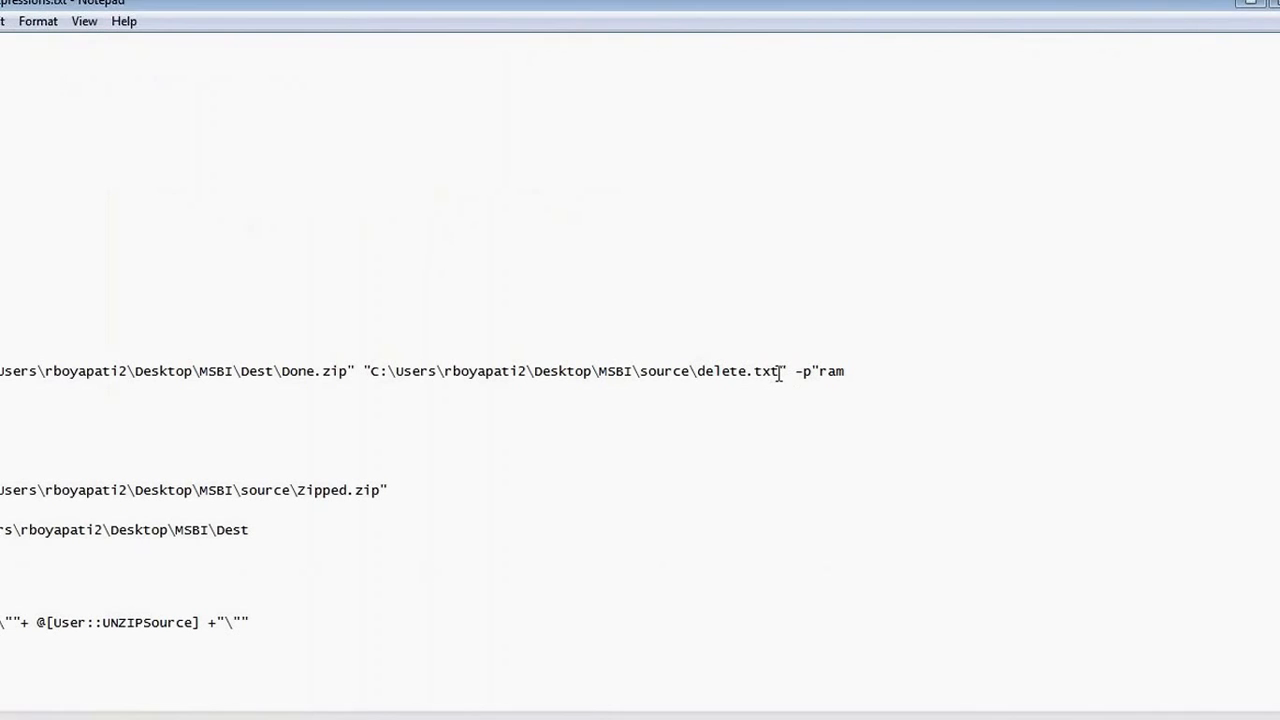
{"action": "left_click_drag", "start_coordinate": [791, 371], "coordinate": [2, 372]}
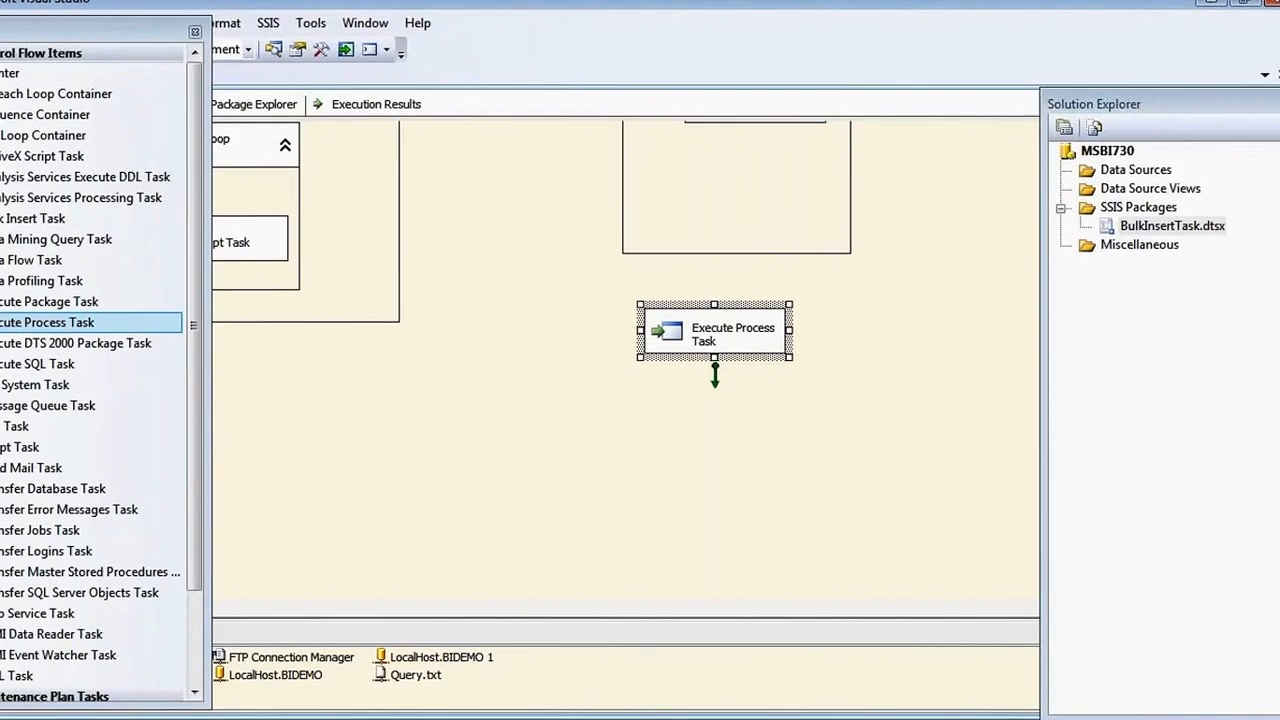
Start a new maximized Notepad document and set its font size to 14.
{"action": "key", "text": "super"}
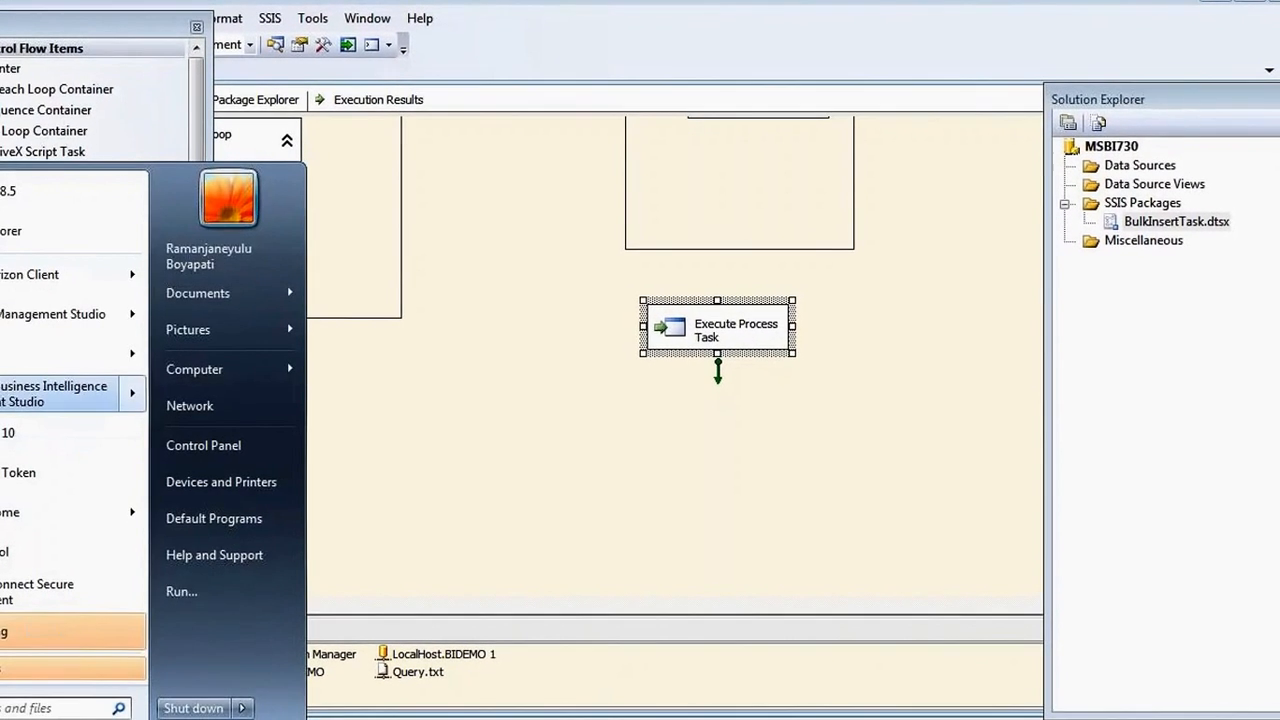
{"action": "left_click", "coordinate": [12, 352]}
{"action": "left_click", "coordinate": [775, 139]}
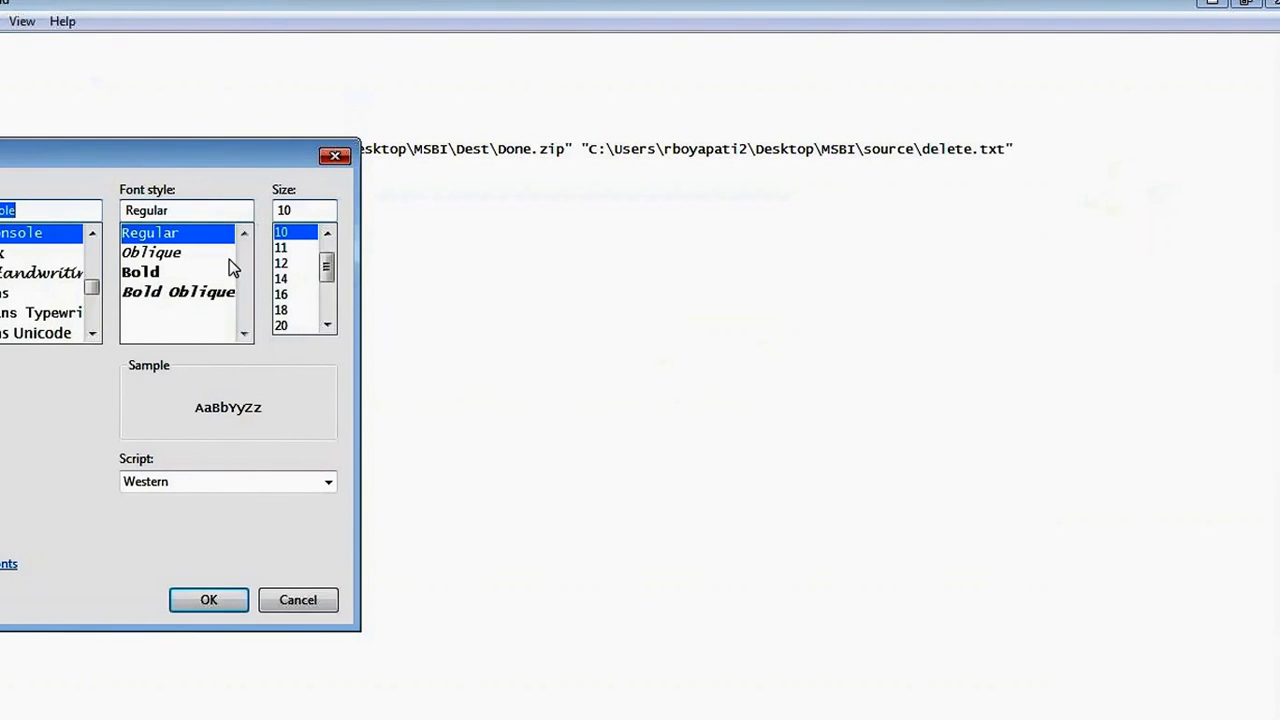
{"action": "left_click", "coordinate": [293, 278]}
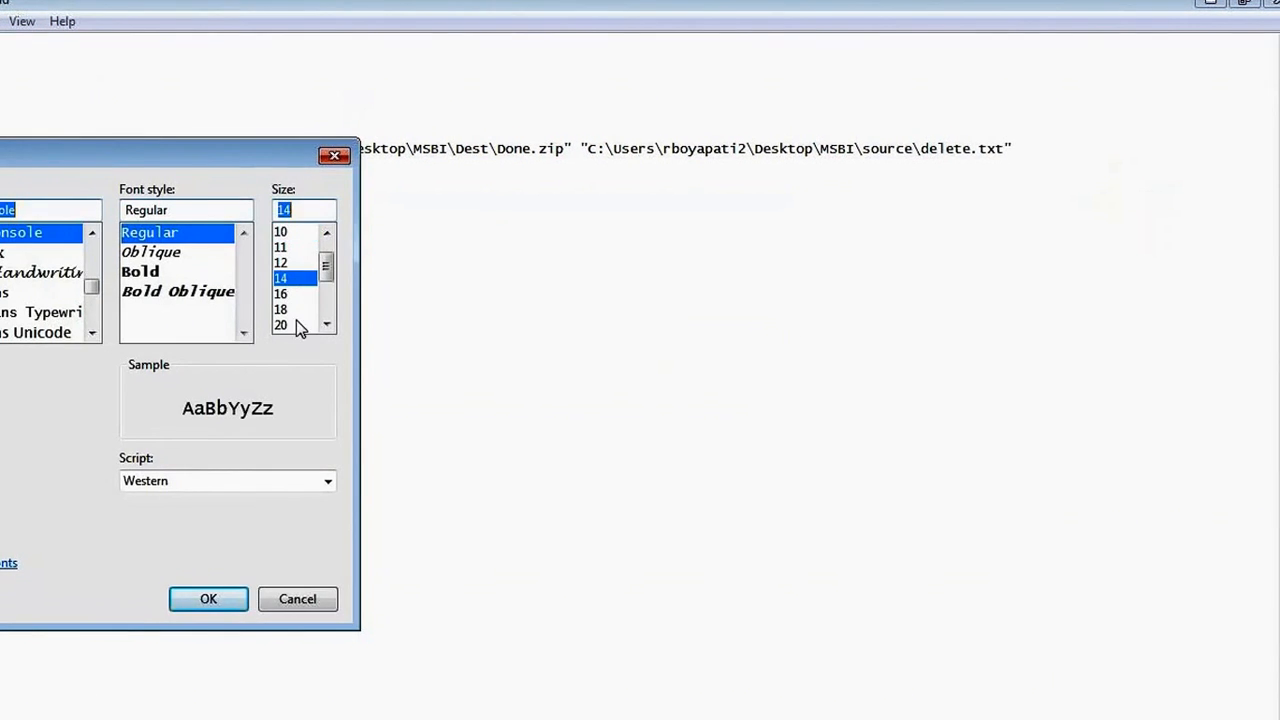
{"action": "left_click", "coordinate": [209, 598]}
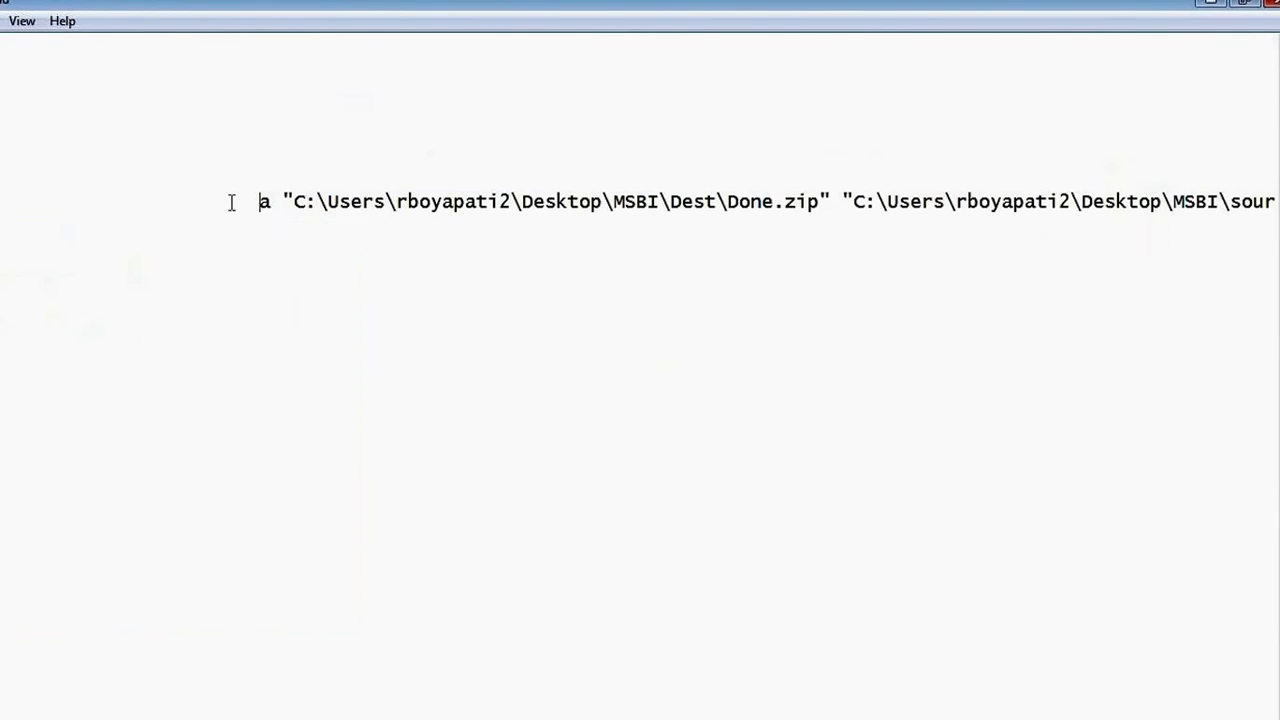
Remove the leading spaces and highlight the 'a' command at the line's start.
{"action": "key", "text": "BackSpace"}
{"action": "key", "text": "BackSpace"}
{"action": "key", "text": "BackSpace"}
{"action": "key", "text": "BackSpace"}
{"action": "key", "text": "BackSpace"}
{"action": "key", "text": "BackSpace"}
{"action": "key", "text": "BackSpace"}
{"action": "key", "text": "BackSpace"}
{"action": "key", "text": "BackSpace"}
{"action": "key", "text": "BackSpace"}
{"action": "key", "text": "BackSpace"}
{"action": "key", "text": "BackSpace"}
{"action": "key", "text": "BackSpace"}
{"action": "key", "text": "BackSpace"}
{"action": "key", "text": "BackSpace"}
{"action": "key", "text": "BackSpace"}
{"action": "key", "text": "BackSpace"}
{"action": "key", "text": "BackSpace"}
{"action": "key", "text": "BackSpace"}
{"action": "key", "text": "BackSpace"}
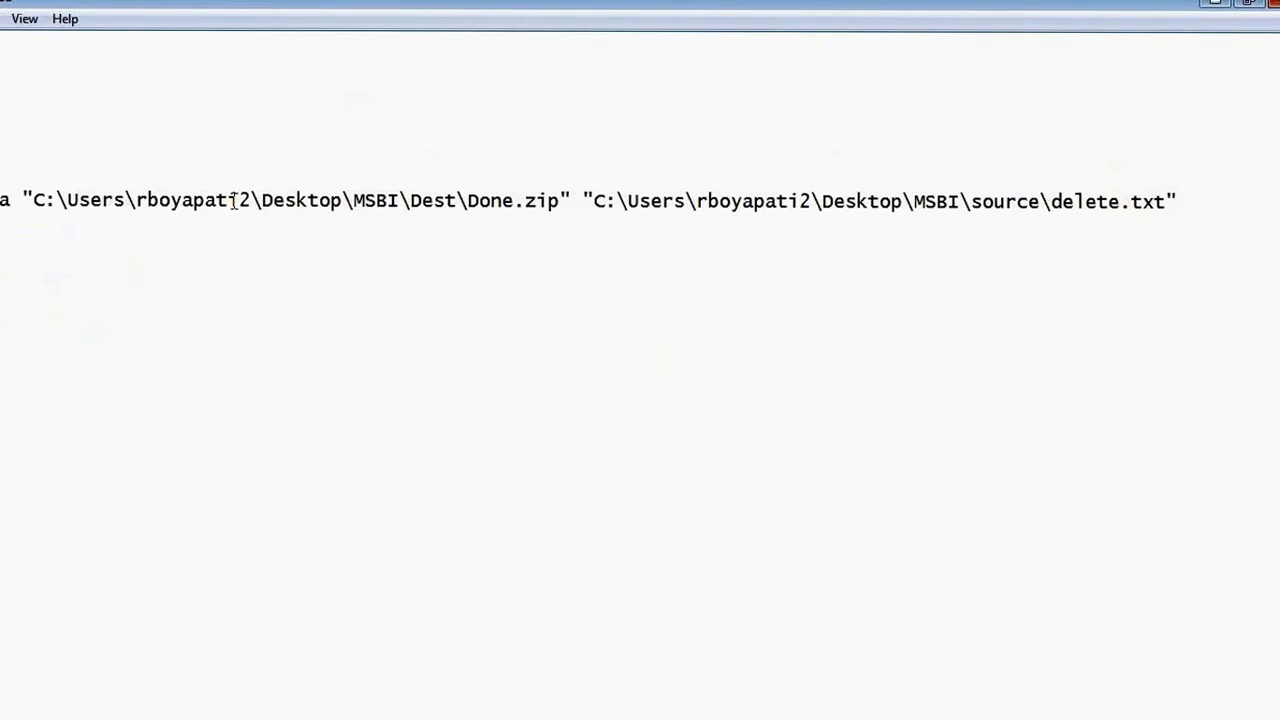
{"action": "double_click", "coordinate": [5, 200]}
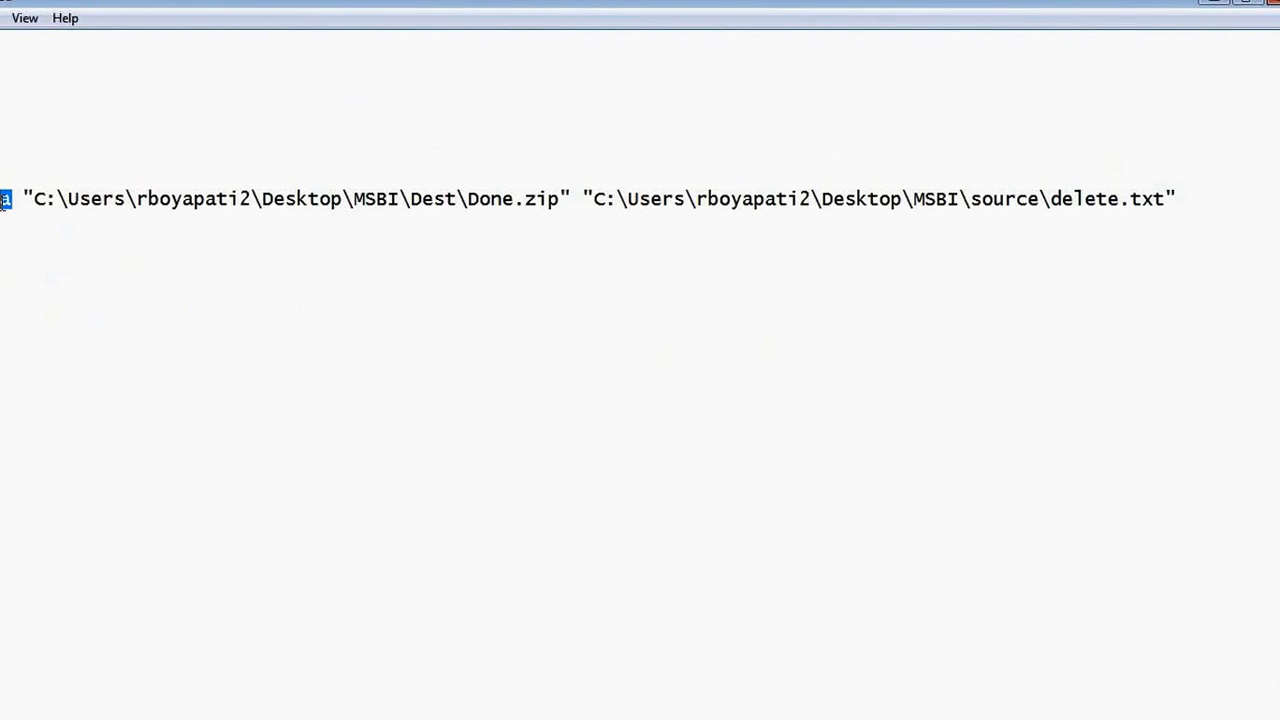
{"action": "left_click", "coordinate": [17, 226]}
{"action": "left_click_drag", "start_coordinate": [22, 198], "coordinate": [571, 199]}
Highlight the Done.zip archive path, then each part of the source\delete.txt path.
{"action": "left_click", "coordinate": [37, 210]}
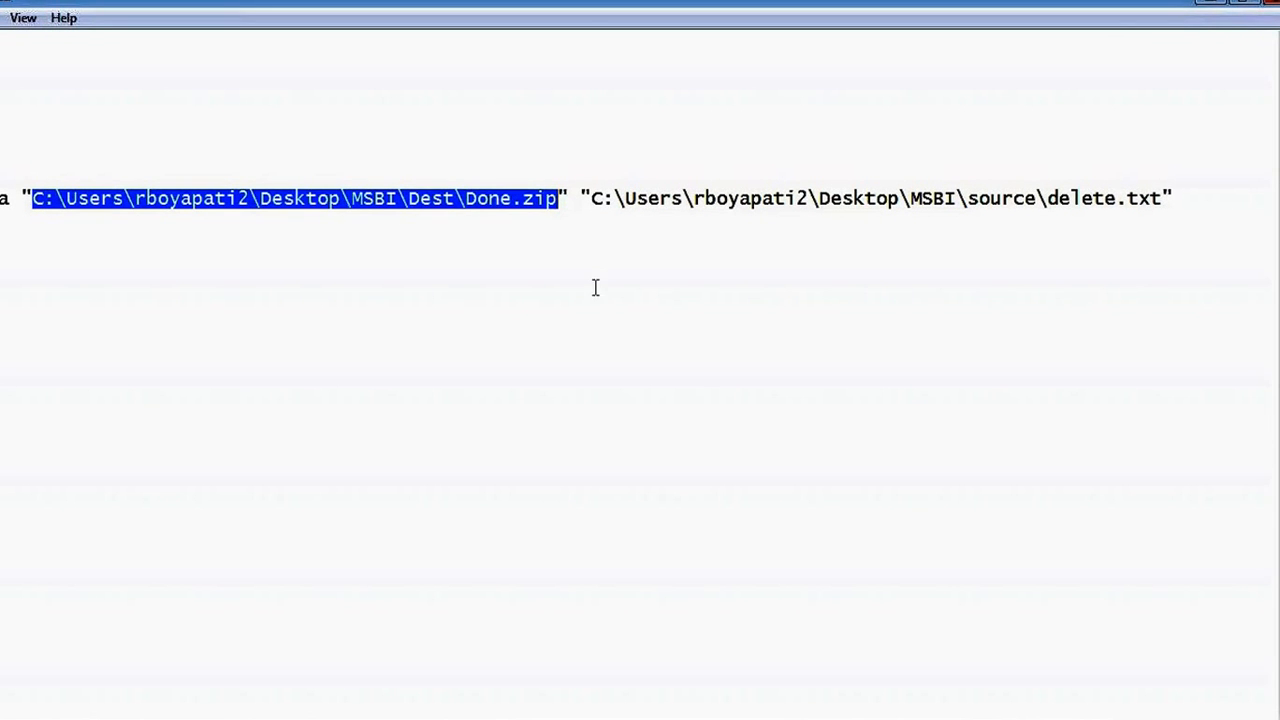
{"action": "left_click_drag", "start_coordinate": [592, 198], "coordinate": [1160, 200]}
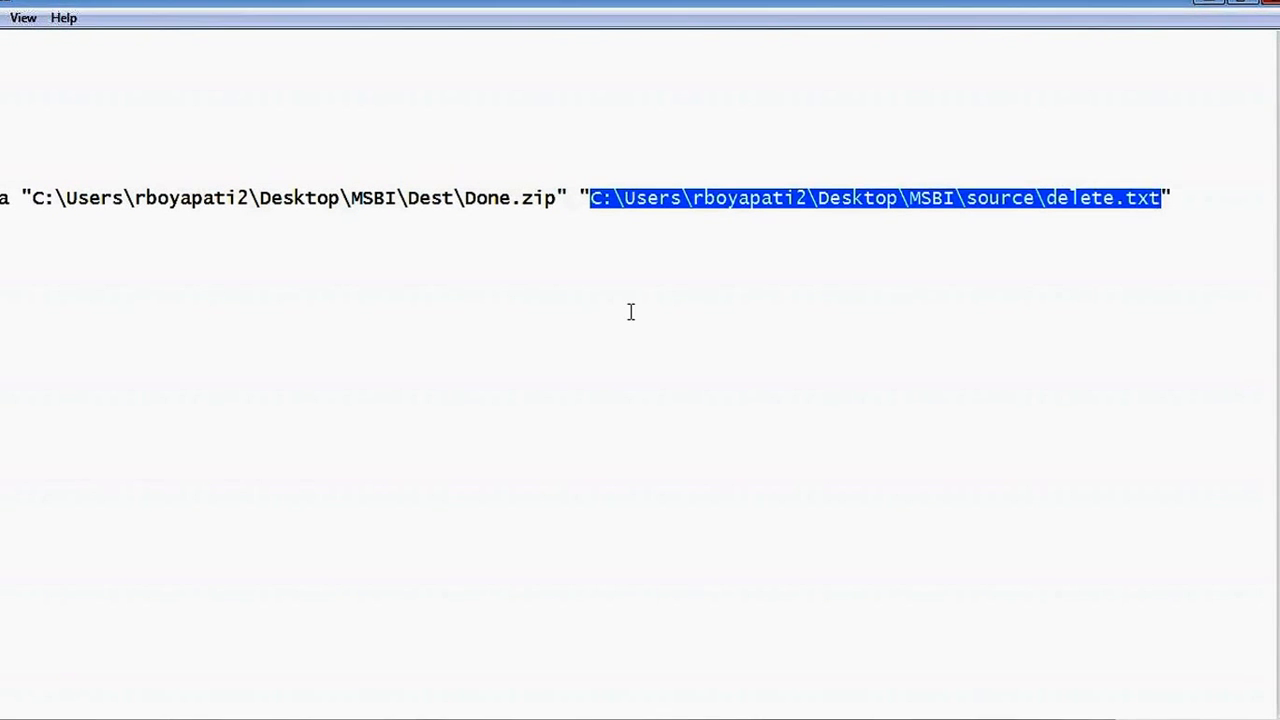
{"action": "left_click_drag", "start_coordinate": [614, 198], "coordinate": [626, 198]}
{"action": "left_click", "coordinate": [682, 198]}
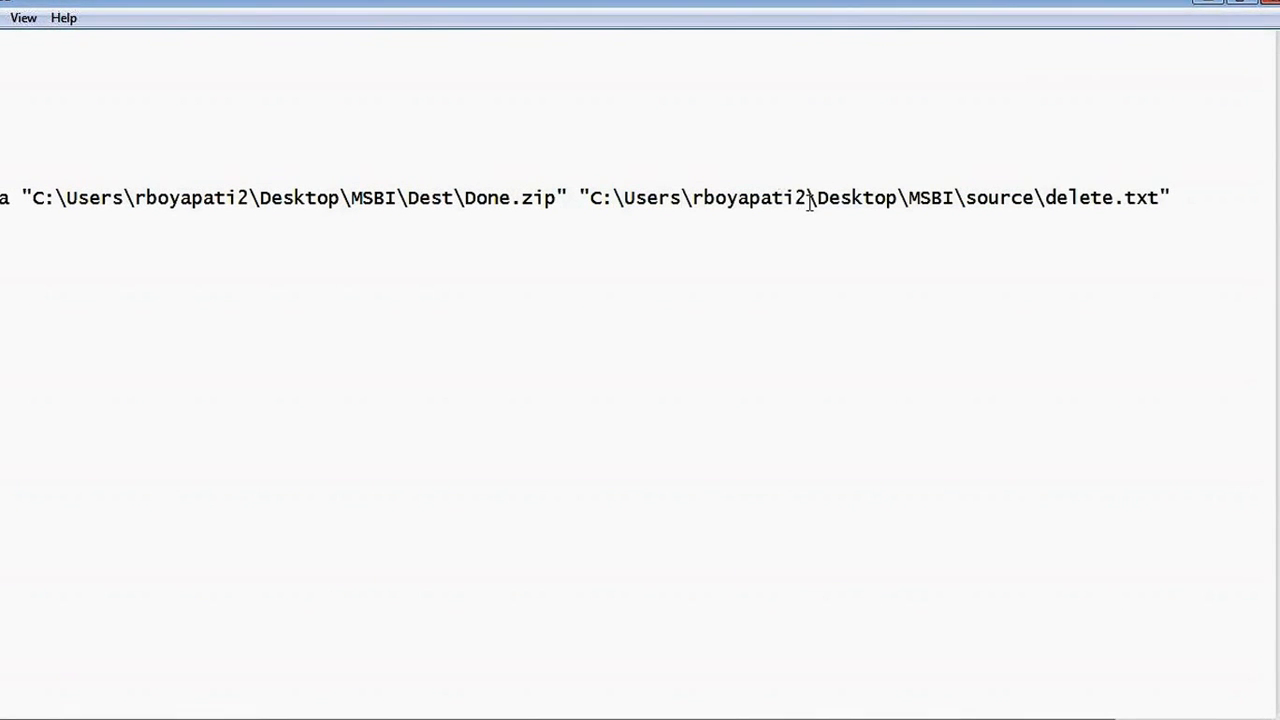
{"action": "left_click_drag", "start_coordinate": [808, 197], "coordinate": [786, 197]}
{"action": "left_click_drag", "start_coordinate": [920, 197], "coordinate": [863, 197]}
{"action": "left_click_drag", "start_coordinate": [965, 197], "coordinate": [932, 197]}
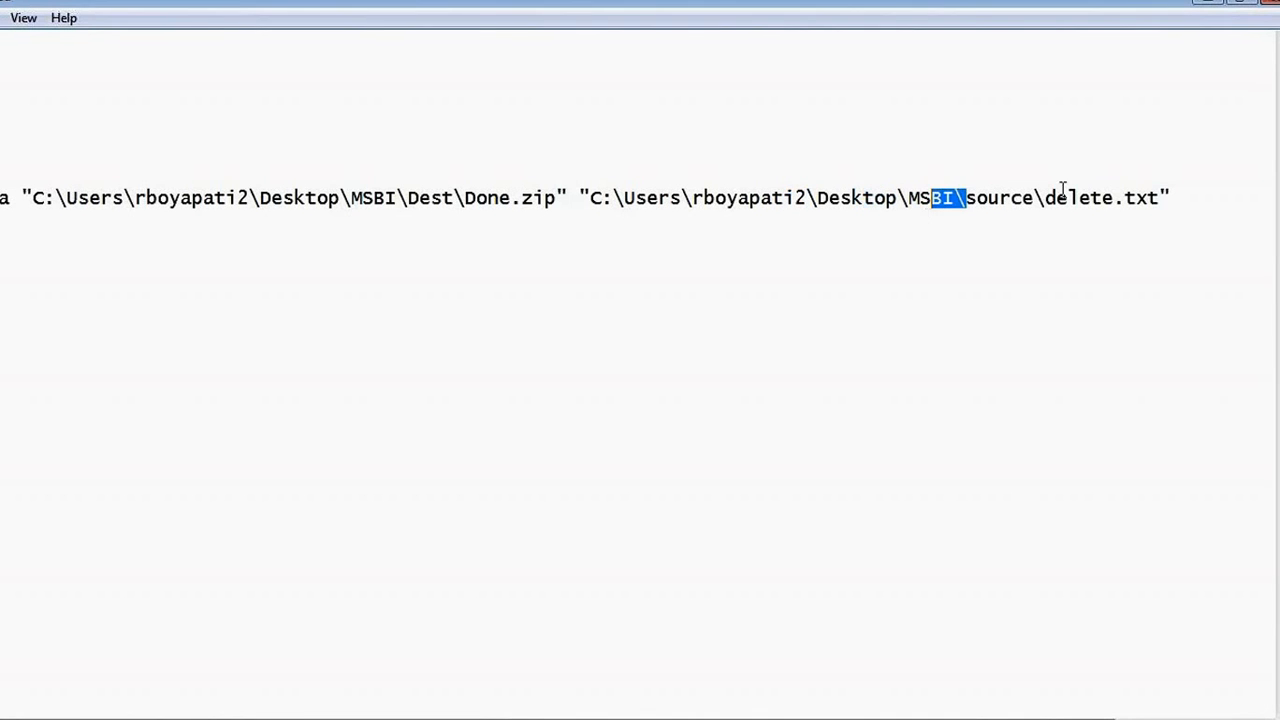
{"action": "left_click_drag", "start_coordinate": [1036, 198], "coordinate": [955, 198]}
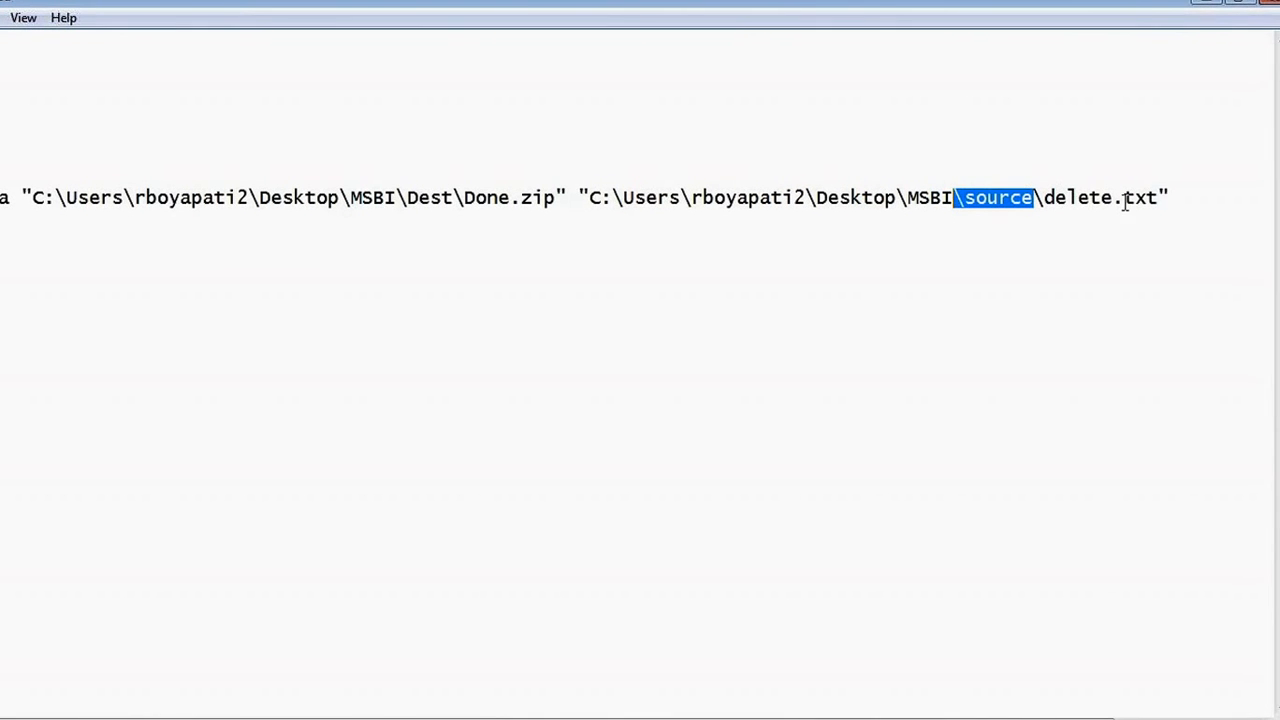
{"action": "left_click_drag", "start_coordinate": [1160, 198], "coordinate": [1072, 198]}
{"action": "left_click", "coordinate": [1077, 198]}
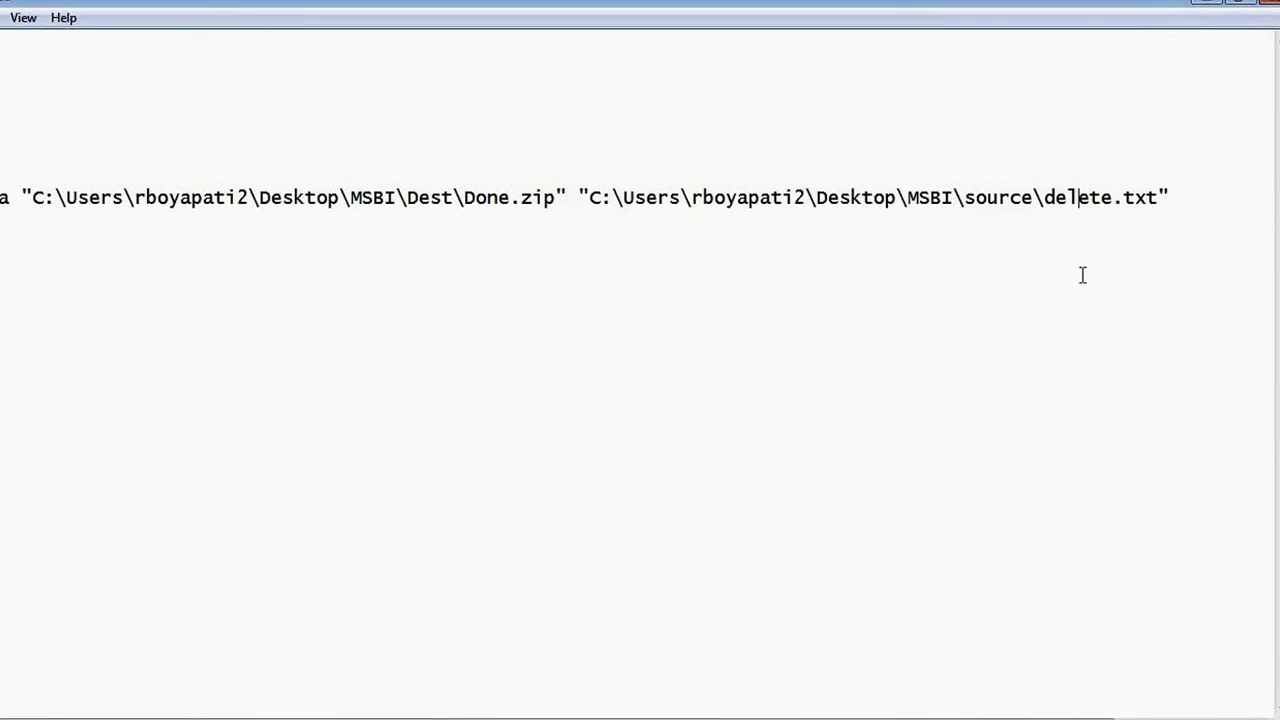
{"action": "left_click_drag", "start_coordinate": [588, 198], "coordinate": [935, 198]}
{"action": "key", "text": "shift+Home"}
{"action": "left_click", "coordinate": [1160, 198], "text": "shift"}
{"action": "key", "text": "ctrl+c"}
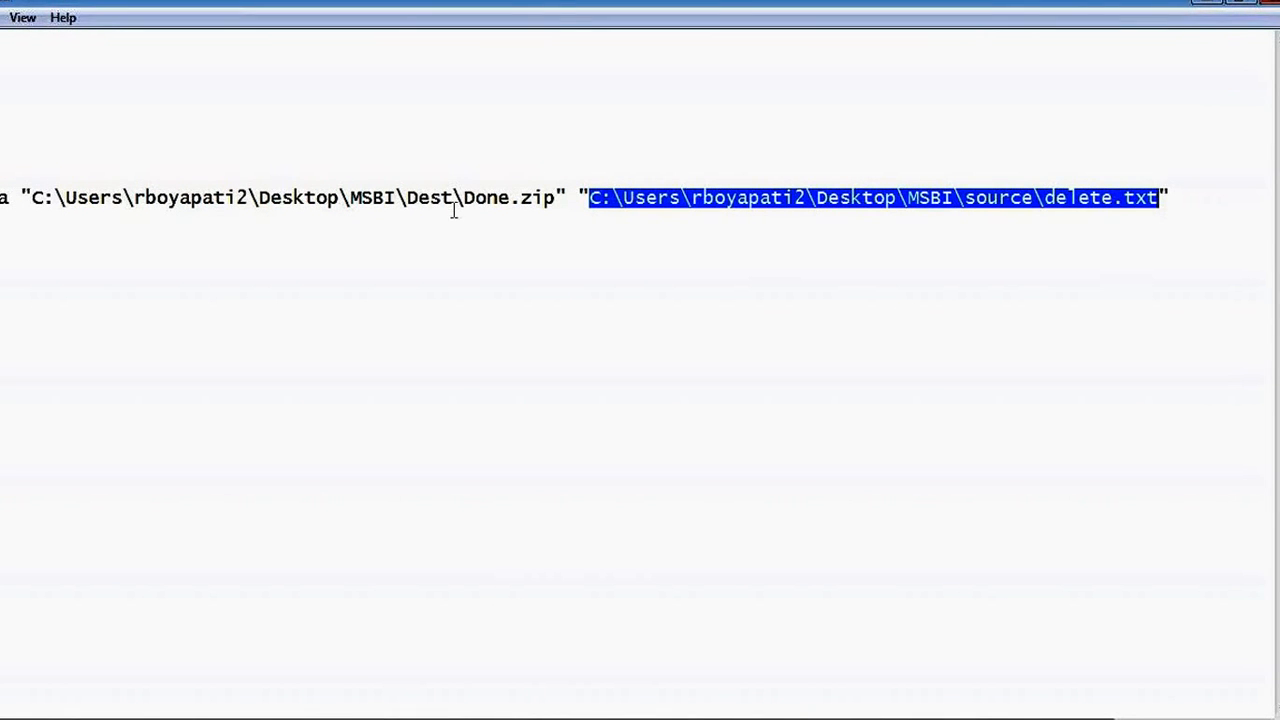
Highlight the Dest folder and Done.zip name, then select the source folder path before delete.txt.
{"action": "left_click_drag", "start_coordinate": [454, 198], "coordinate": [32, 205]}
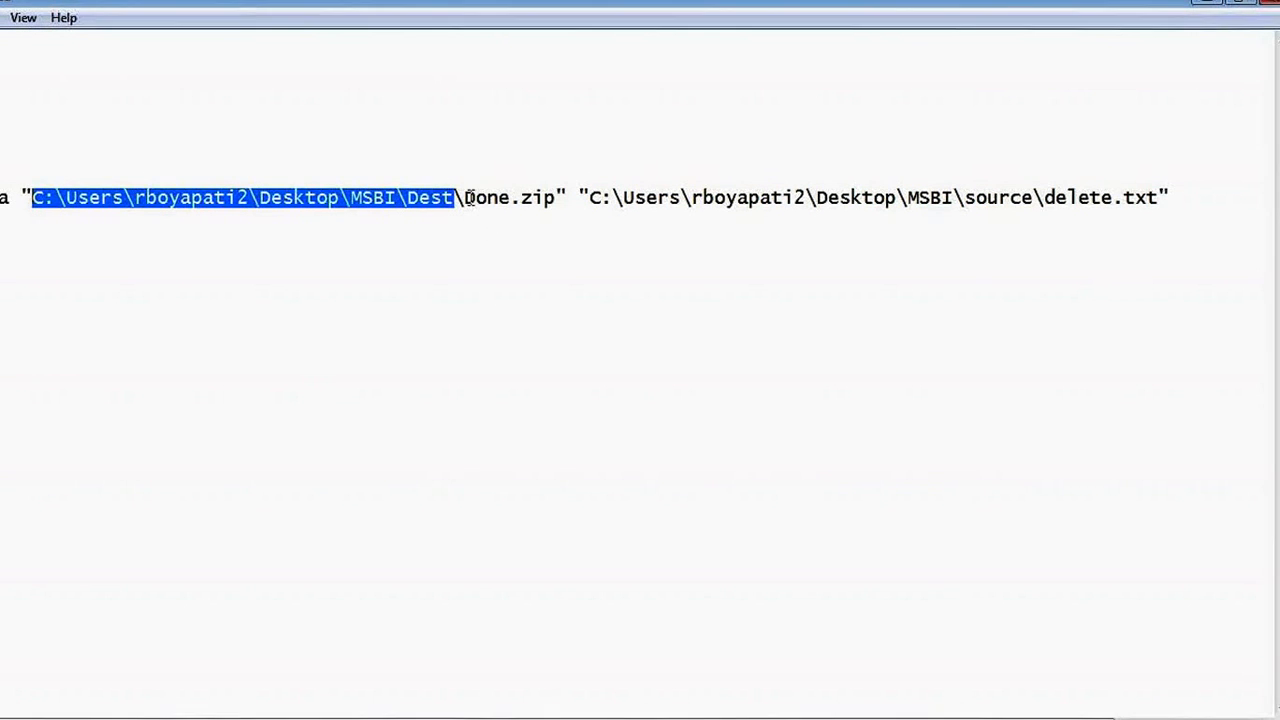
{"action": "left_click", "coordinate": [470, 197]}
{"action": "left_click_drag", "start_coordinate": [466, 196], "coordinate": [556, 190]}
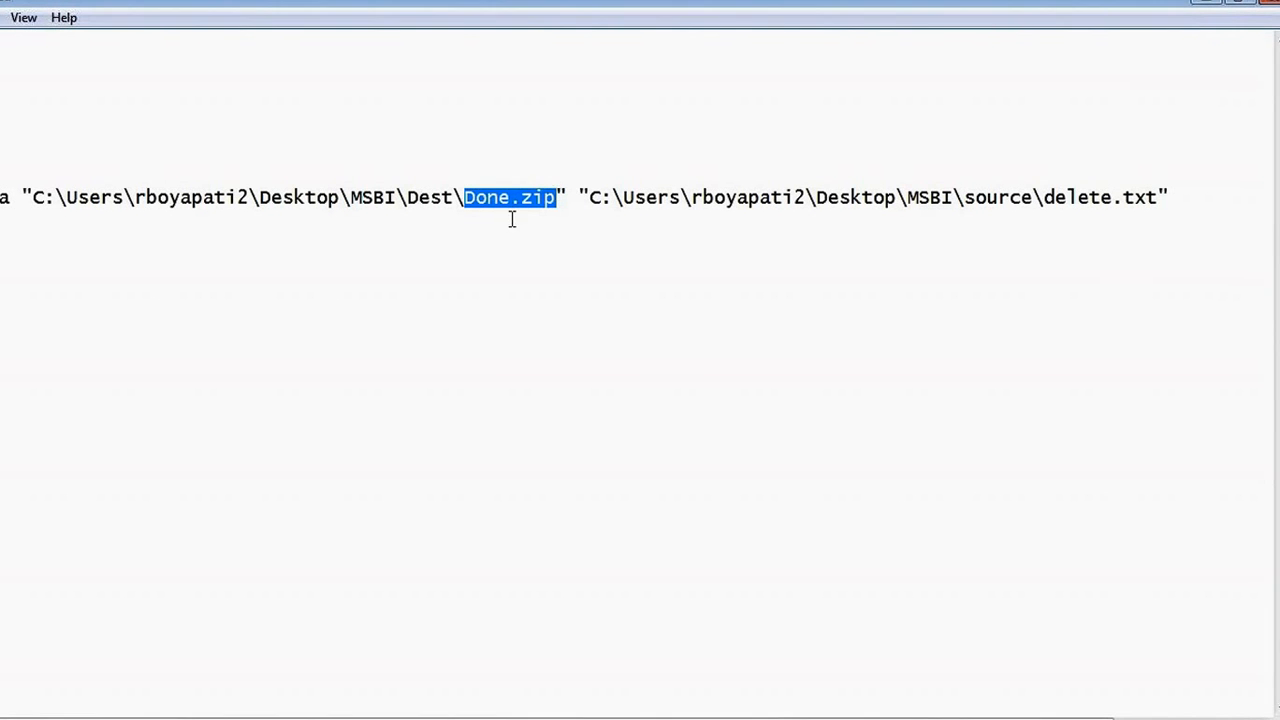
{"action": "left_click", "coordinate": [532, 275]}
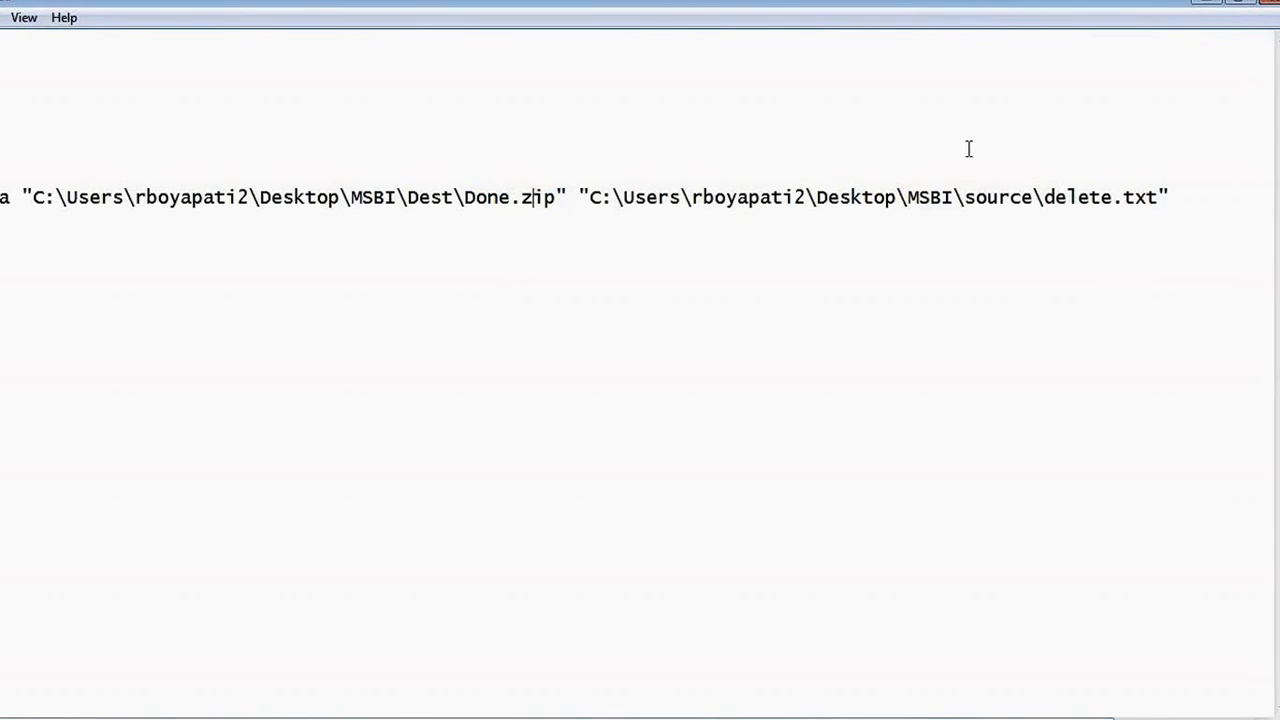
{"action": "left_click_drag", "start_coordinate": [1044, 197], "coordinate": [610, 207]}
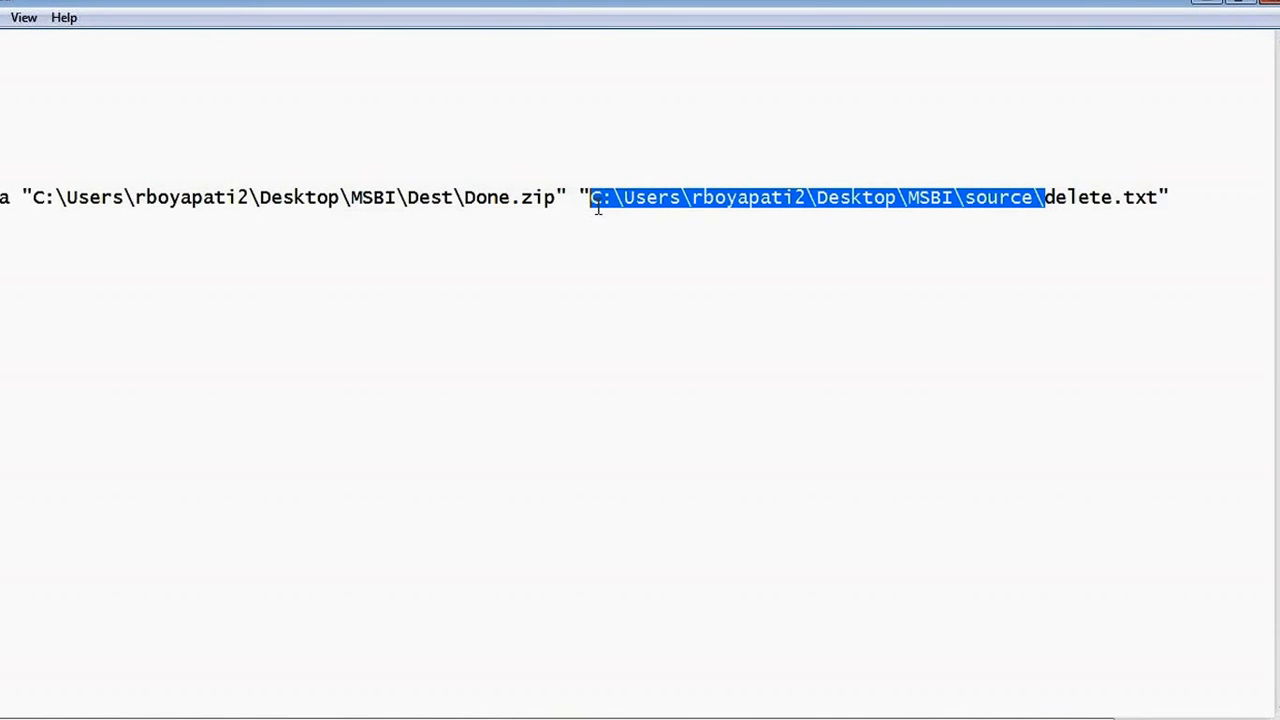
Open the copied source folder path in Explorer through Run.
{"action": "key", "text": "super"}
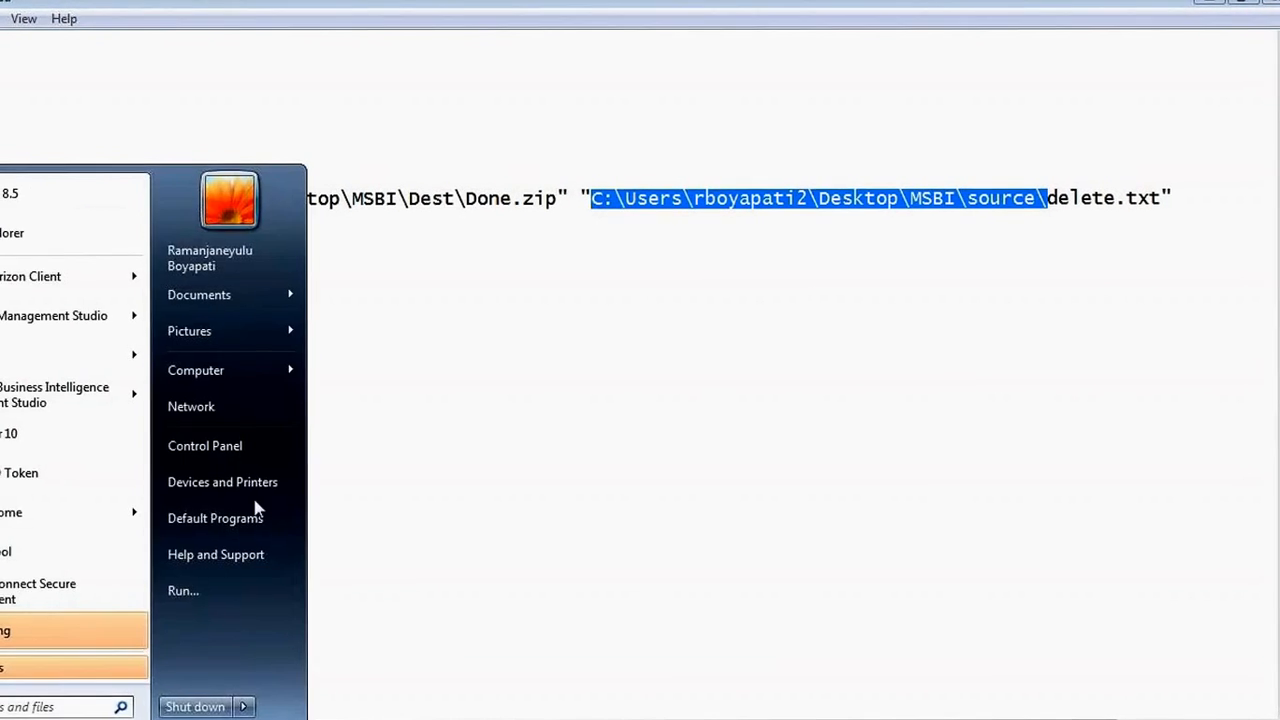
{"action": "left_click", "coordinate": [220, 592]}
{"action": "key", "text": "ctrl+v"}
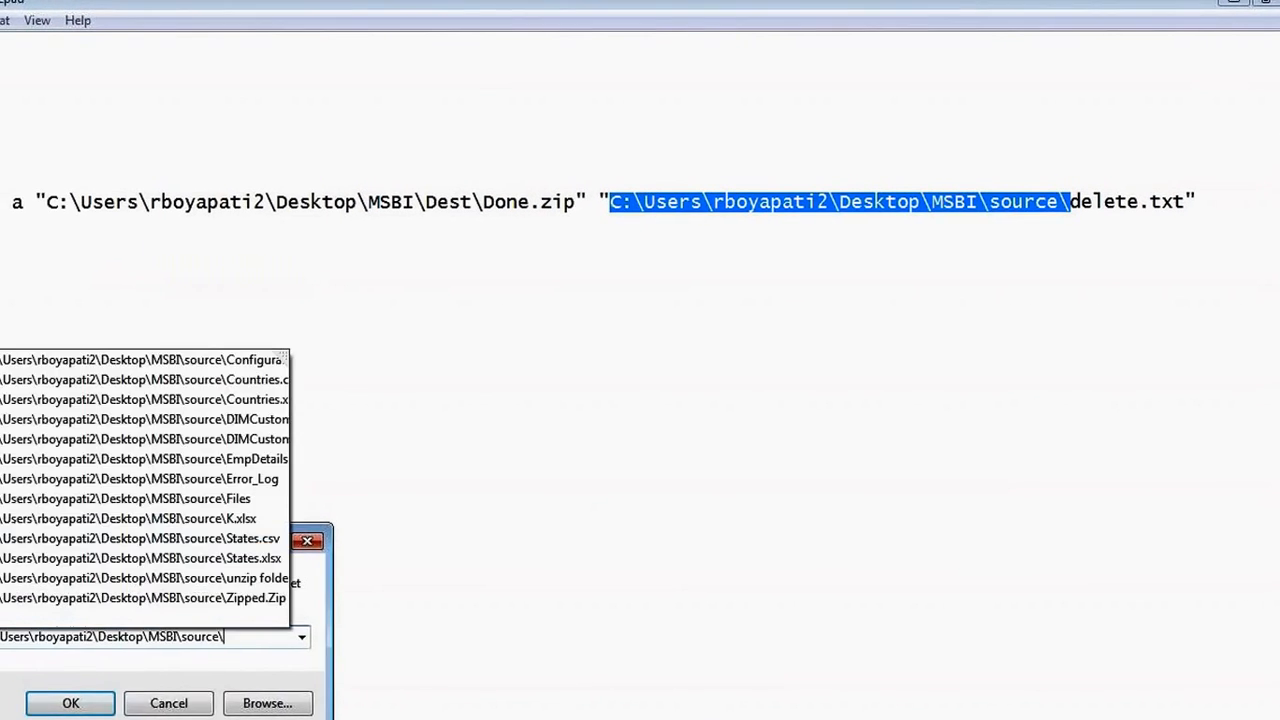
{"action": "key", "text": "Return"}
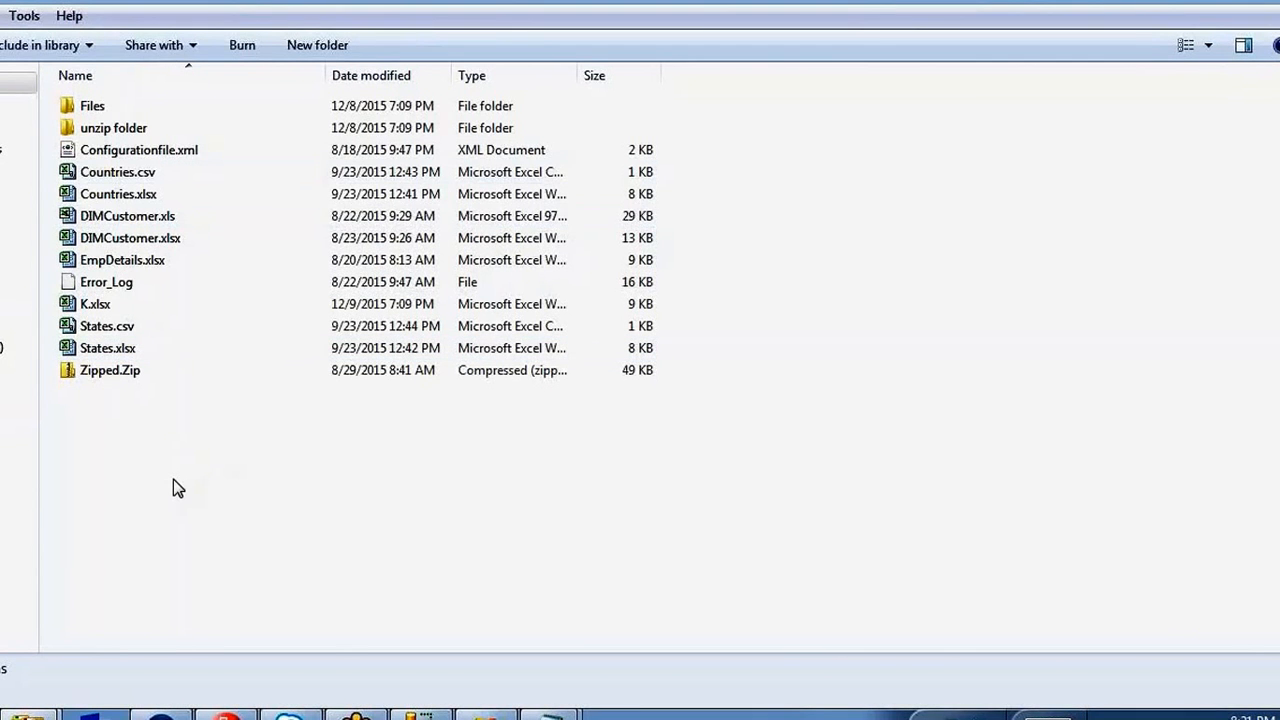
Create a new empty text file named delete.txt in the source folder.
{"action": "key", "text": "d"}
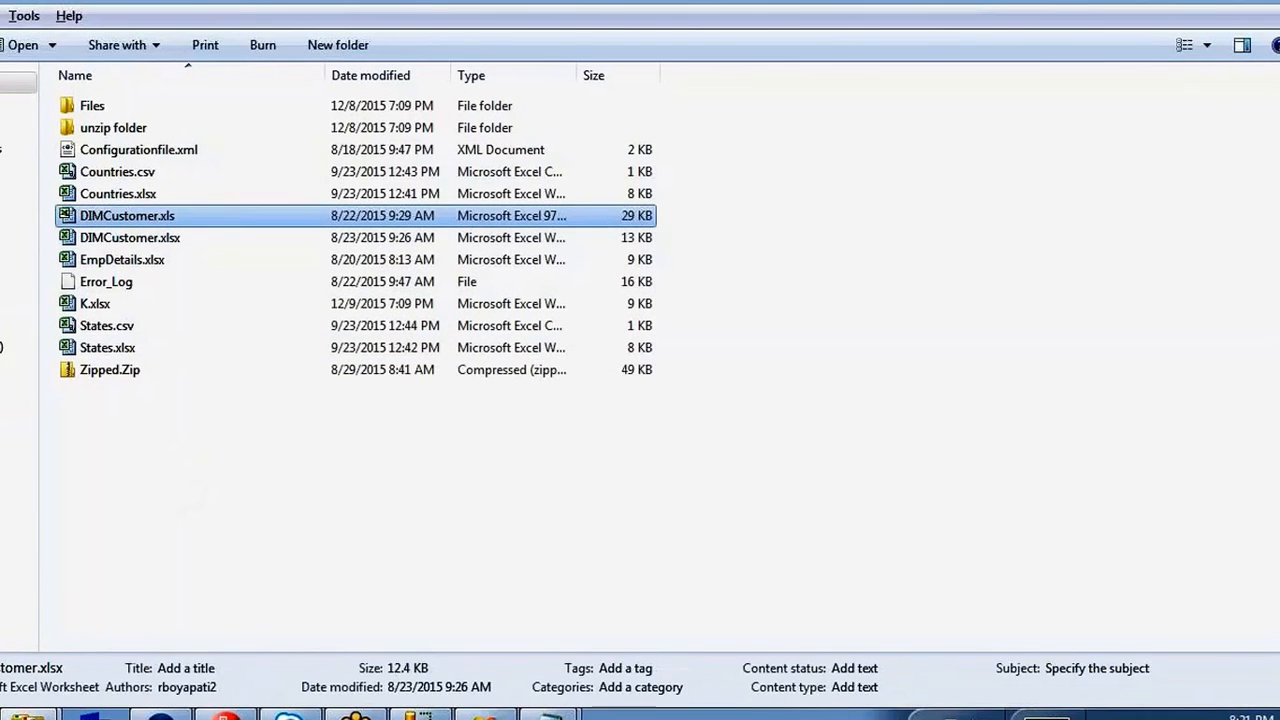
{"action": "key", "text": "Down"}
{"action": "left_click", "coordinate": [166, 477]}
{"action": "right_click", "coordinate": [166, 477]}
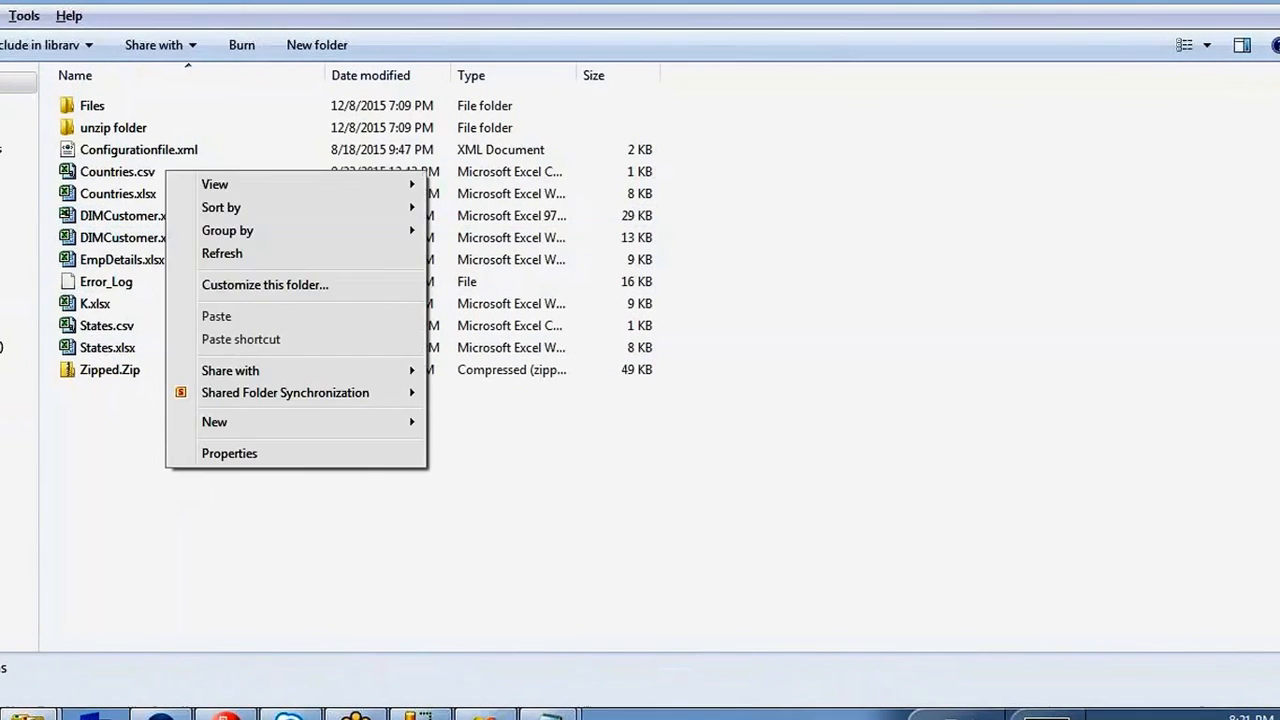
{"action": "mouse_move", "coordinate": [337, 422]}
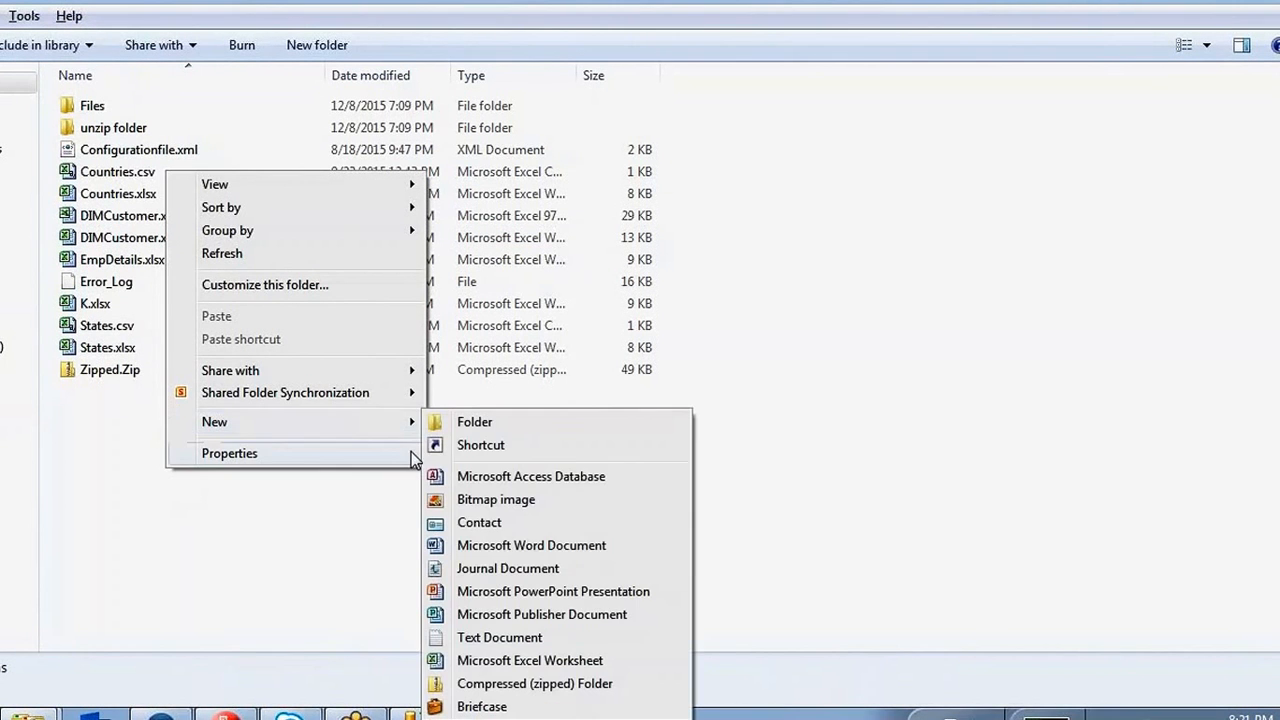
{"action": "left_click", "coordinate": [490, 640]}
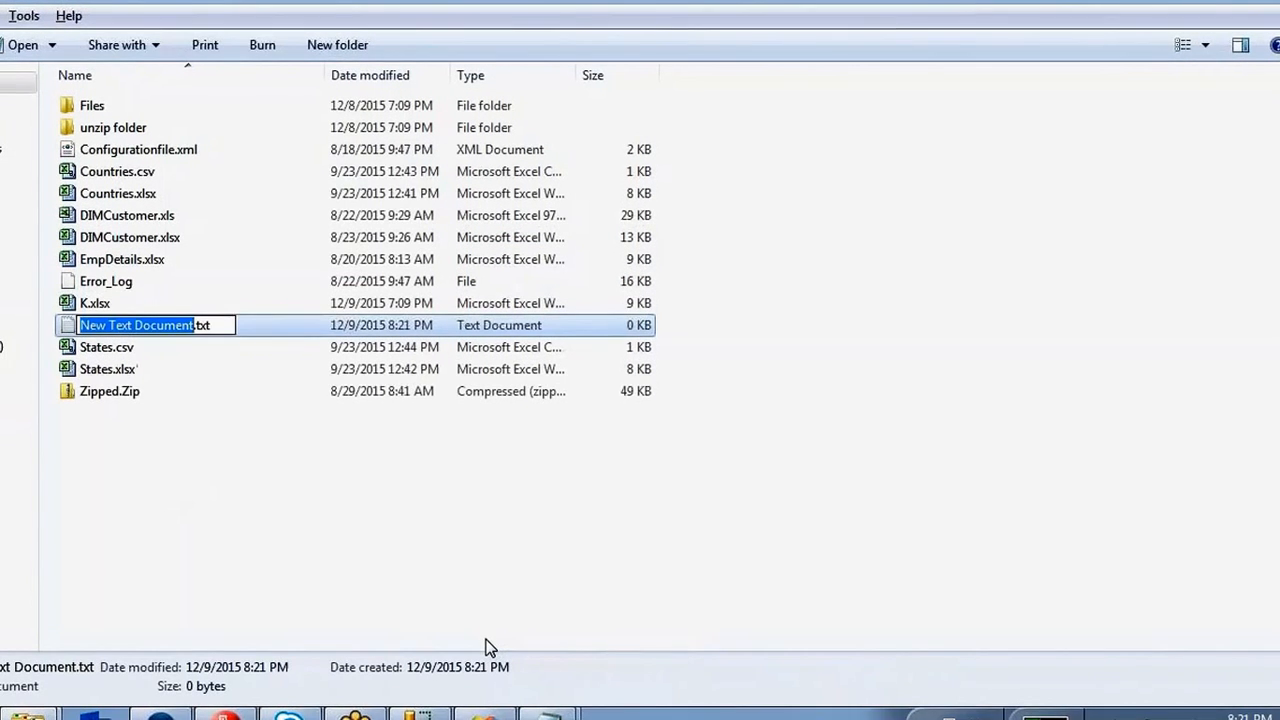
{"action": "type", "text": "delete"}
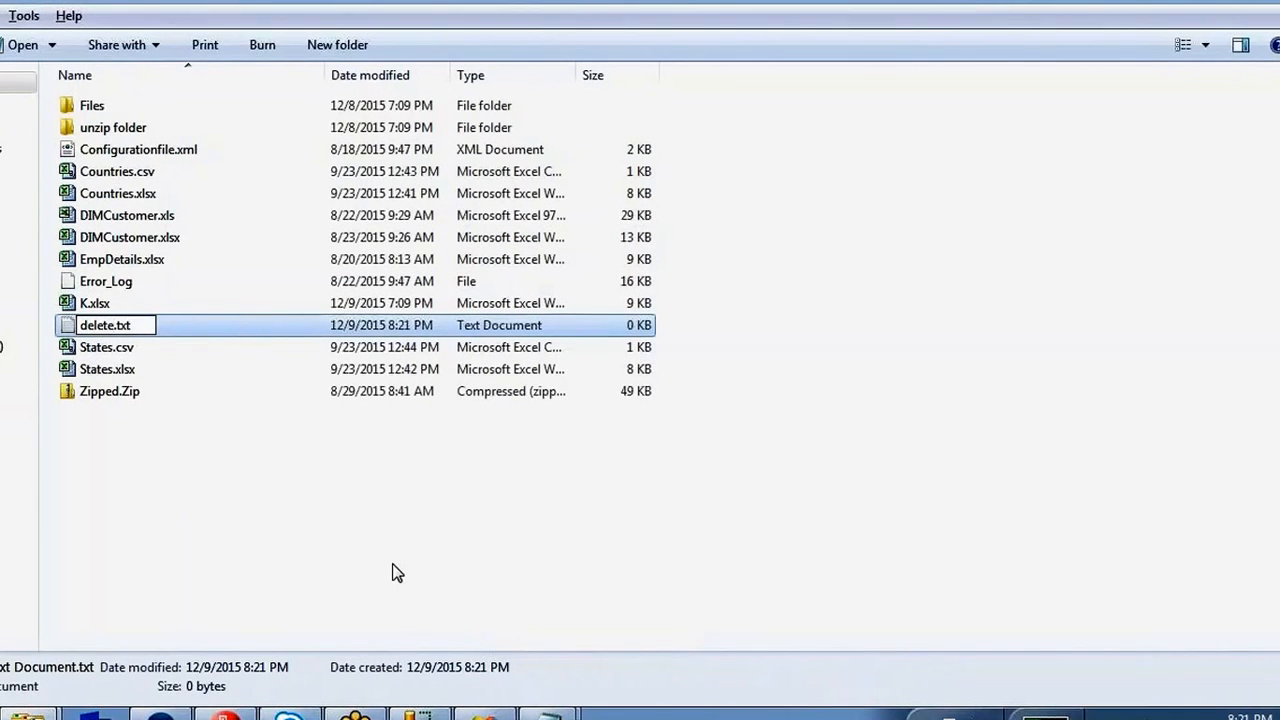
{"action": "left_click", "coordinate": [392, 572]}
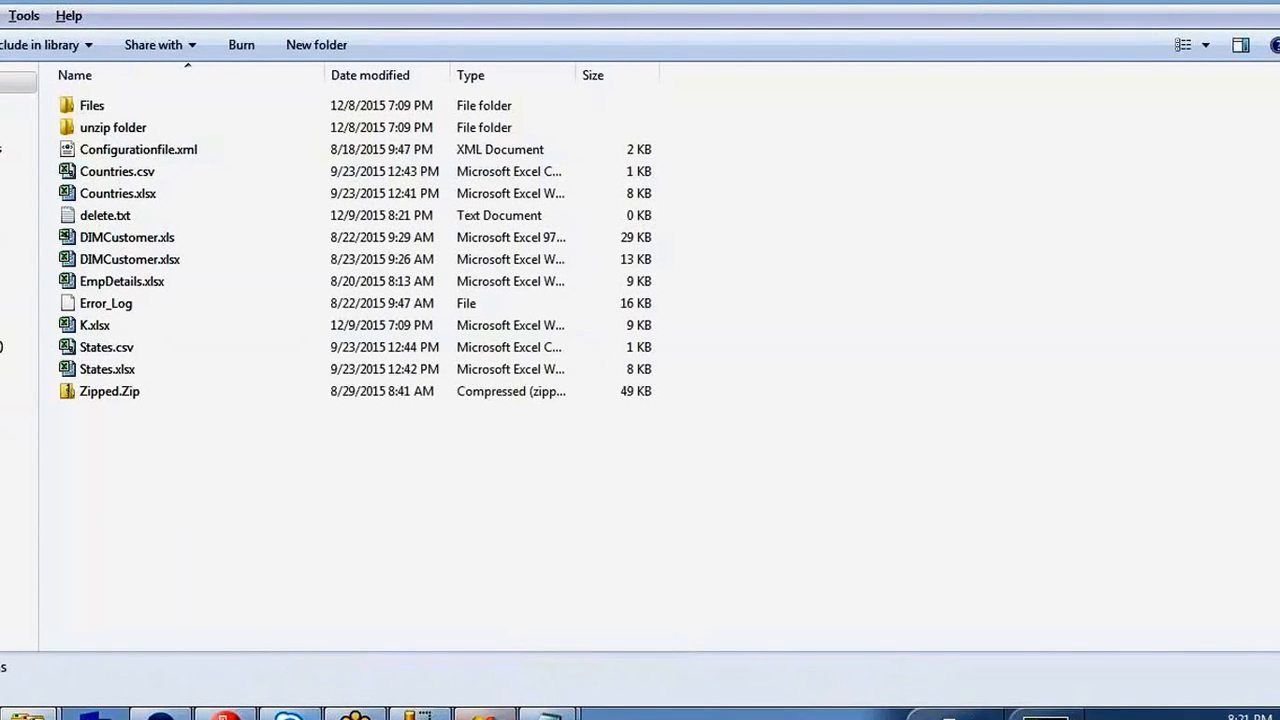
{"action": "mouse_move", "coordinate": [540, 700]}
{"action": "left_click", "coordinate": [540, 677]}
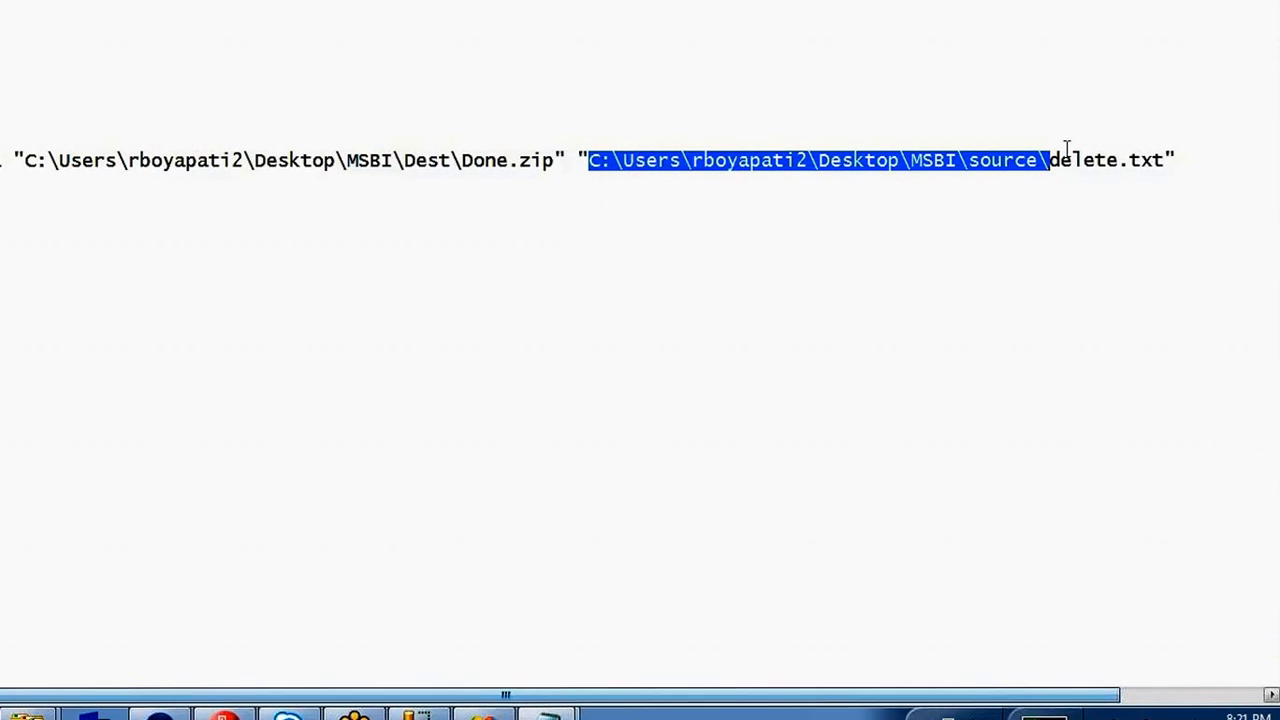
Pick out the Done archive and folder paths in the command line, then open the source folder via Run.
{"action": "left_click_drag", "start_coordinate": [1168, 161], "coordinate": [312, 161]}
{"action": "left_click", "coordinate": [484, 161]}
{"action": "left_click_drag", "start_coordinate": [507, 162], "coordinate": [473, 155]}
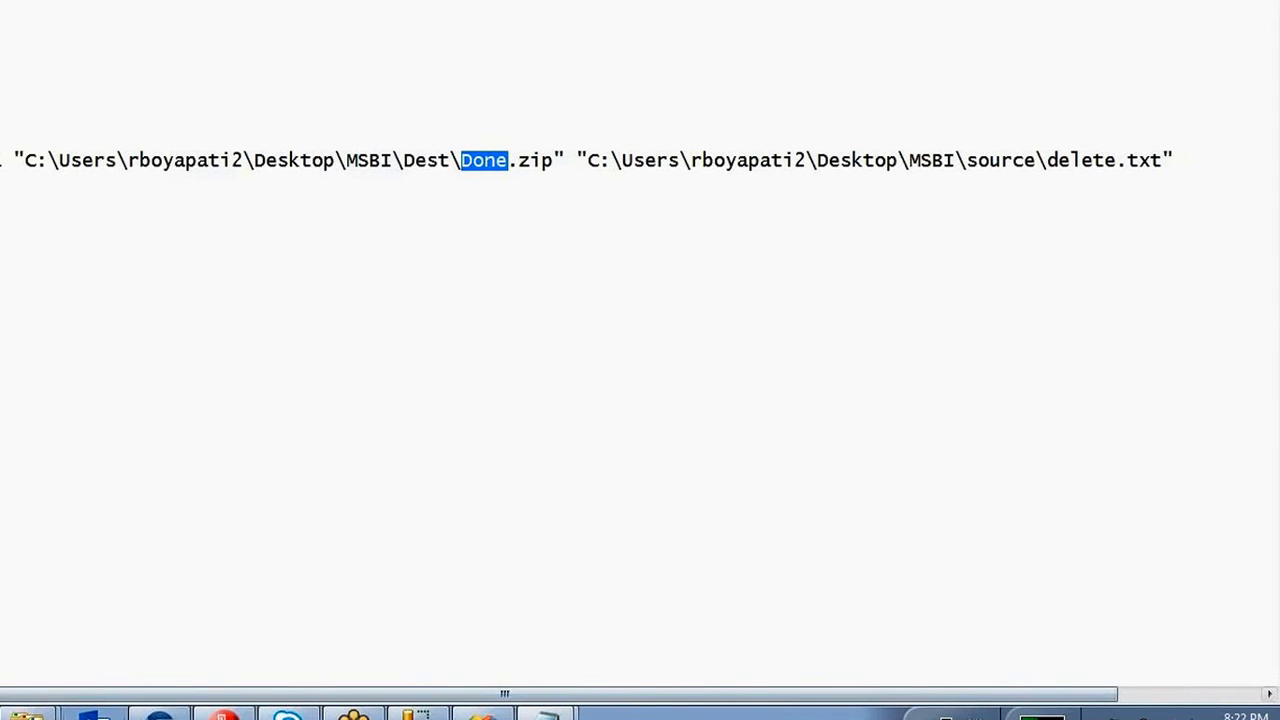
{"action": "mouse_move", "coordinate": [28, 715]}
{"action": "left_click_drag", "start_coordinate": [455, 161], "coordinate": [35, 168]}
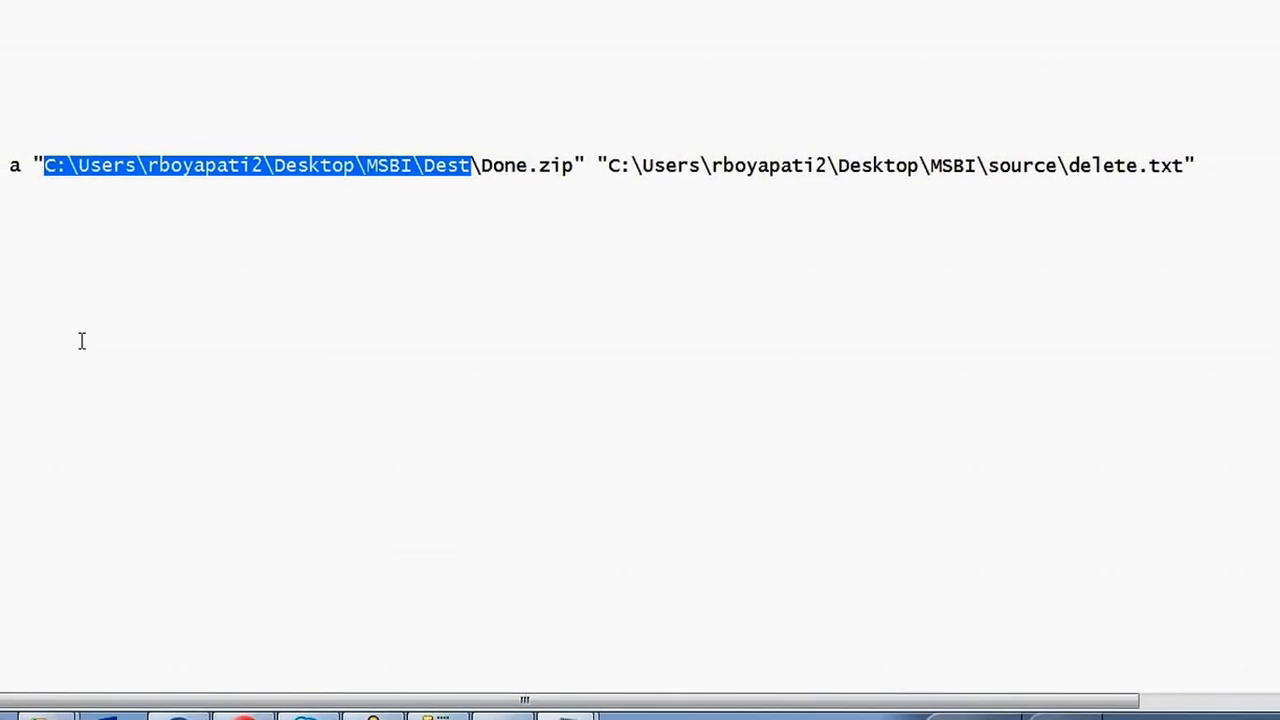
{"action": "left_click", "coordinate": [2, 717]}
{"action": "left_click", "coordinate": [211, 566]}
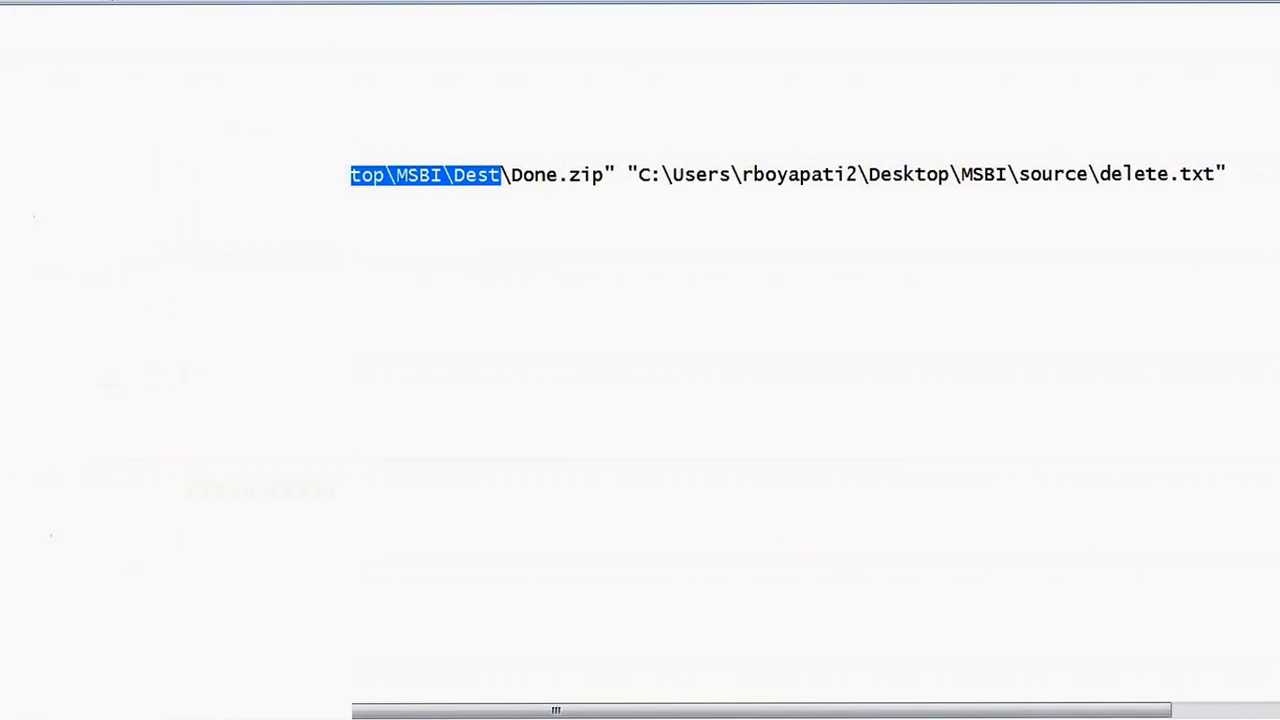
{"action": "left_click", "coordinate": [75, 681]}
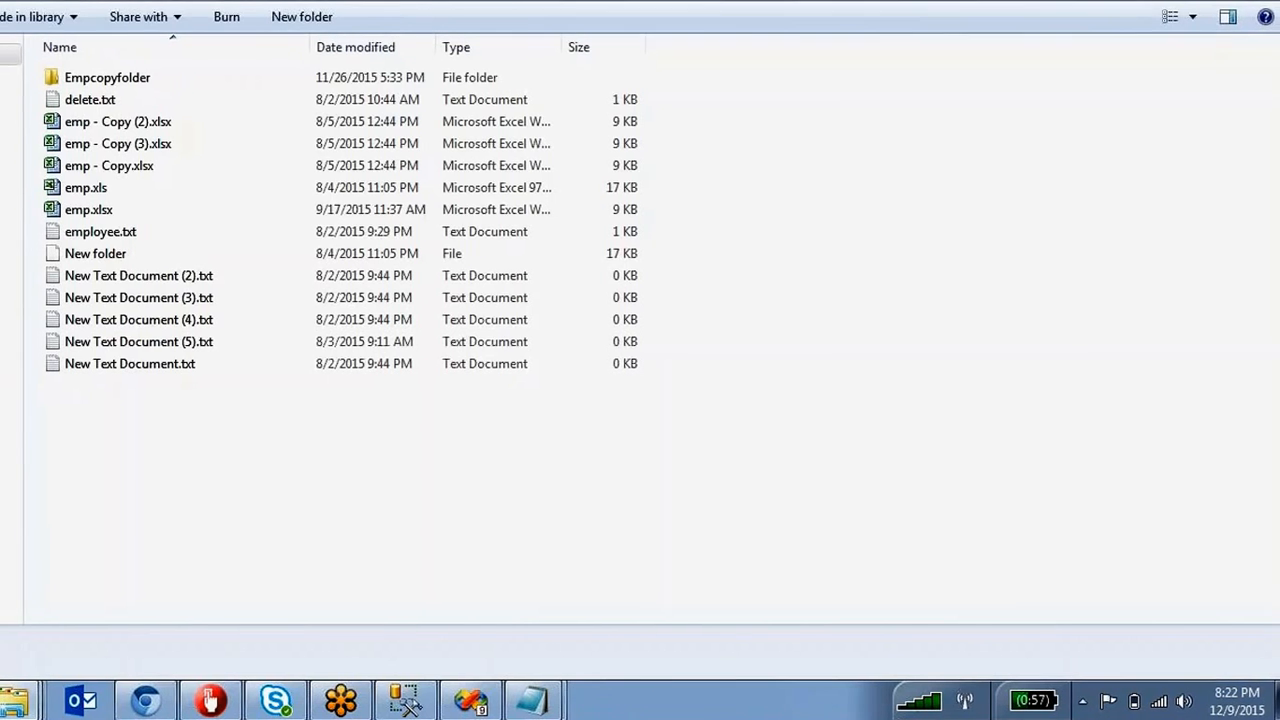
Delete delete.txt from the source folder, confirming the prompt.
{"action": "left_click", "coordinate": [88, 104]}
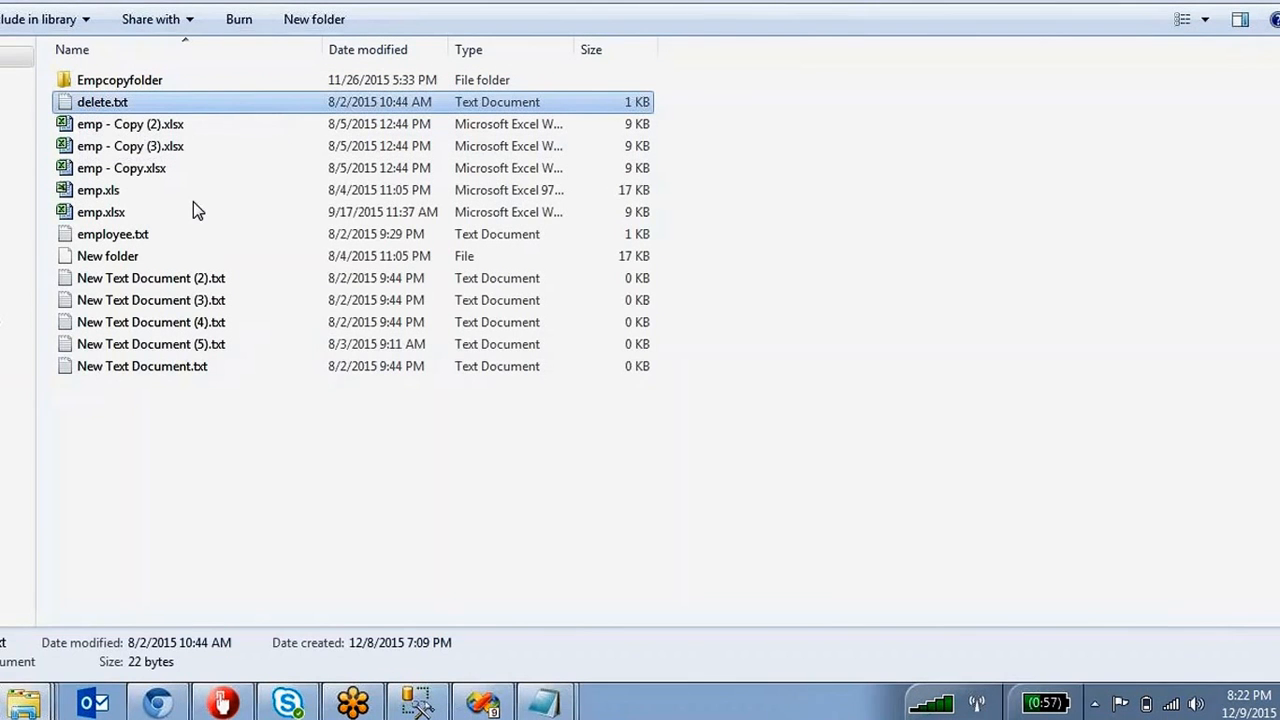
{"action": "key", "text": "Delete"}
{"action": "key", "text": "Return"}
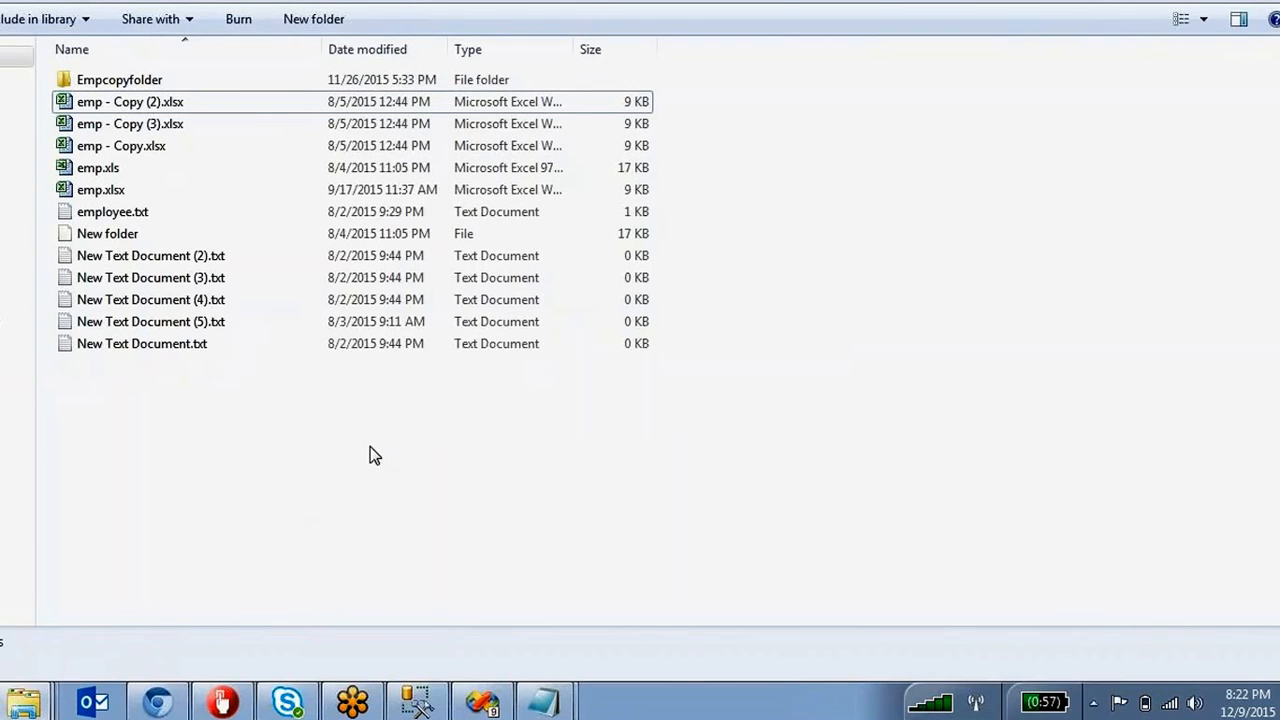
{"action": "left_click_drag", "start_coordinate": [370, 446], "coordinate": [262, 413]}
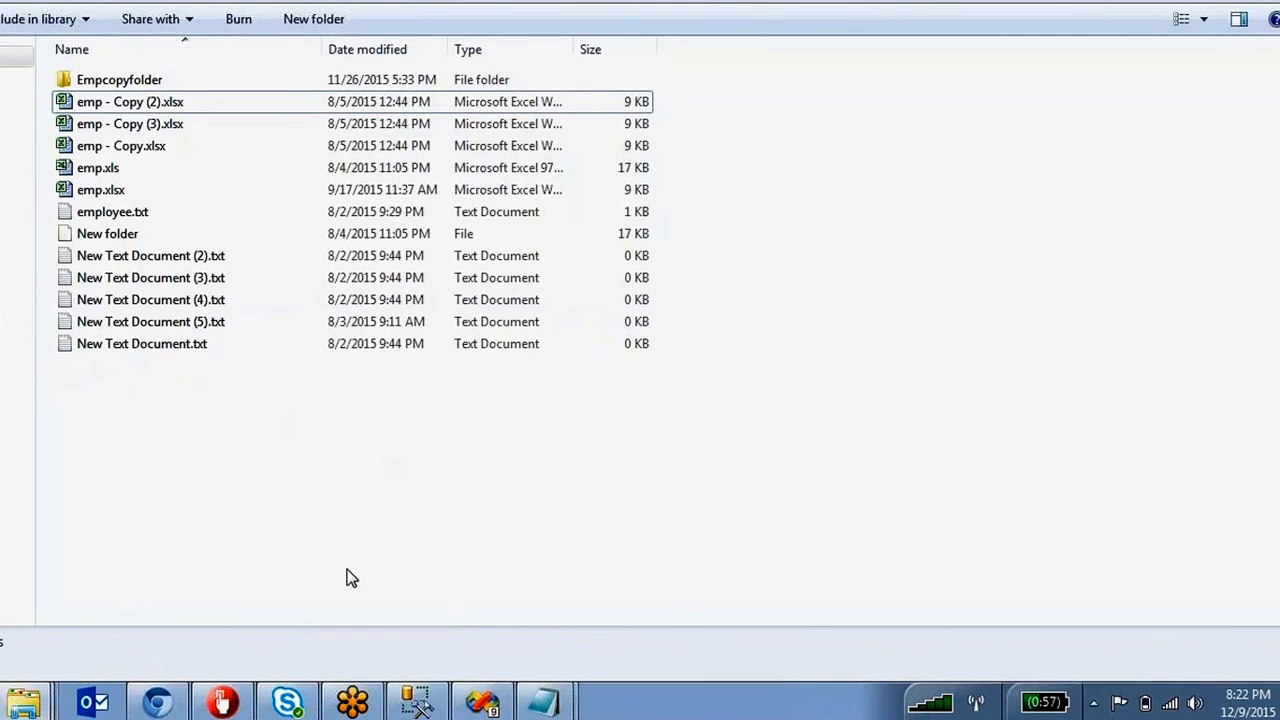
Select the full 7z command line in the untitled Notepad document.
{"action": "left_click", "coordinate": [545, 709]}
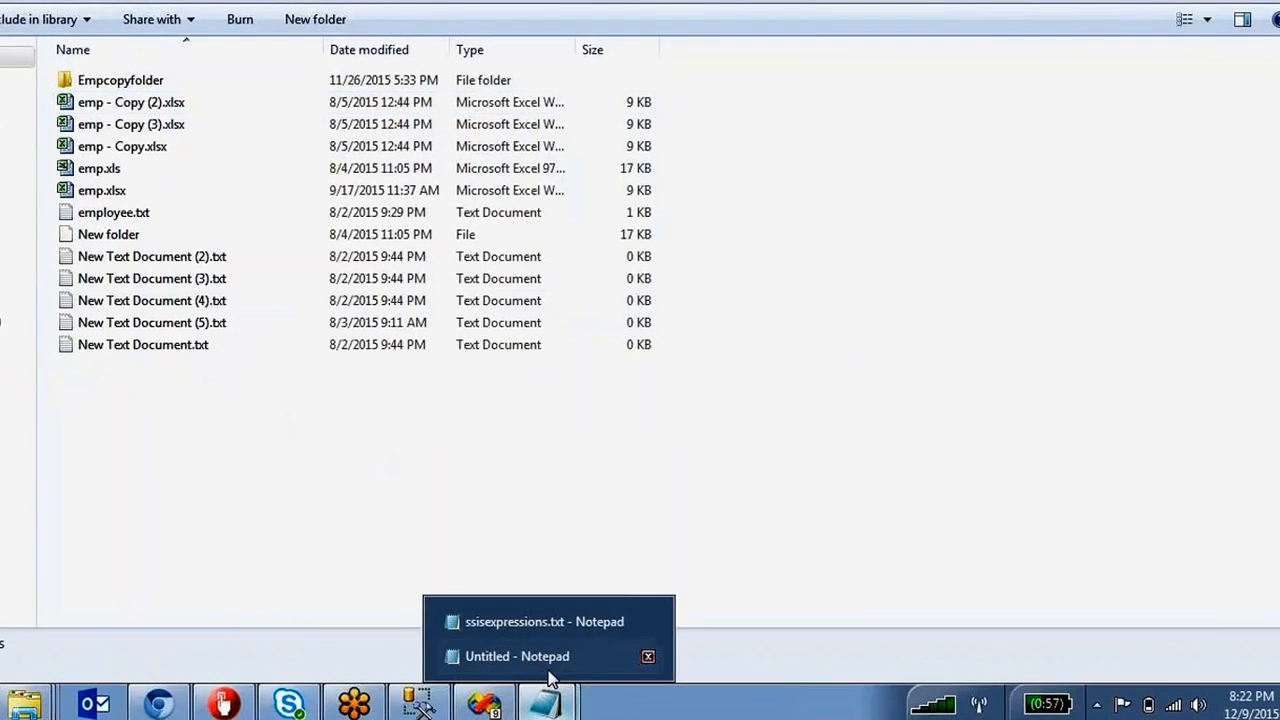
{"action": "left_click", "coordinate": [548, 661]}
{"action": "left_click", "coordinate": [737, 302]}
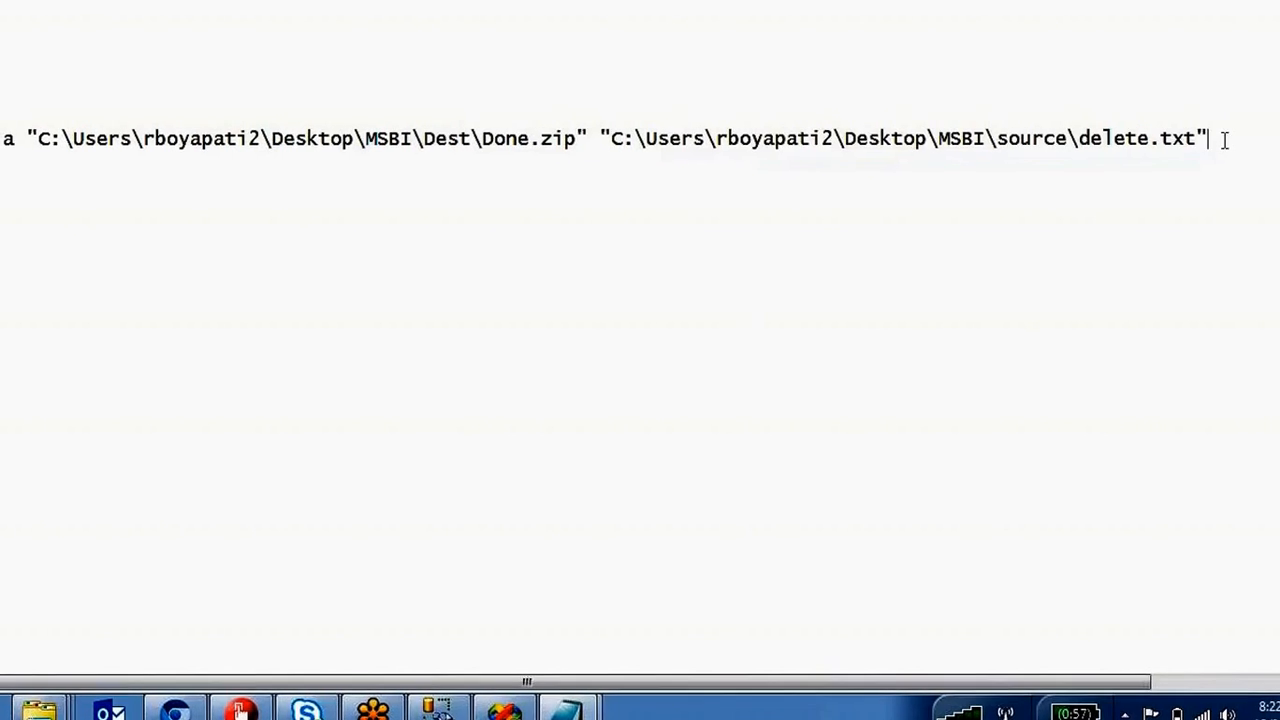
{"action": "left_click_drag", "start_coordinate": [1200, 137], "coordinate": [5, 146]}
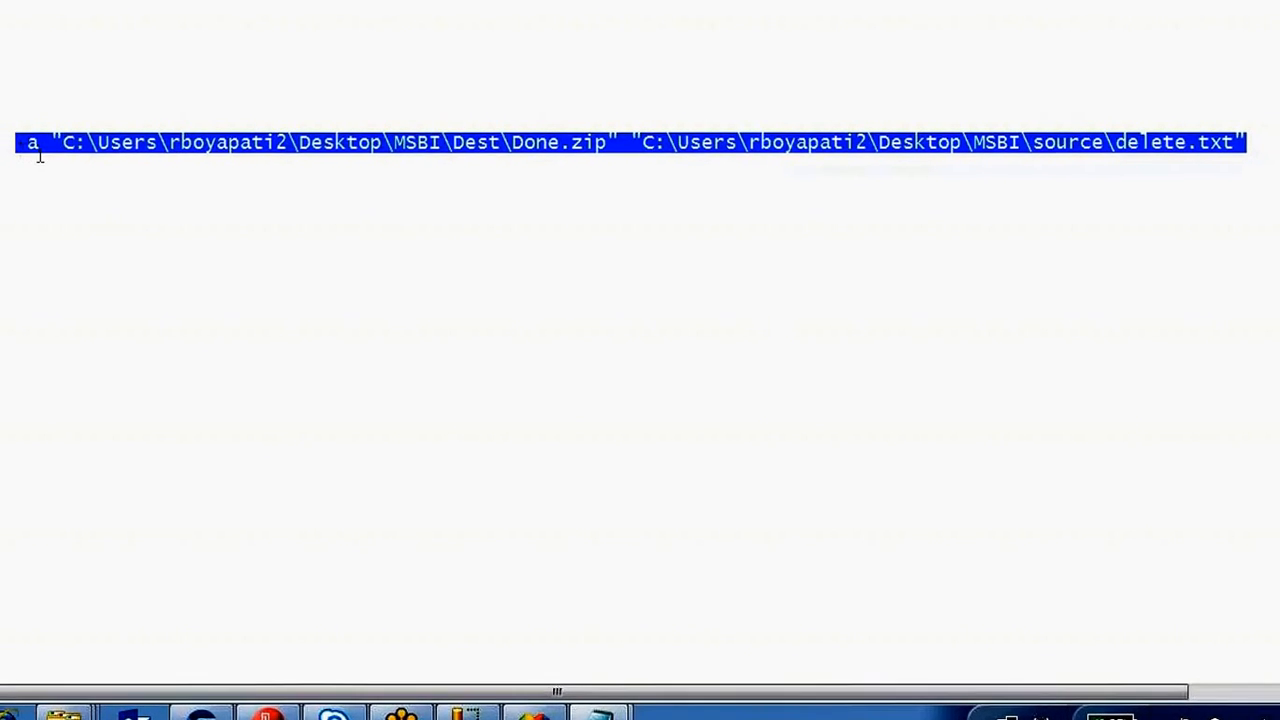
Paste the 7z command into the Execute Process Task's Arguments and confirm with OK.
{"action": "left_click", "coordinate": [491, 716]}
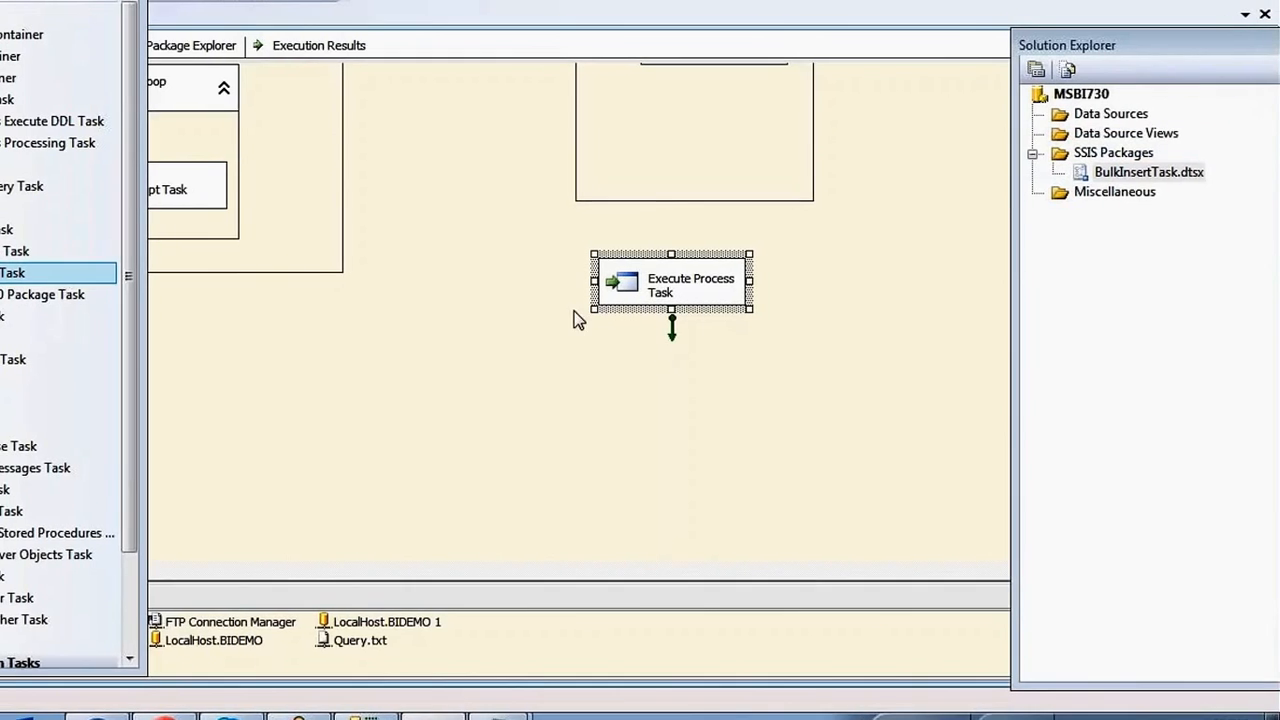
{"action": "double_click", "coordinate": [669, 278]}
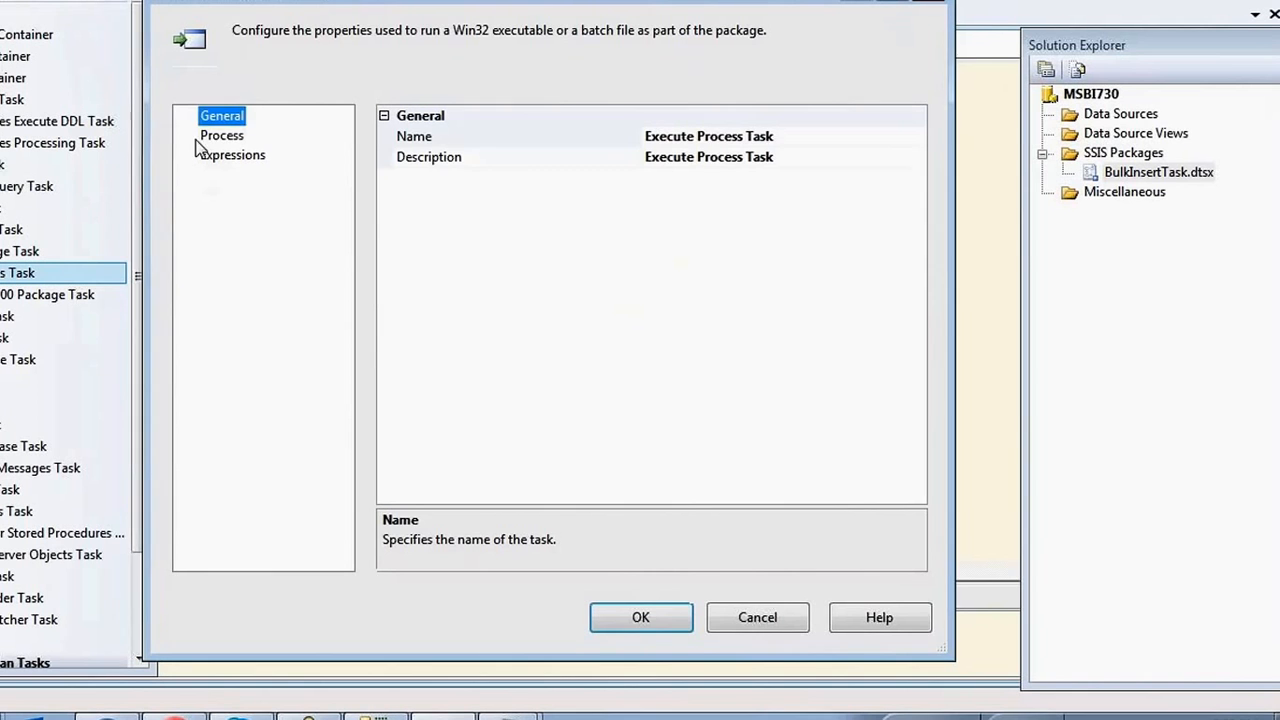
{"action": "left_click", "coordinate": [215, 136]}
{"action": "left_click", "coordinate": [664, 177]}
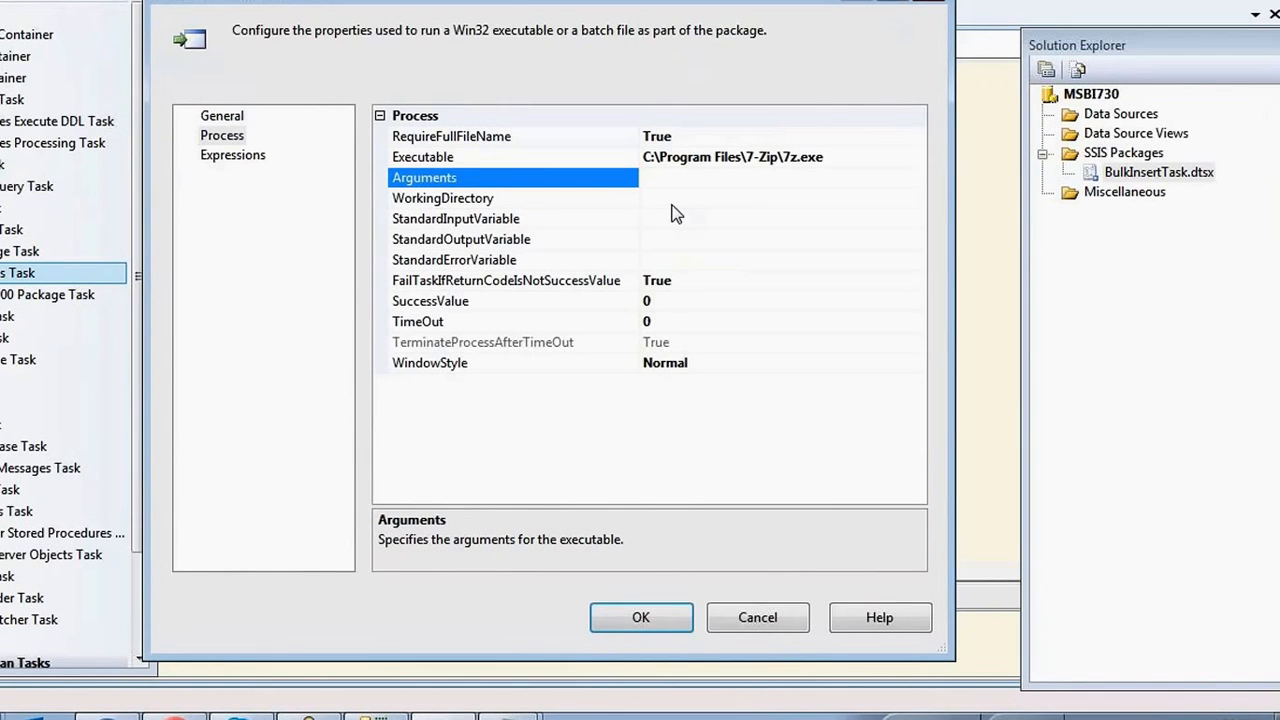
{"action": "key", "text": "ctrl+v"}
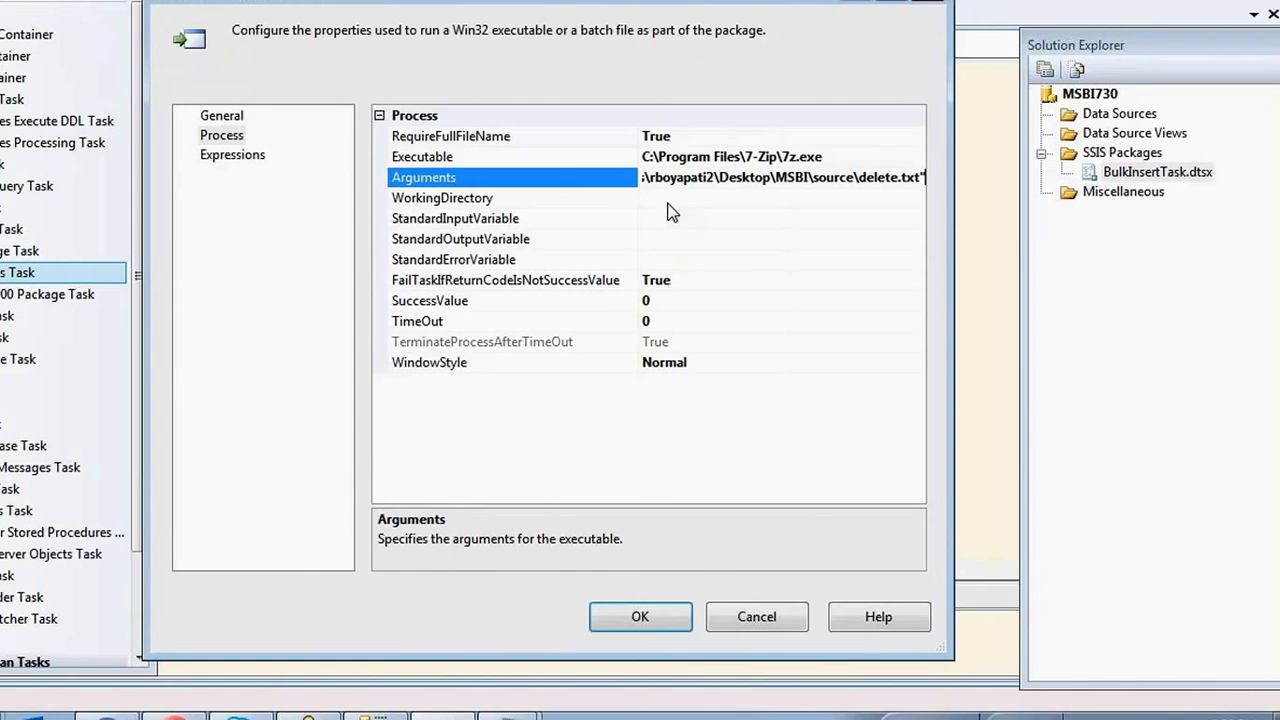
{"action": "left_click", "coordinate": [648, 617]}
{"action": "left_click", "coordinate": [622, 372]}
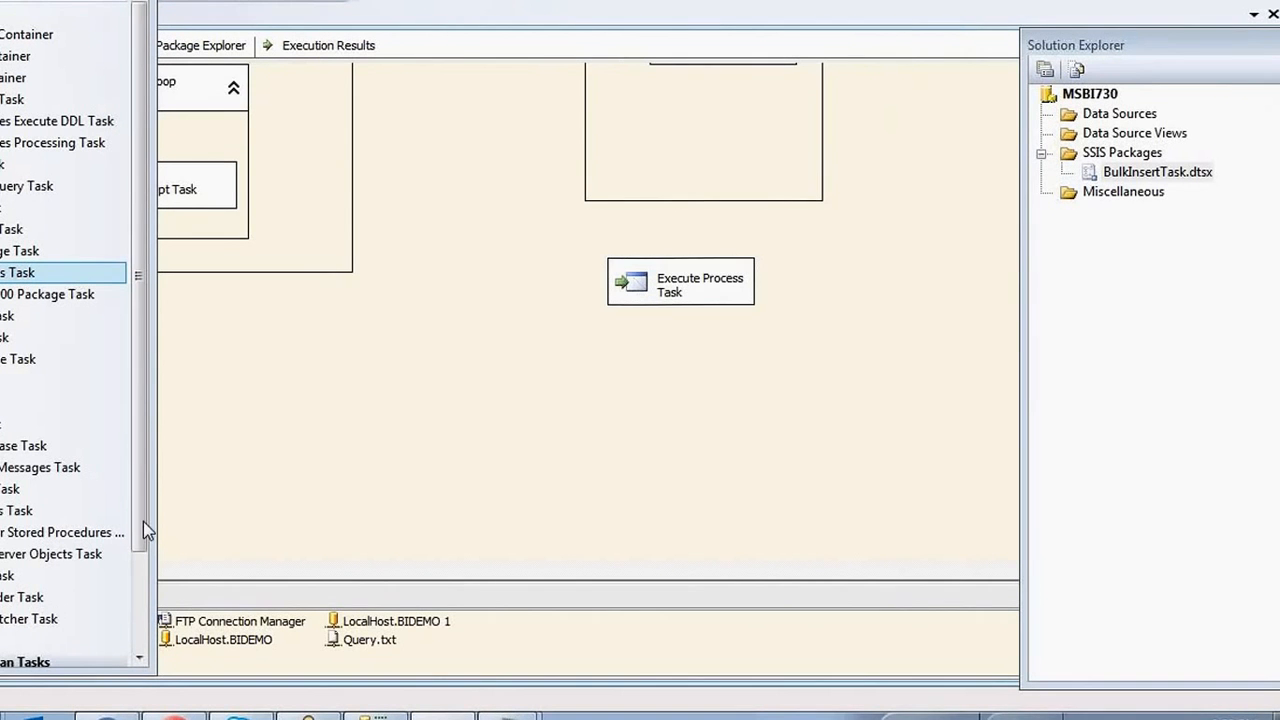
{"action": "mouse_move", "coordinate": [3, 715]}
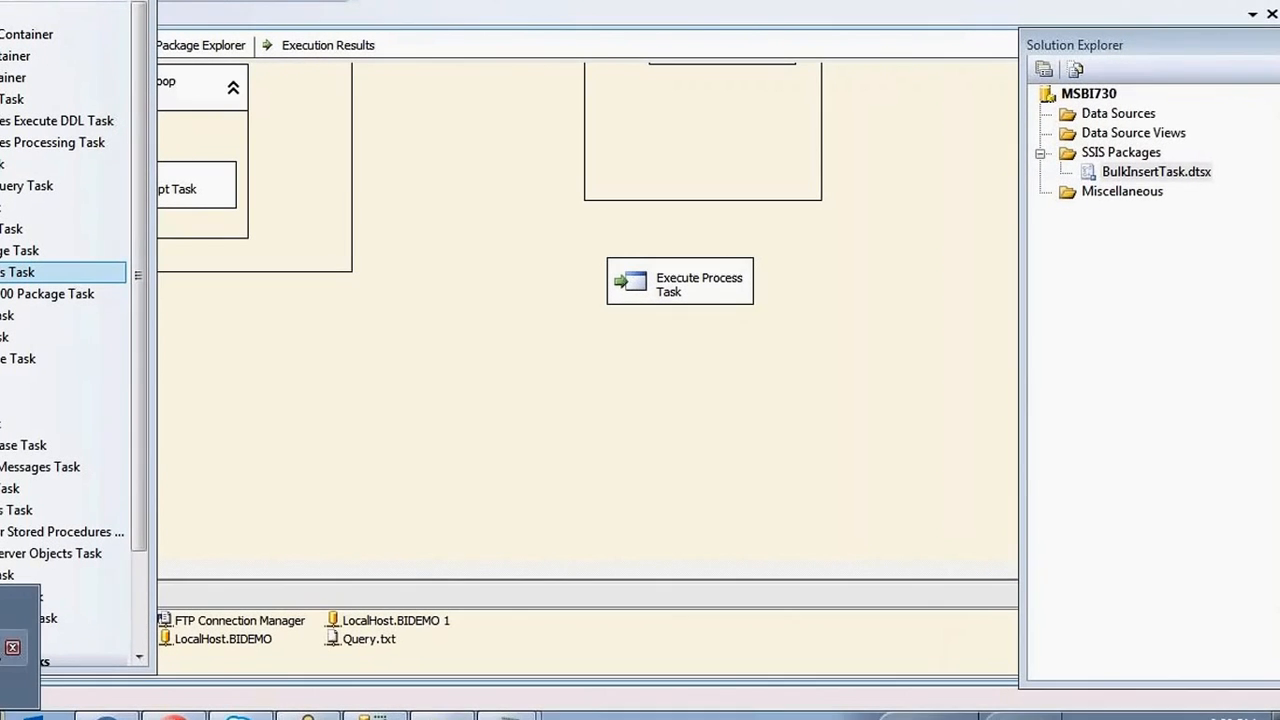
{"action": "left_click", "coordinate": [4, 638]}
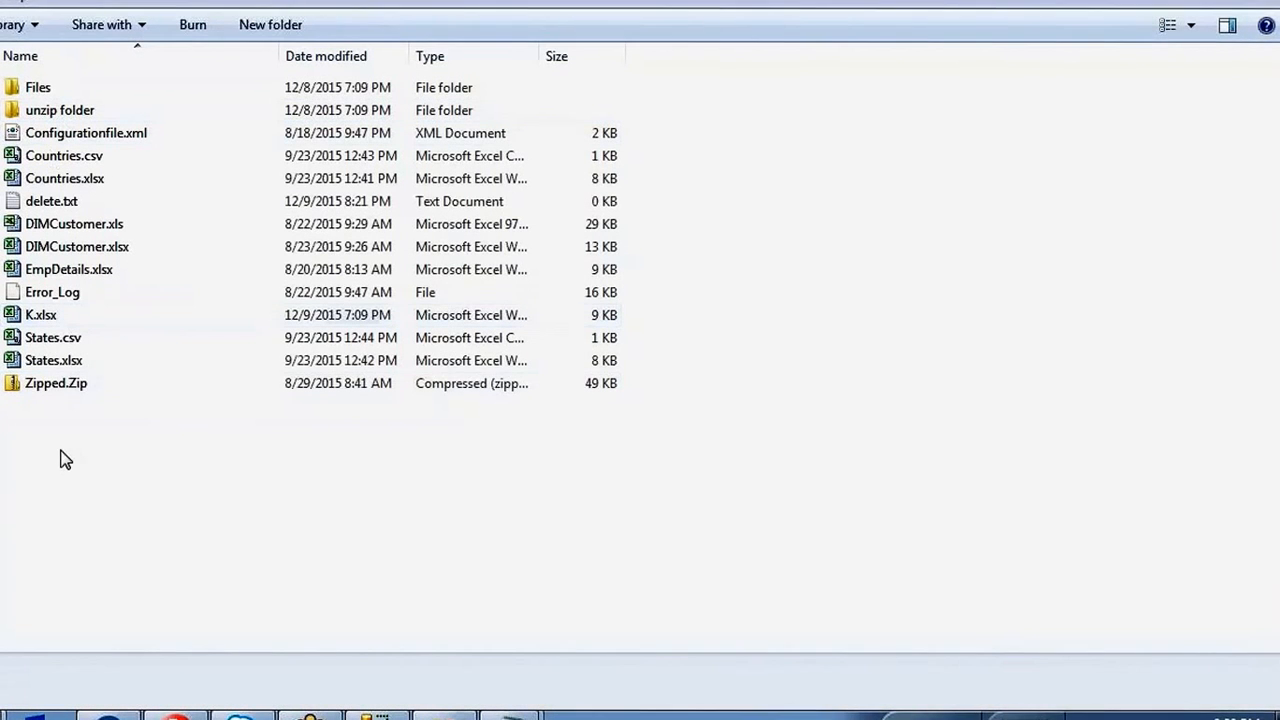
{"action": "left_click", "coordinate": [72, 202]}
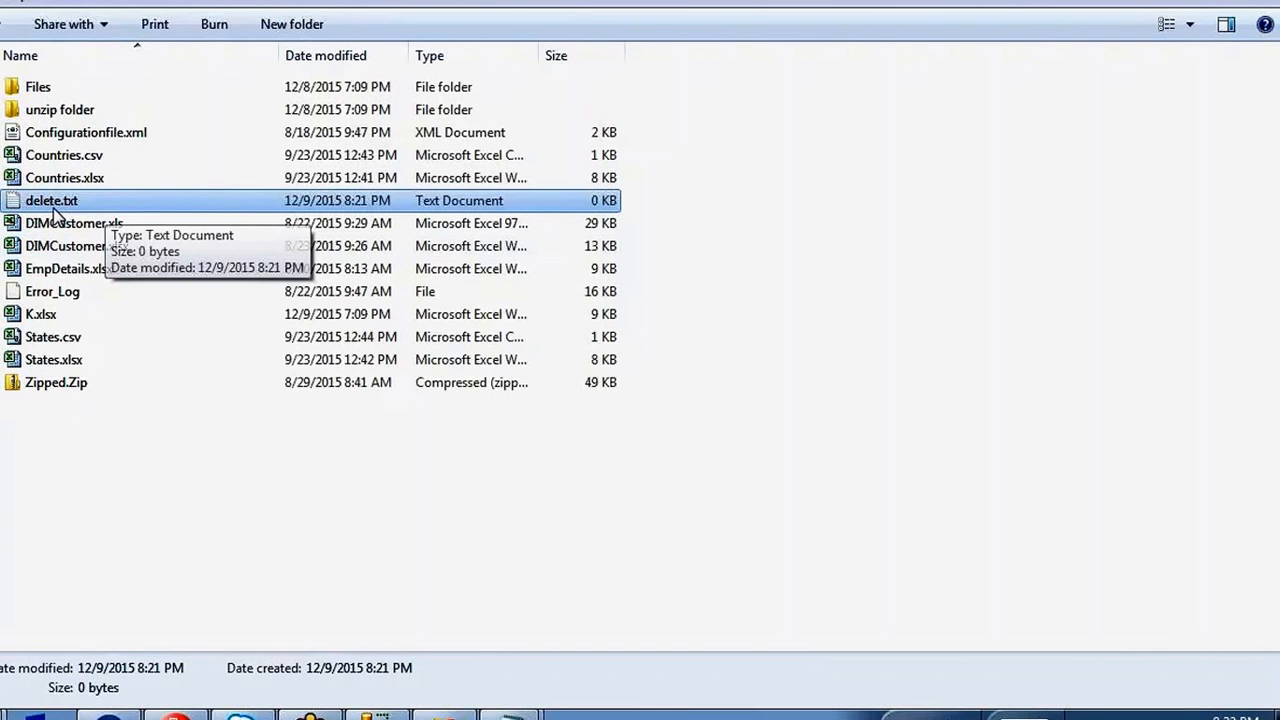
{"action": "left_click", "coordinate": [3, 714]}
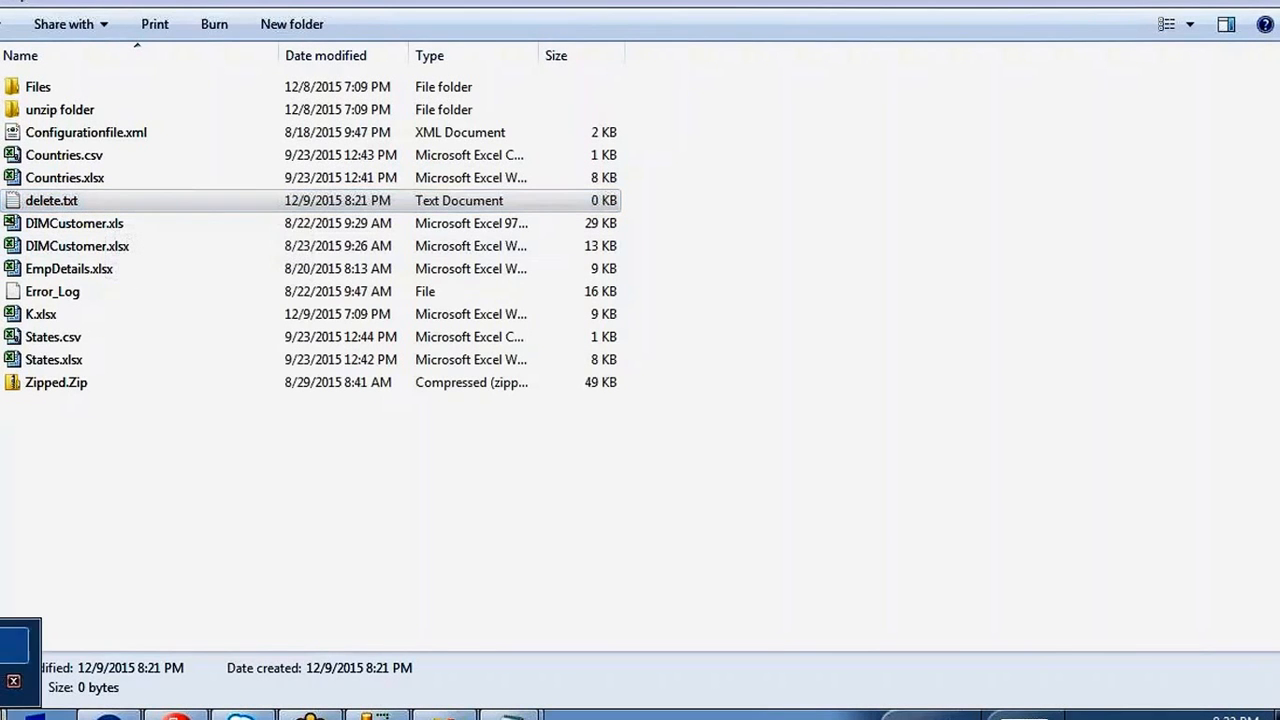
{"action": "left_click", "coordinate": [3, 683]}
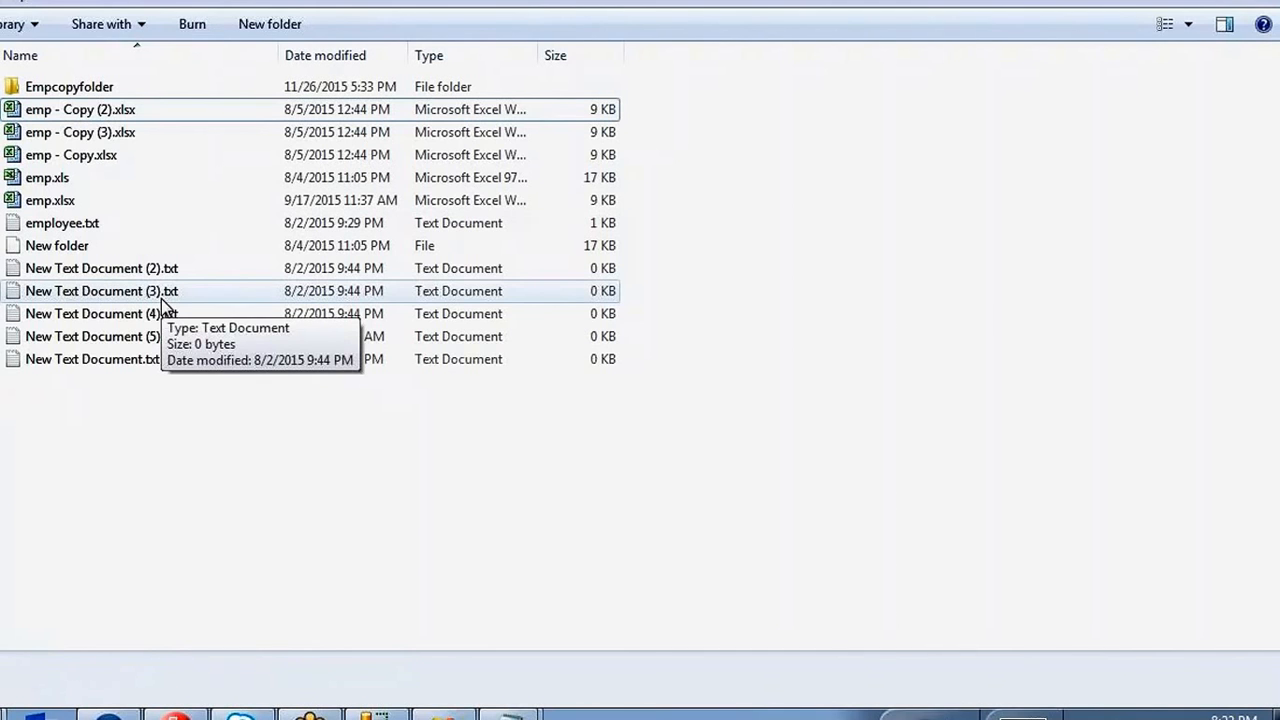
Execute the task, verify the new 154-byte Done.zip in Explorer, and stop debugging.
{"action": "left_click", "coordinate": [430, 712]}
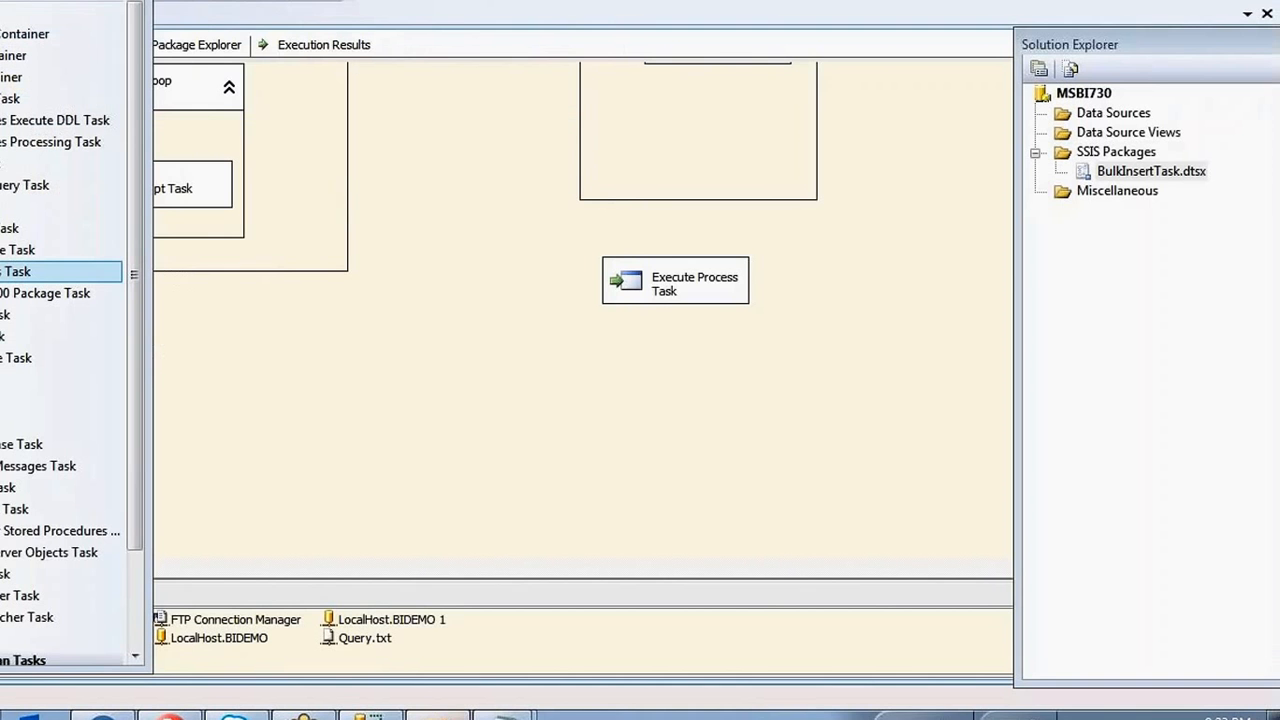
{"action": "right_click", "coordinate": [655, 275]}
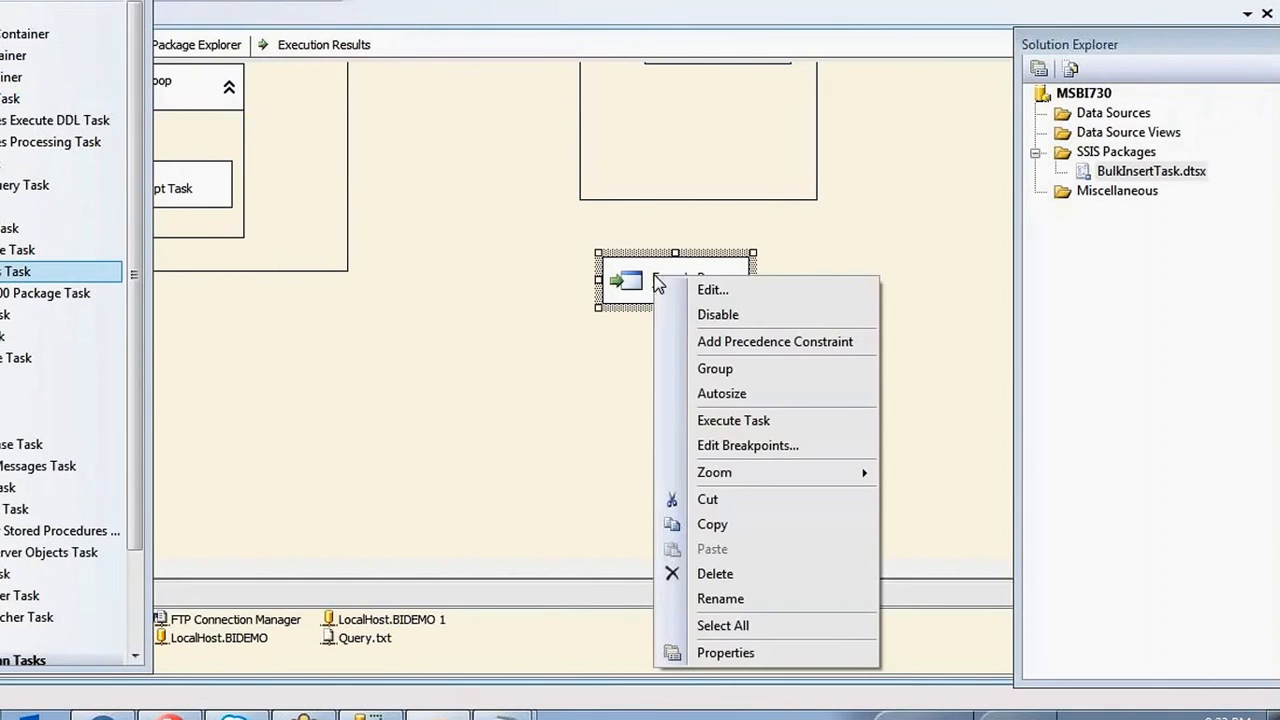
{"action": "left_click", "coordinate": [738, 424]}
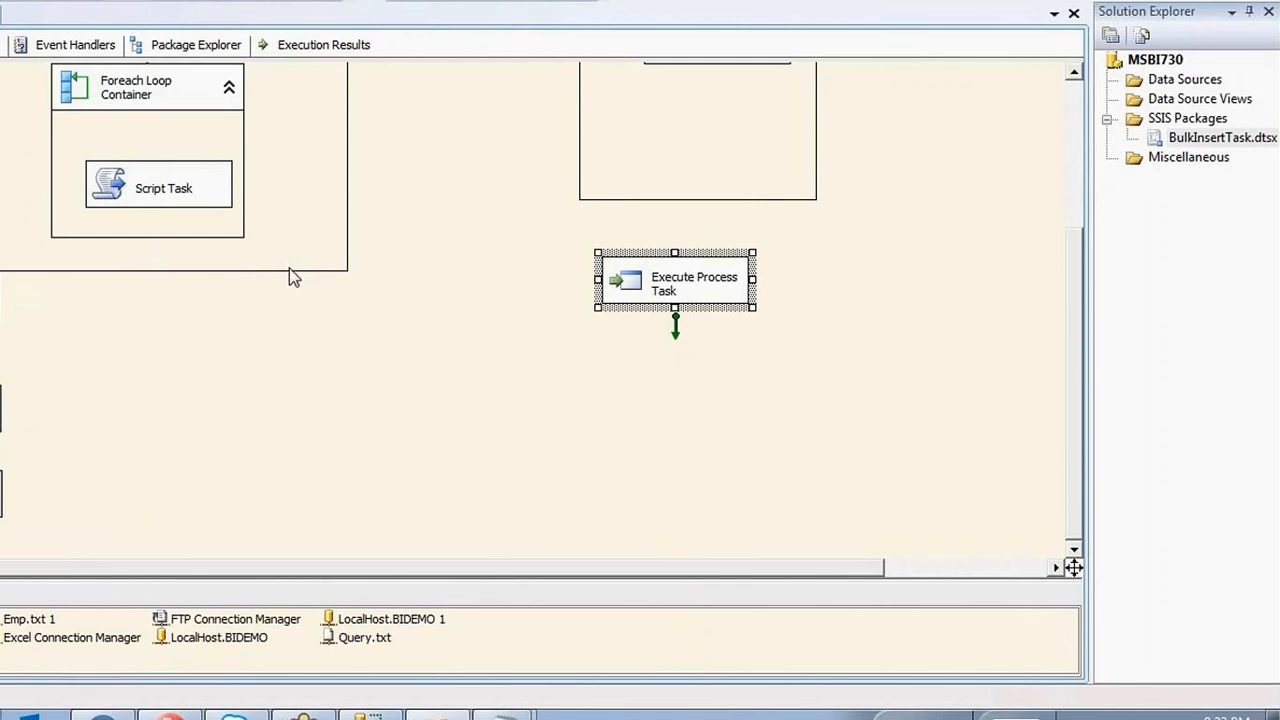
{"action": "left_click", "coordinate": [10, 668]}
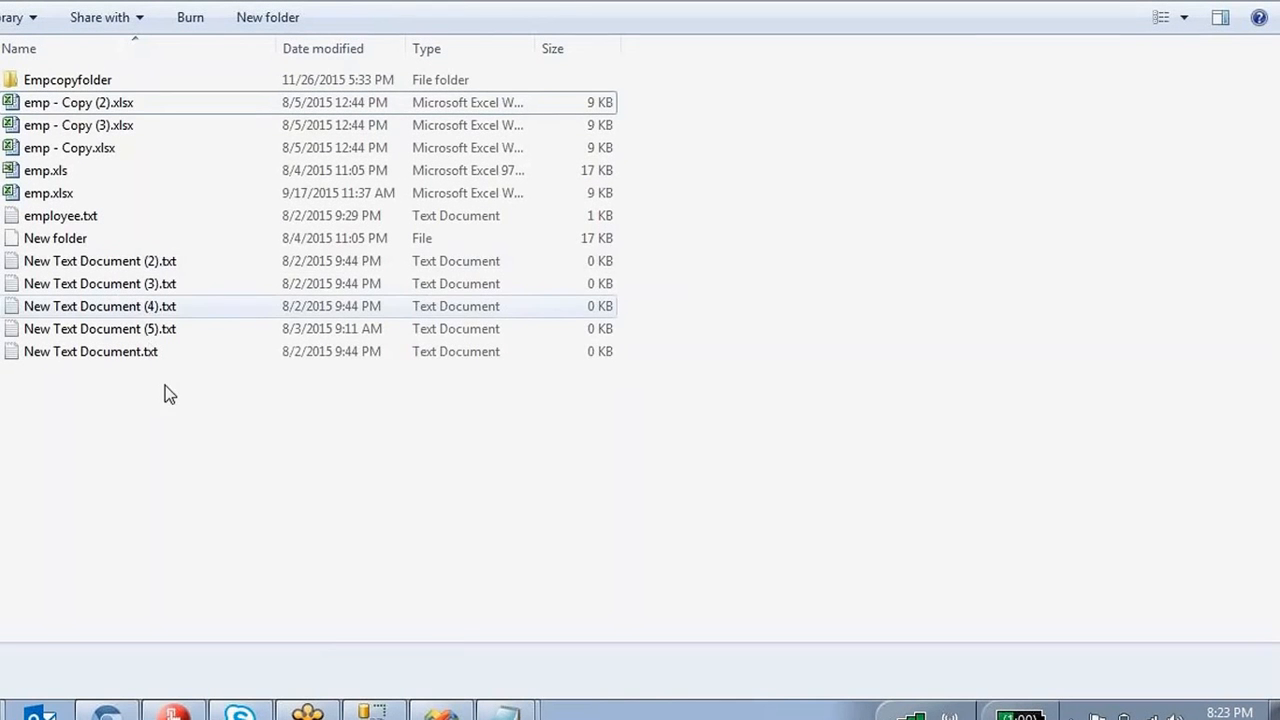
{"action": "left_click", "coordinate": [55, 105]}
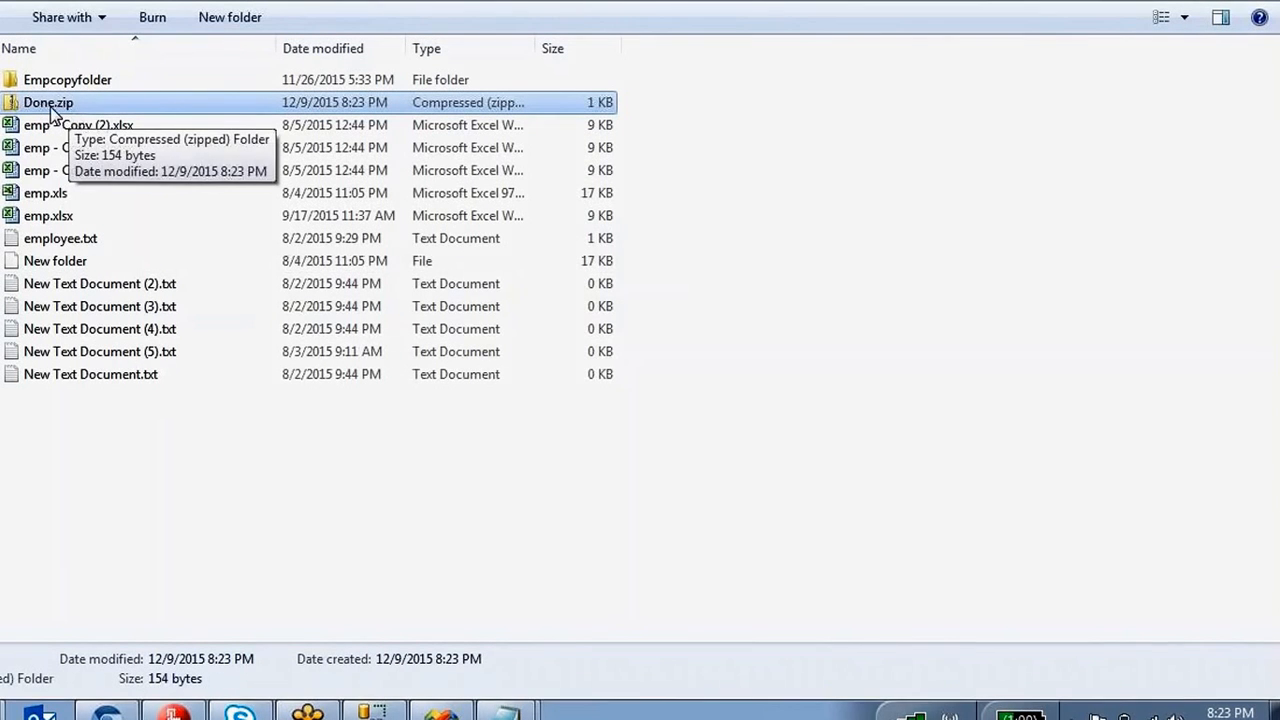
{"action": "left_click", "coordinate": [423, 710]}
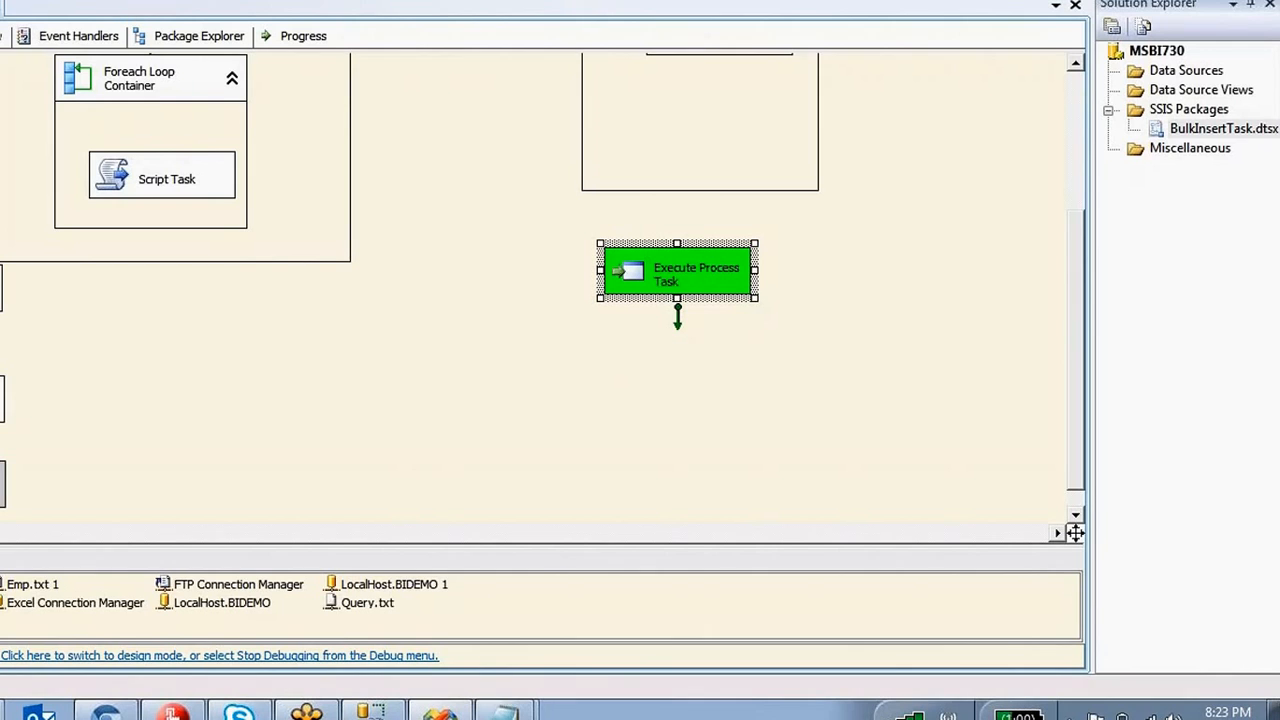
{"action": "key", "text": "shift+F5"}
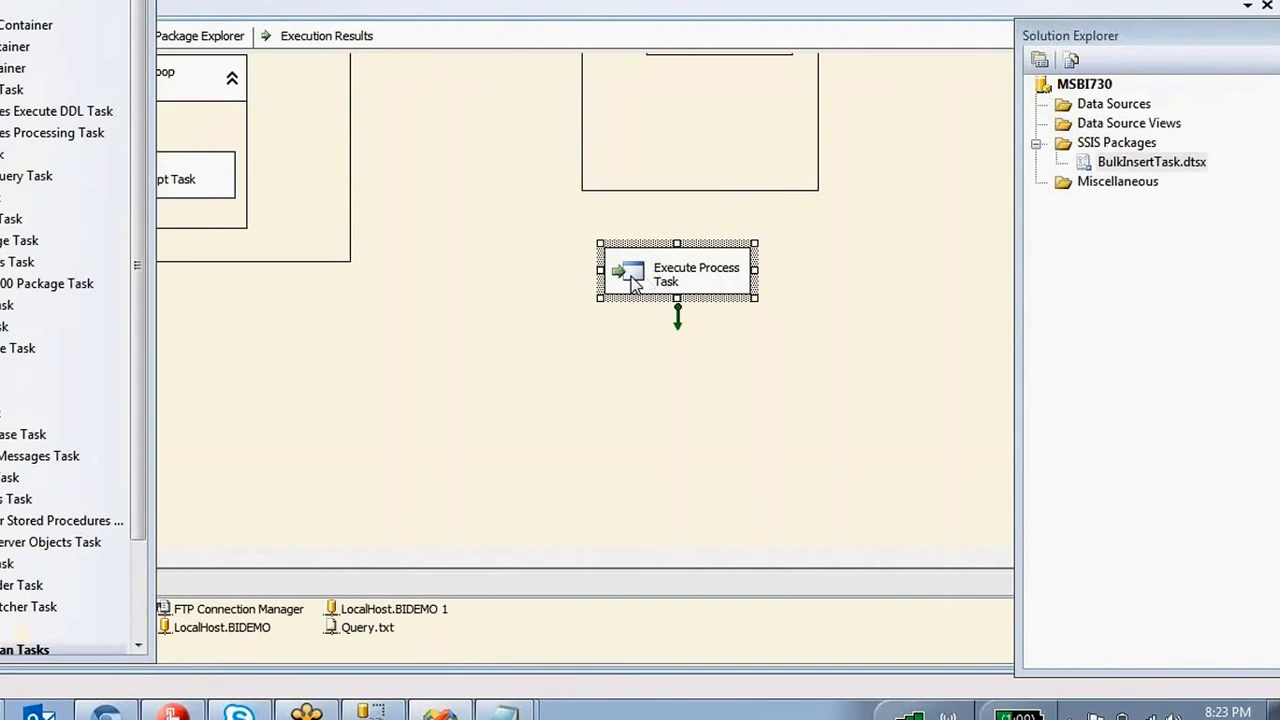
Change the task's Arguments from Done.zip to Dest\Delete.zip, then start executing the task.
{"action": "double_click", "coordinate": [700, 280]}
{"action": "left_click", "coordinate": [236, 128]}
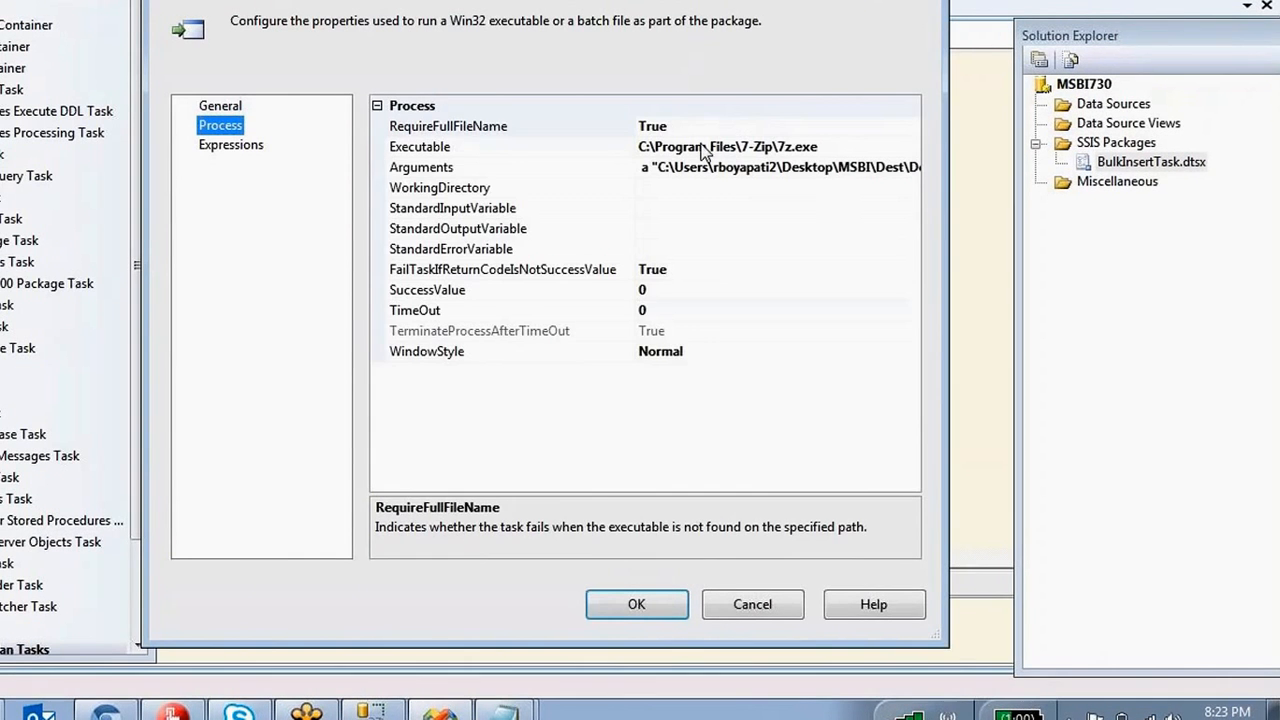
{"action": "left_click", "coordinate": [866, 168]}
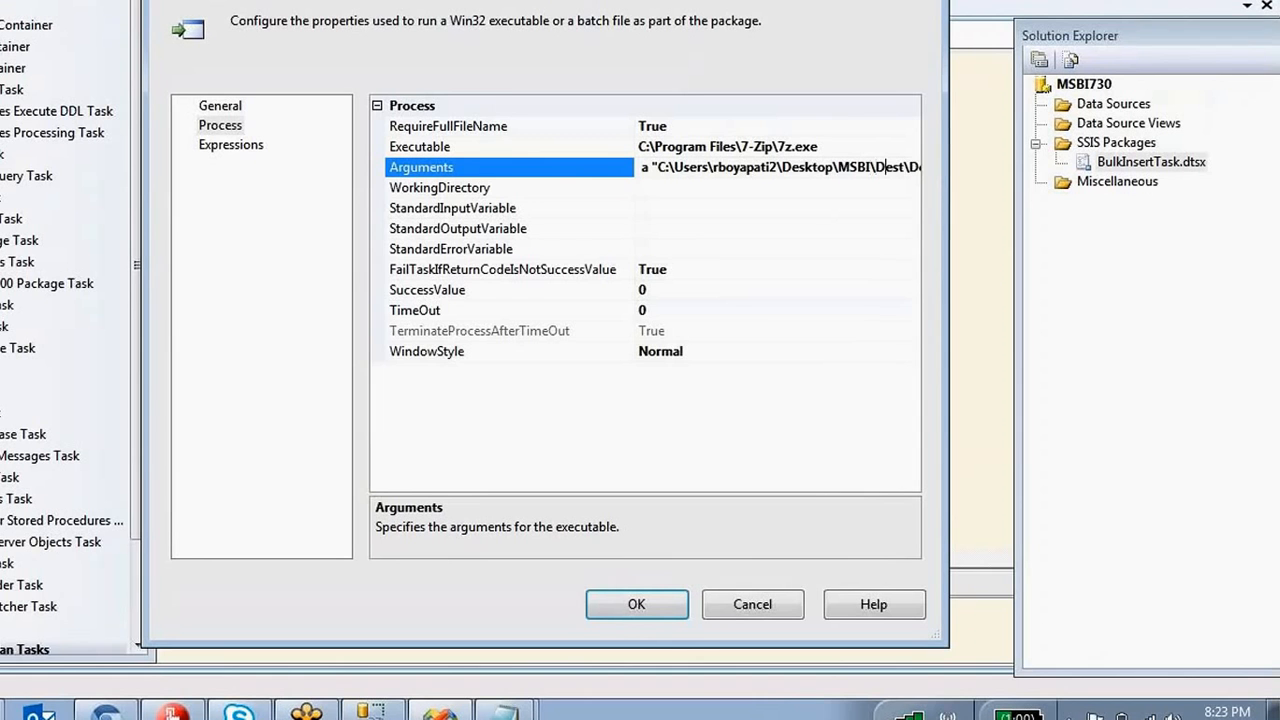
{"action": "key", "text": "Right"}
{"action": "key", "text": "Right"}
{"action": "key", "text": "Right"}
{"action": "key", "text": "Right"}
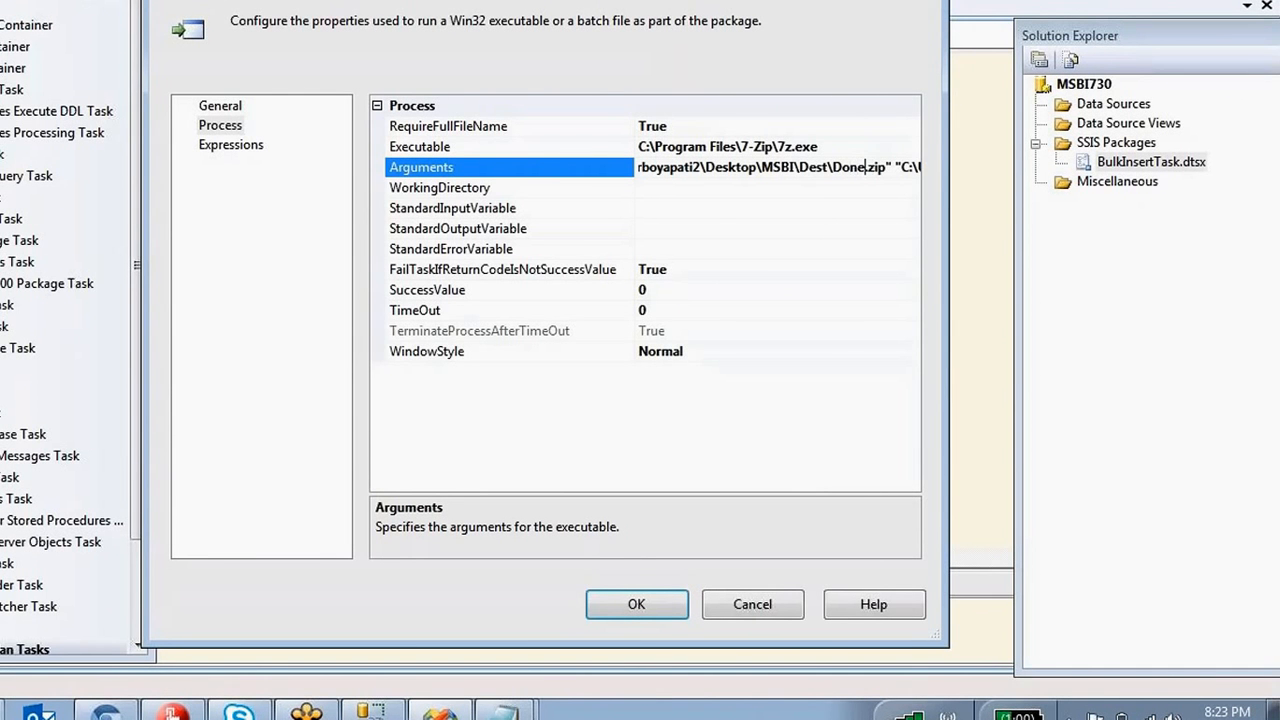
{"action": "key", "text": "Delete"}
{"action": "key", "text": "Delete"}
{"action": "key", "text": "BackSpace"}
{"action": "key", "text": "BackSpace"}
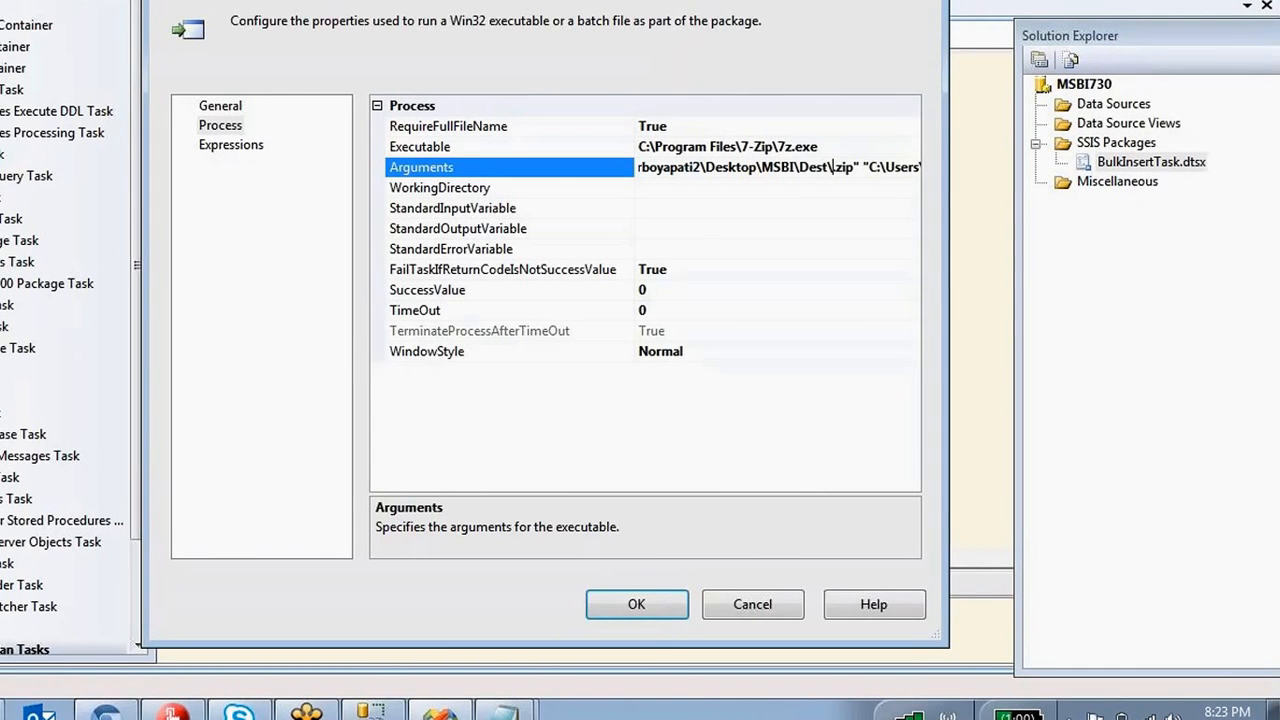
{"action": "type", "text": "Delete"}
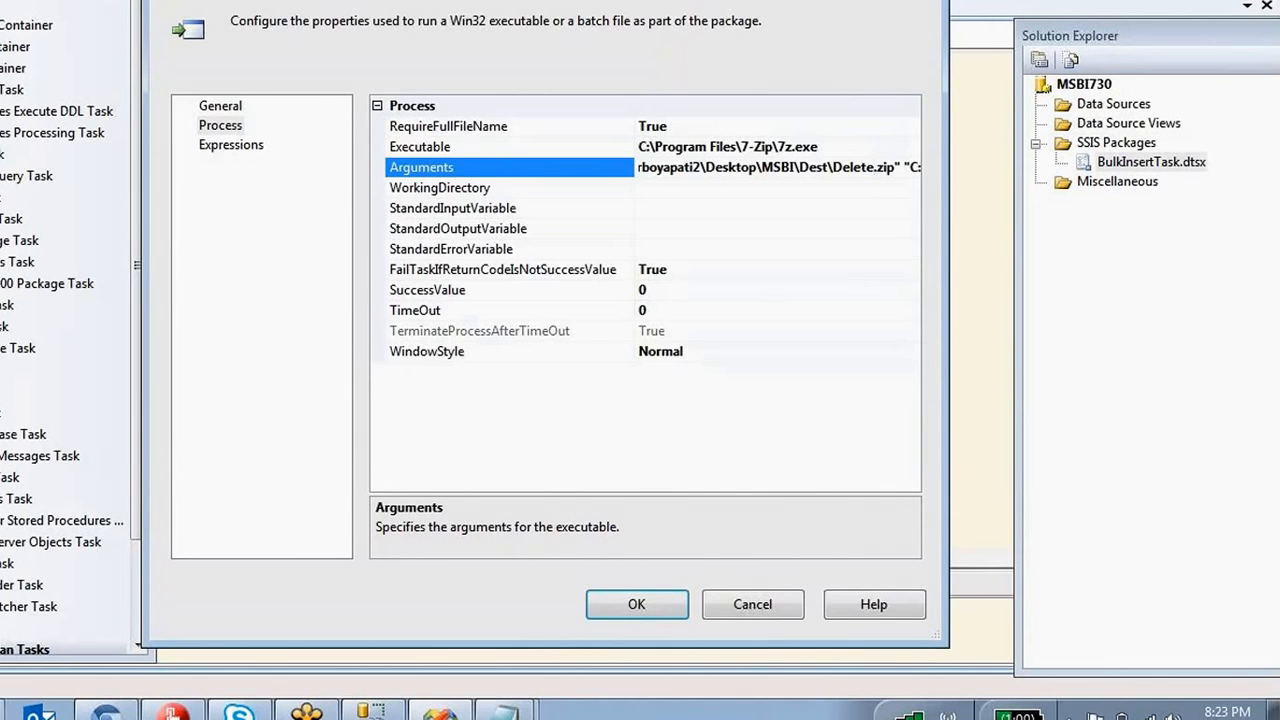
{"action": "left_click", "coordinate": [656, 606]}
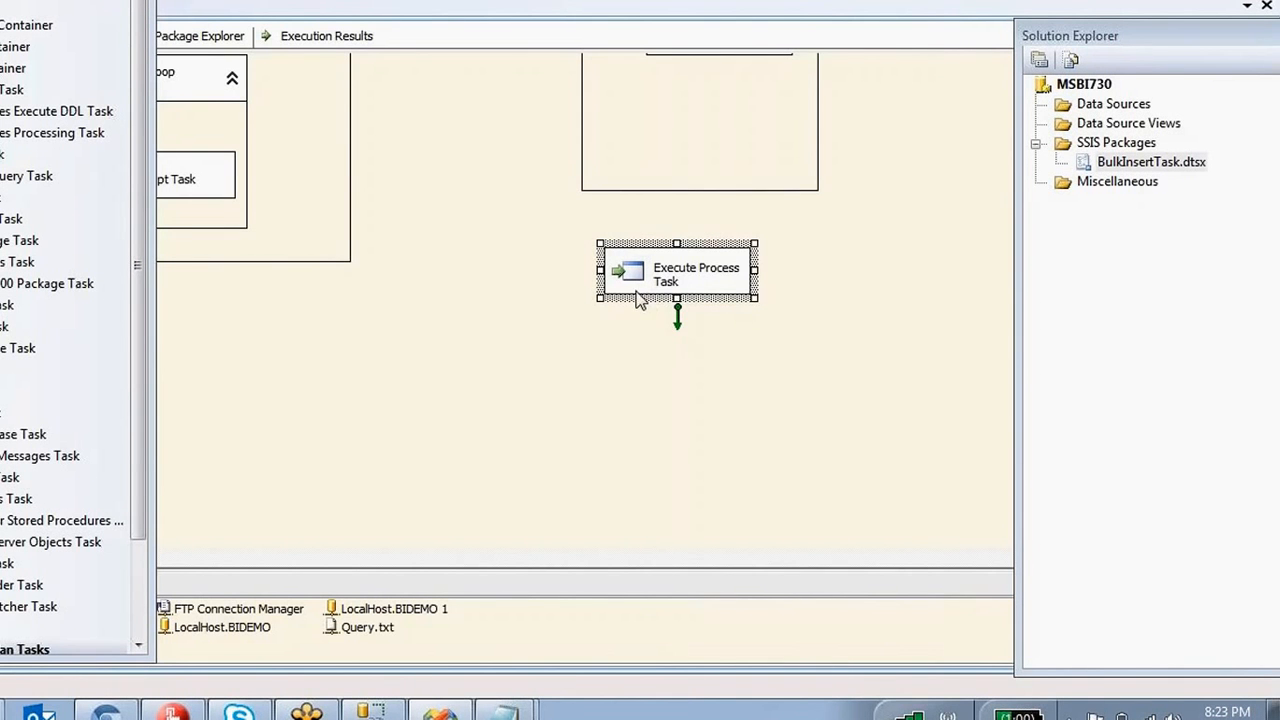
{"action": "right_click", "coordinate": [636, 286]}
Run the Execute Process Task, then open the newly created Delete.zip in Explorer.
{"action": "left_click", "coordinate": [738, 431]}
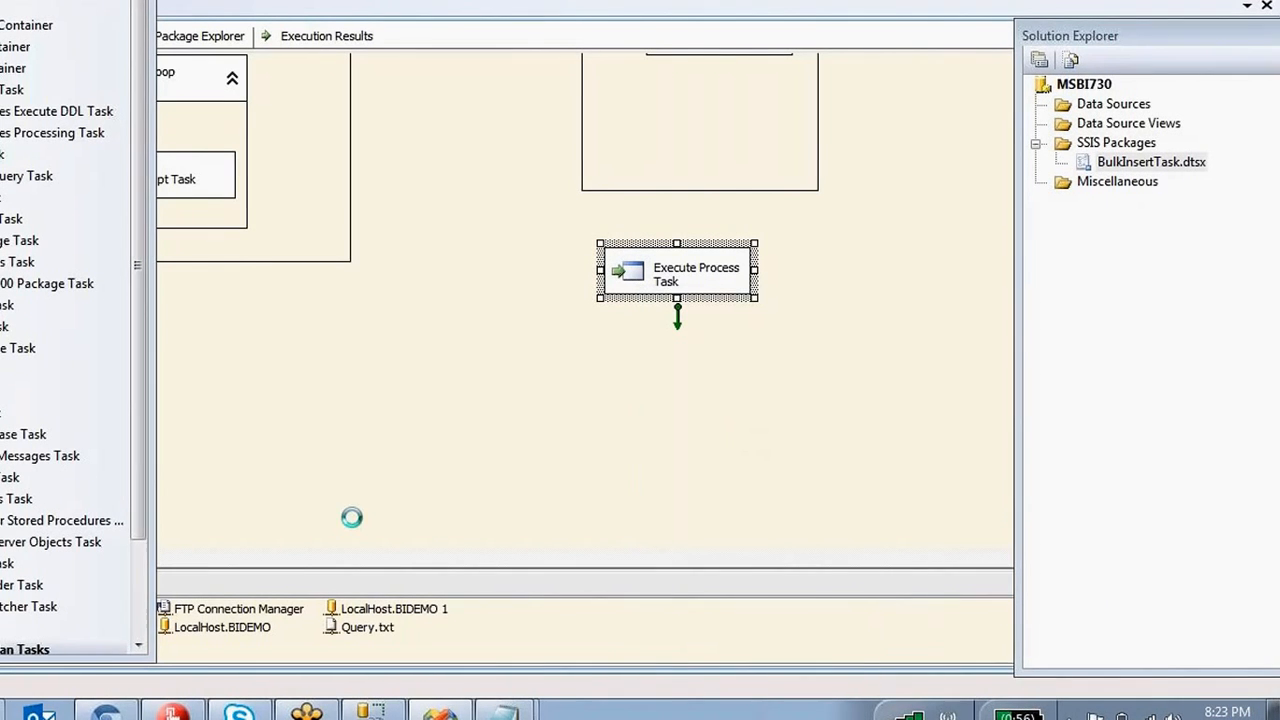
{"action": "left_click", "coordinate": [2, 711]}
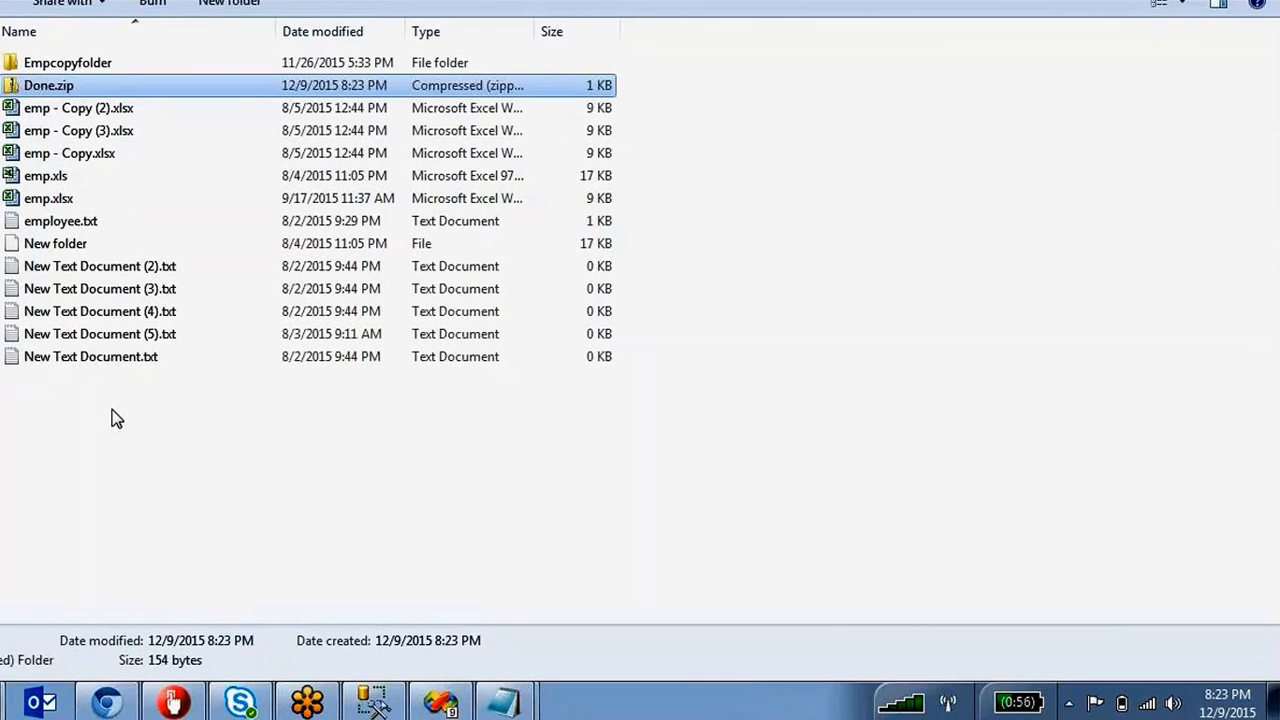
{"action": "left_click", "coordinate": [47, 88]}
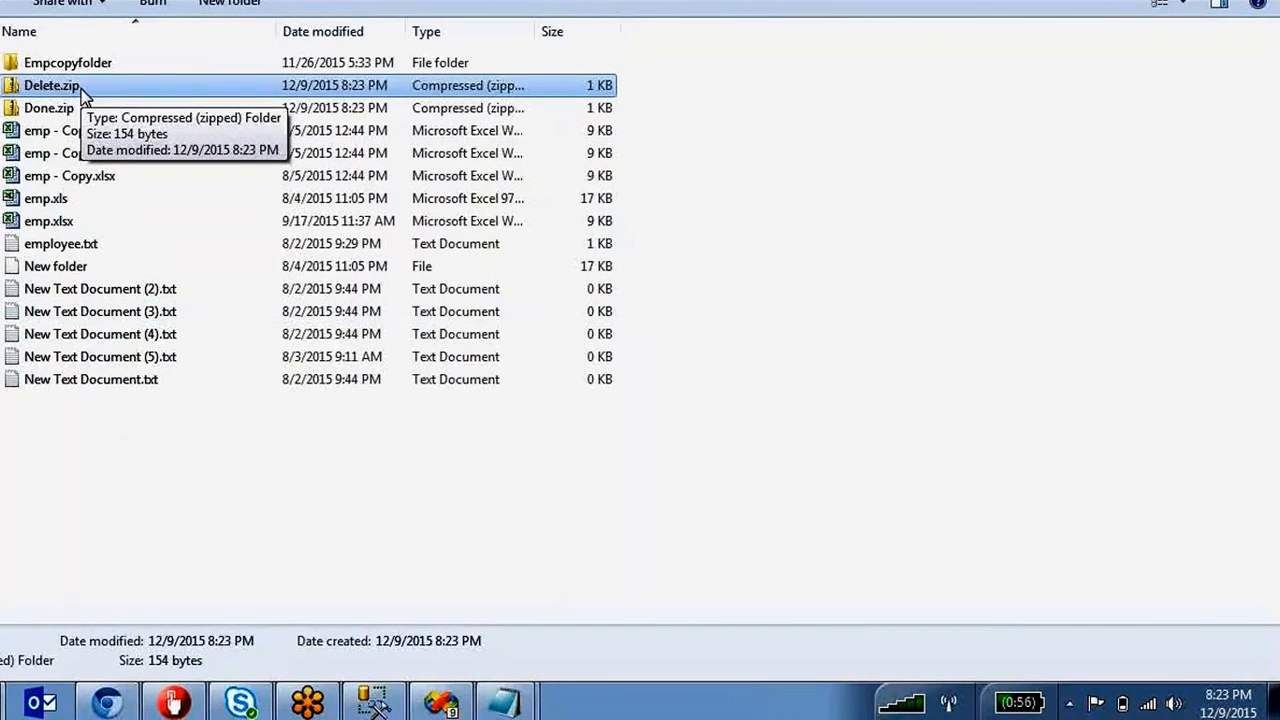
{"action": "double_click", "coordinate": [52, 86]}
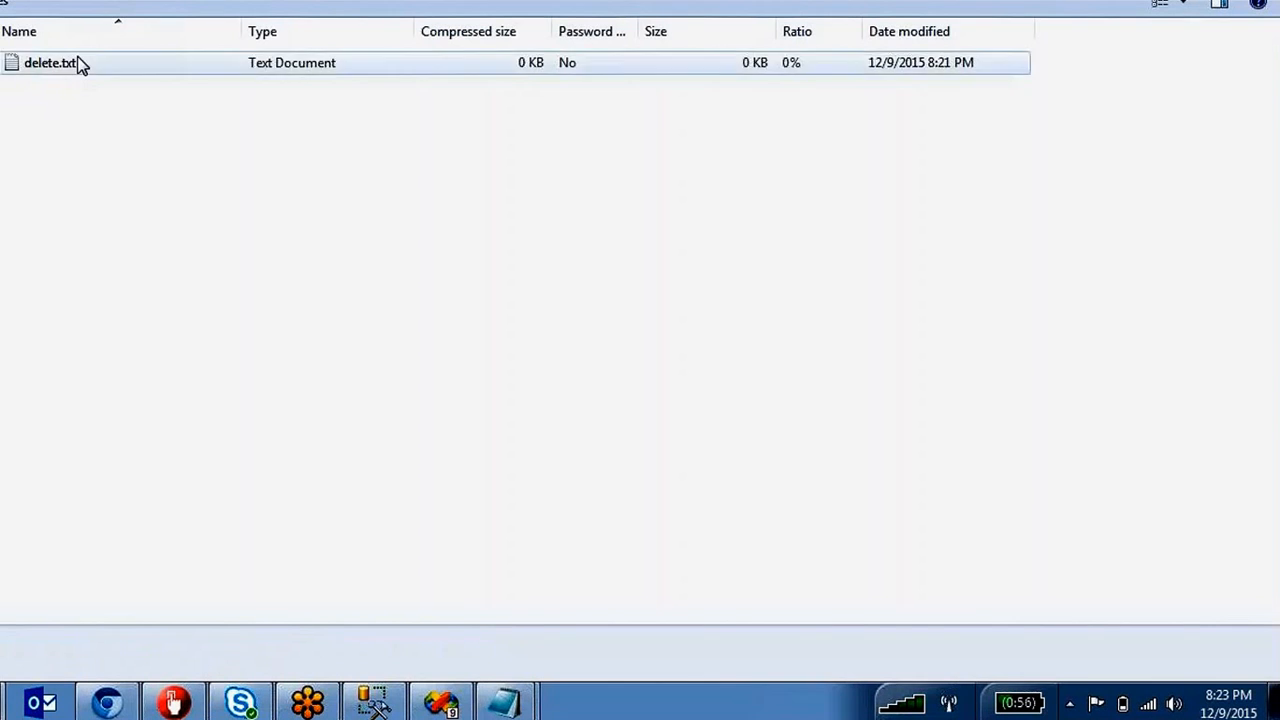
View delete.txt inside Delete.zip, then go back and open Done.zip to compare.
{"action": "double_click", "coordinate": [77, 62]}
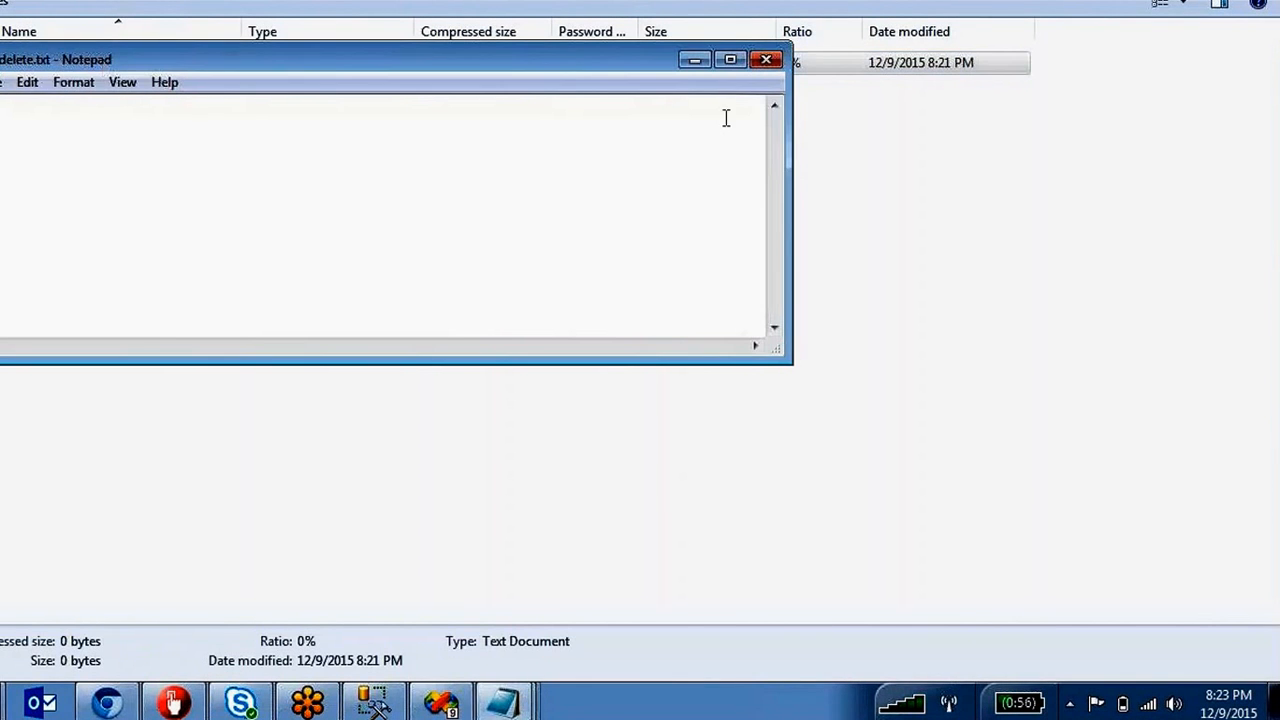
{"action": "left_click", "coordinate": [764, 64]}
{"action": "key", "text": "BackSpace"}
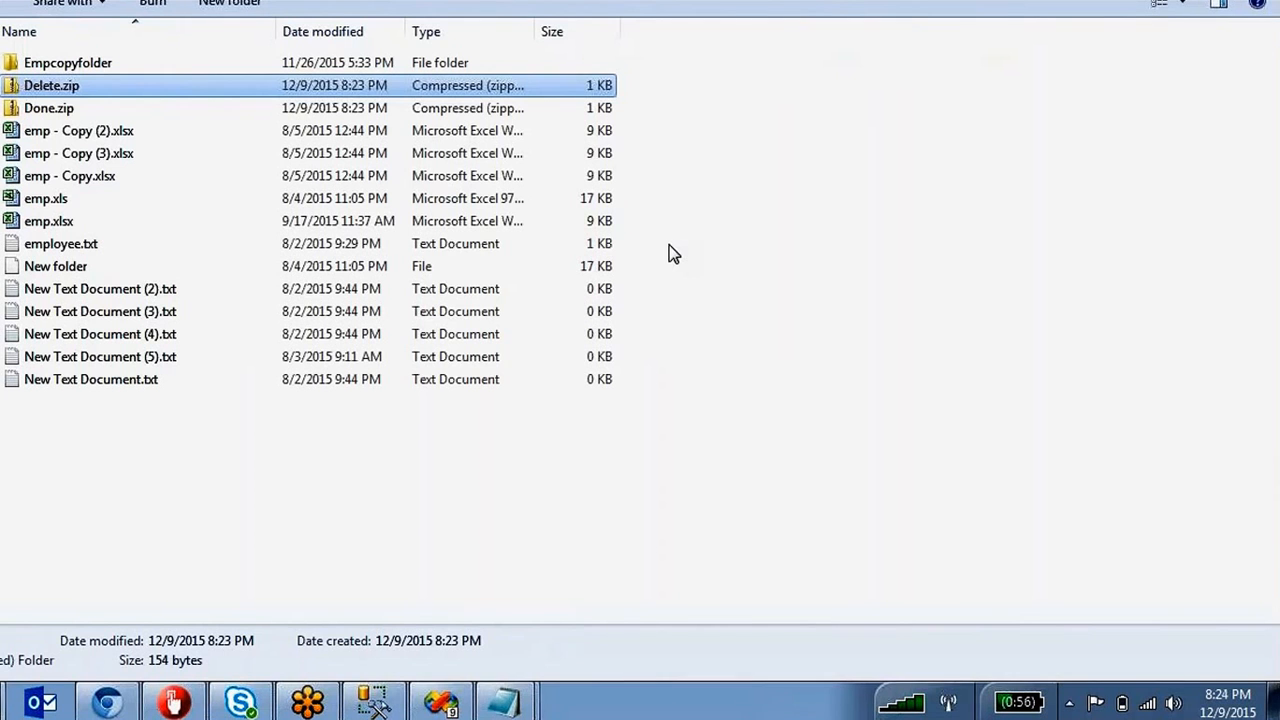
{"action": "left_click", "coordinate": [41, 110]}
{"action": "double_click", "coordinate": [40, 110]}
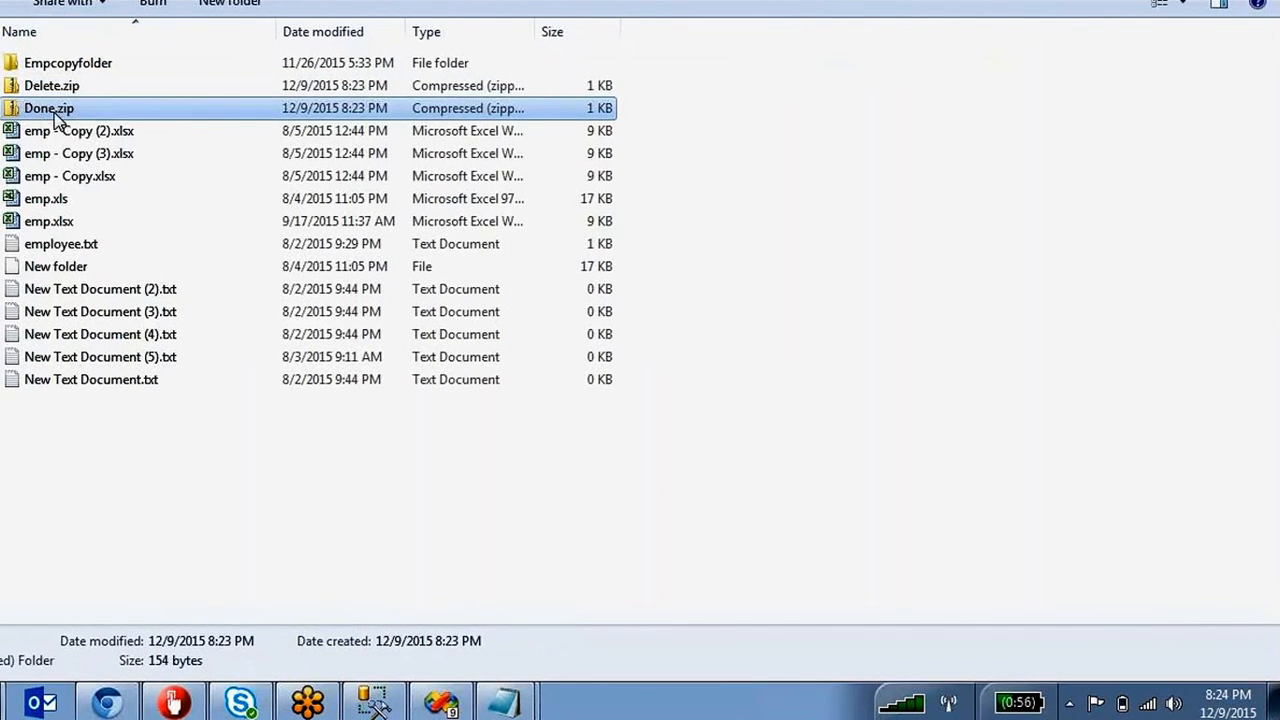
Stop debugging the package and switch to the sevenzipprocess.txt notes in Notepad.
{"action": "key", "text": "alt+Tab"}
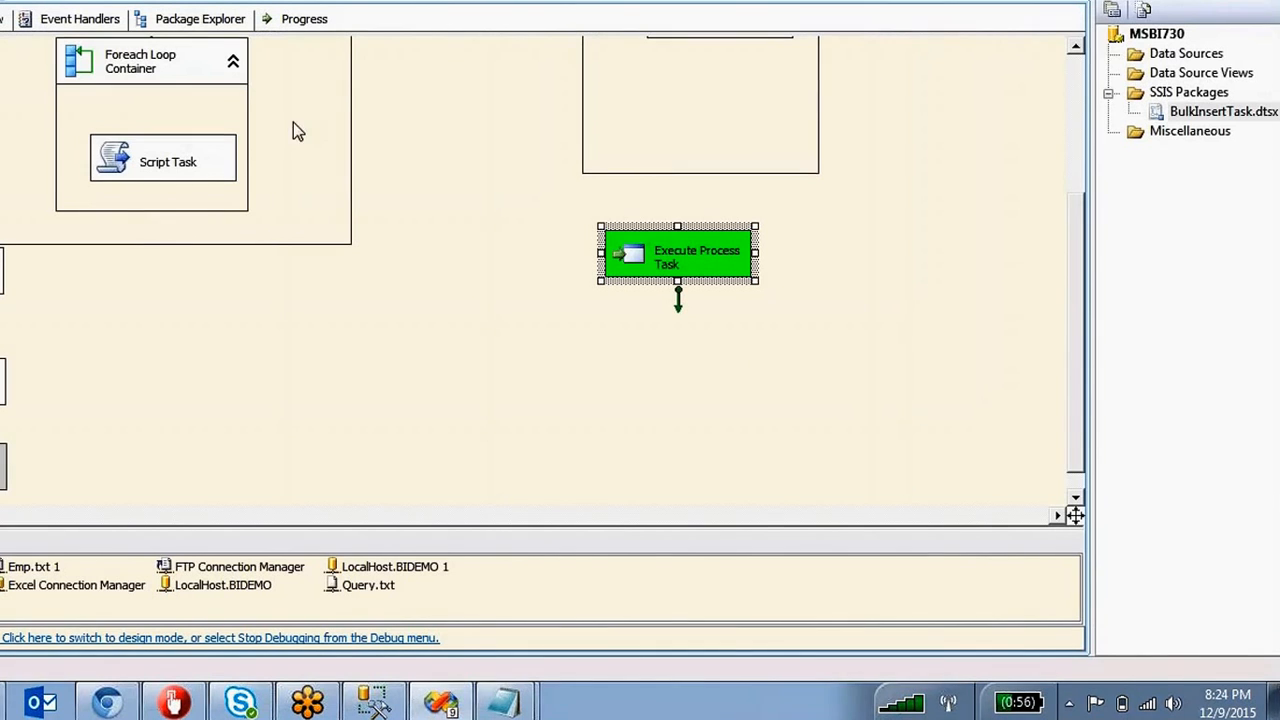
{"action": "key", "text": "shift+F5"}
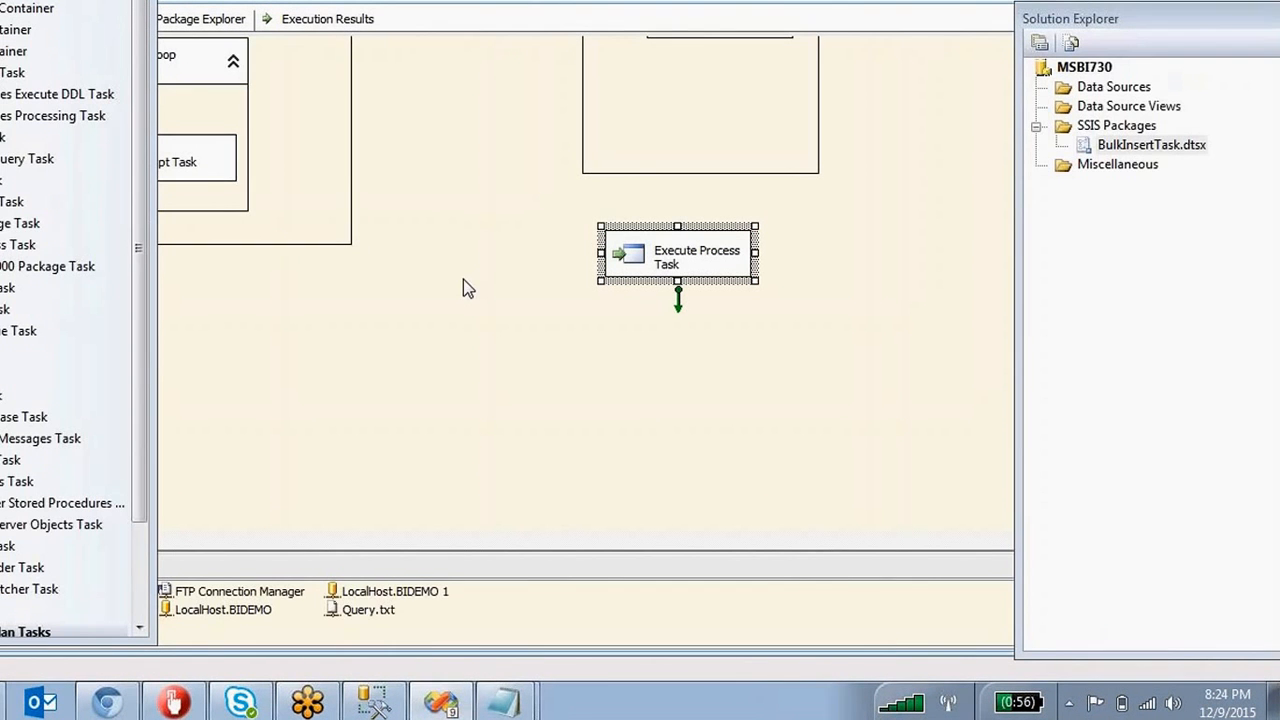
{"action": "left_click", "coordinate": [502, 706]}
{"action": "left_click", "coordinate": [462, 621]}
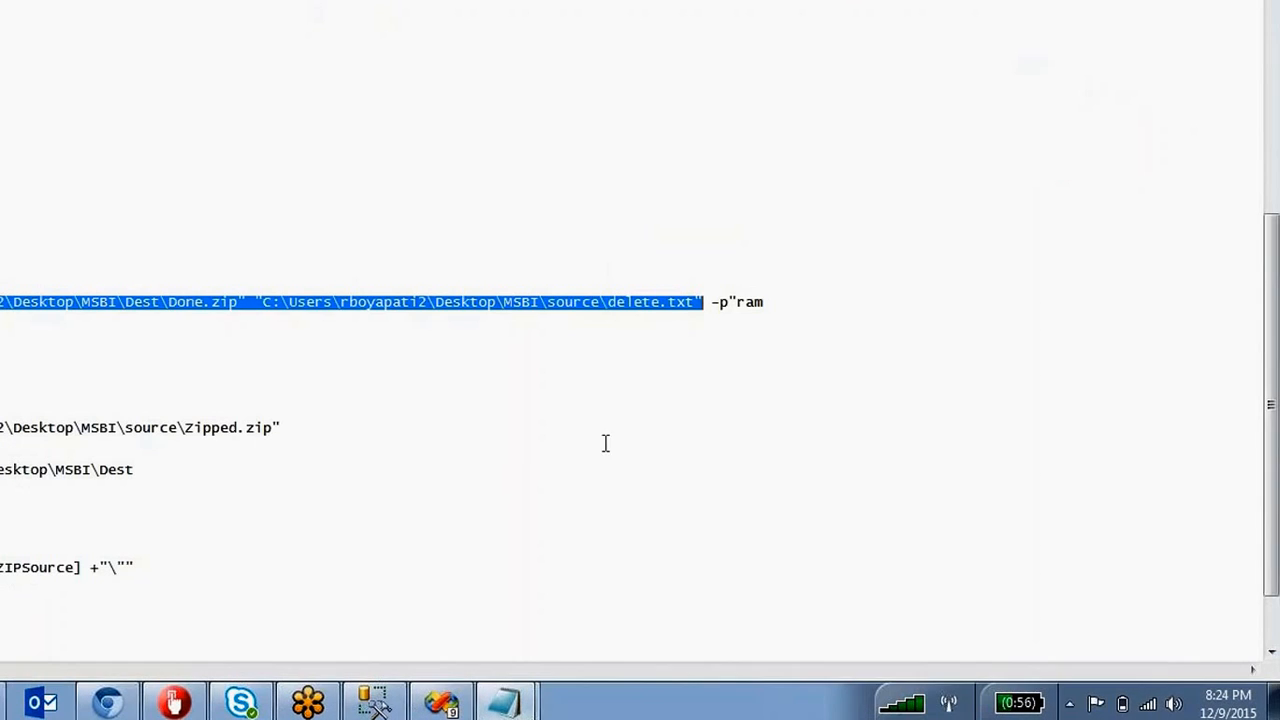
Append -p and the copied archive password to the 7z command line, then select the whole line.
{"action": "left_click_drag", "start_coordinate": [768, 302], "coordinate": [728, 304]}
{"action": "key", "text": "ctrl+c"}
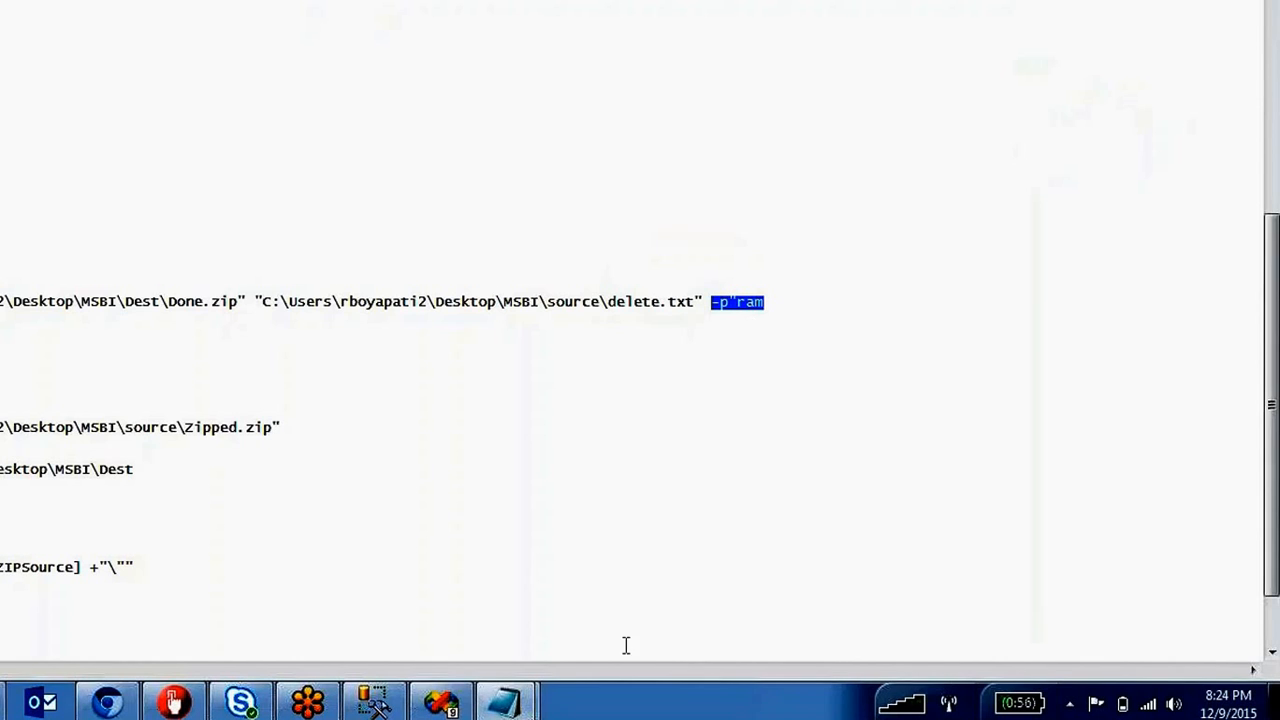
{"action": "left_click", "coordinate": [508, 705]}
{"action": "left_click", "coordinate": [480, 655]}
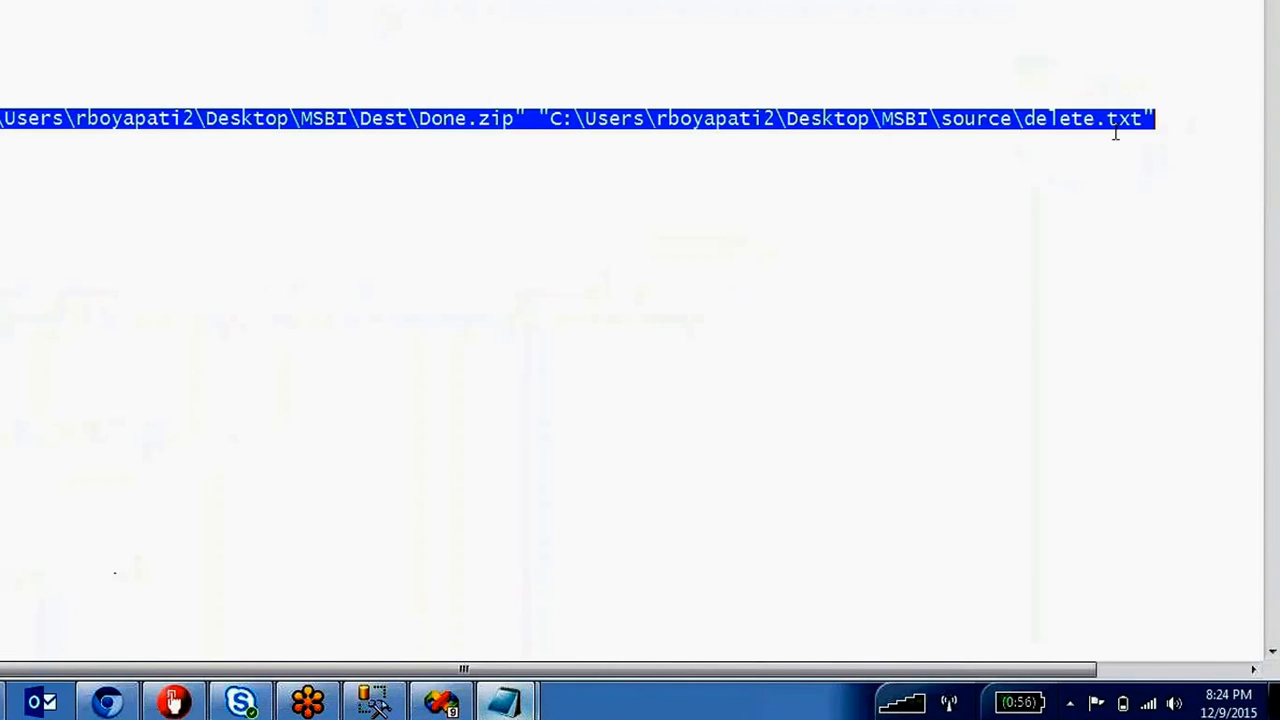
{"action": "left_click", "coordinate": [1188, 120]}
{"action": "key", "text": "ctrl+v"}
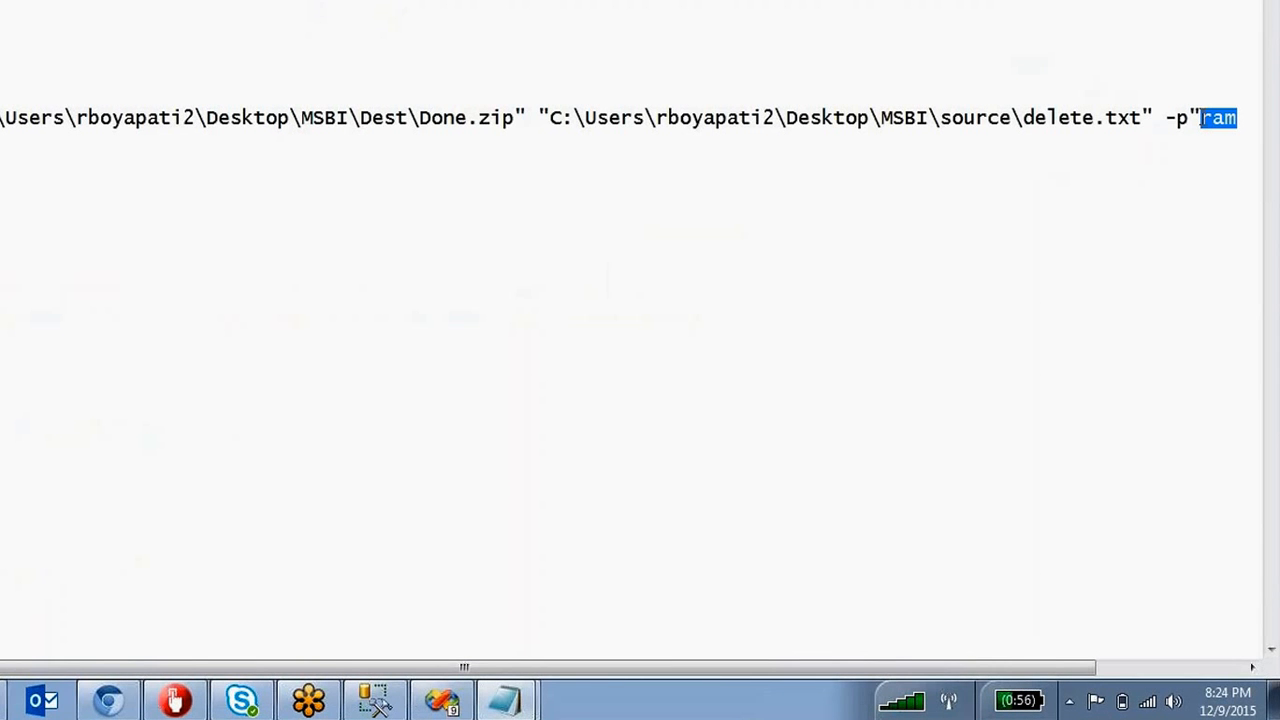
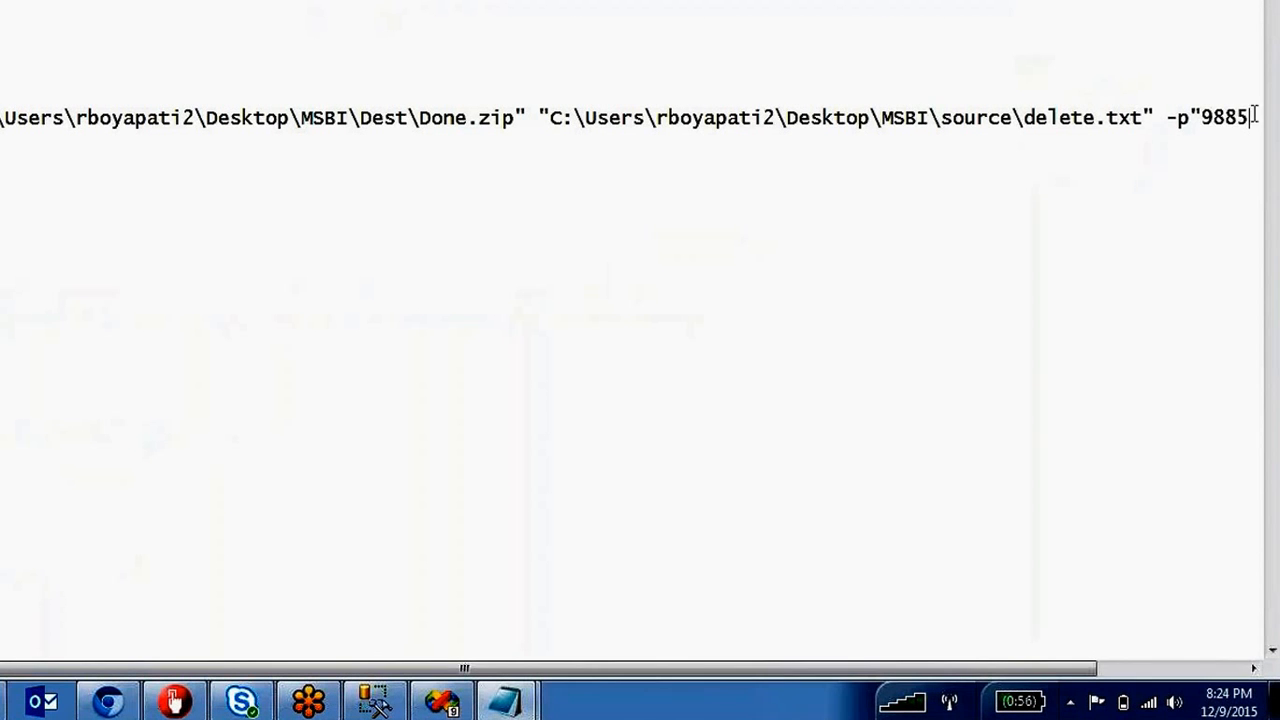
{"action": "left_click_drag", "start_coordinate": [1251, 117], "coordinate": [2, 118]}
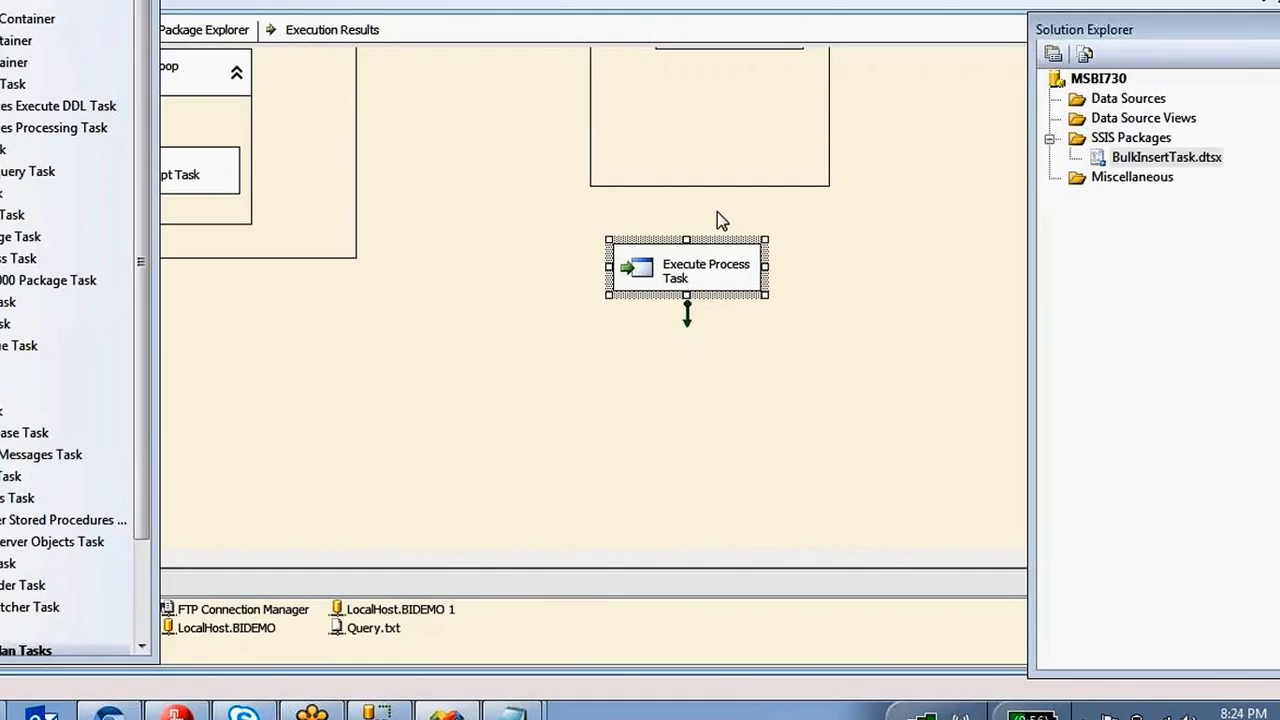
Replace the task's Arguments with the full 7z command ending in the -p password option.
{"action": "double_click", "coordinate": [700, 271]}
{"action": "left_click", "coordinate": [328, 122]}
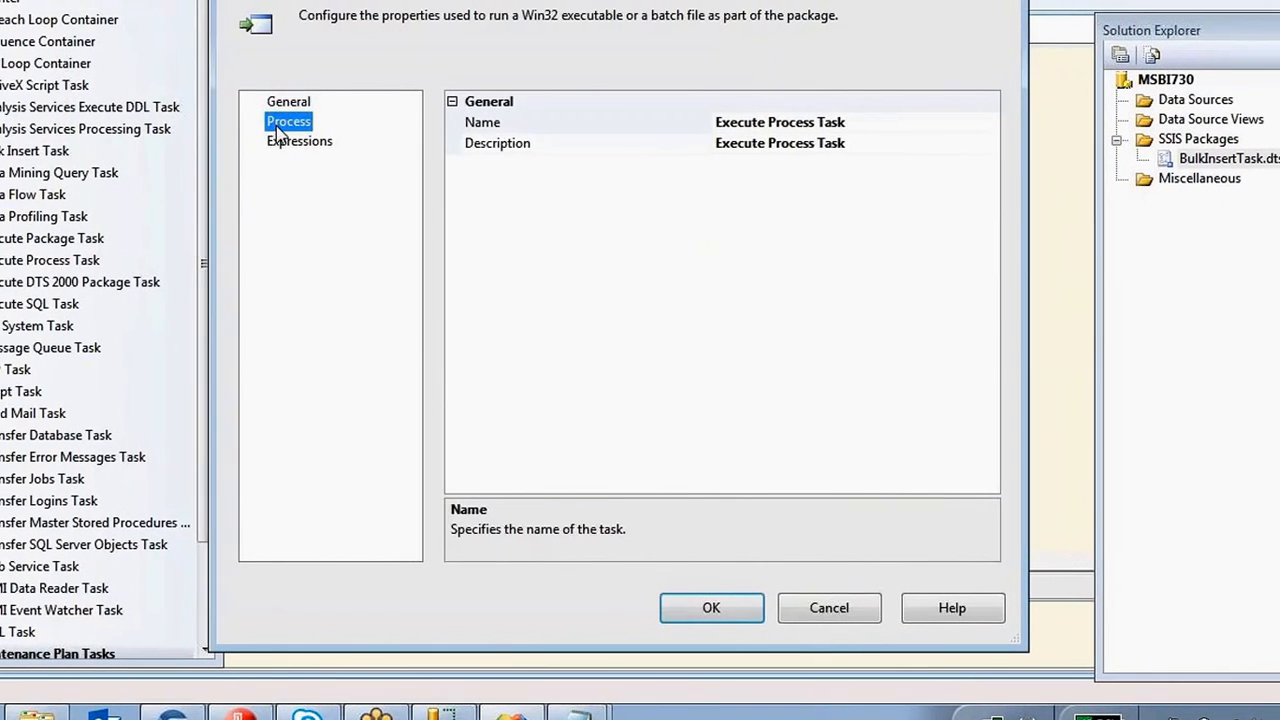
{"action": "left_click", "coordinate": [754, 164]}
{"action": "key", "text": "ctrl+a"}
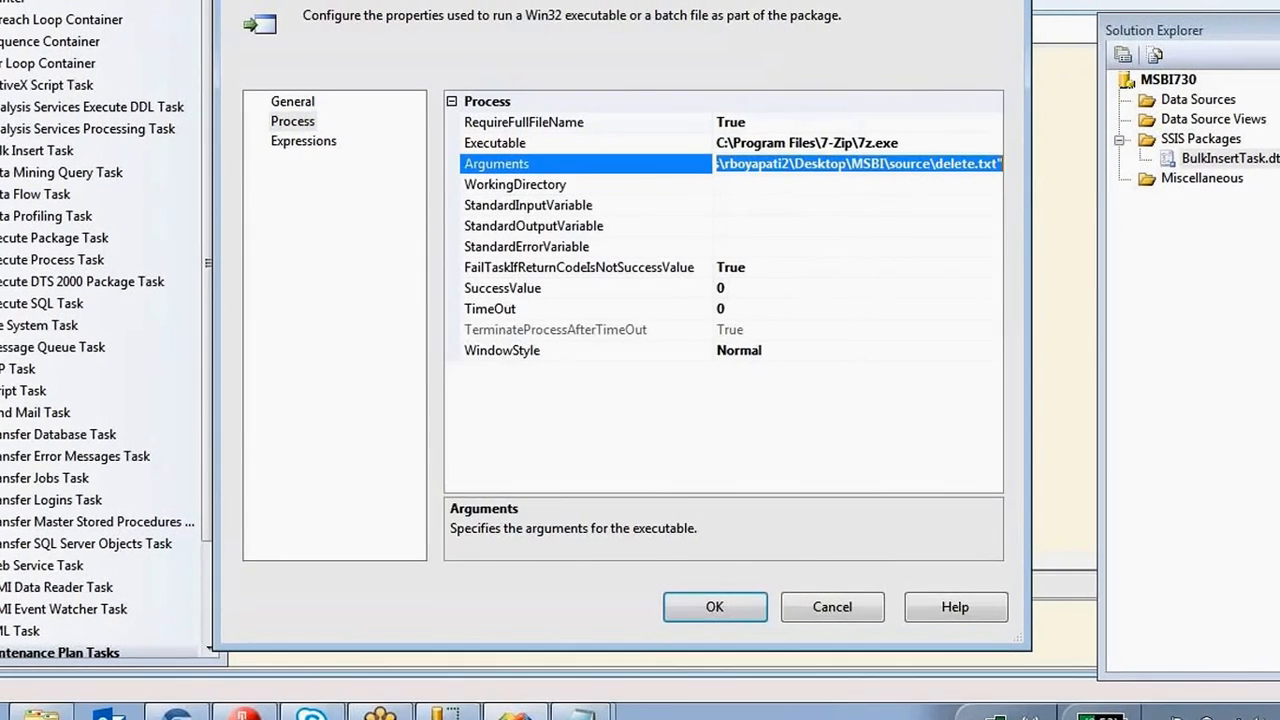
{"action": "key", "text": "Delete"}
{"action": "key", "text": "ctrl+v"}
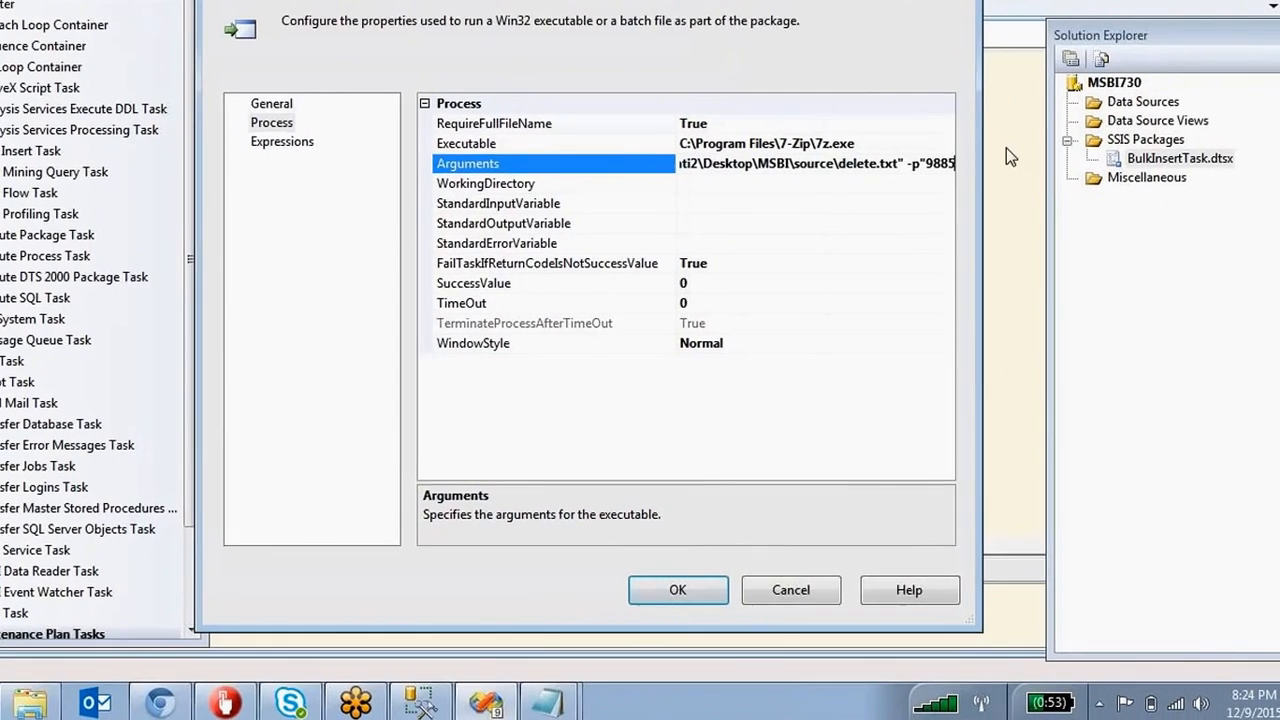
{"action": "left_click", "coordinate": [670, 589]}
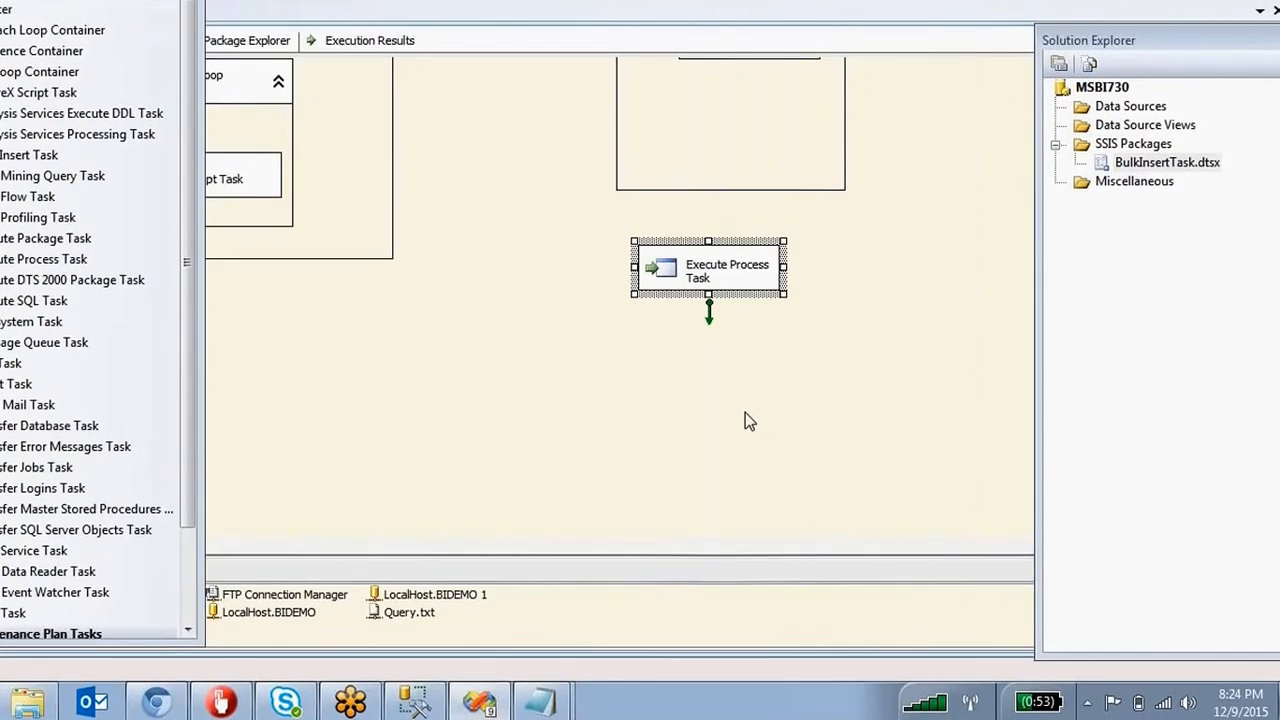
Reopen the task's Process page to verify the new arguments, then close it.
{"action": "left_click", "coordinate": [714, 357]}
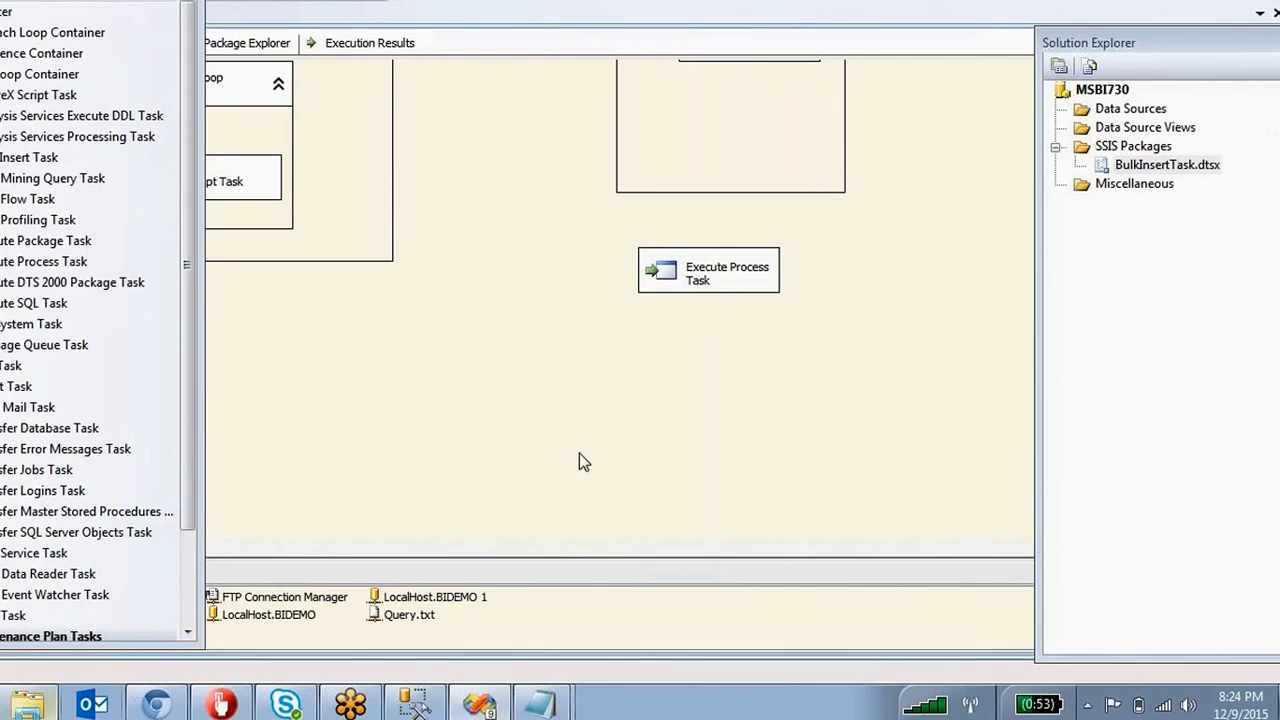
{"action": "double_click", "coordinate": [677, 271]}
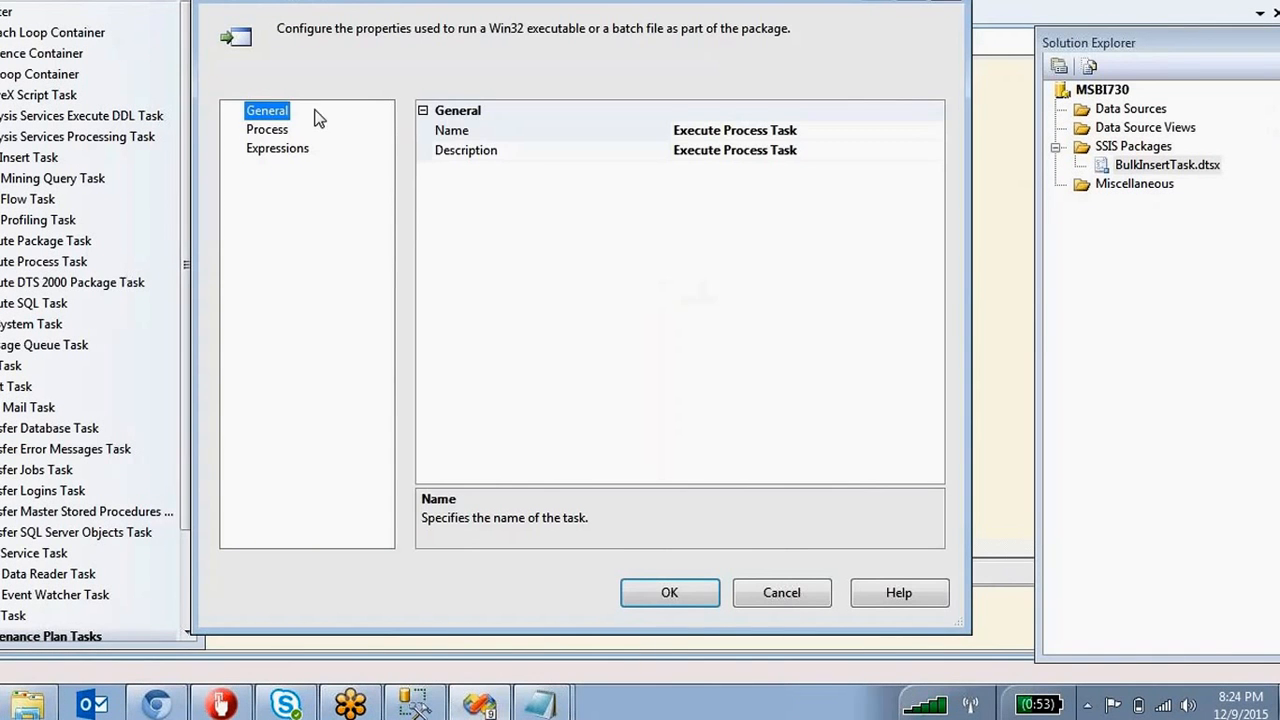
{"action": "left_click", "coordinate": [285, 129]}
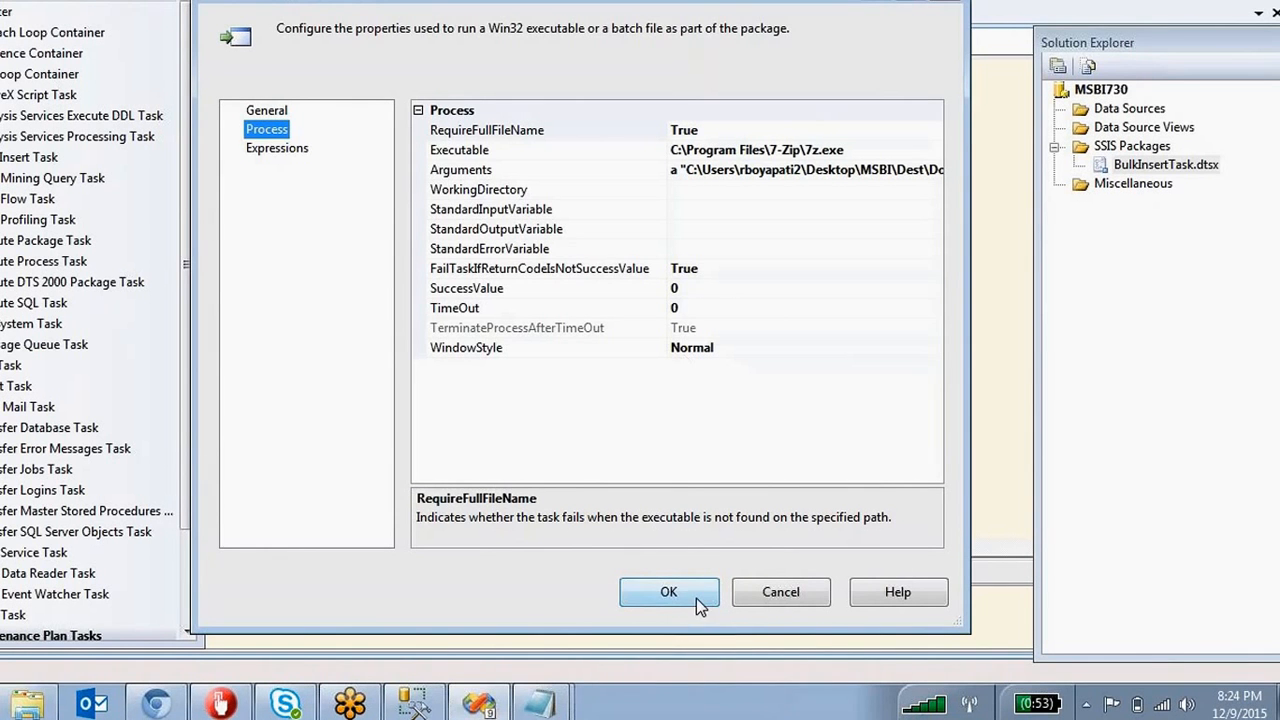
{"action": "left_click", "coordinate": [668, 592]}
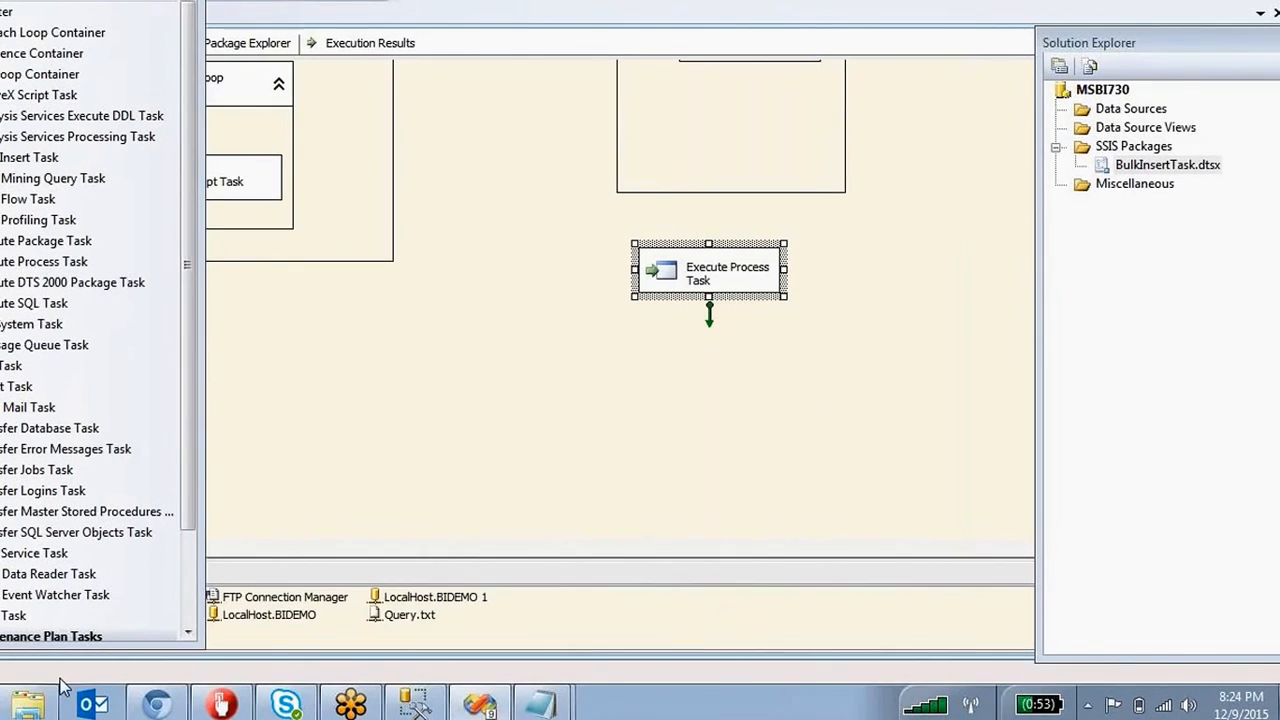
Bring the Explorer window to the front and restore it.
{"action": "left_click", "coordinate": [28, 703]}
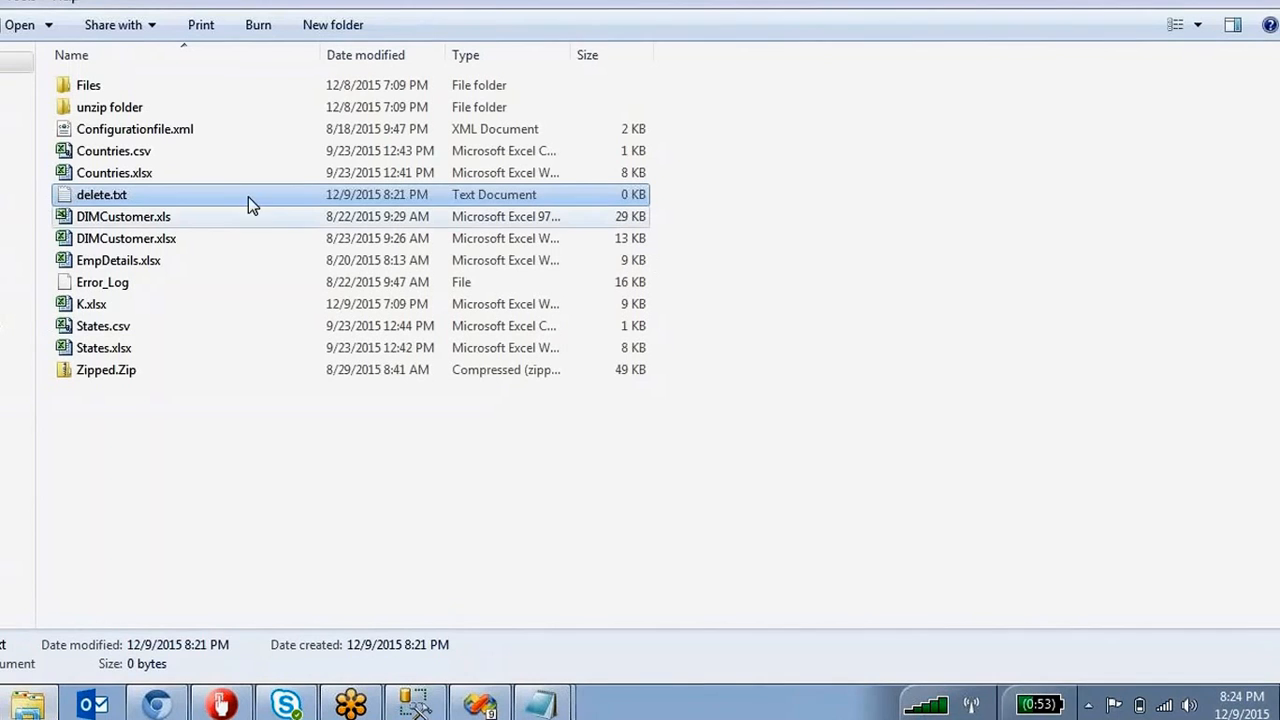
{"action": "left_click", "coordinate": [48, 705]}
{"action": "left_click", "coordinate": [48, 705]}
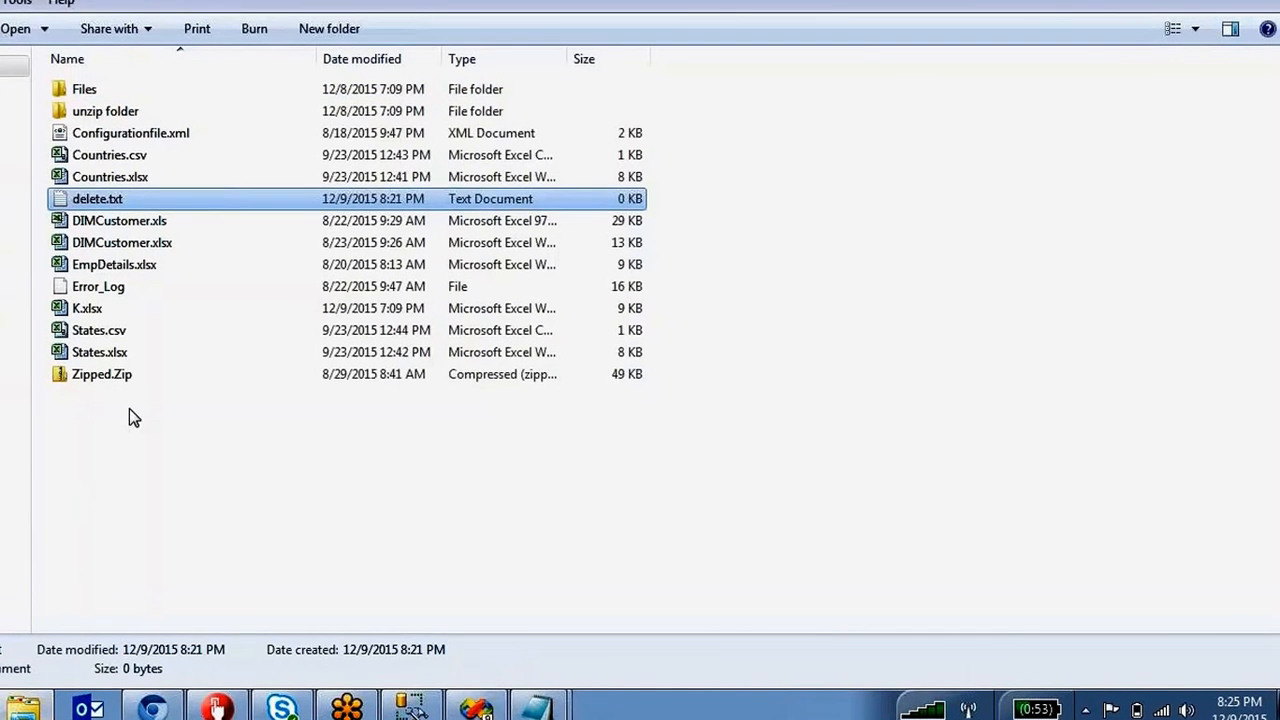
{"action": "left_click", "coordinate": [130, 408]}
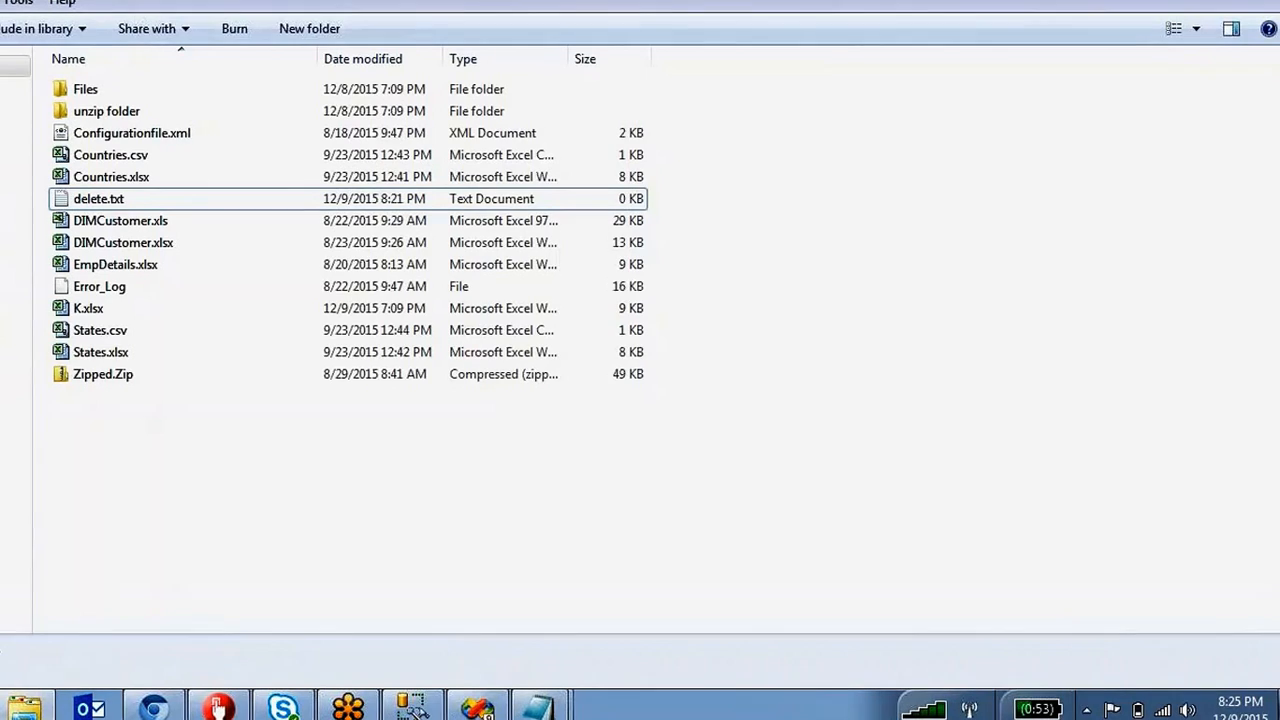
Go up to the Dest folder, delete Delete.zip, and return to the package designer.
{"action": "key", "text": "BackSpace"}
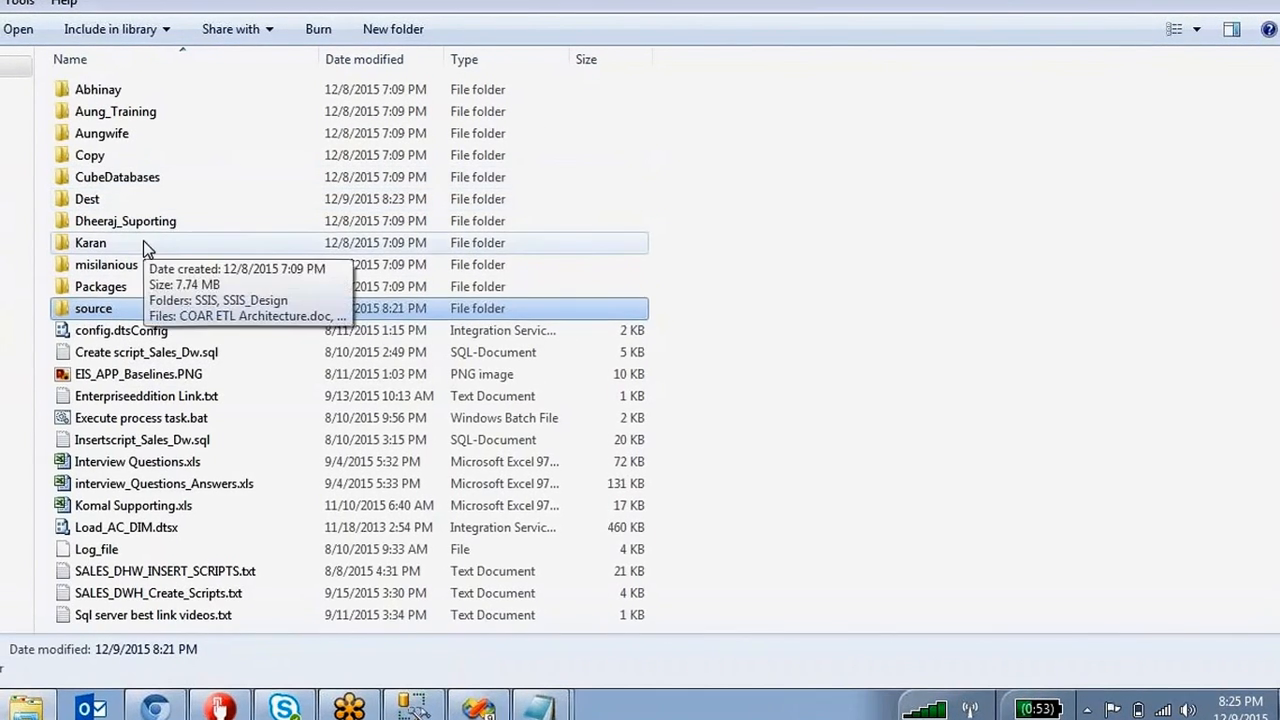
{"action": "key", "text": "d"}
{"action": "double_click", "coordinate": [106, 202]}
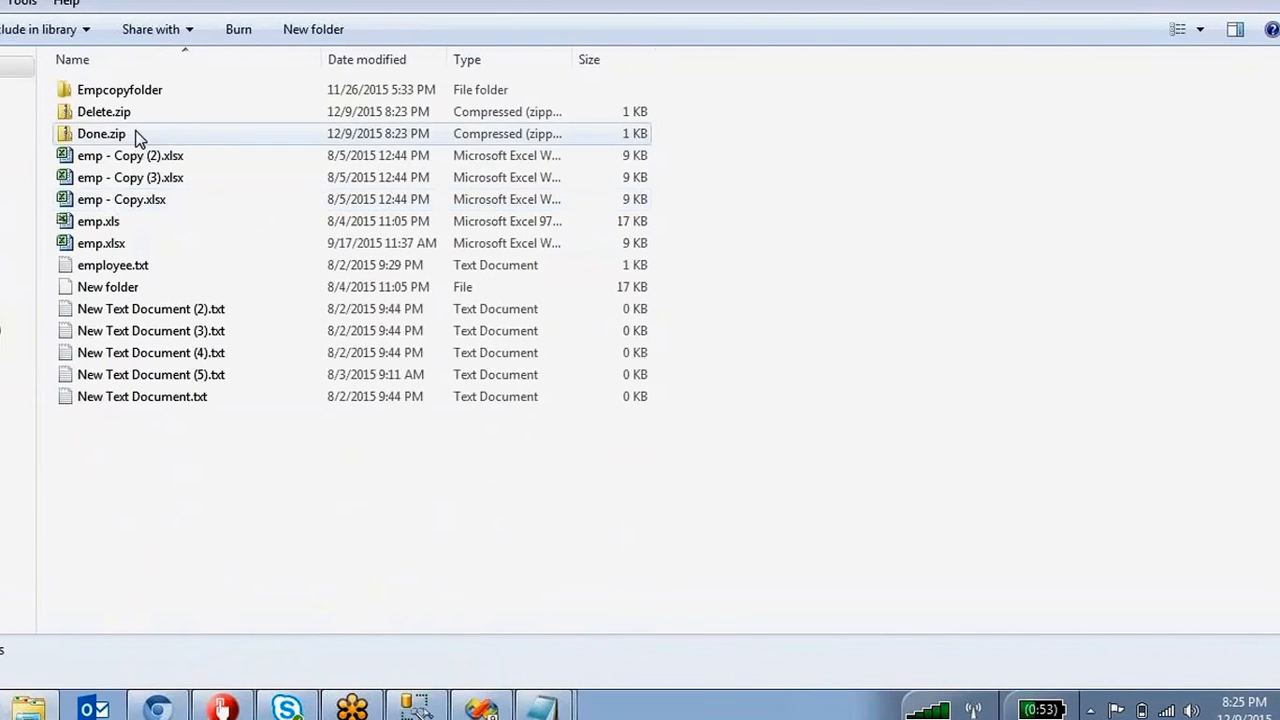
{"action": "left_click", "coordinate": [140, 112]}
{"action": "key", "text": "Delete"}
{"action": "key", "text": "Return"}
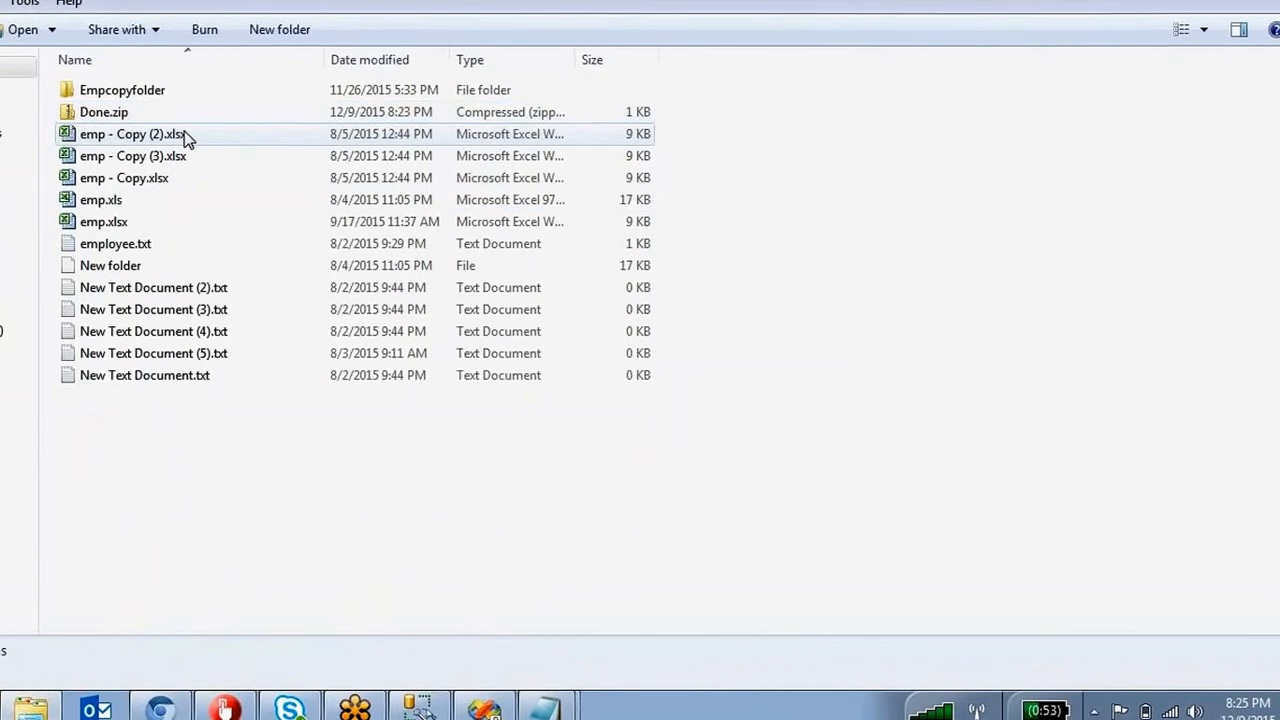
{"action": "key", "text": "alt+Tab"}
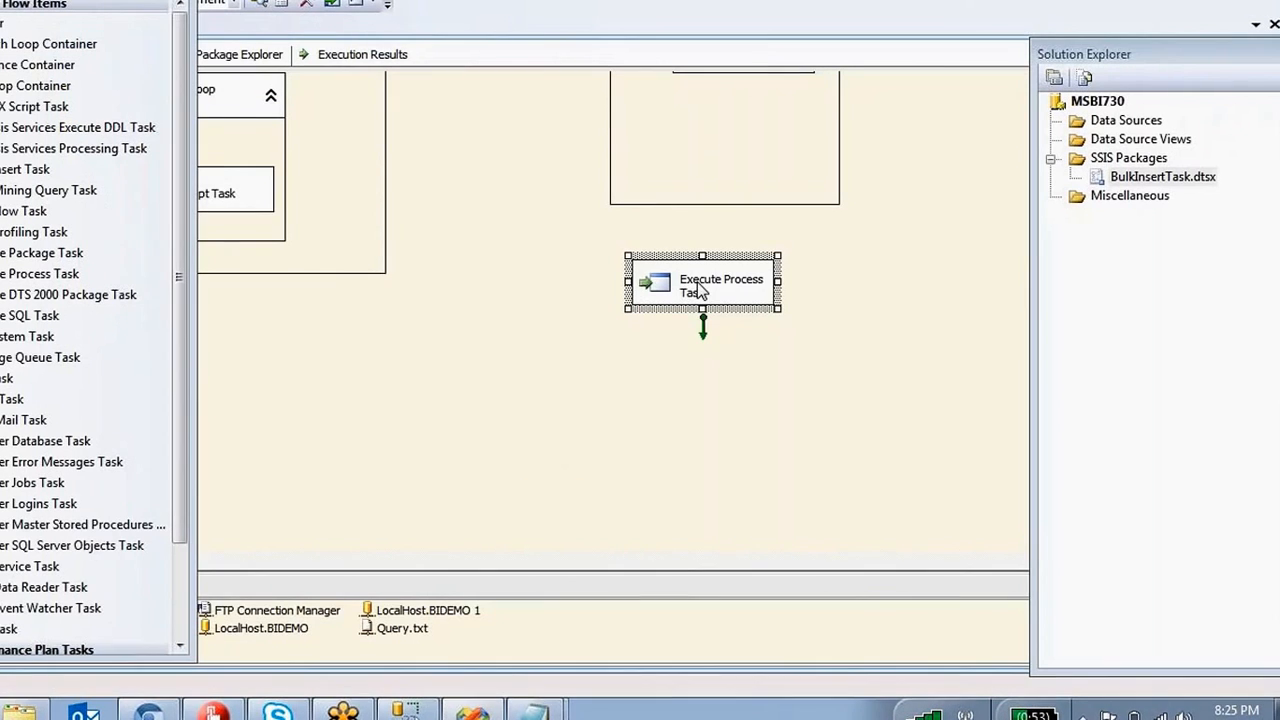
Execute the Execute Process Task again and switch to Explorer to check the output.
{"action": "right_click", "coordinate": [697, 282]}
{"action": "left_click", "coordinate": [760, 428]}
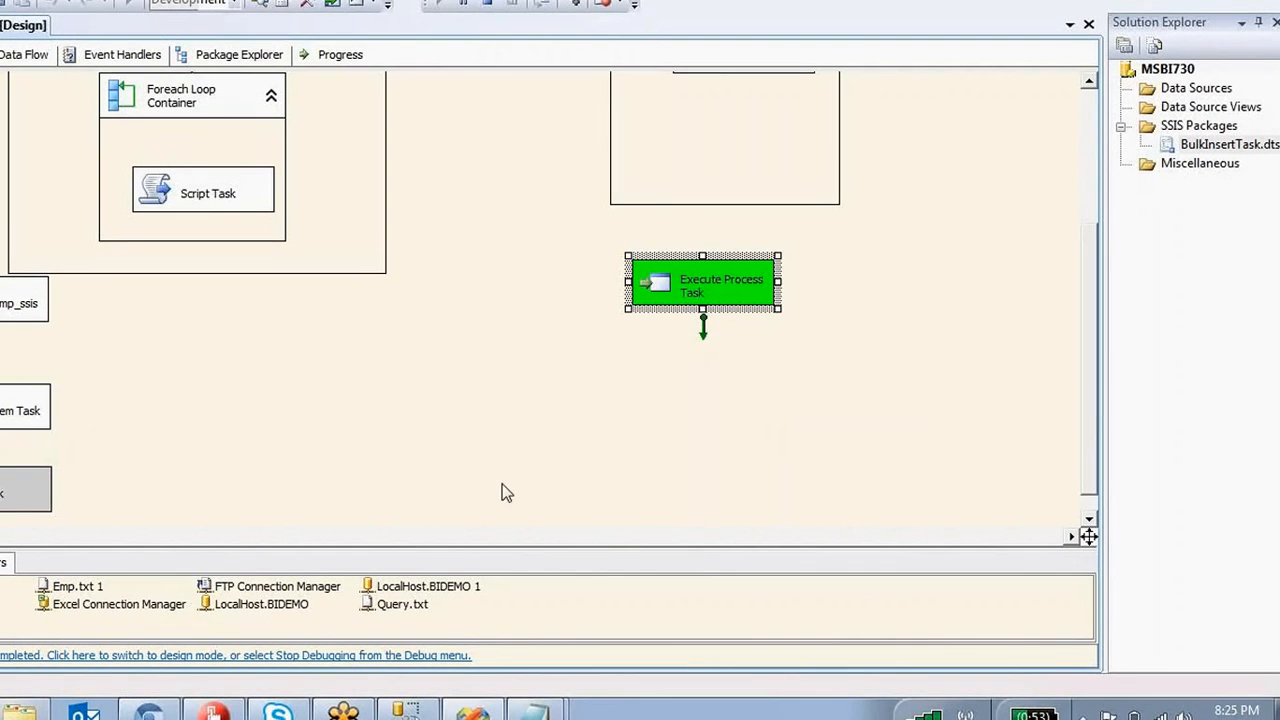
{"action": "left_click", "coordinate": [28, 708]}
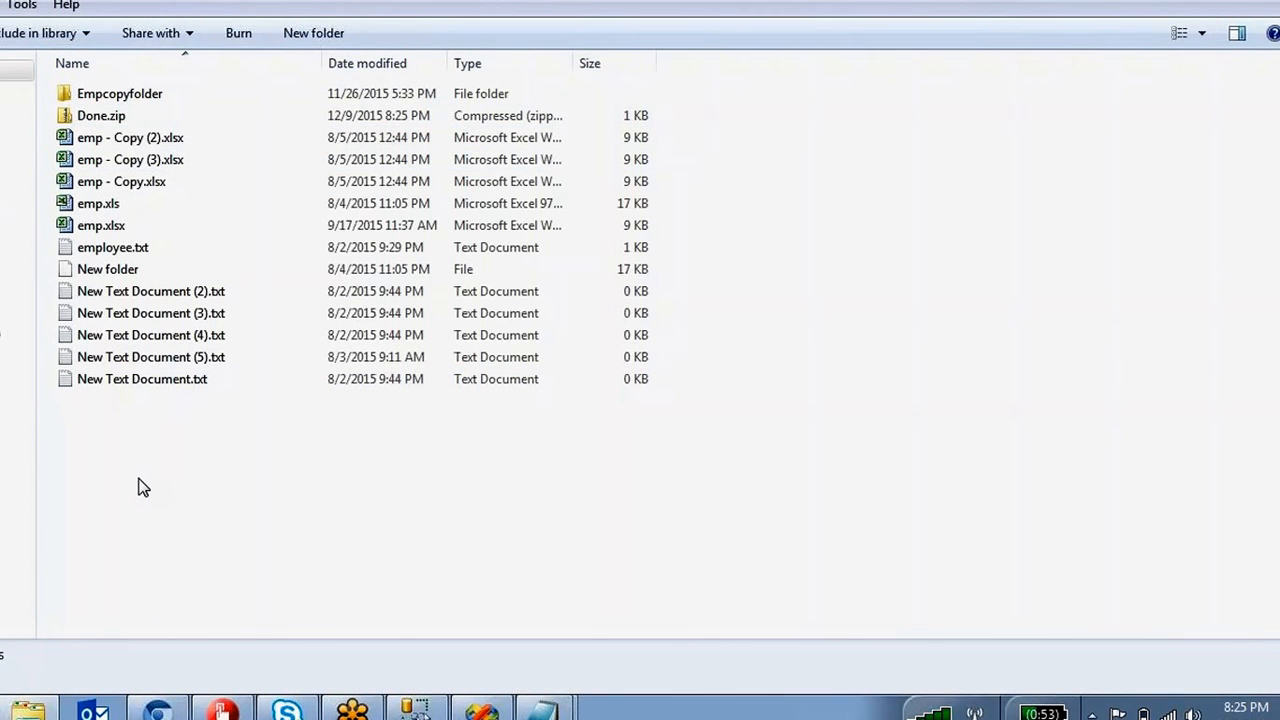
Go up to the parent folder and reopen Dest to look for Done.zip.
{"action": "key", "text": "BackSpace"}
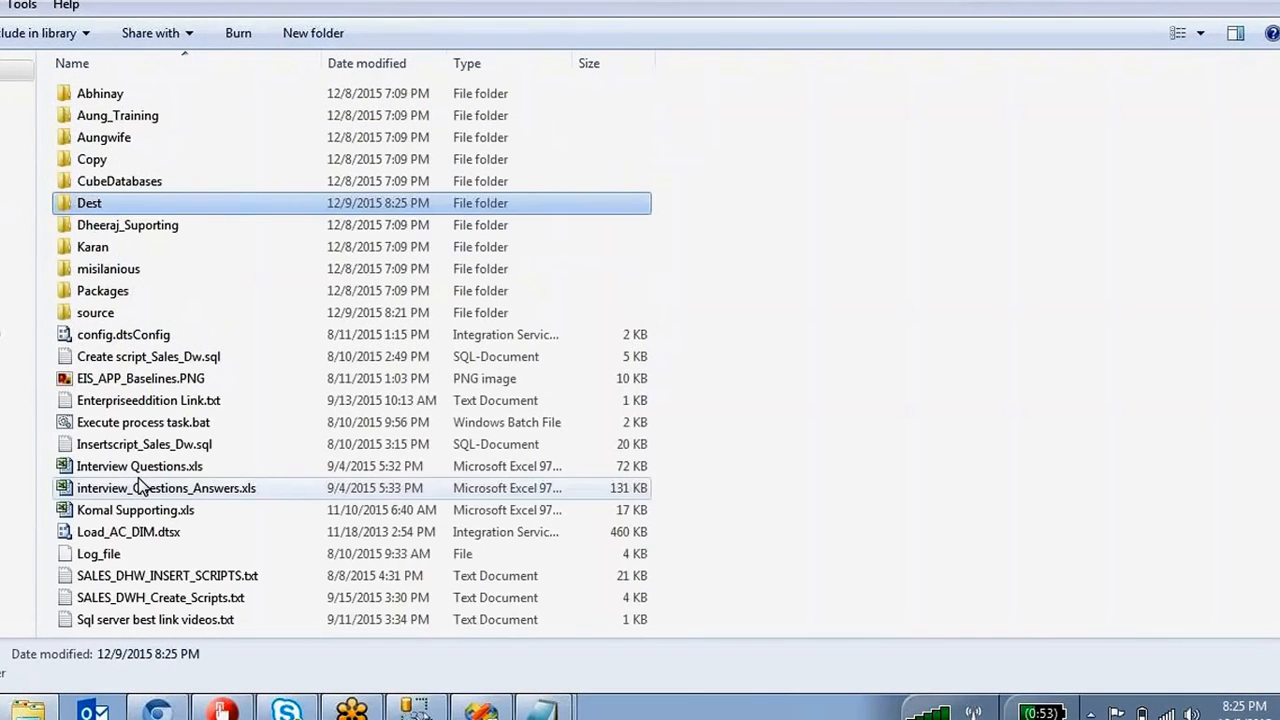
{"action": "double_click", "coordinate": [95, 205]}
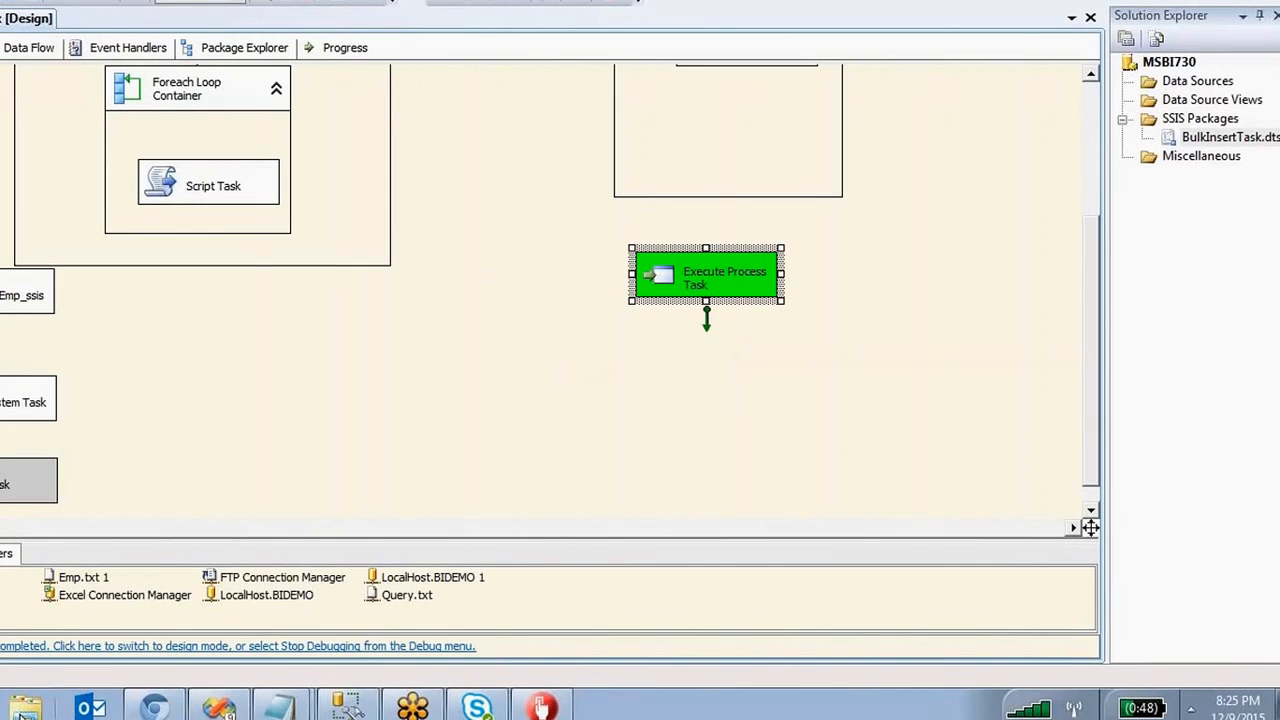
Browse to Desktop > MSBI > Dest and open Done.zip to view its contents.
{"action": "left_click", "coordinate": [22, 707]}
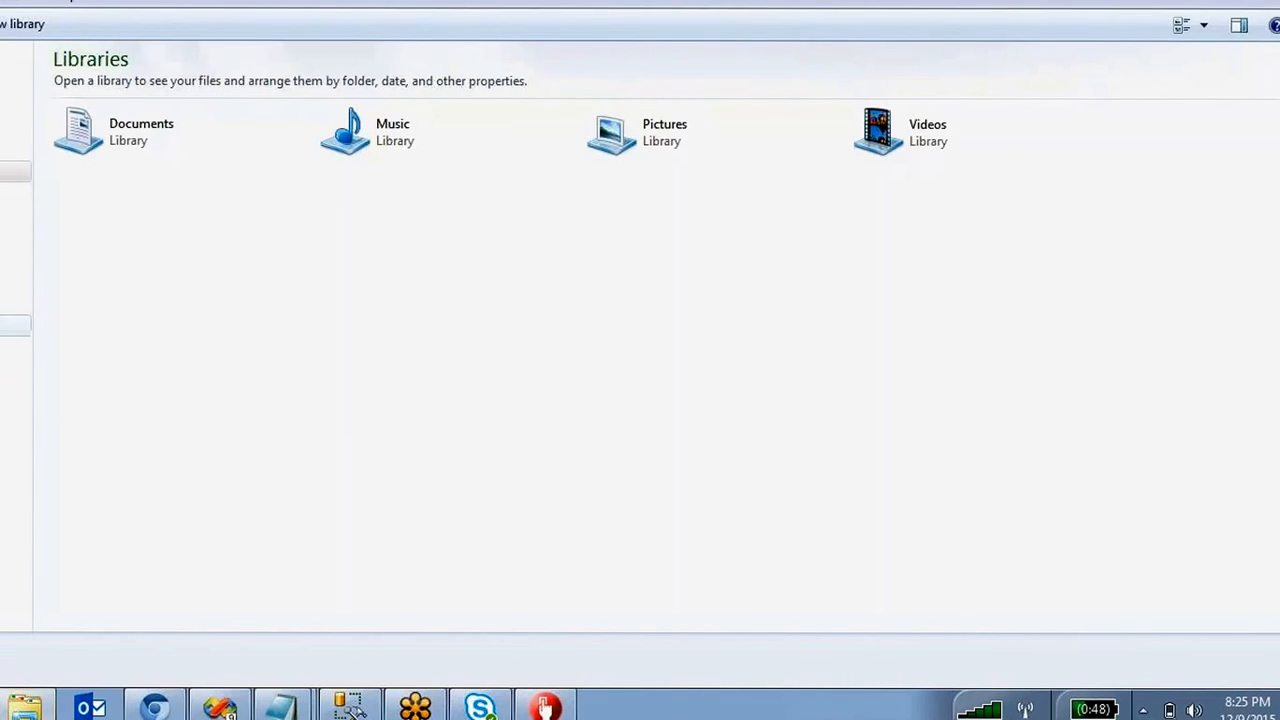
{"action": "left_click", "coordinate": [12, 83]}
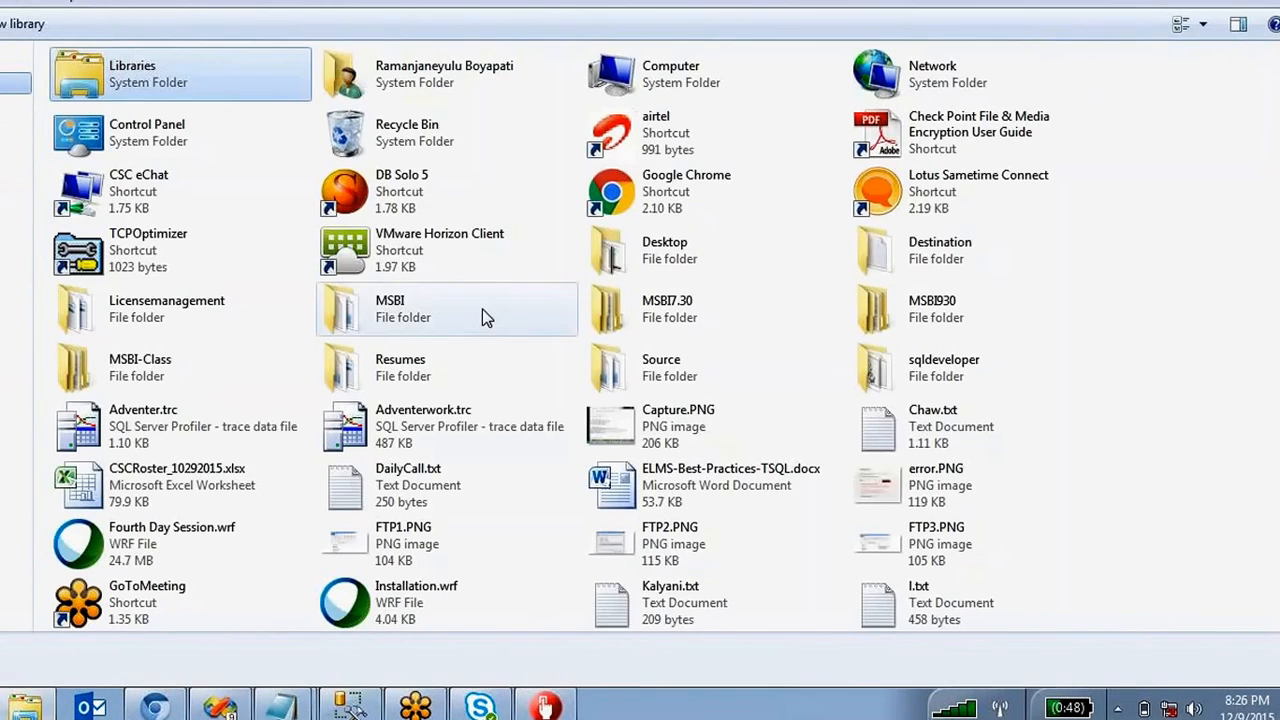
{"action": "double_click", "coordinate": [401, 325]}
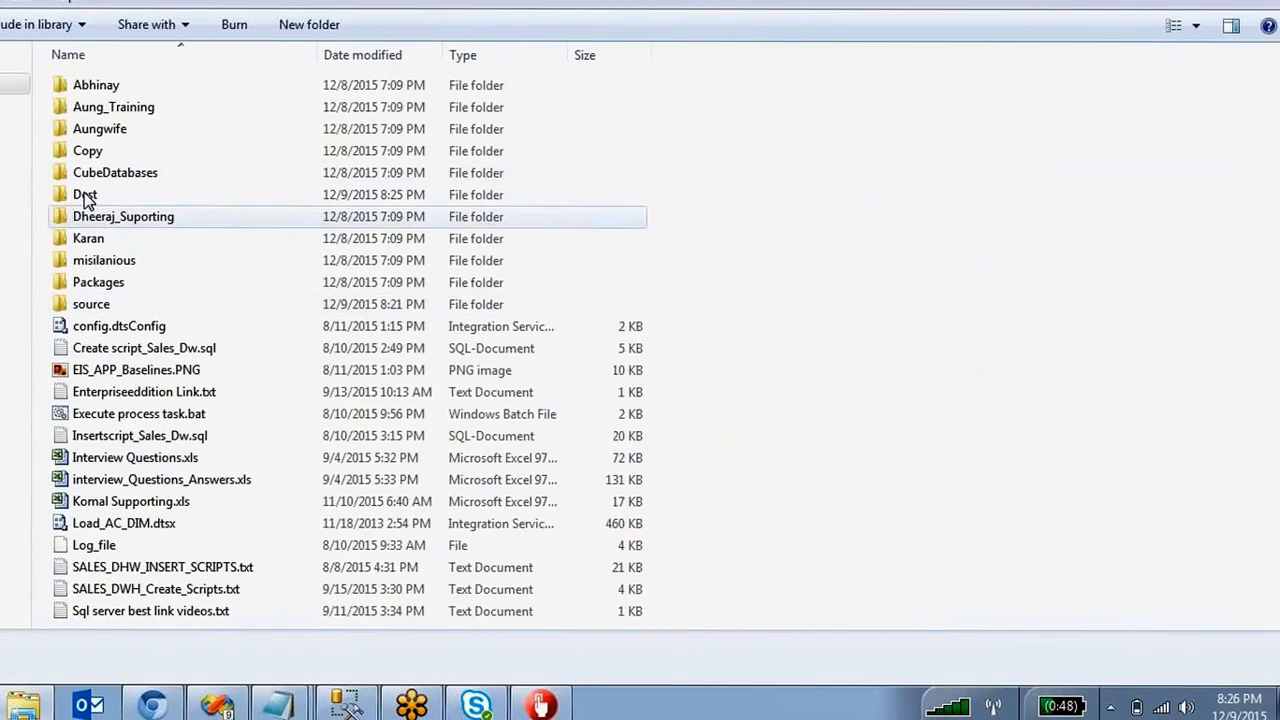
{"action": "double_click", "coordinate": [86, 196]}
{"action": "double_click", "coordinate": [91, 107]}
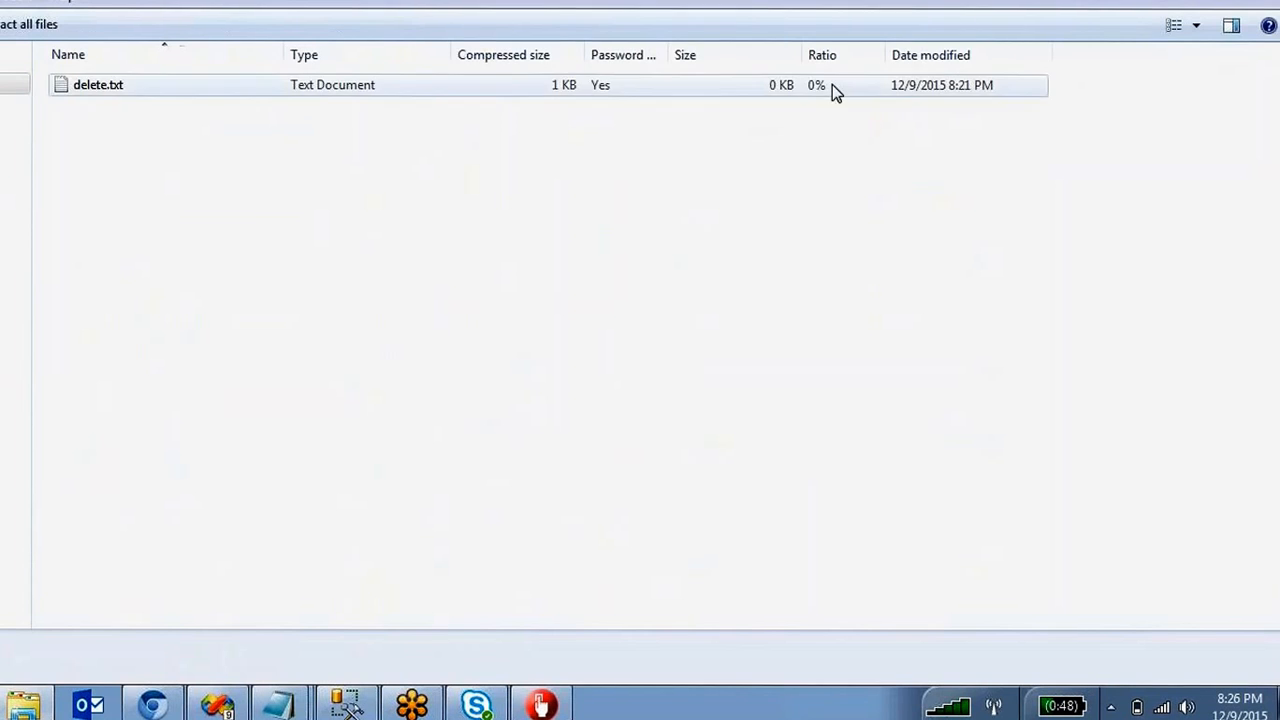
{"action": "left_click", "coordinate": [1265, 1]}
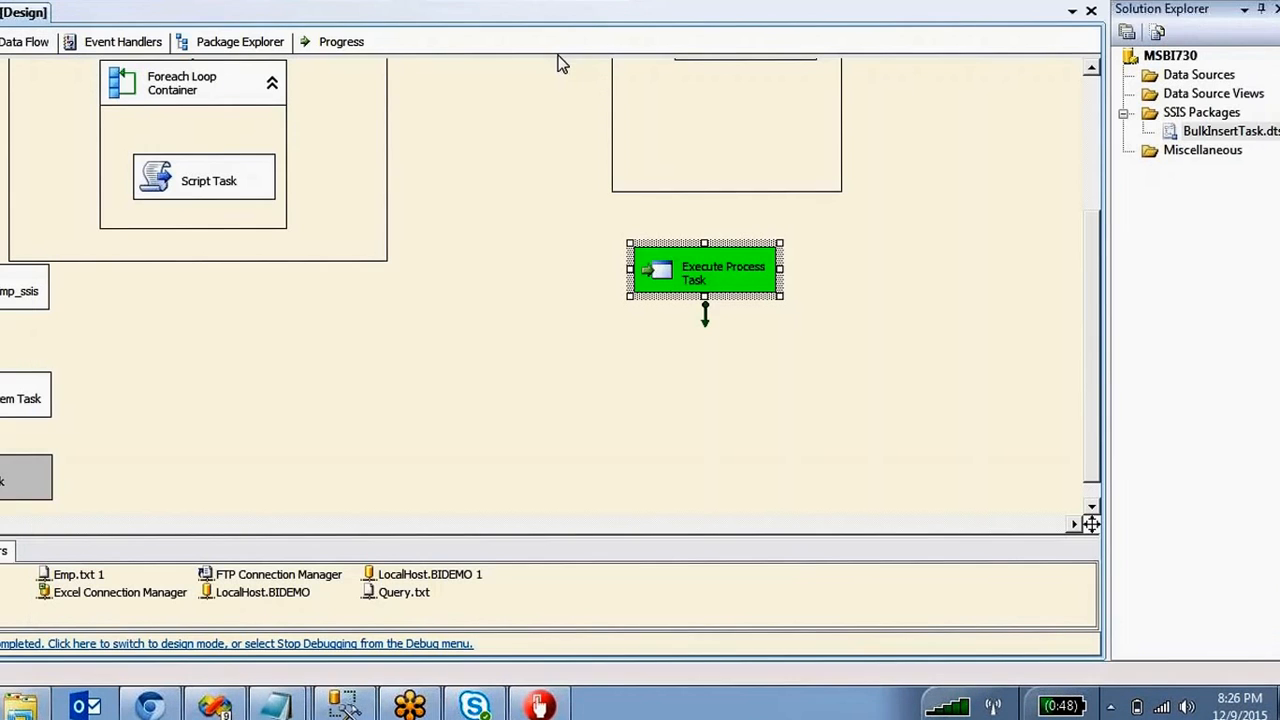
Return to Desktop > MSBI > Dest and delete Done.zip.
{"action": "left_click", "coordinate": [20, 706]}
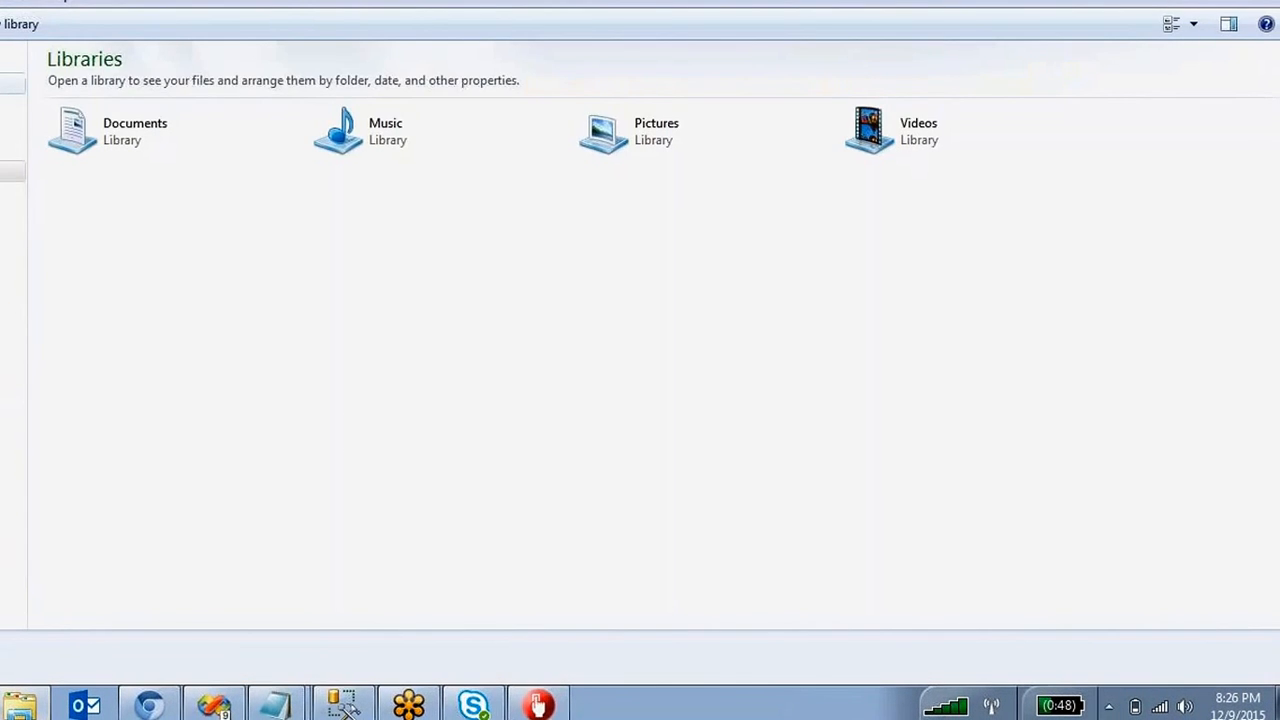
{"action": "left_click", "coordinate": [8, 83]}
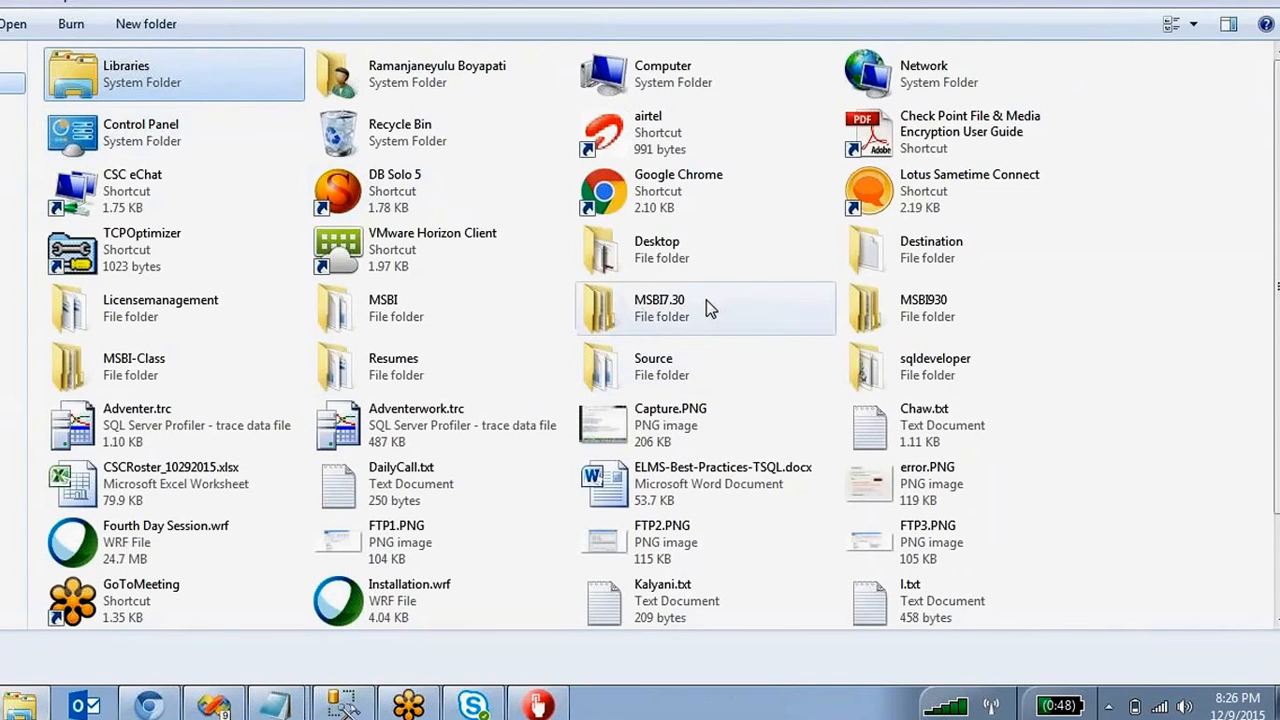
{"action": "double_click", "coordinate": [408, 310]}
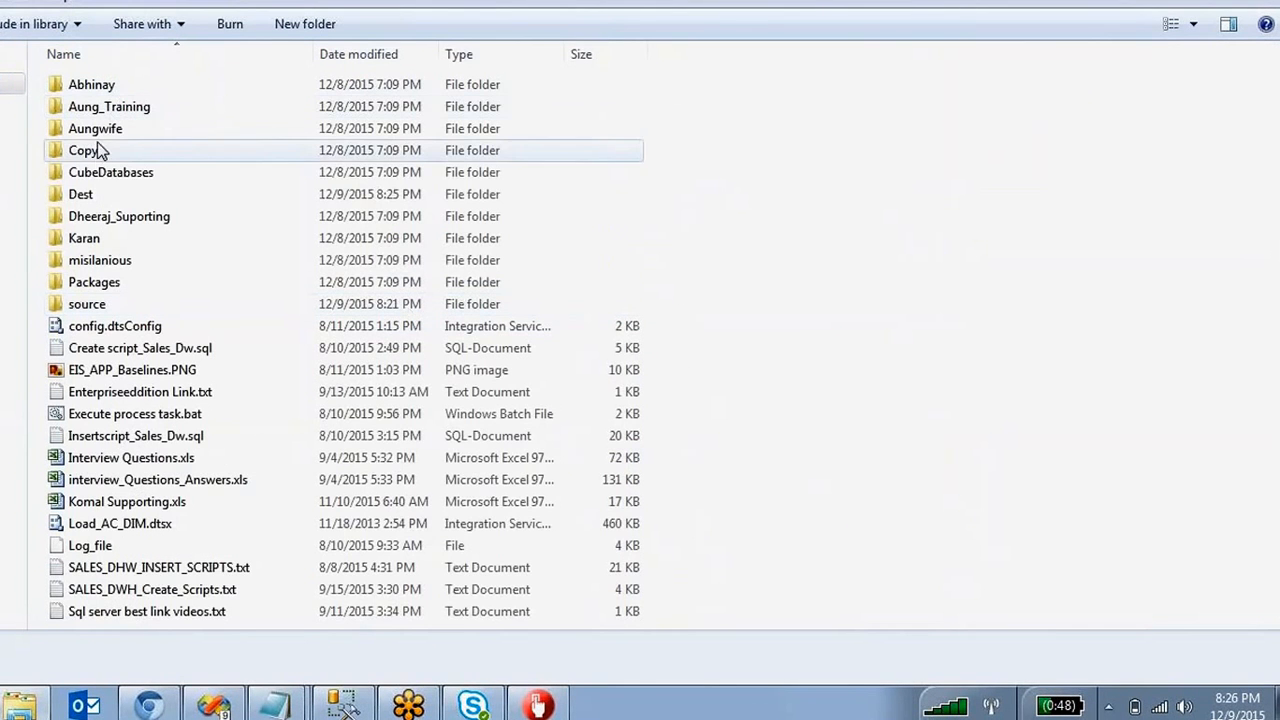
{"action": "double_click", "coordinate": [100, 192]}
{"action": "left_click", "coordinate": [100, 108]}
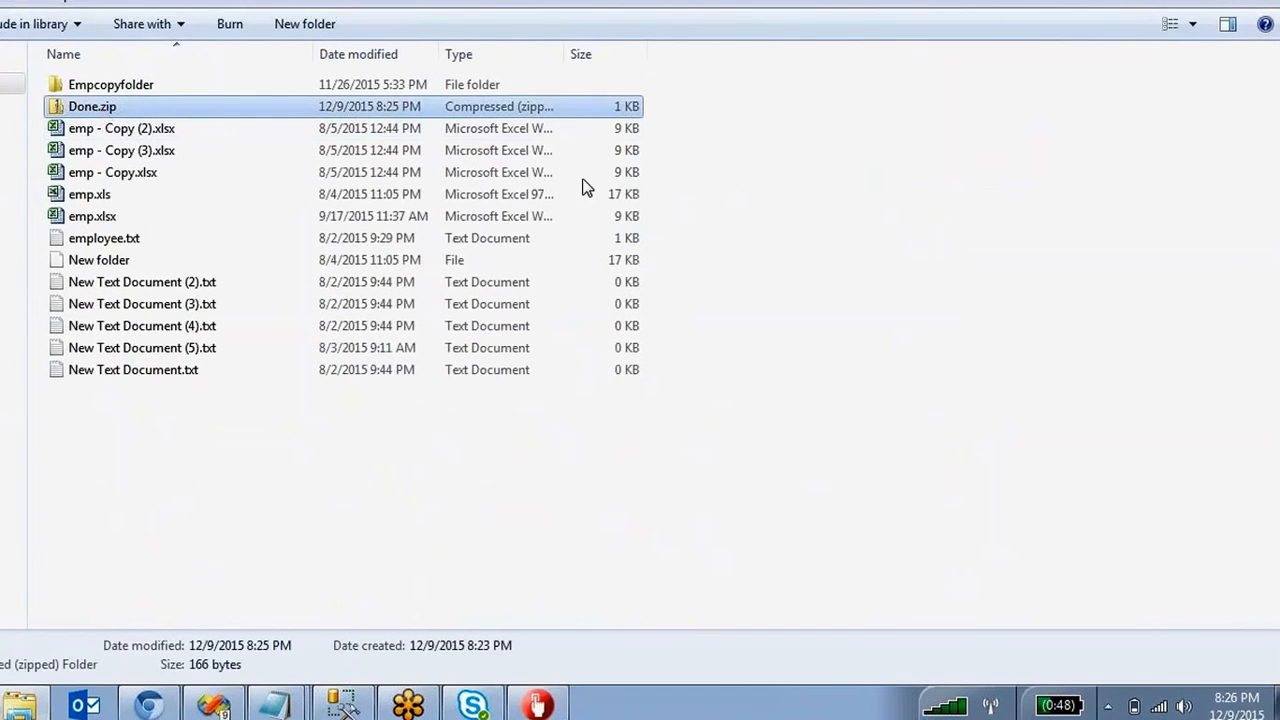
{"action": "key", "text": "Delete"}
{"action": "key", "text": "Return"}
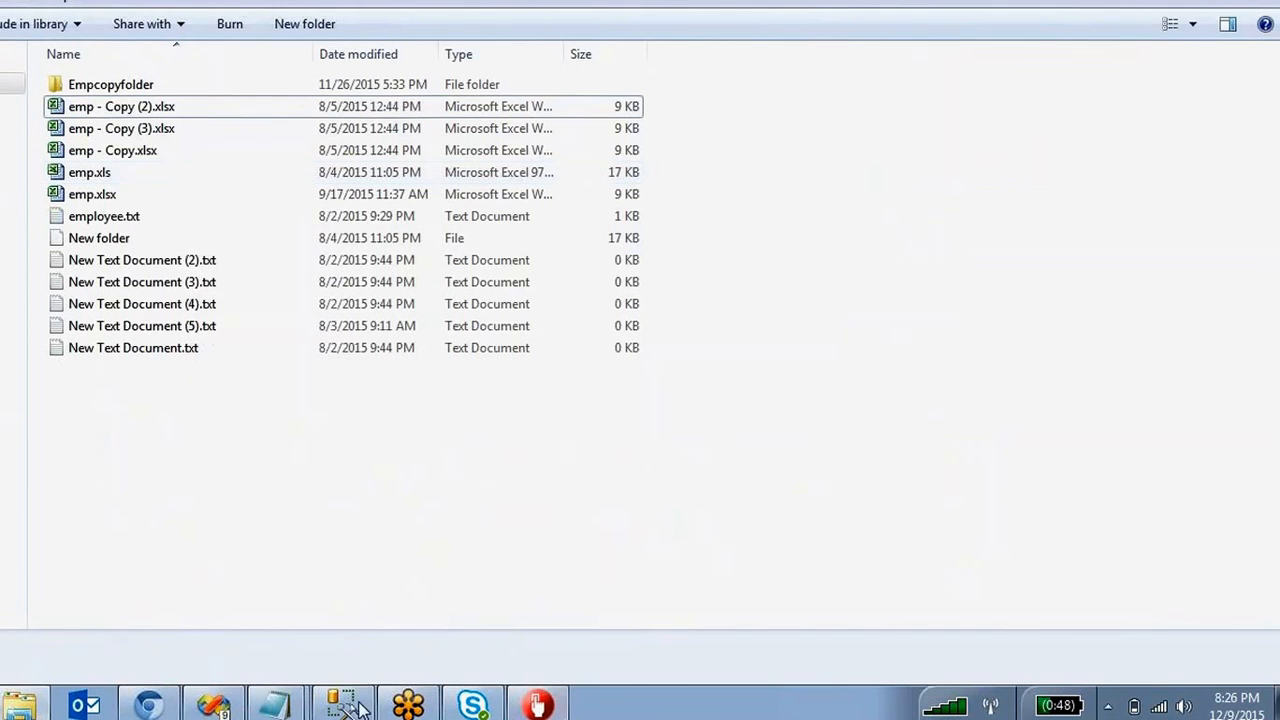
Stop debugging and review the Execute Process Task's settings without changing them.
{"action": "left_click", "coordinate": [255, 702]}
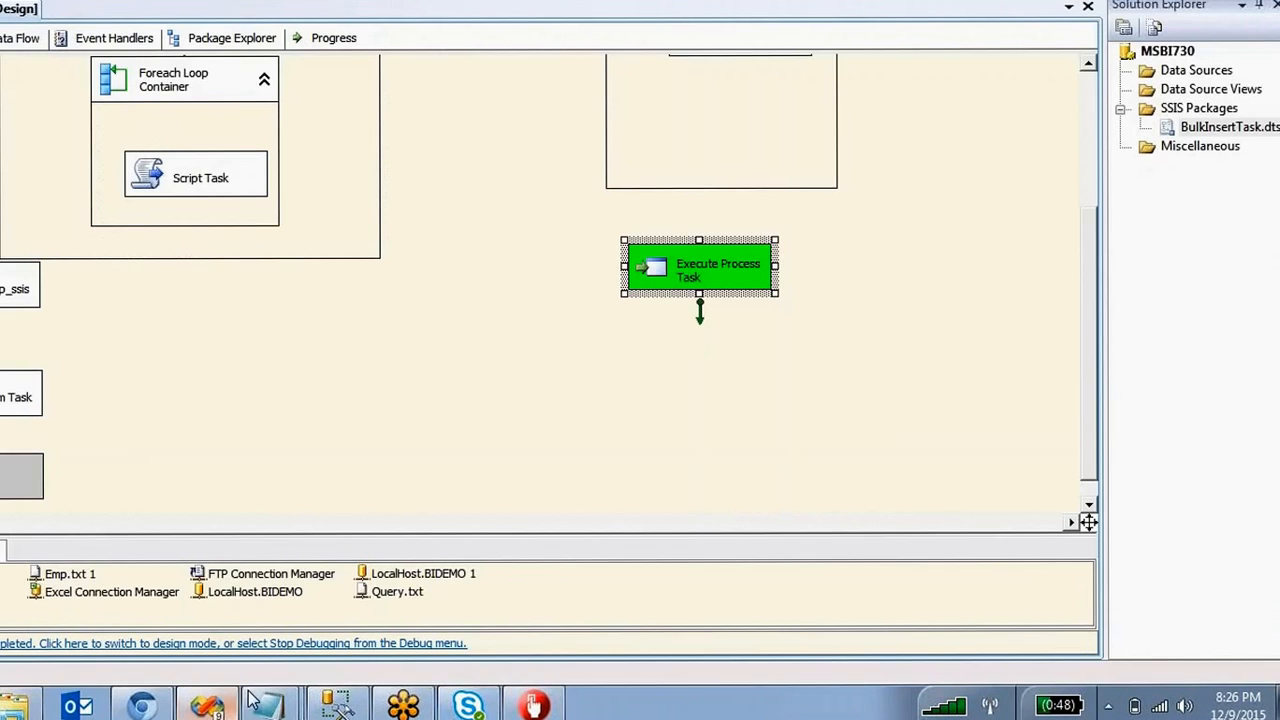
{"action": "left_click", "coordinate": [476, 1]}
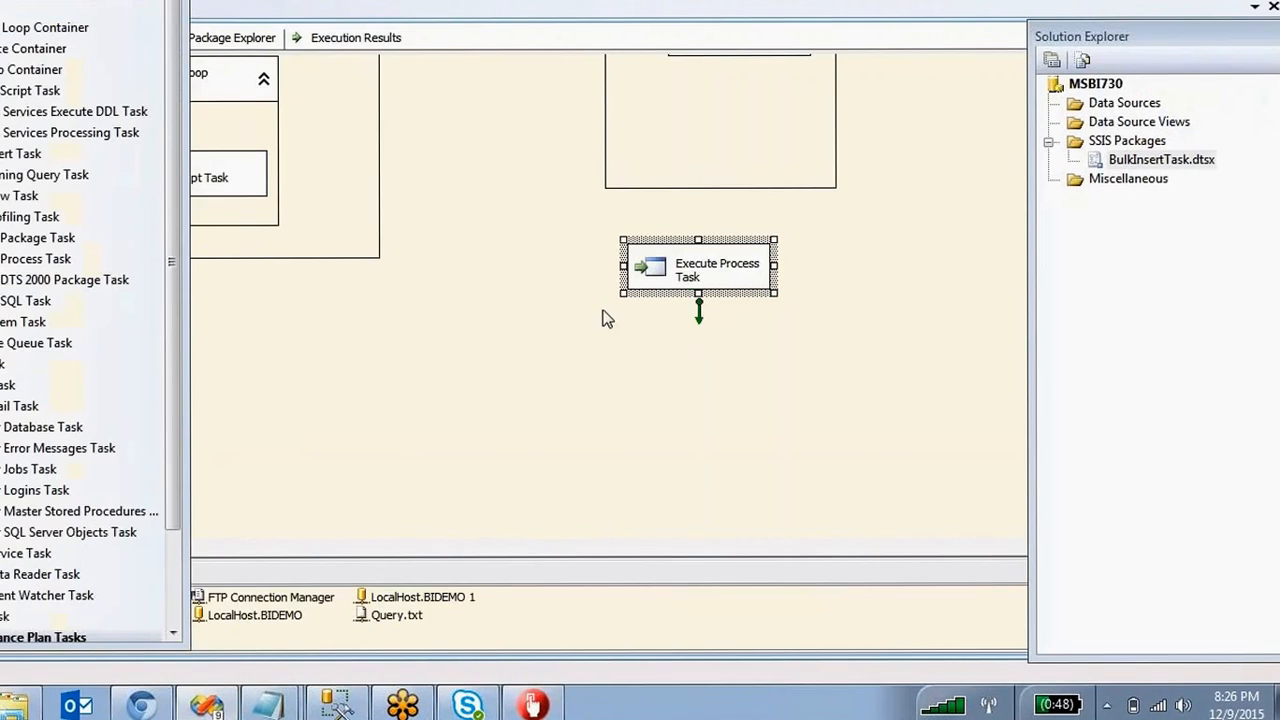
{"action": "double_click", "coordinate": [658, 275]}
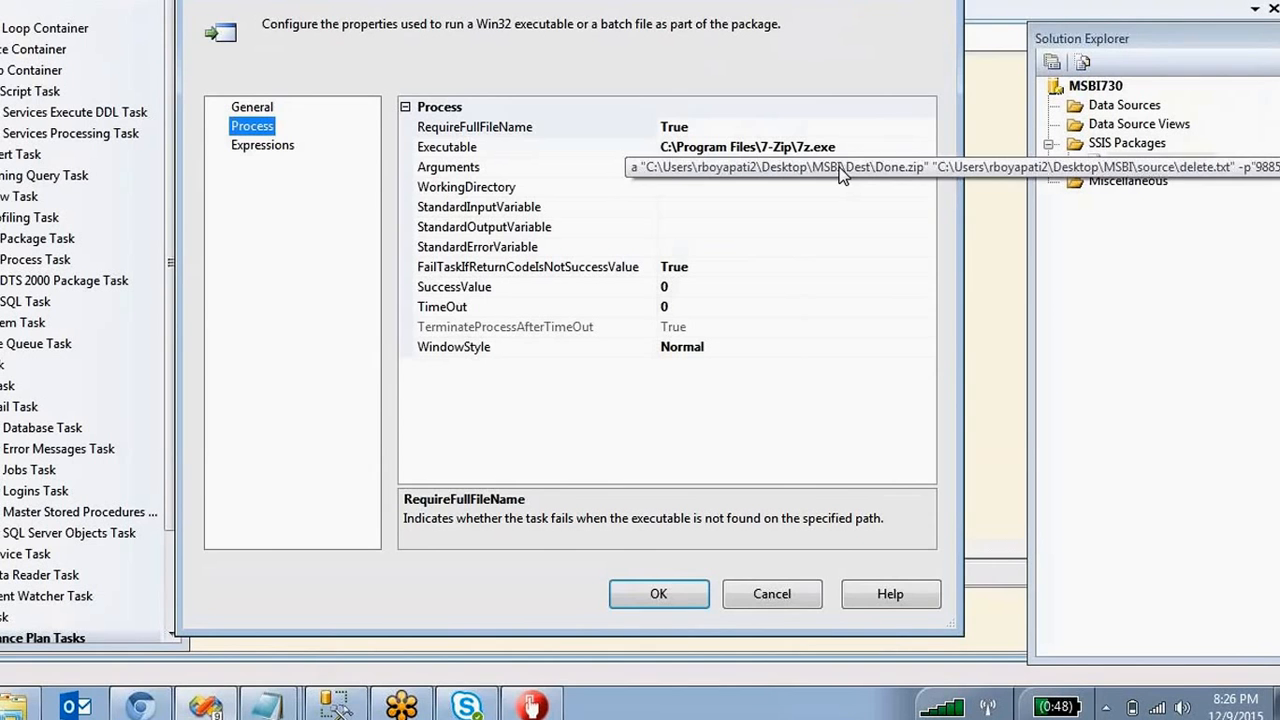
{"action": "left_click", "coordinate": [659, 594]}
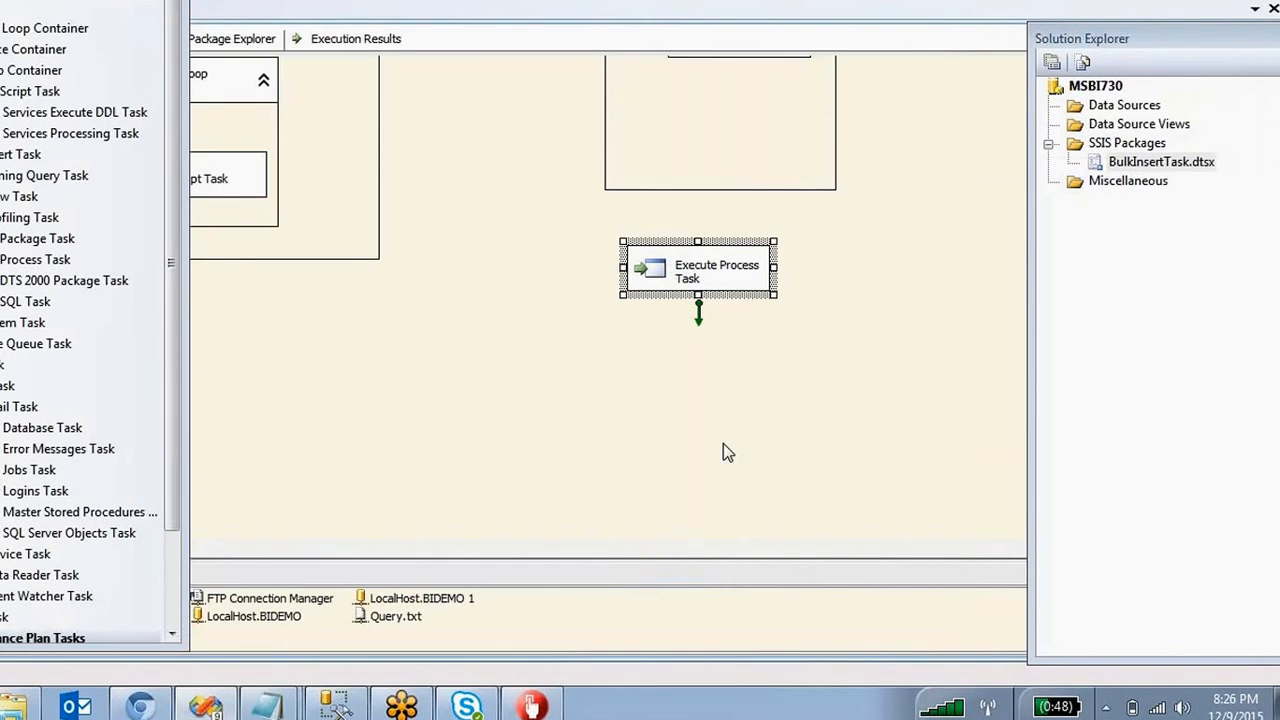
Execute only the Execute Process Task and bring the designer back to front.
{"action": "right_click", "coordinate": [700, 275]}
{"action": "left_click", "coordinate": [775, 418]}
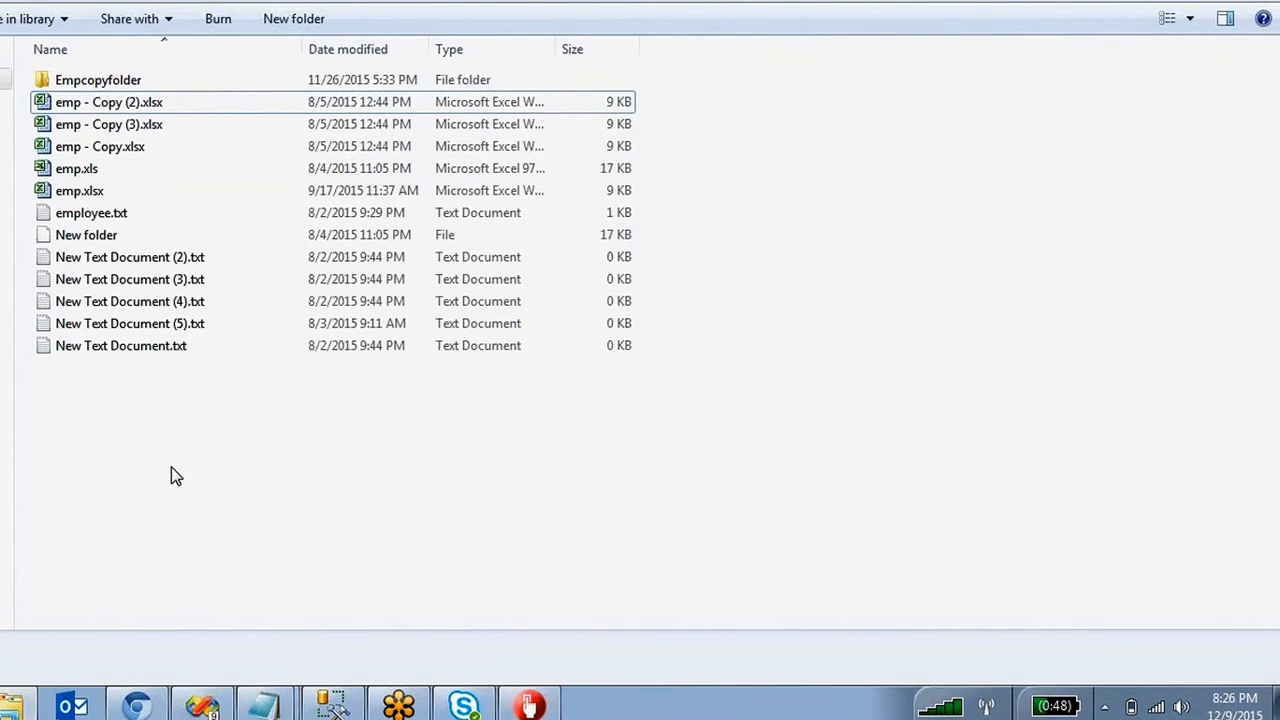
{"action": "left_click", "coordinate": [203, 707]}
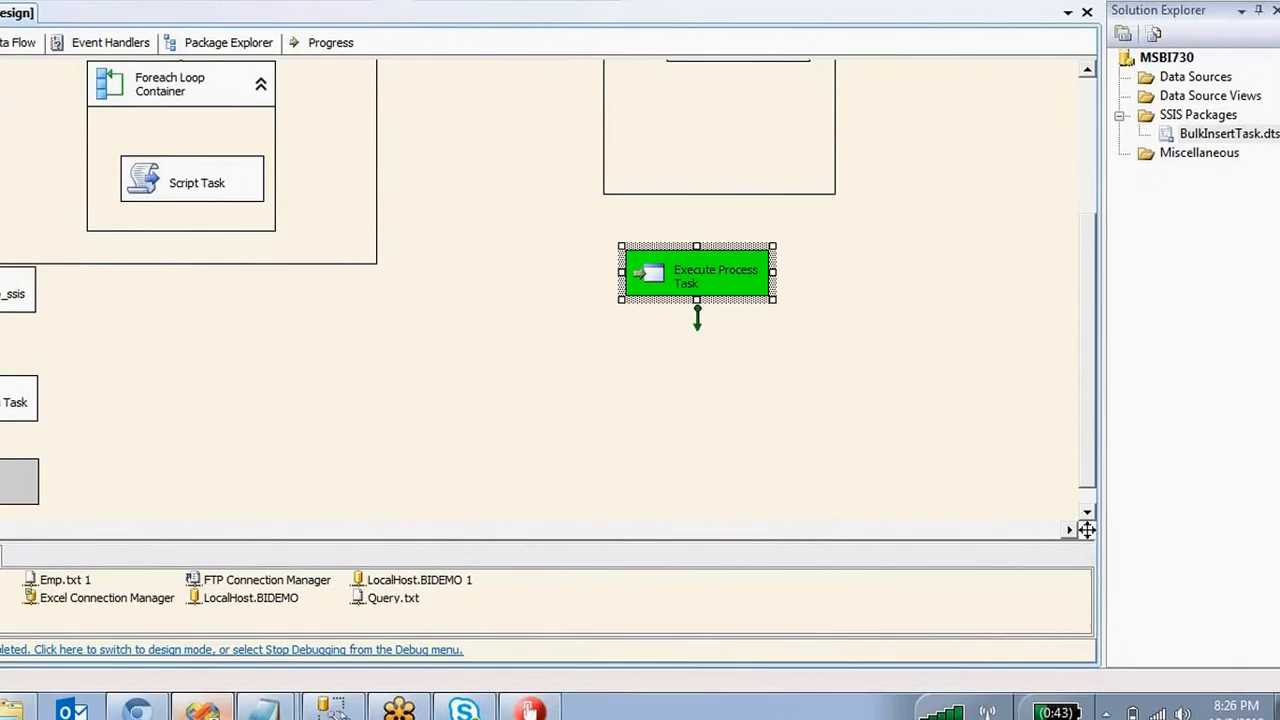
Open delete.txt in the recreated Done.zip, re-entering the archive password after a wrong attempt.
{"action": "left_click", "coordinate": [210, 711]}
{"action": "left_click", "coordinate": [115, 100]}
{"action": "double_click", "coordinate": [113, 96]}
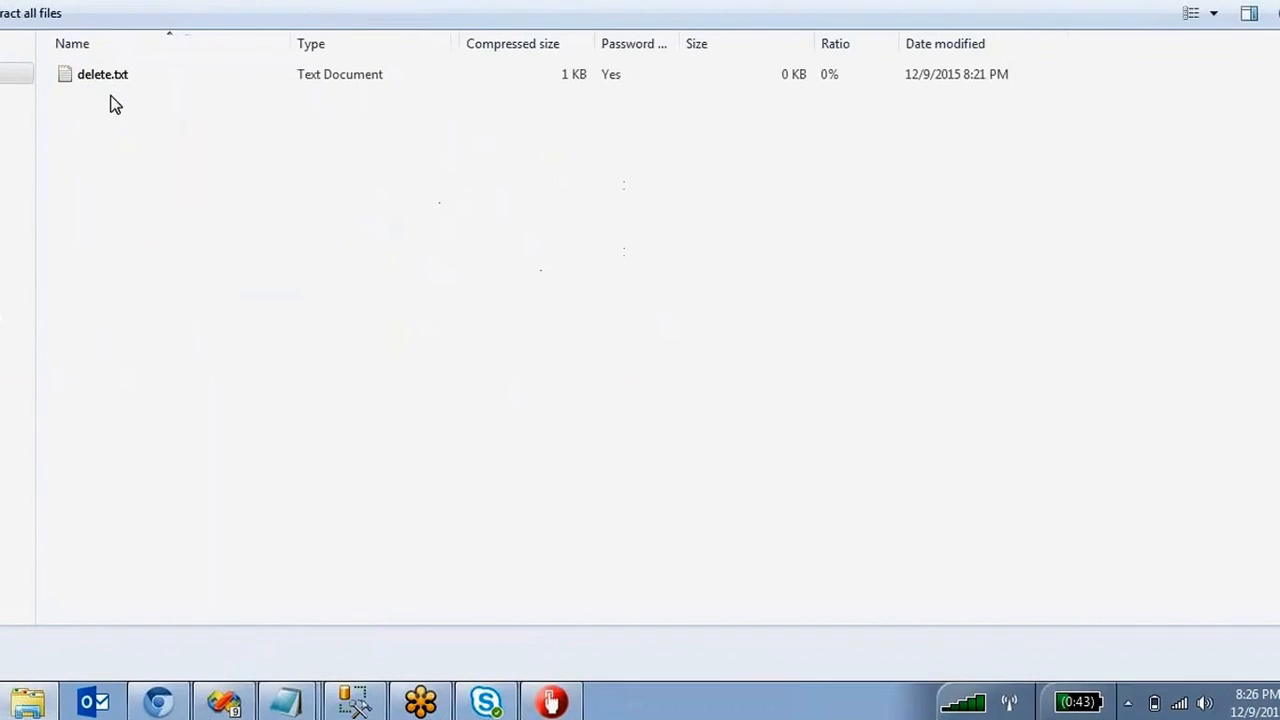
{"action": "double_click", "coordinate": [101, 80]}
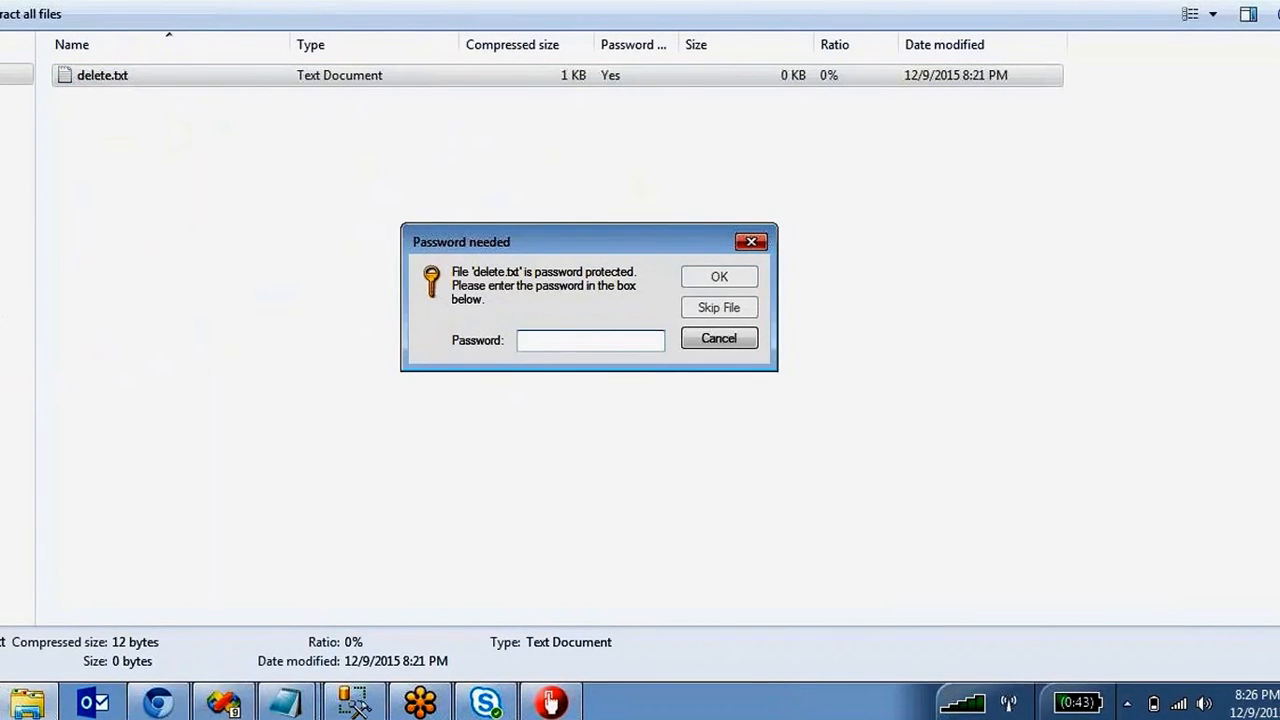
{"action": "type", "text": "•••"}
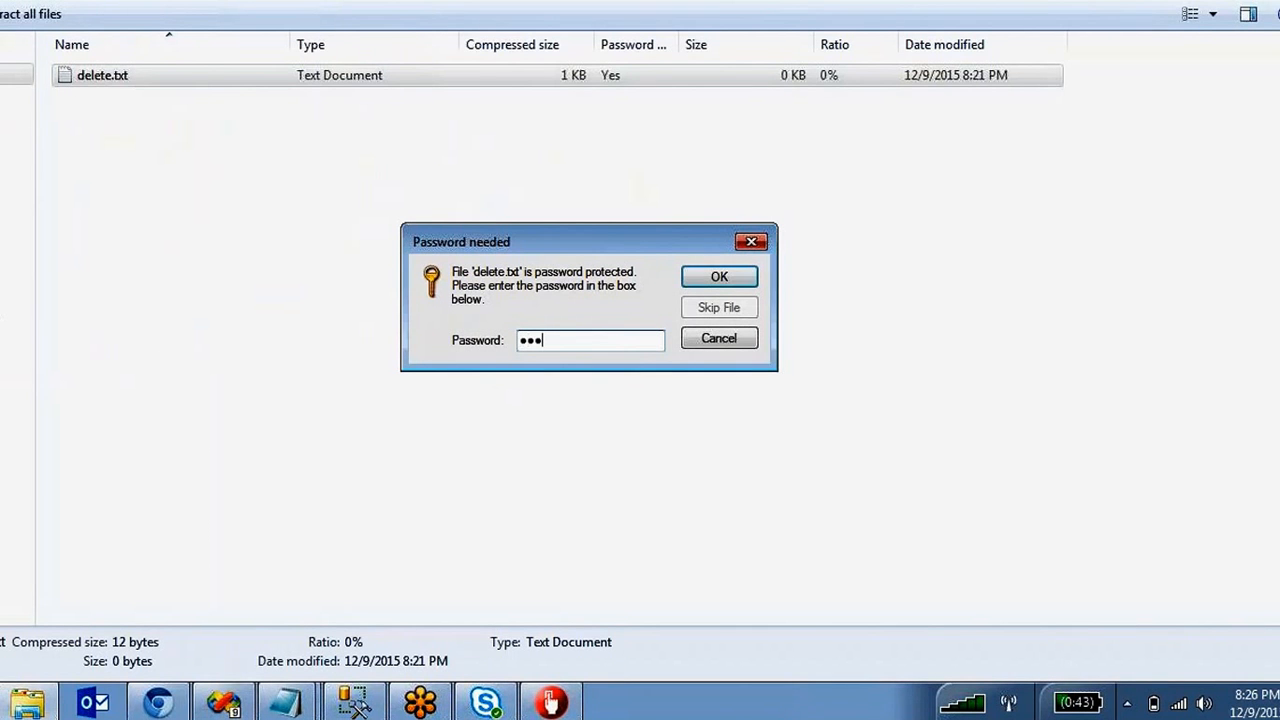
{"action": "type", "text": "•"}
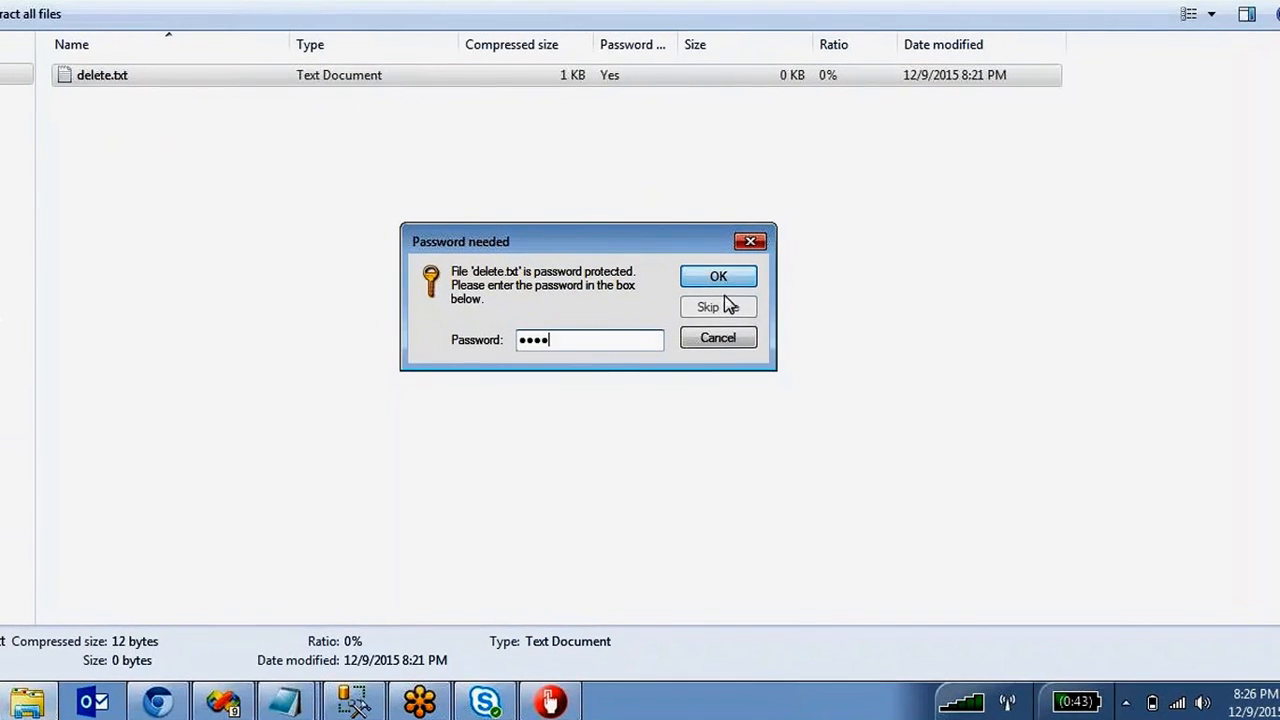
{"action": "left_click", "coordinate": [701, 283]}
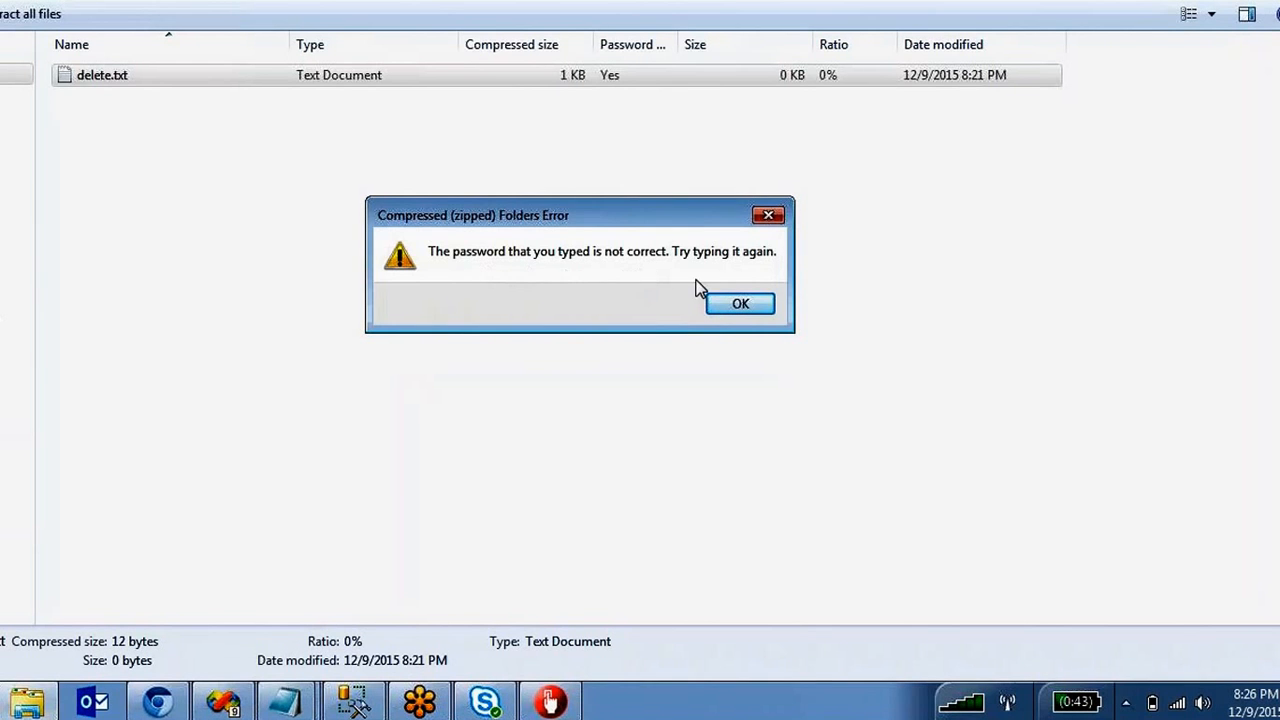
{"action": "left_click", "coordinate": [728, 302]}
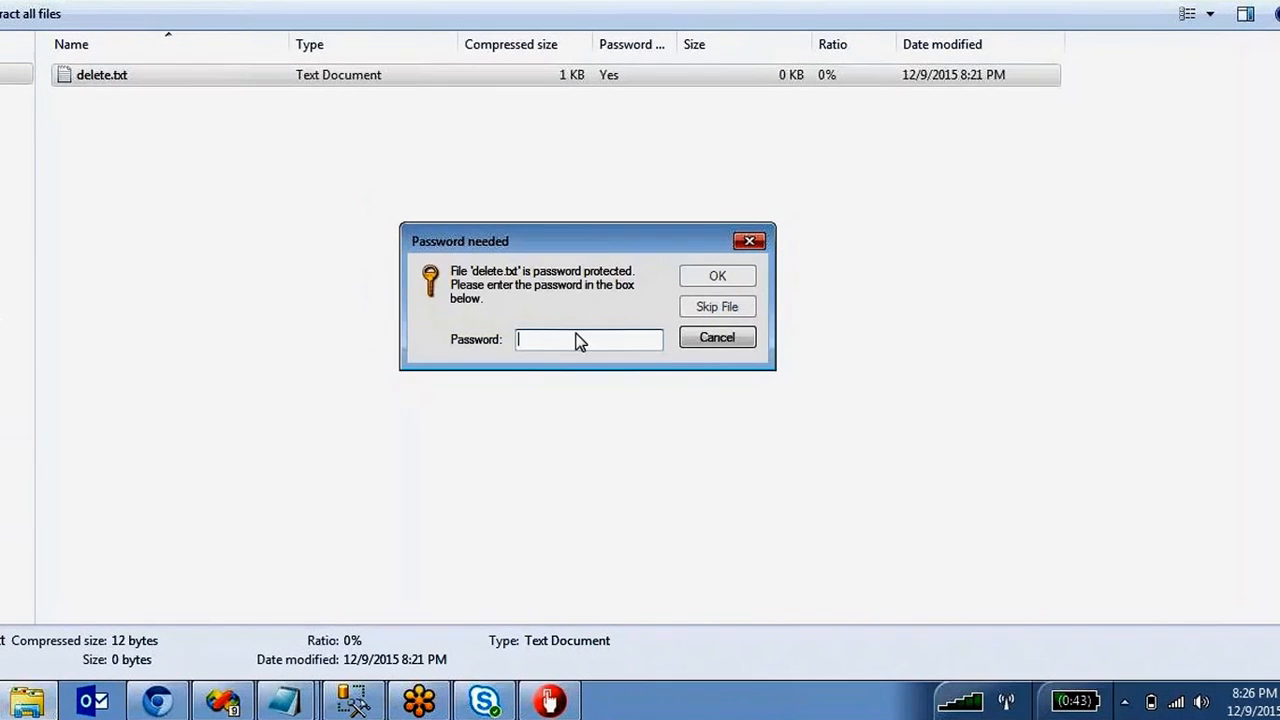
{"action": "type", "text": "•••"}
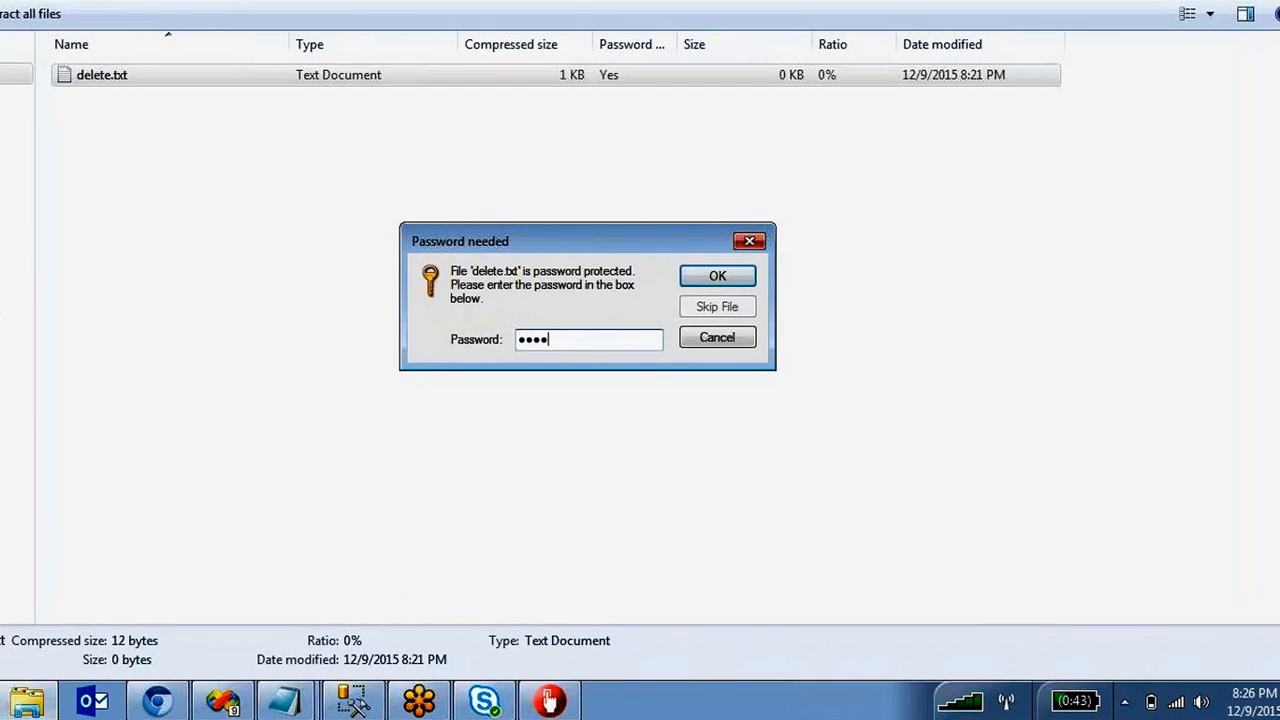
{"action": "left_click", "coordinate": [720, 278]}
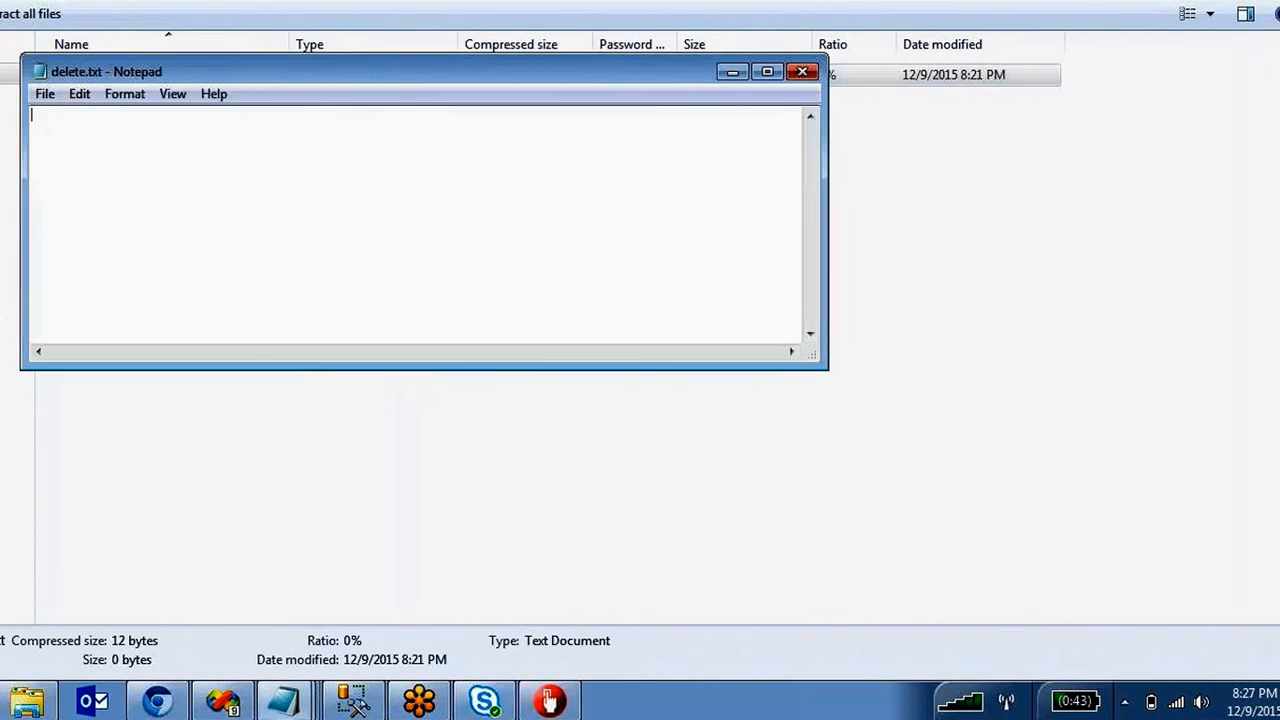
Close the empty delete.txt and the archive window, then return to the package designer.
{"action": "left_click", "coordinate": [802, 72]}
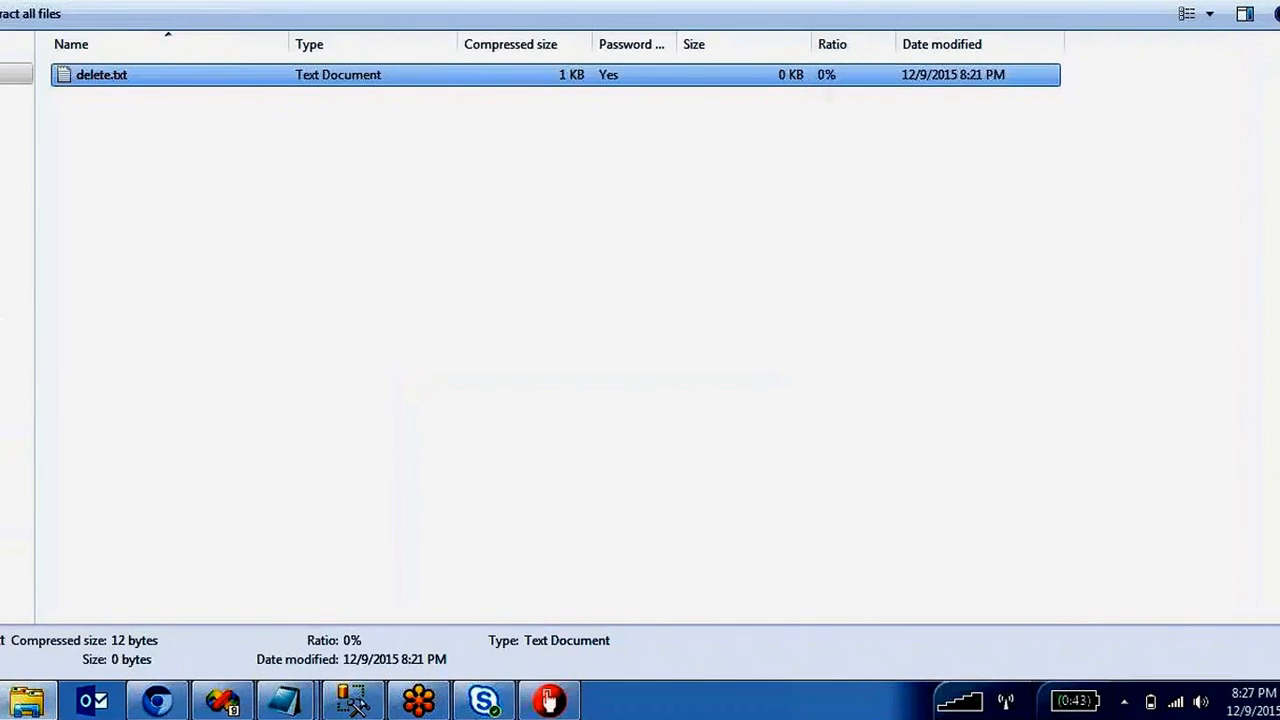
{"action": "key", "text": "alt+F4"}
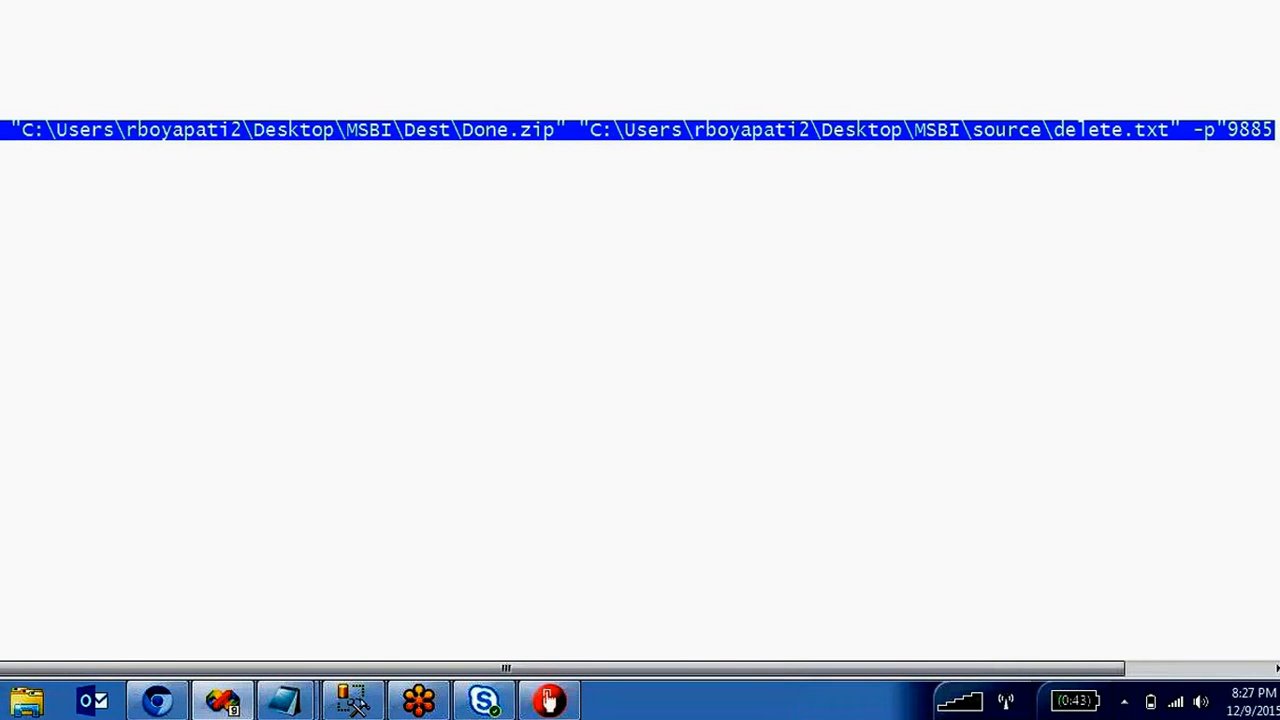
{"action": "left_click", "coordinate": [558, 304]}
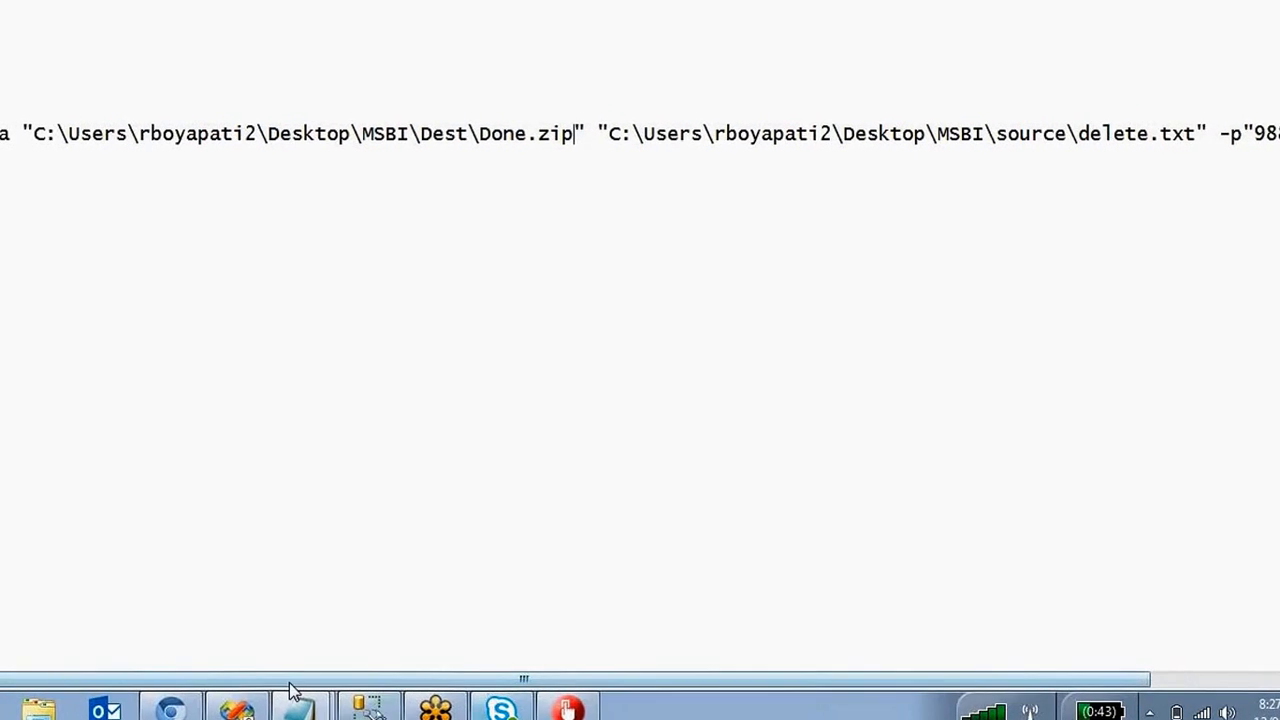
{"action": "left_click", "coordinate": [352, 703]}
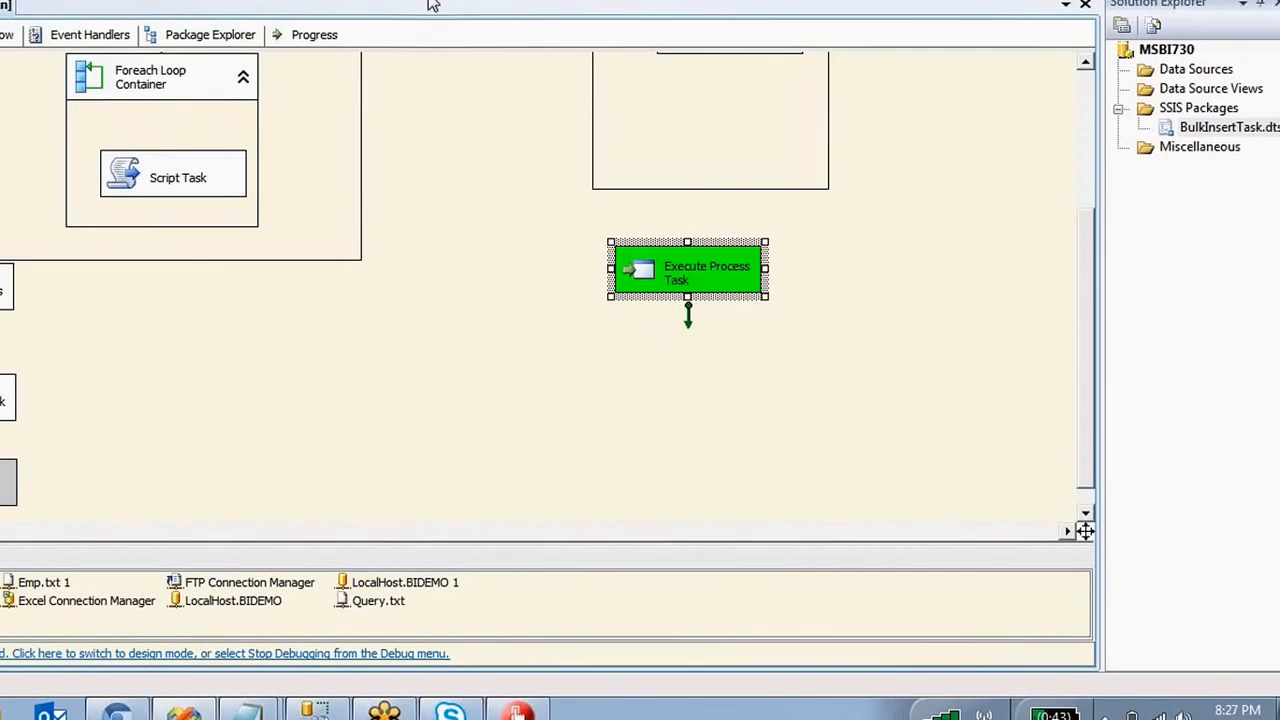
Stop debugging, review the first task's 7z.exe path and arguments, and bring up the Notepad copy.
{"action": "left_click", "coordinate": [425, 1]}
{"action": "double_click", "coordinate": [657, 288]}
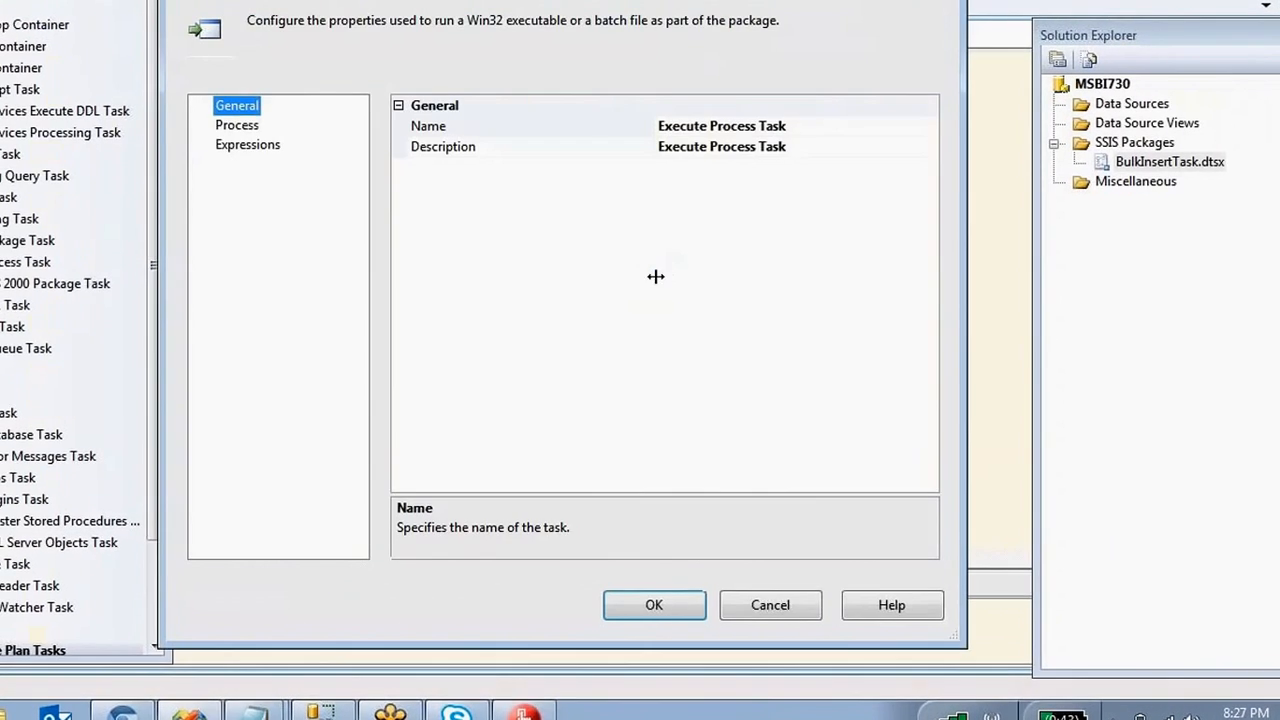
{"action": "left_click", "coordinate": [244, 122]}
{"action": "left_click", "coordinate": [843, 143]}
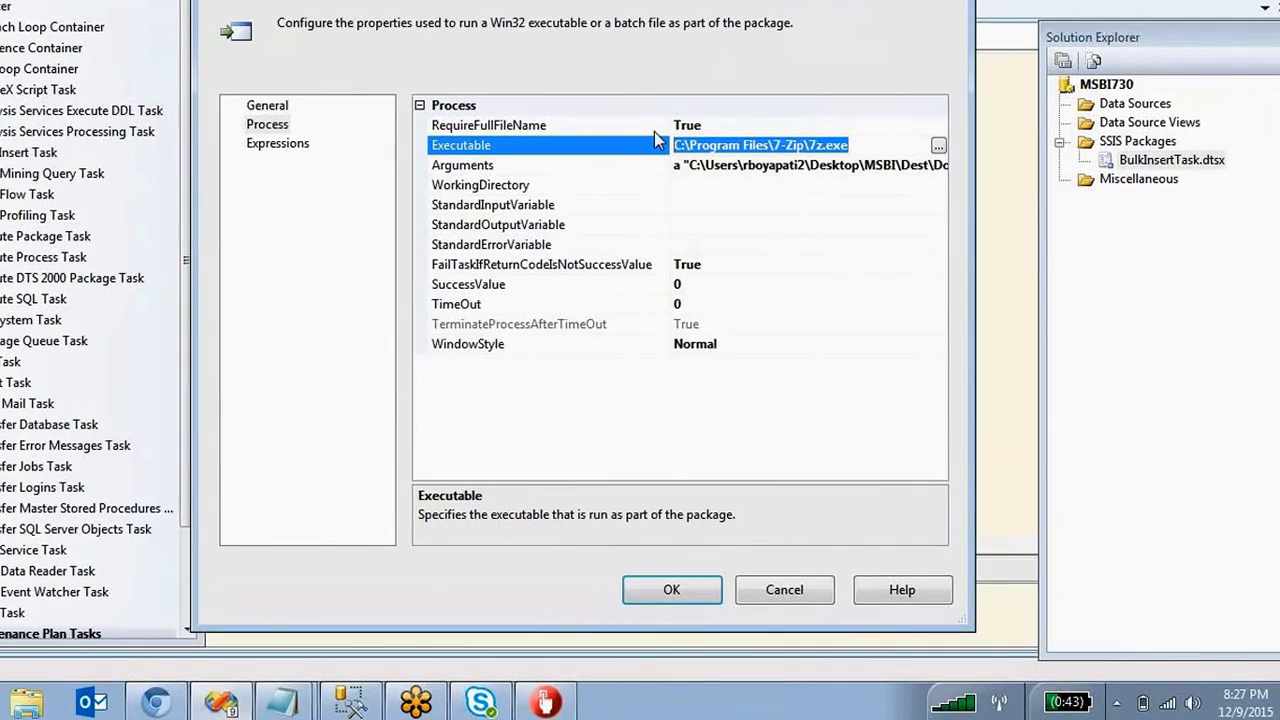
{"action": "key", "text": "Up"}
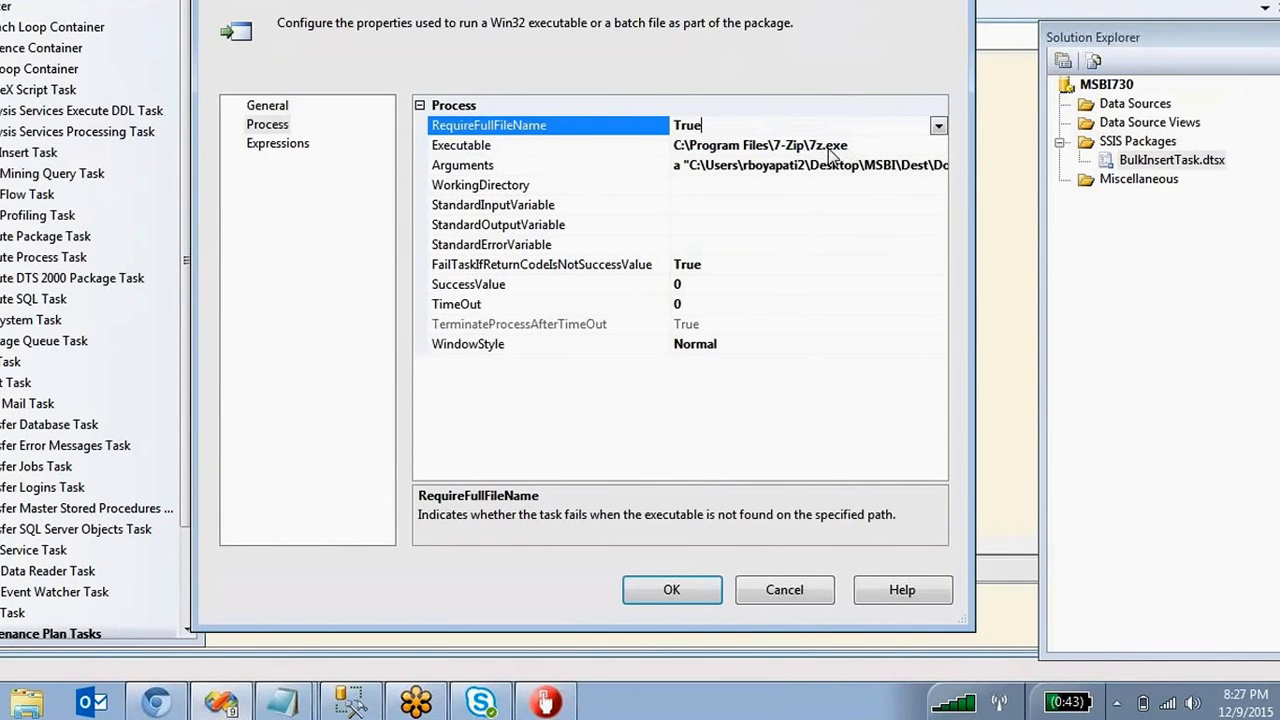
{"action": "left_click", "coordinate": [800, 146]}
{"action": "left_click_drag", "start_coordinate": [808, 146], "coordinate": [787, 146]}
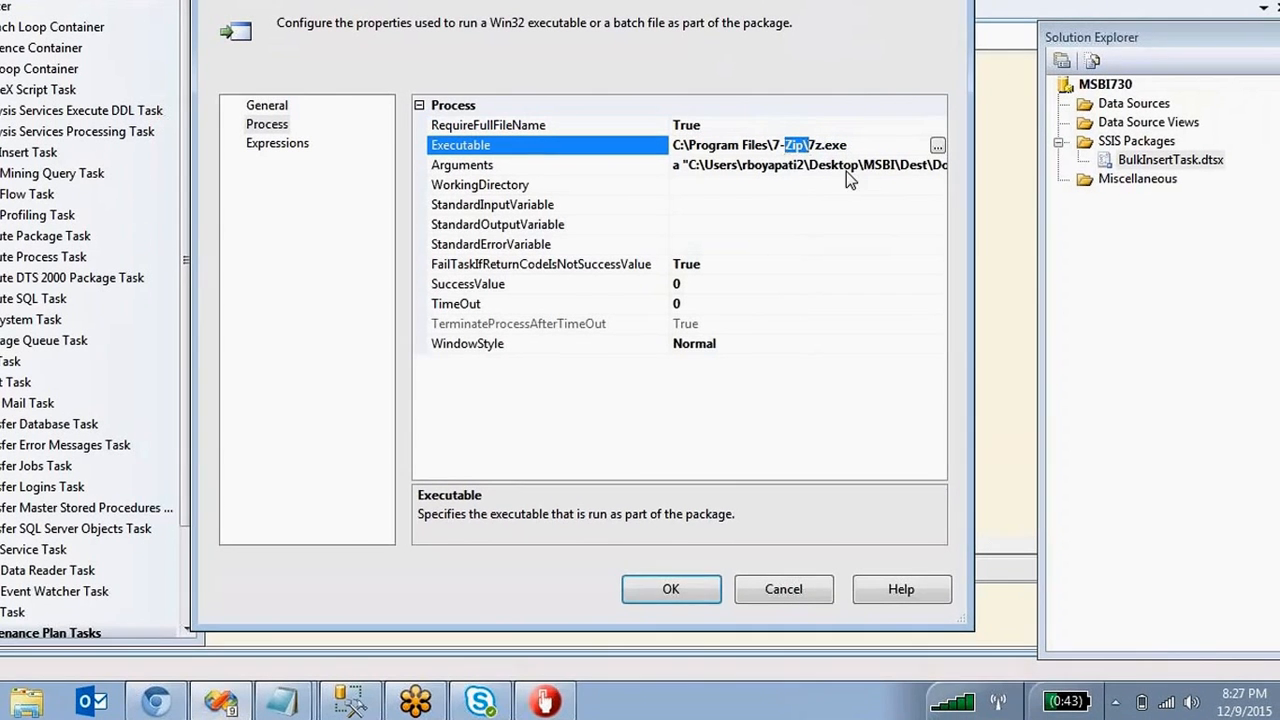
{"action": "left_click", "coordinate": [825, 165]}
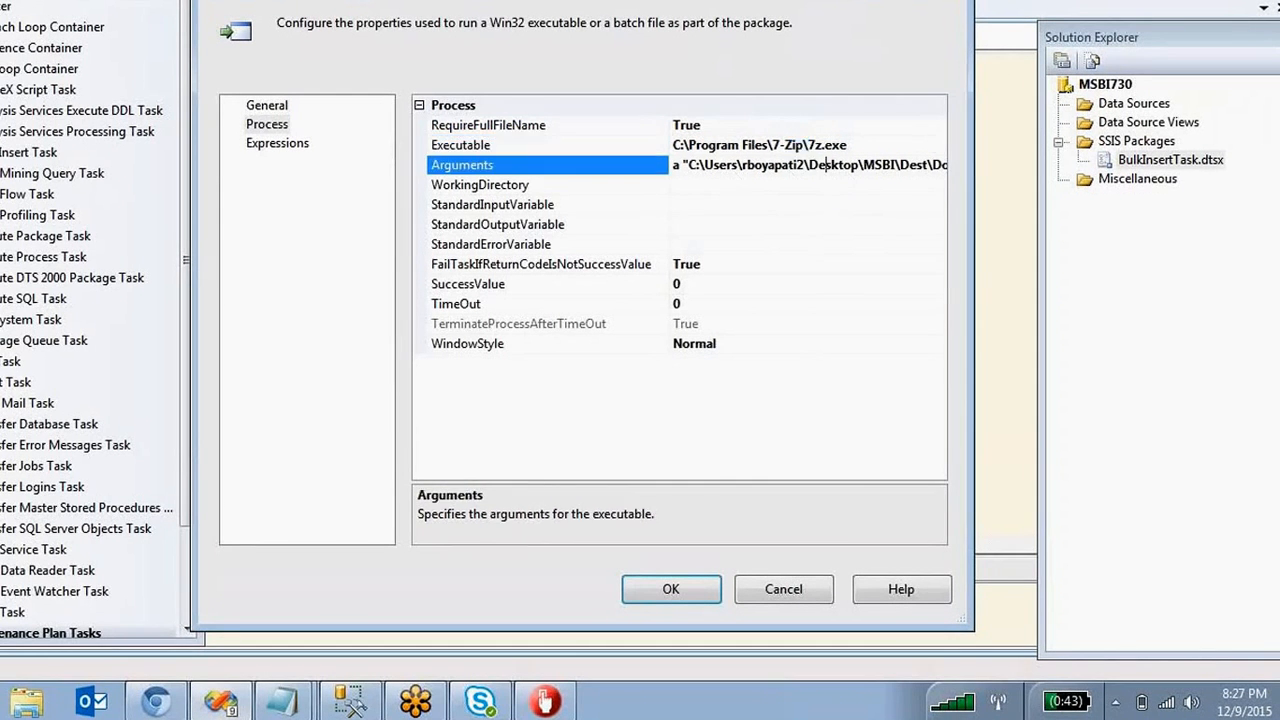
{"action": "left_click", "coordinate": [282, 700]}
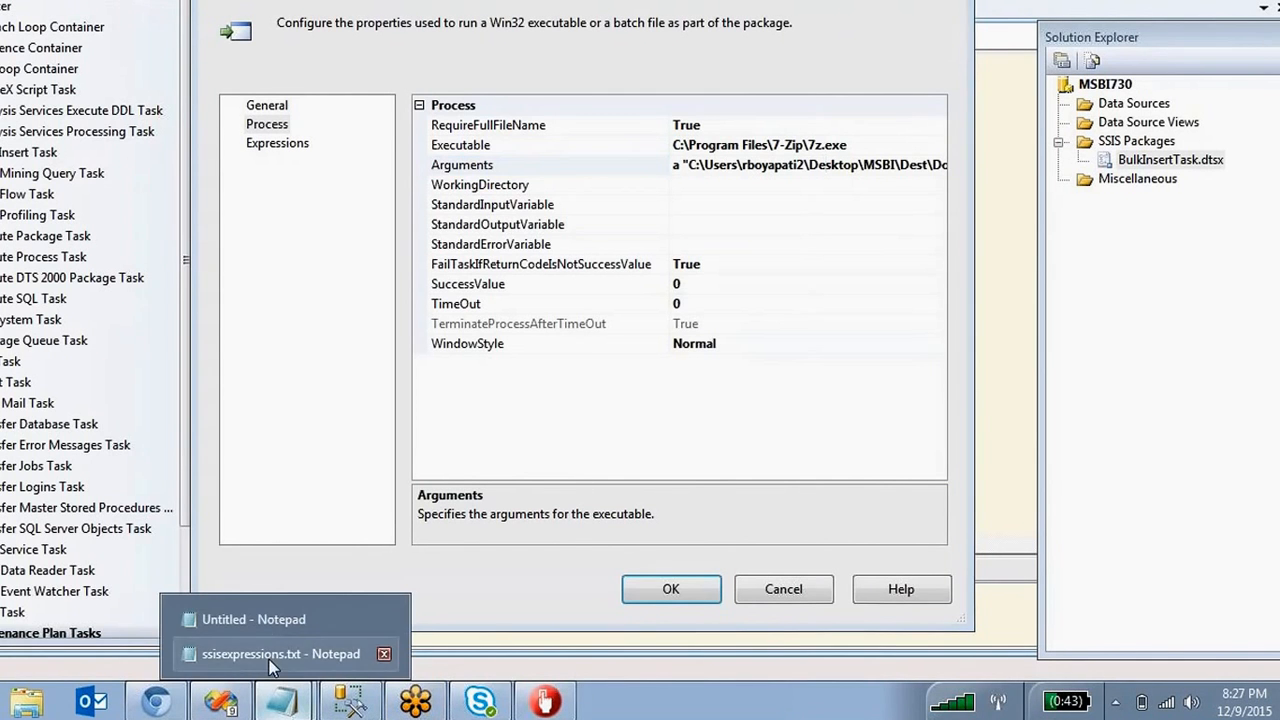
{"action": "left_click", "coordinate": [264, 620]}
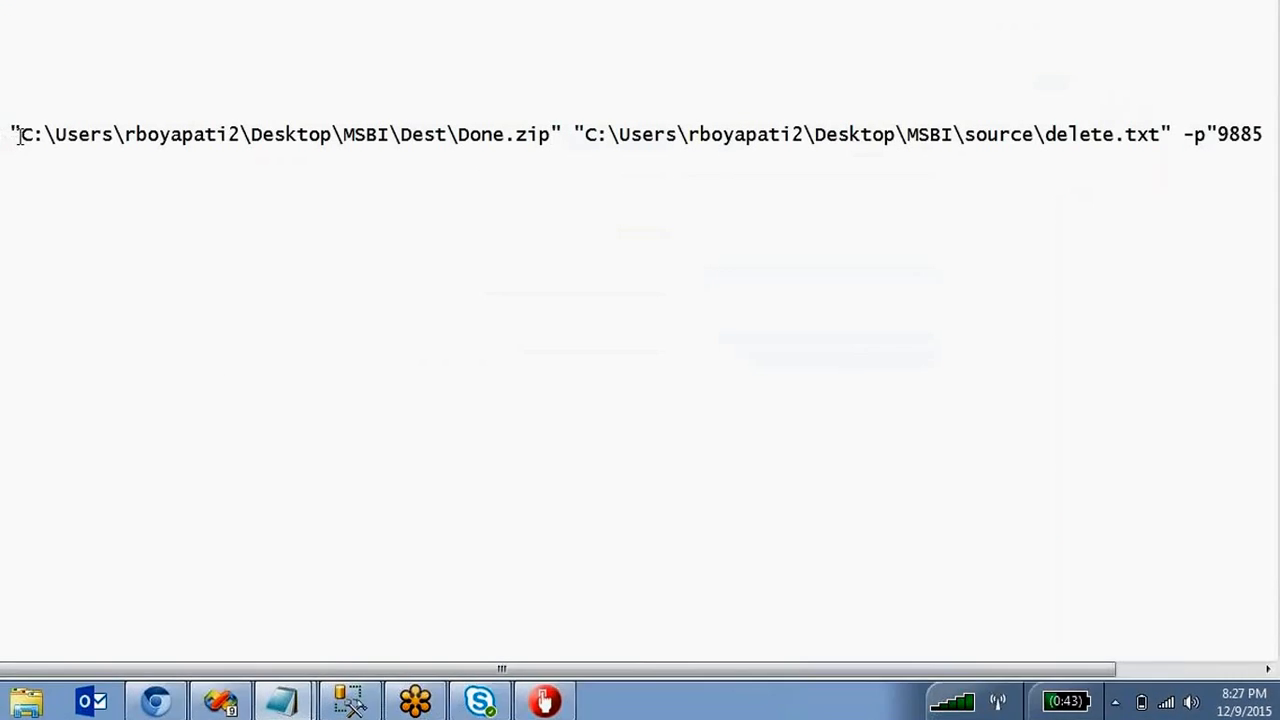
Review the Done.zip, delete.txt and -p password parts of the 7z argument line, then confirm the editor.
{"action": "left_click_drag", "start_coordinate": [19, 134], "coordinate": [1163, 150]}
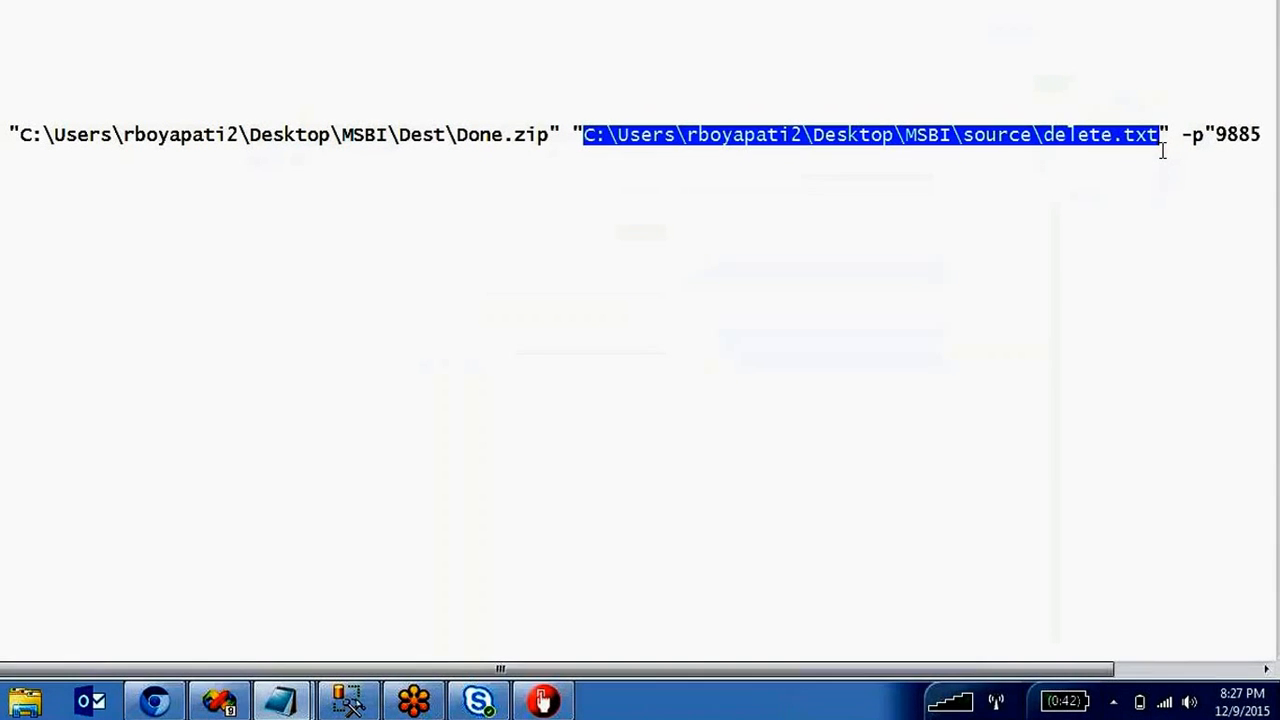
{"action": "left_click", "coordinate": [1163, 150]}
{"action": "left_click_drag", "start_coordinate": [1160, 138], "coordinate": [594, 140]}
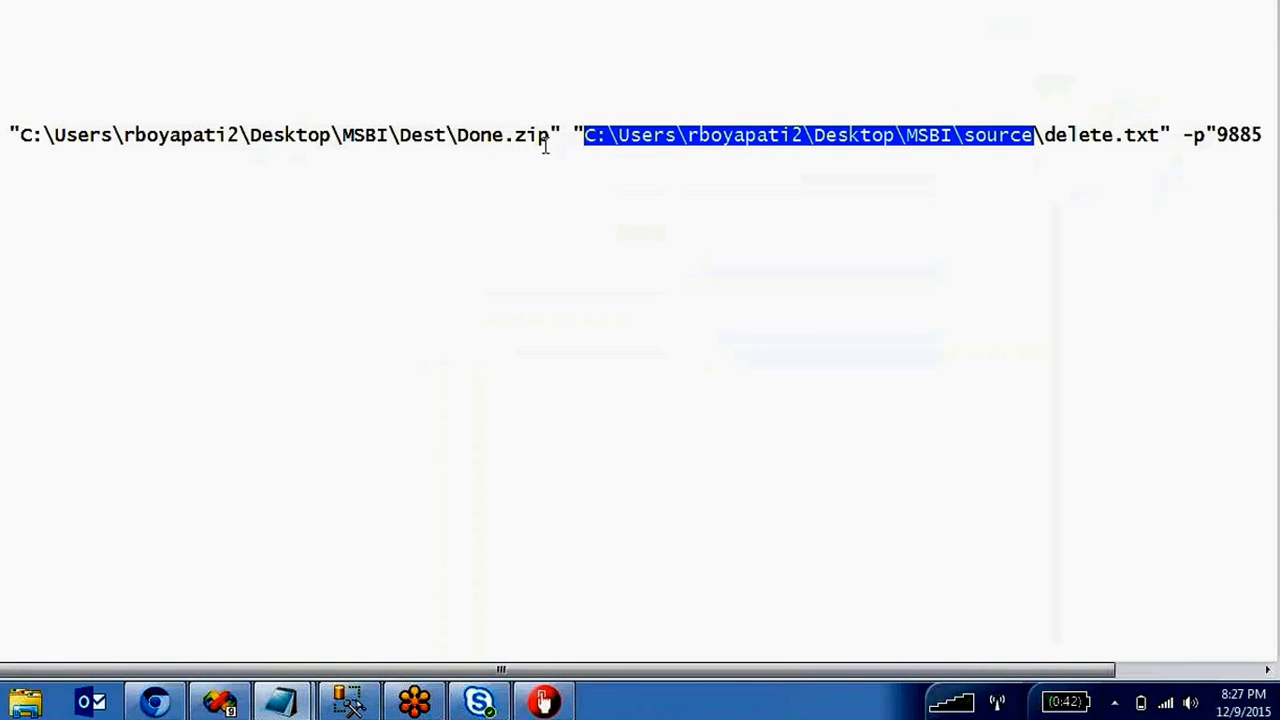
{"action": "left_click_drag", "start_coordinate": [458, 138], "coordinate": [32, 142]}
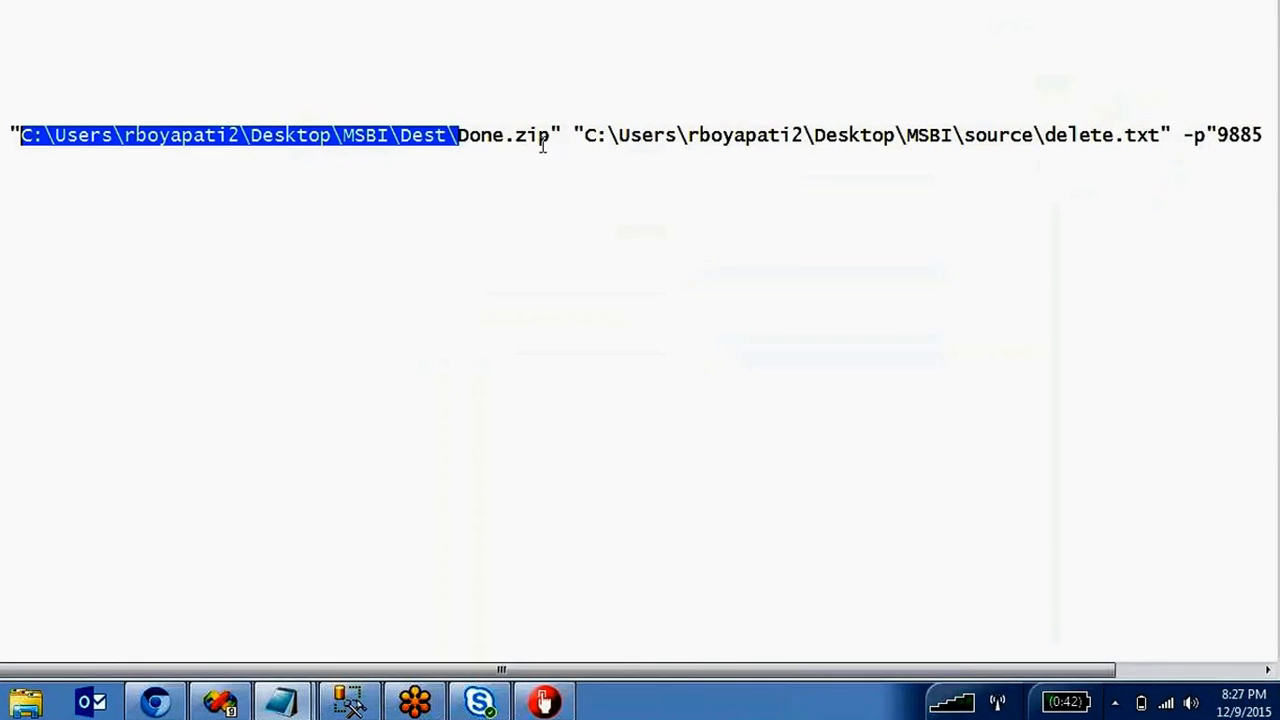
{"action": "left_click_drag", "start_coordinate": [551, 136], "coordinate": [461, 134]}
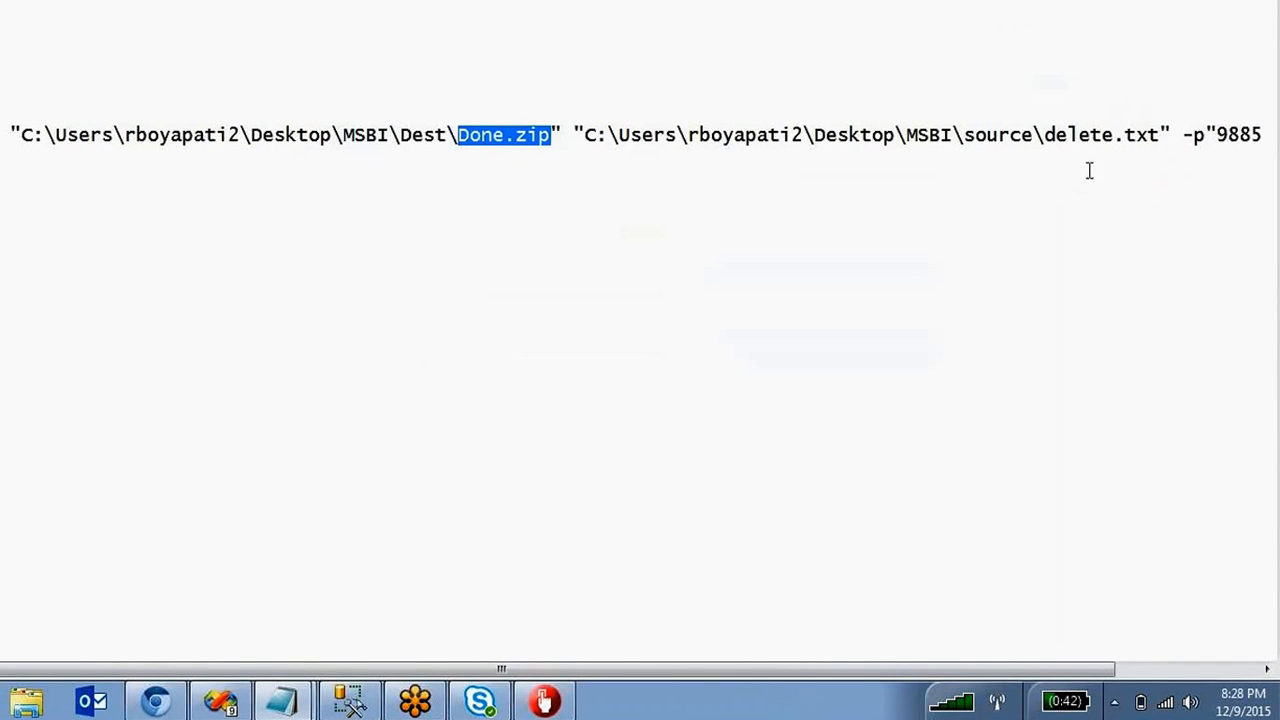
{"action": "left_click_drag", "start_coordinate": [1262, 134], "coordinate": [1218, 133]}
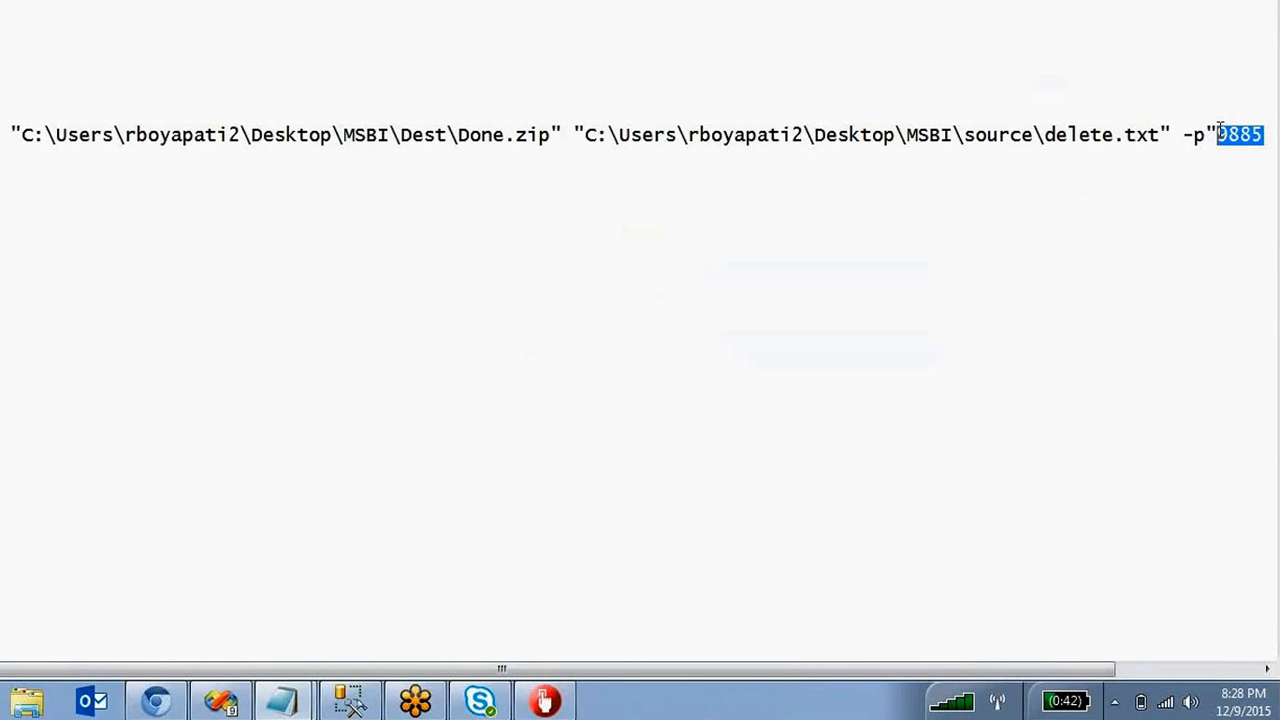
{"action": "left_click_drag", "start_coordinate": [1216, 128], "coordinate": [1207, 132]}
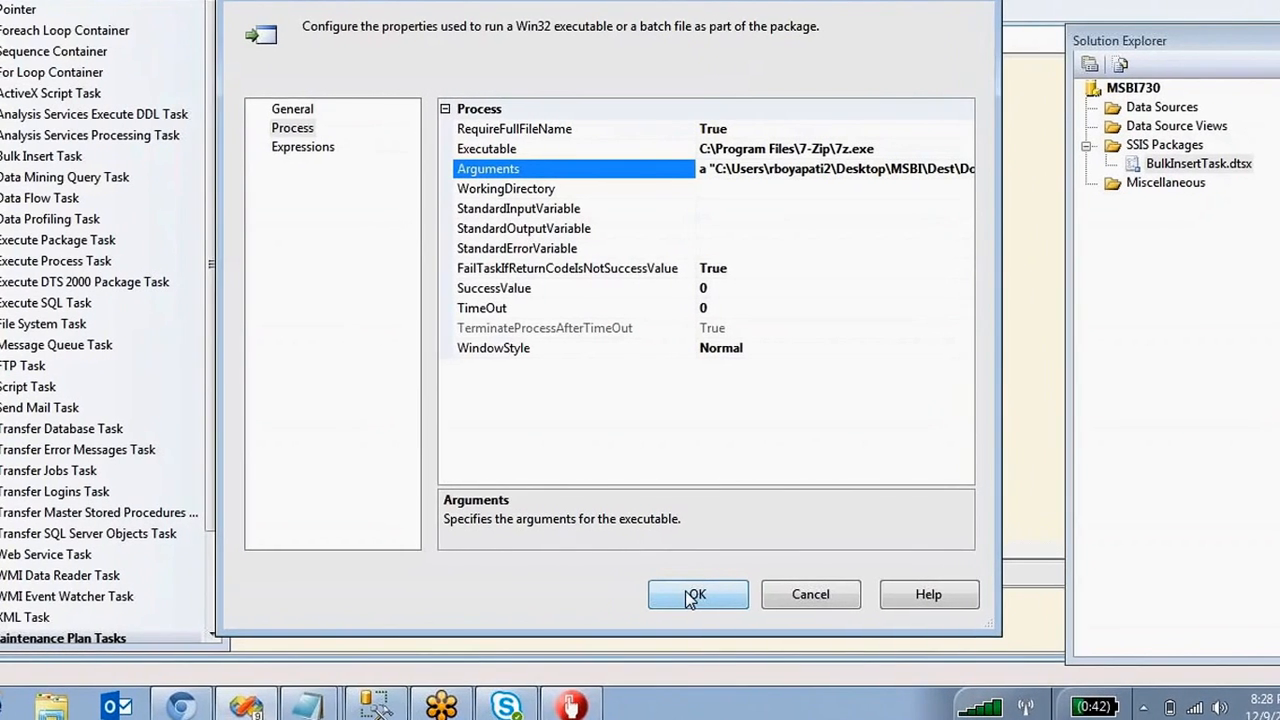
{"action": "left_click", "coordinate": [663, 593]}
Add a second Execute Process Task to the canvas below the first 7-Zip task.
{"action": "left_click", "coordinate": [647, 377]}
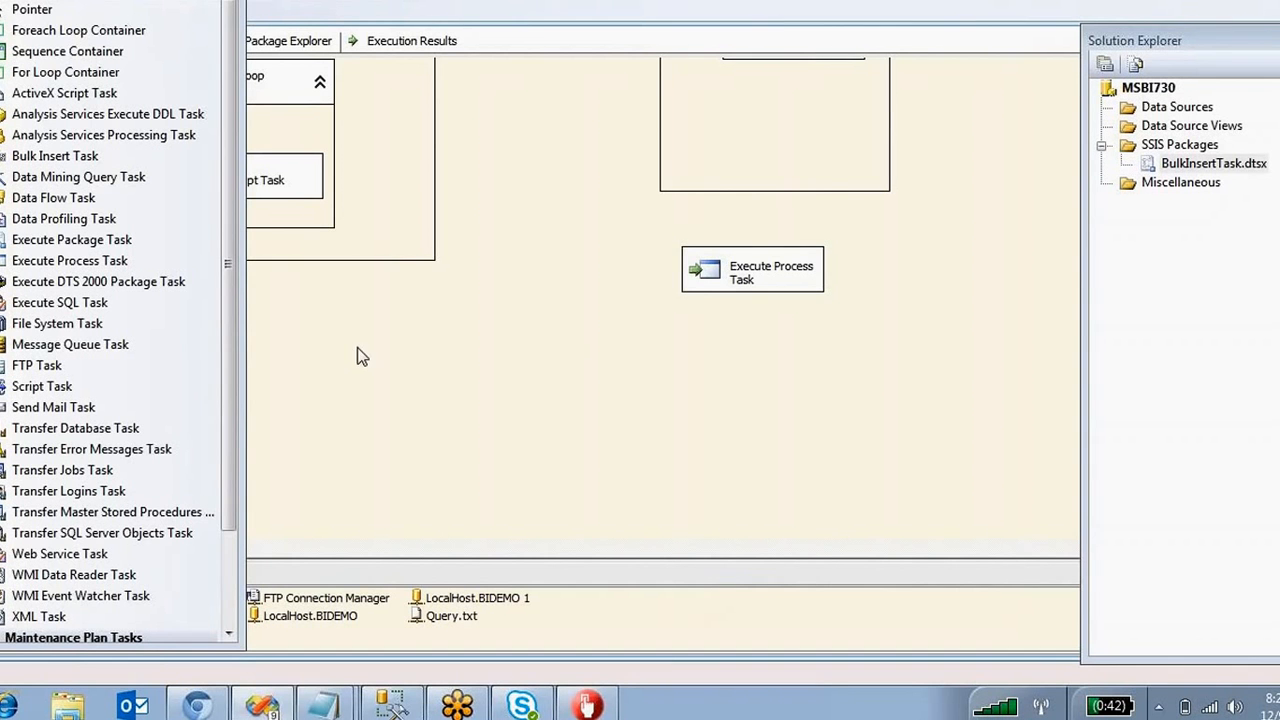
{"action": "left_click_drag", "start_coordinate": [234, 411], "coordinate": [227, 377]}
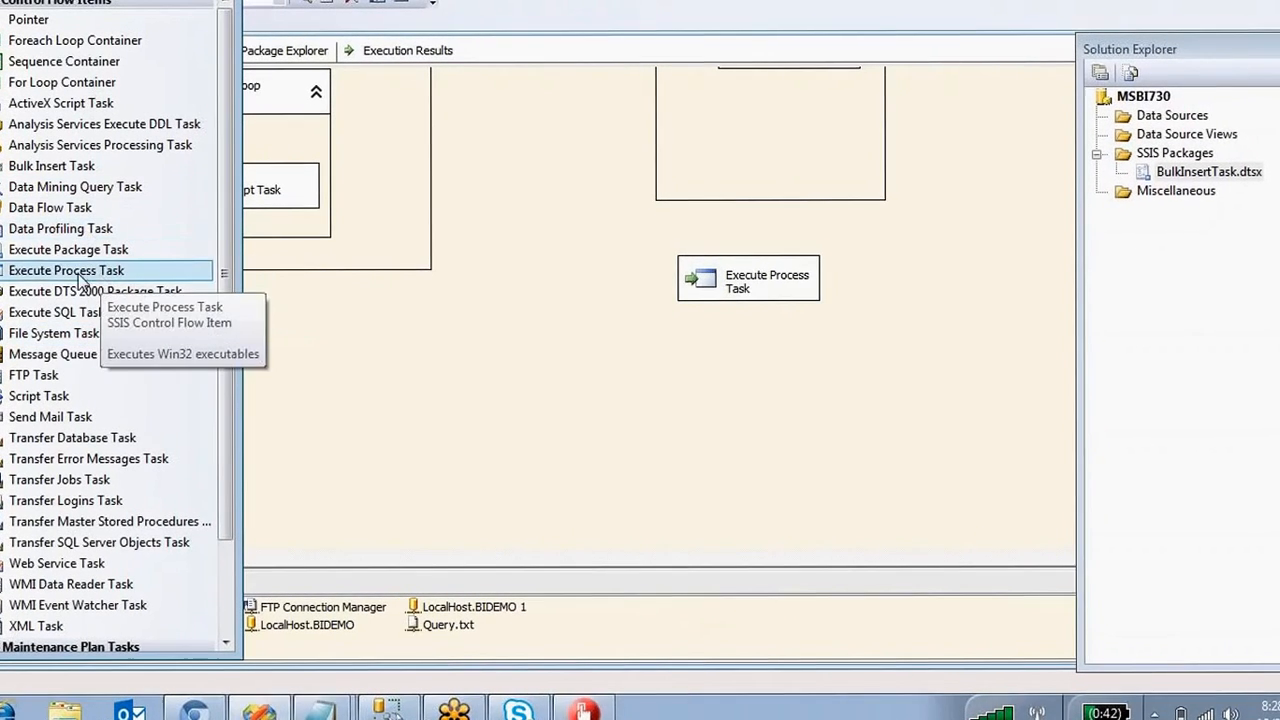
{"action": "left_click_drag", "start_coordinate": [44, 278], "coordinate": [620, 400]}
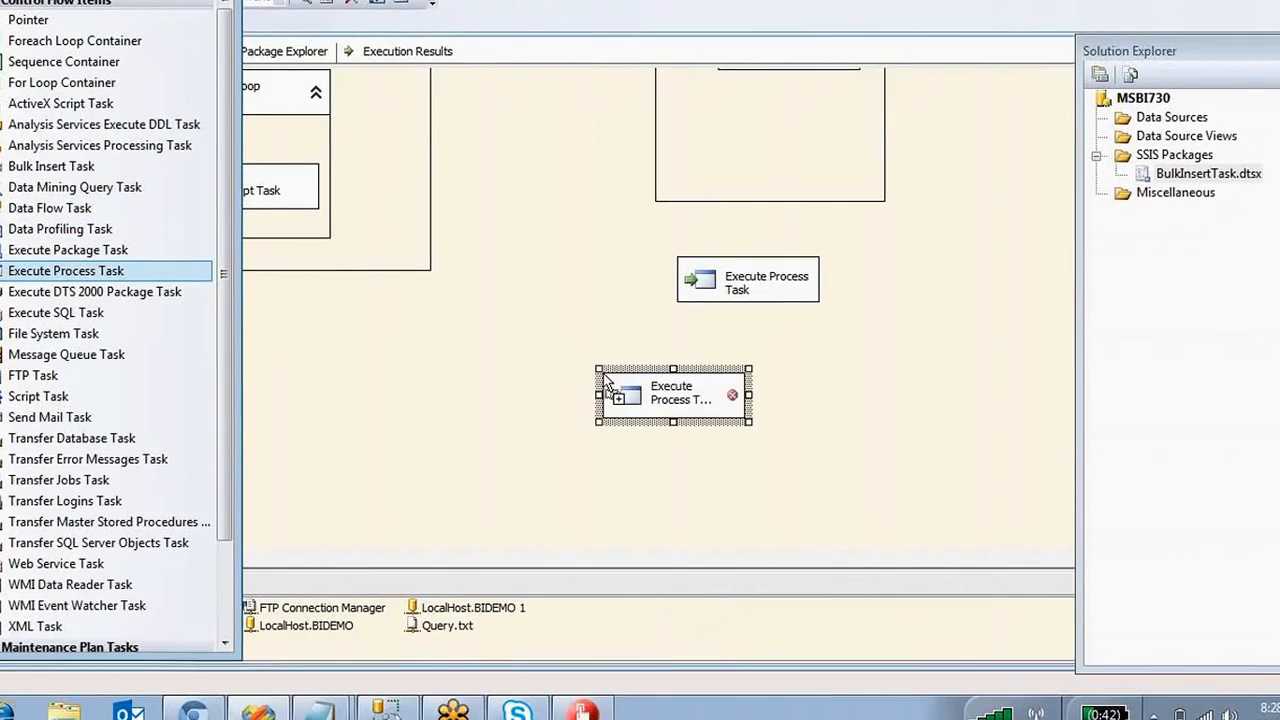
Set the new task's Executable to C:\Program Files\7-Zip\7z.exe.
{"action": "double_click", "coordinate": [632, 400]}
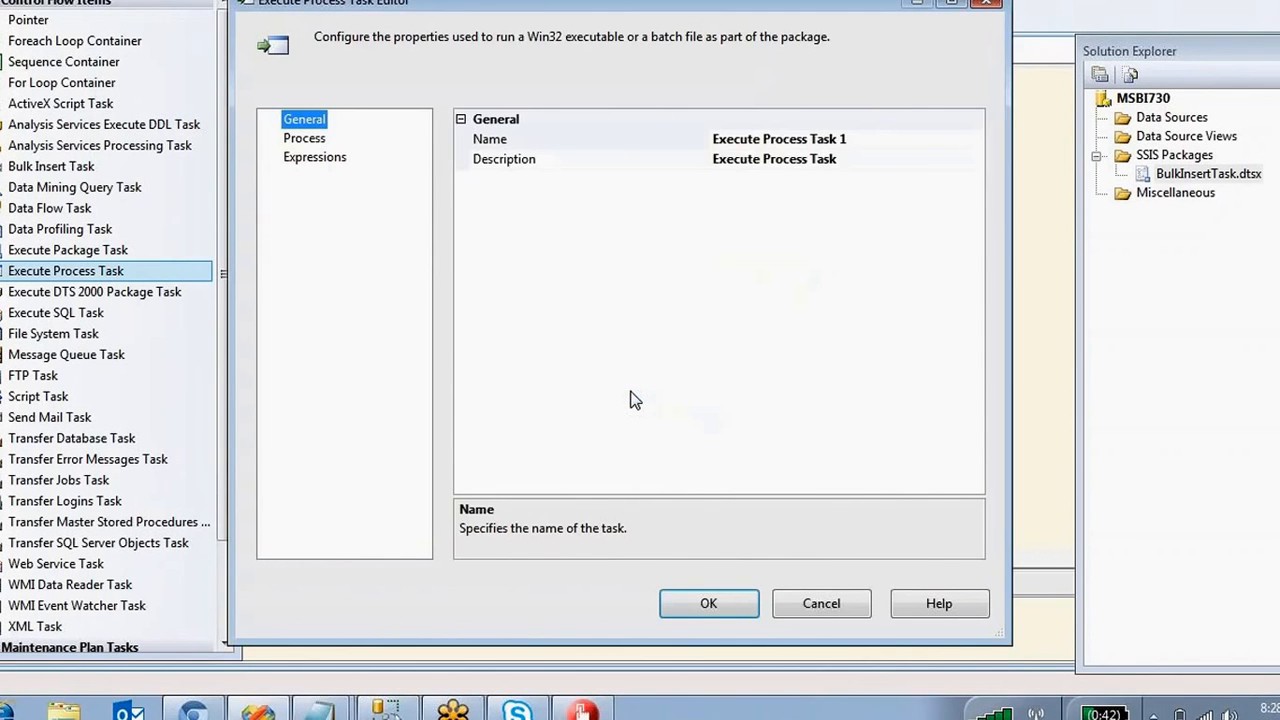
{"action": "left_click", "coordinate": [305, 138]}
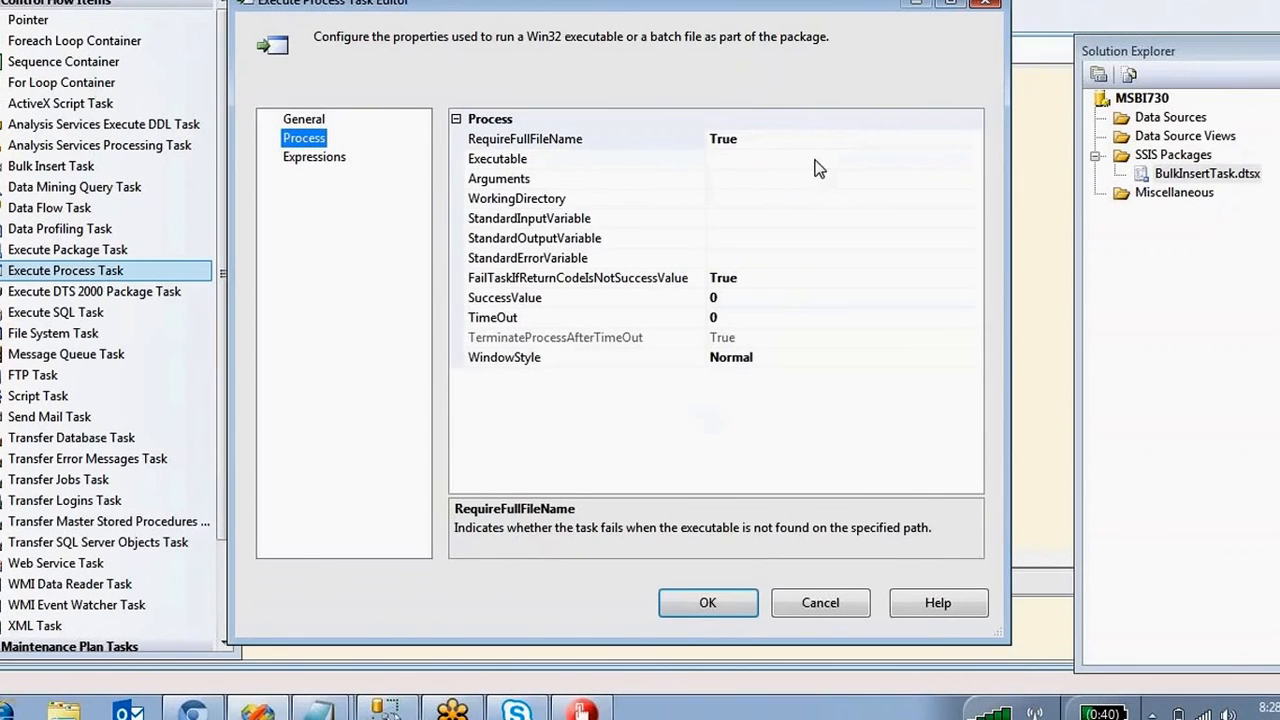
{"action": "left_click", "coordinate": [830, 160]}
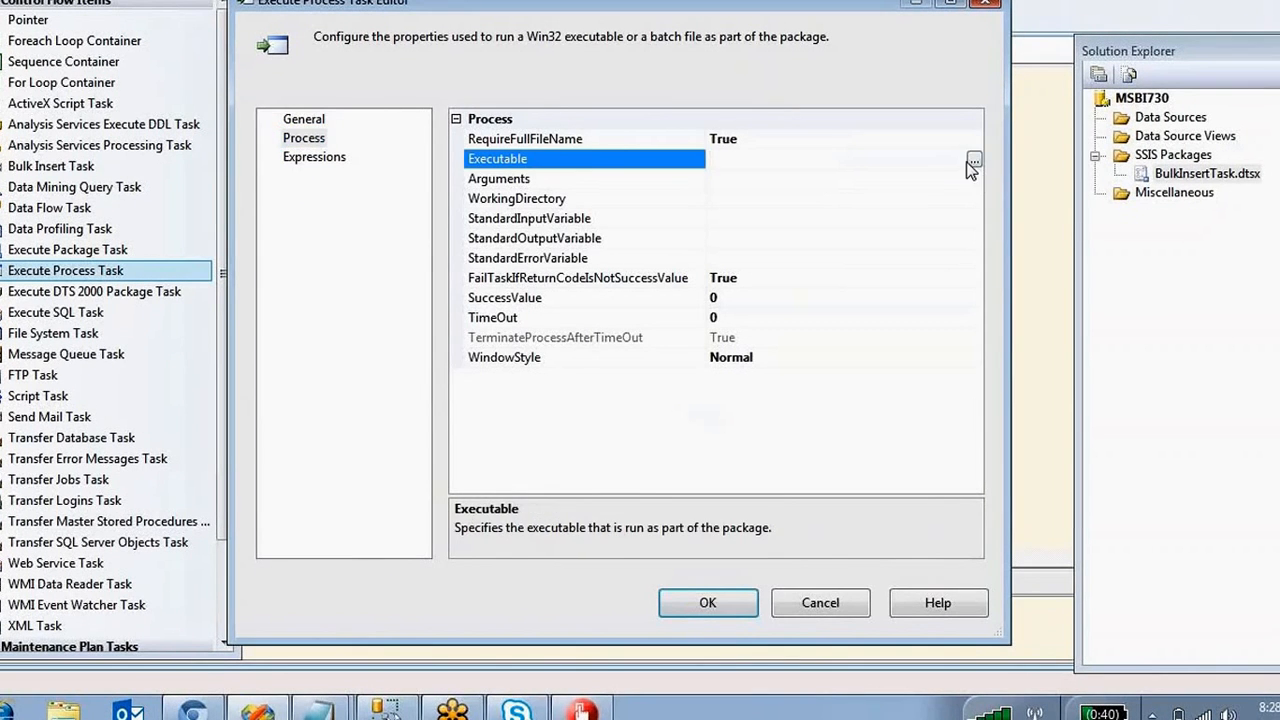
{"action": "left_click", "coordinate": [972, 161]}
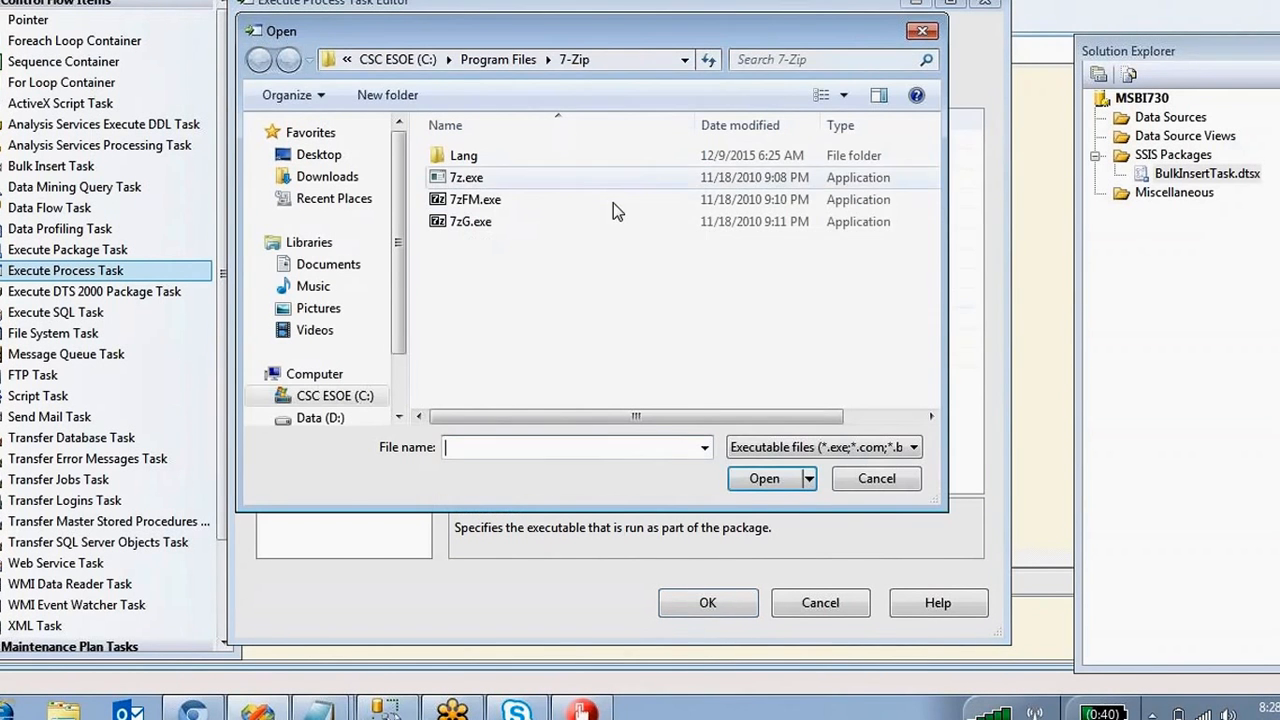
{"action": "left_click", "coordinate": [466, 179]}
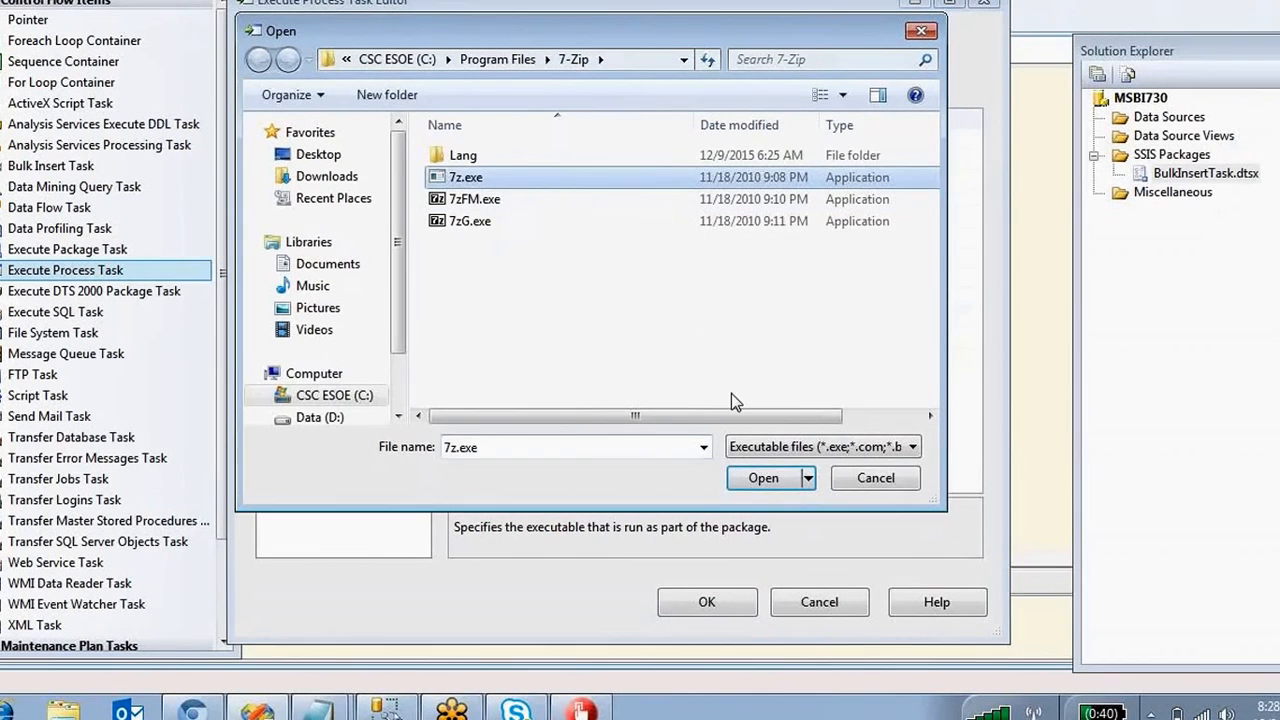
{"action": "left_click", "coordinate": [766, 478]}
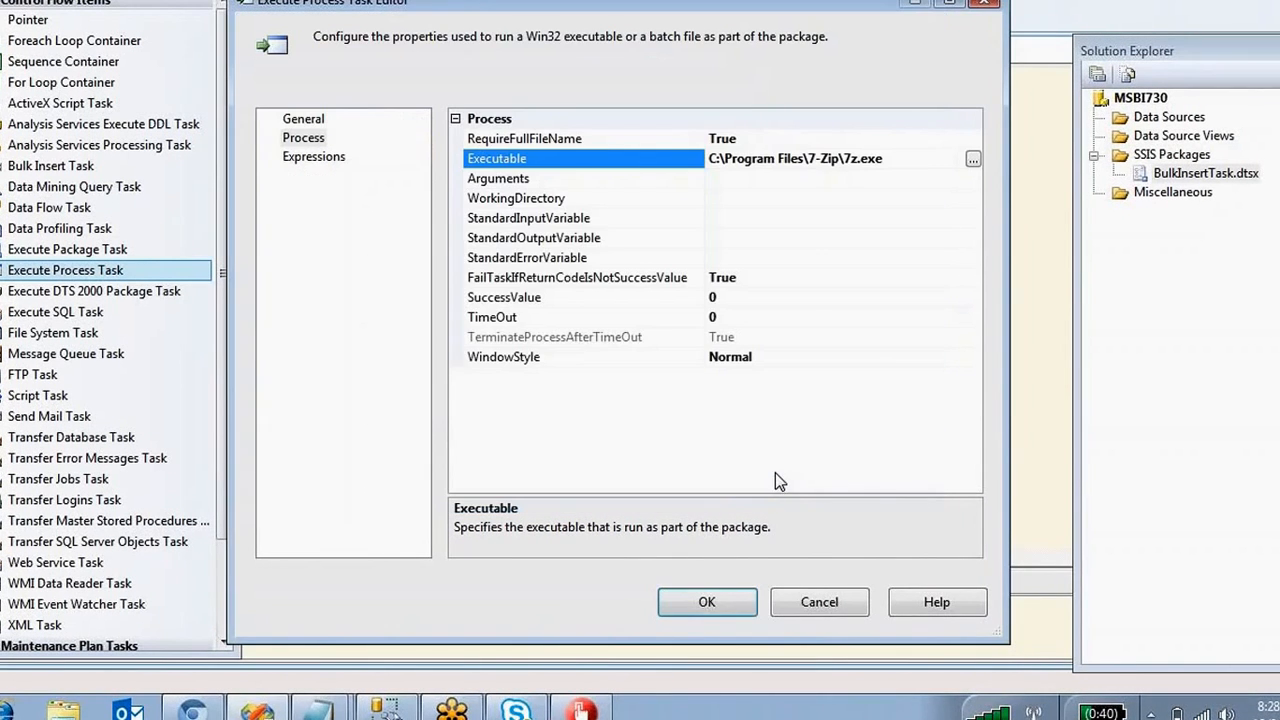
{"action": "left_click", "coordinate": [824, 181]}
Paste the Zipped.zip source path from ssisexpressions.txt onto a new line in the Untitled notes.
{"action": "left_click", "coordinate": [318, 708]}
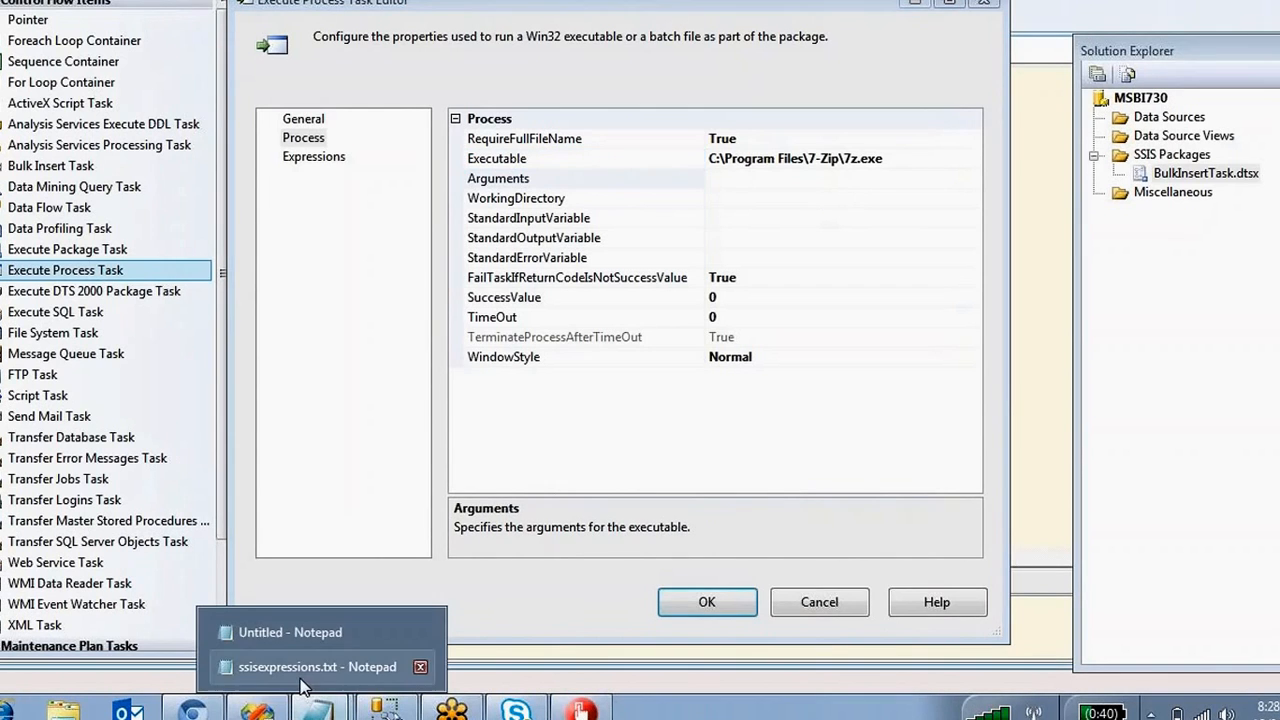
{"action": "left_click", "coordinate": [300, 663]}
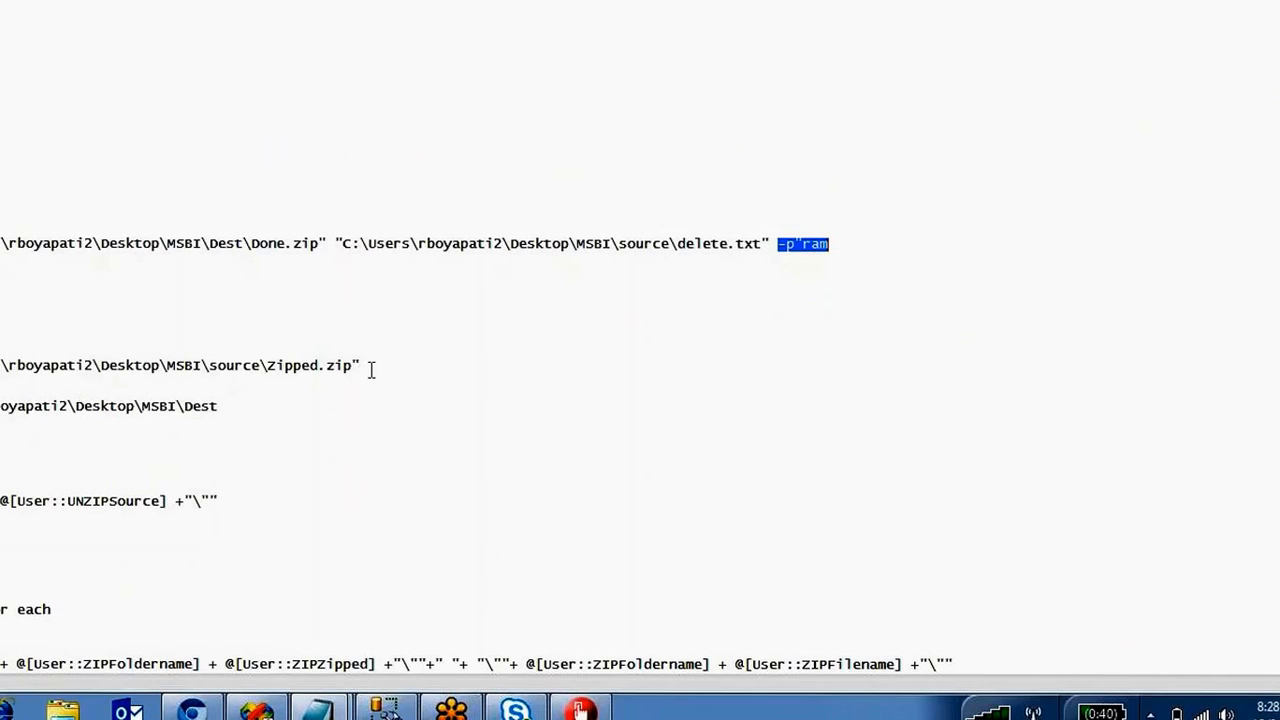
{"action": "left_click_drag", "start_coordinate": [371, 368], "coordinate": [2, 366]}
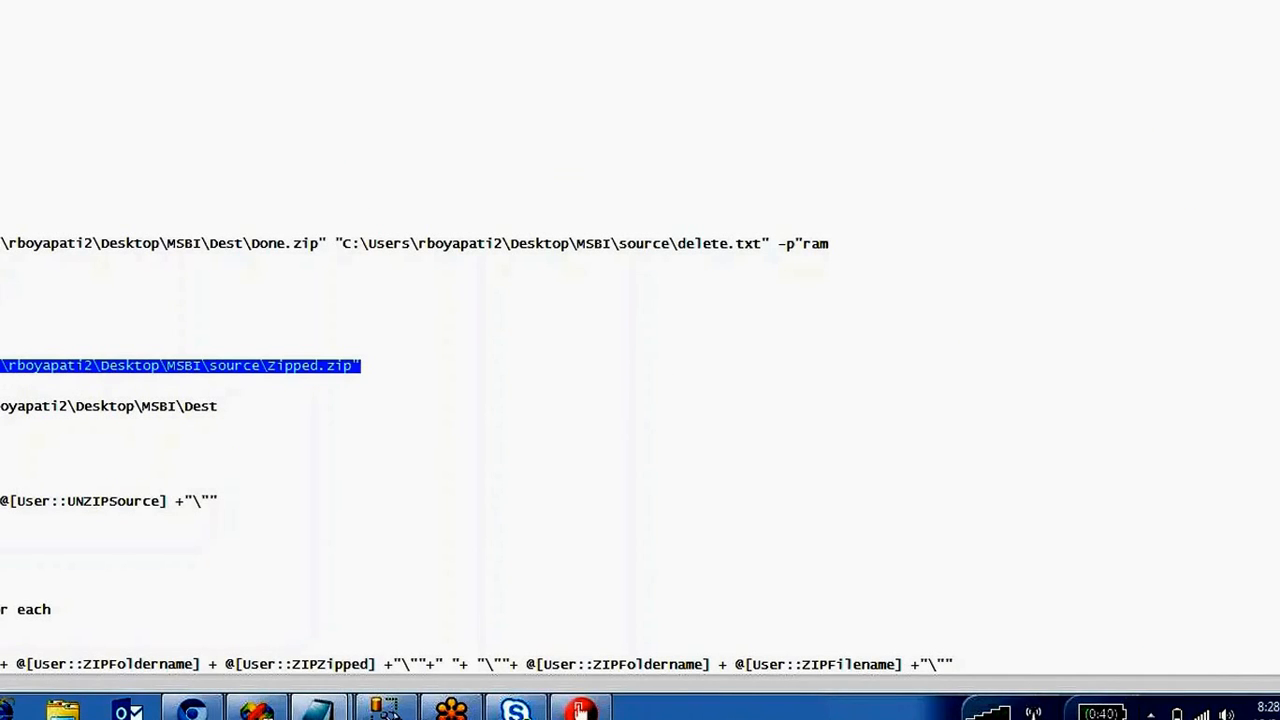
{"action": "left_click", "coordinate": [318, 708]}
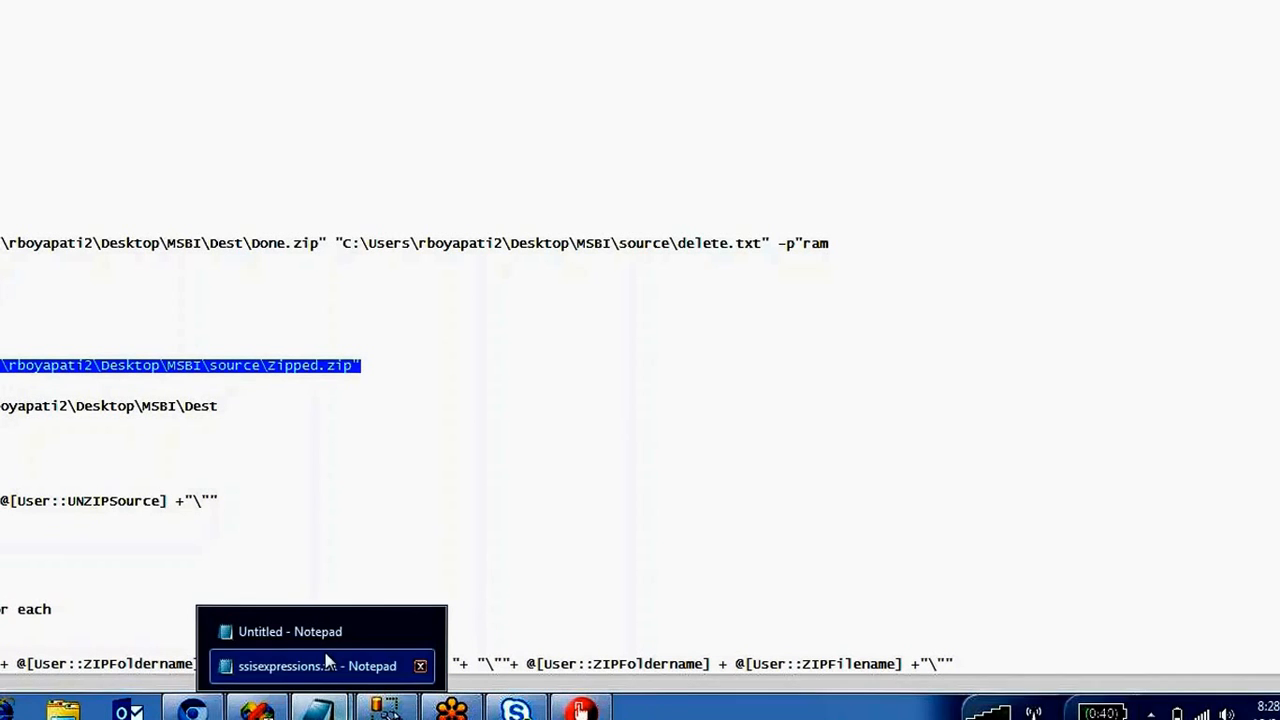
{"action": "left_click", "coordinate": [326, 627]}
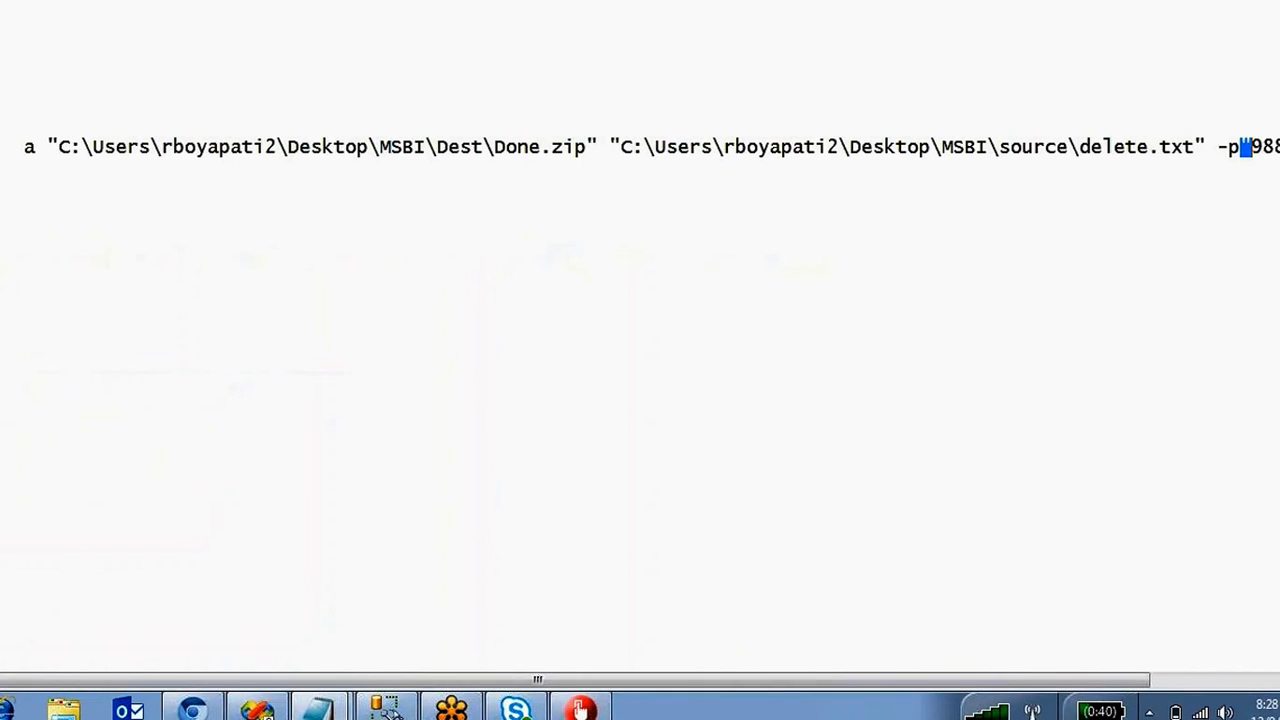
{"action": "left_click", "coordinate": [1276, 150]}
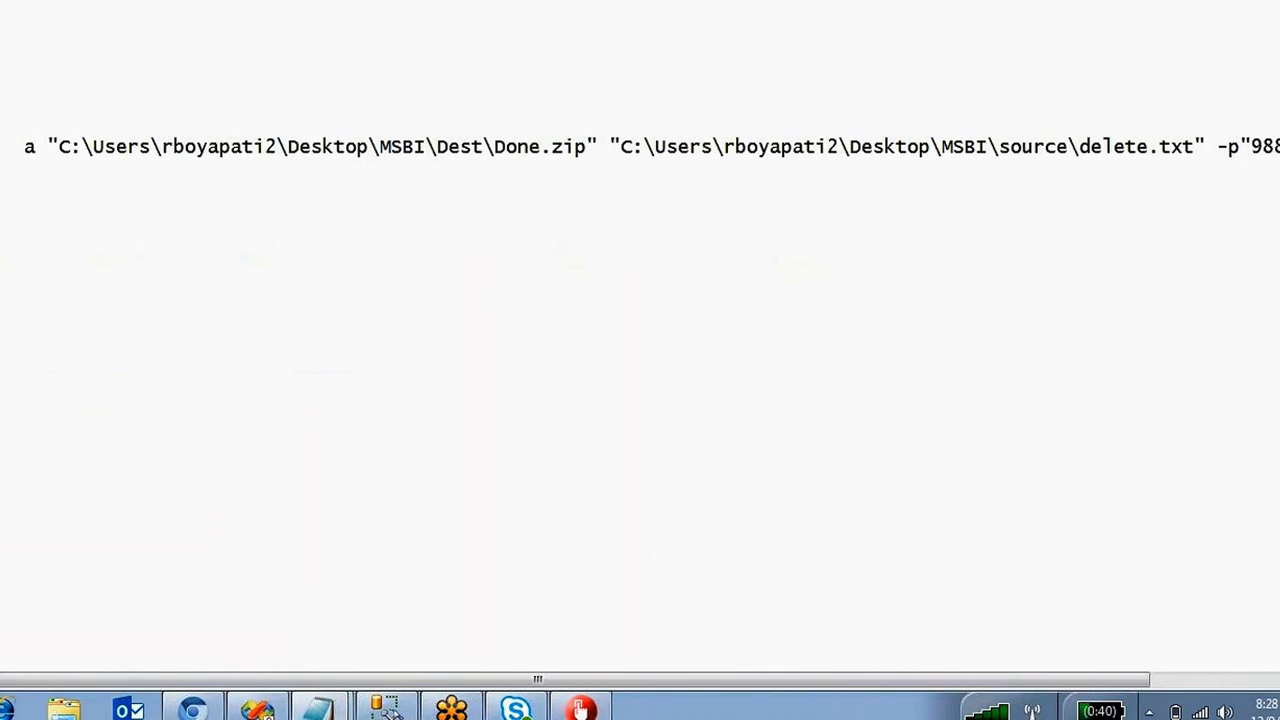
{"action": "key", "text": "ctrl+f"}
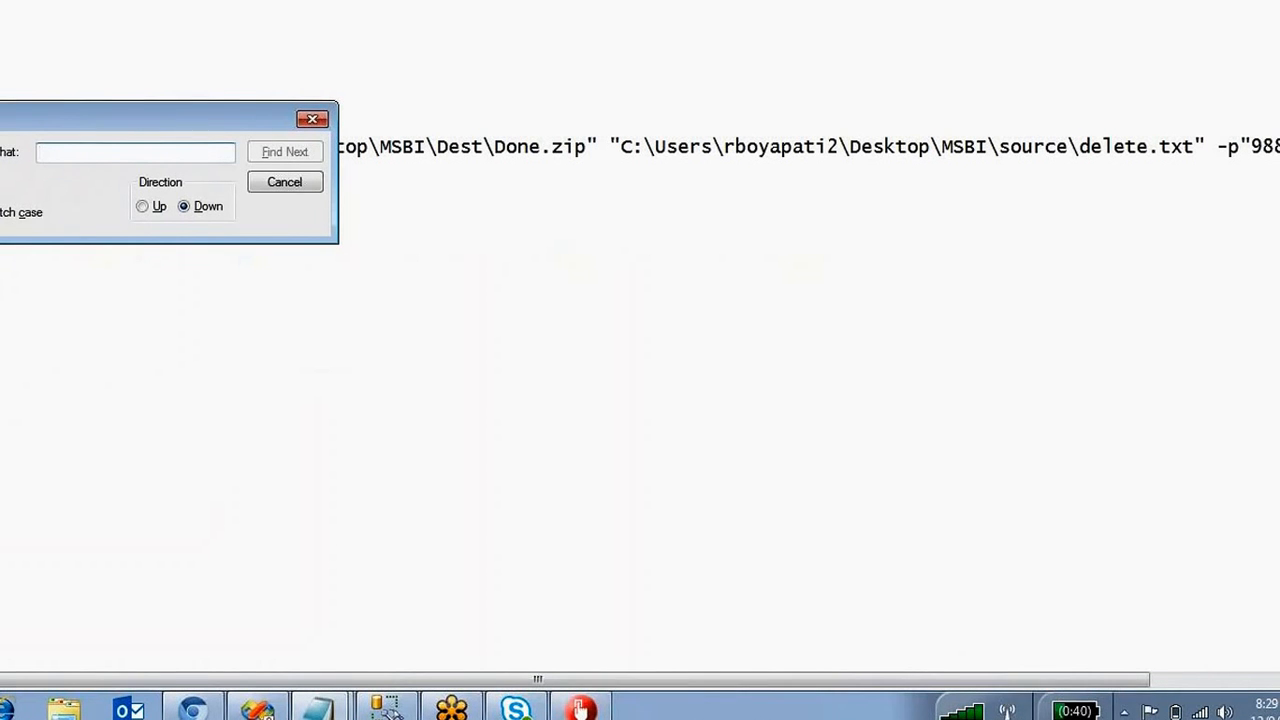
{"action": "left_click", "coordinate": [314, 120]}
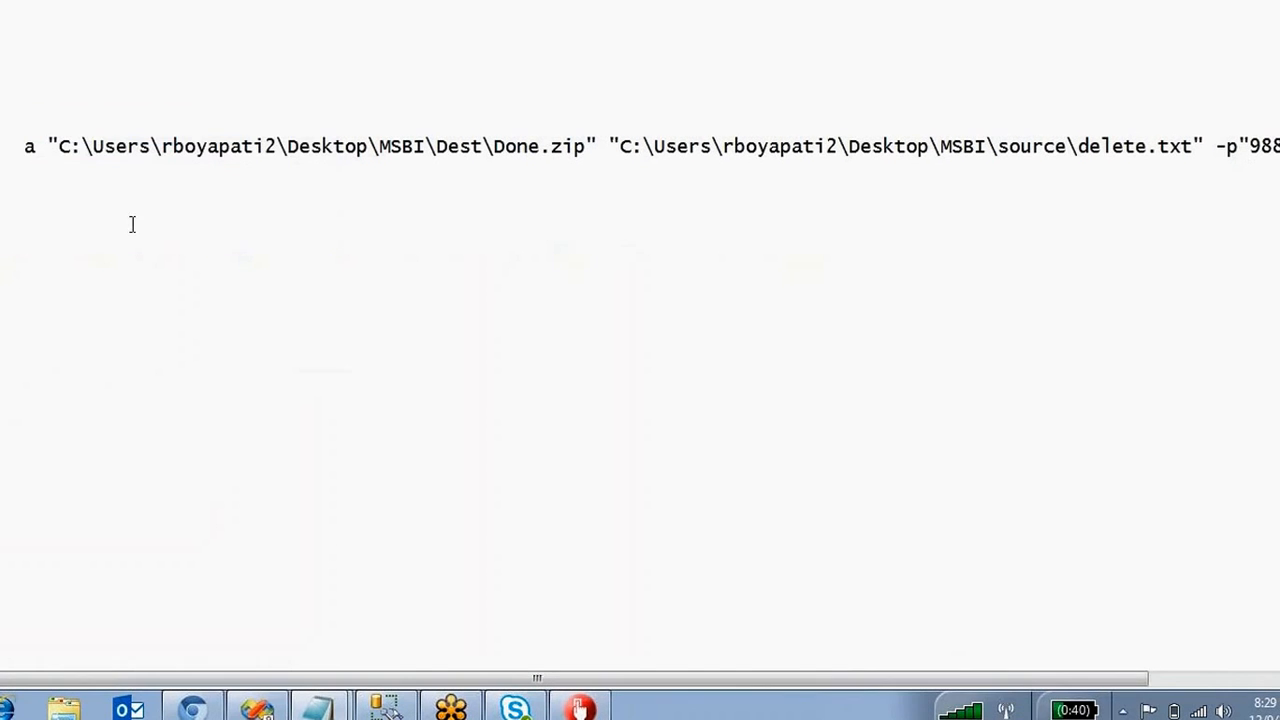
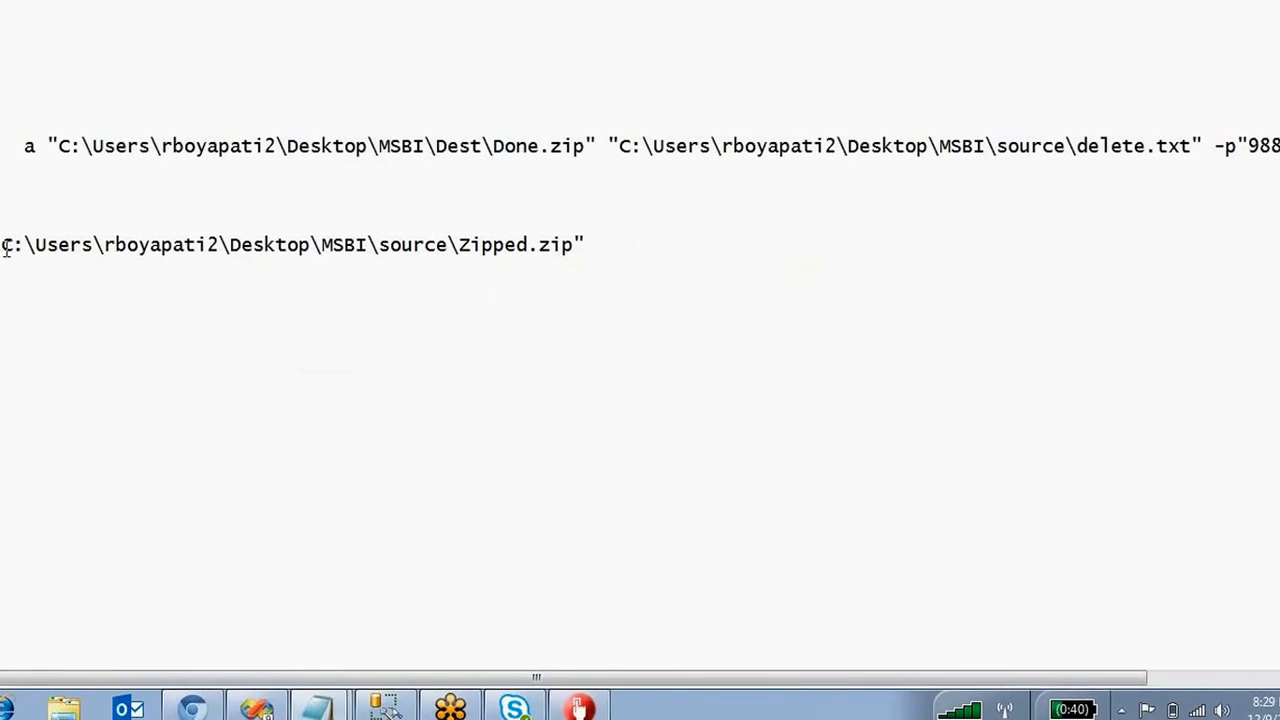
{"action": "left_click_drag", "start_coordinate": [4, 245], "coordinate": [573, 255]}
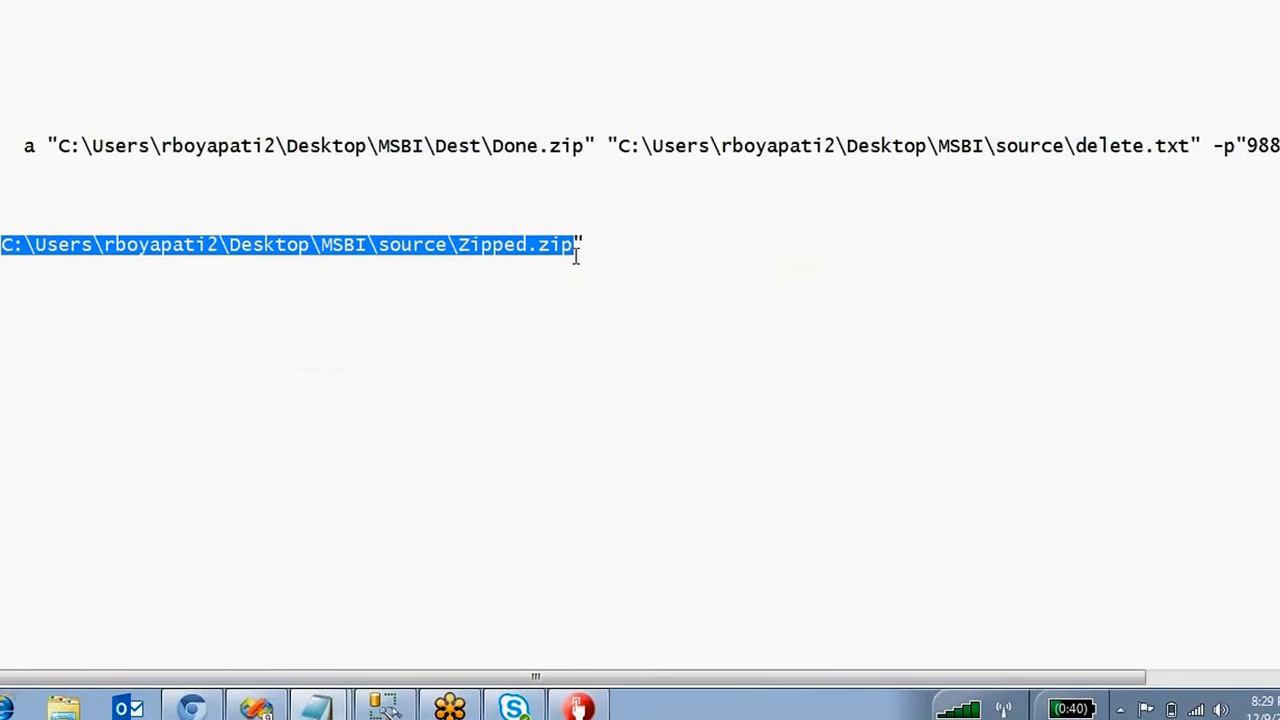
{"action": "left_click", "coordinate": [1003, 245]}
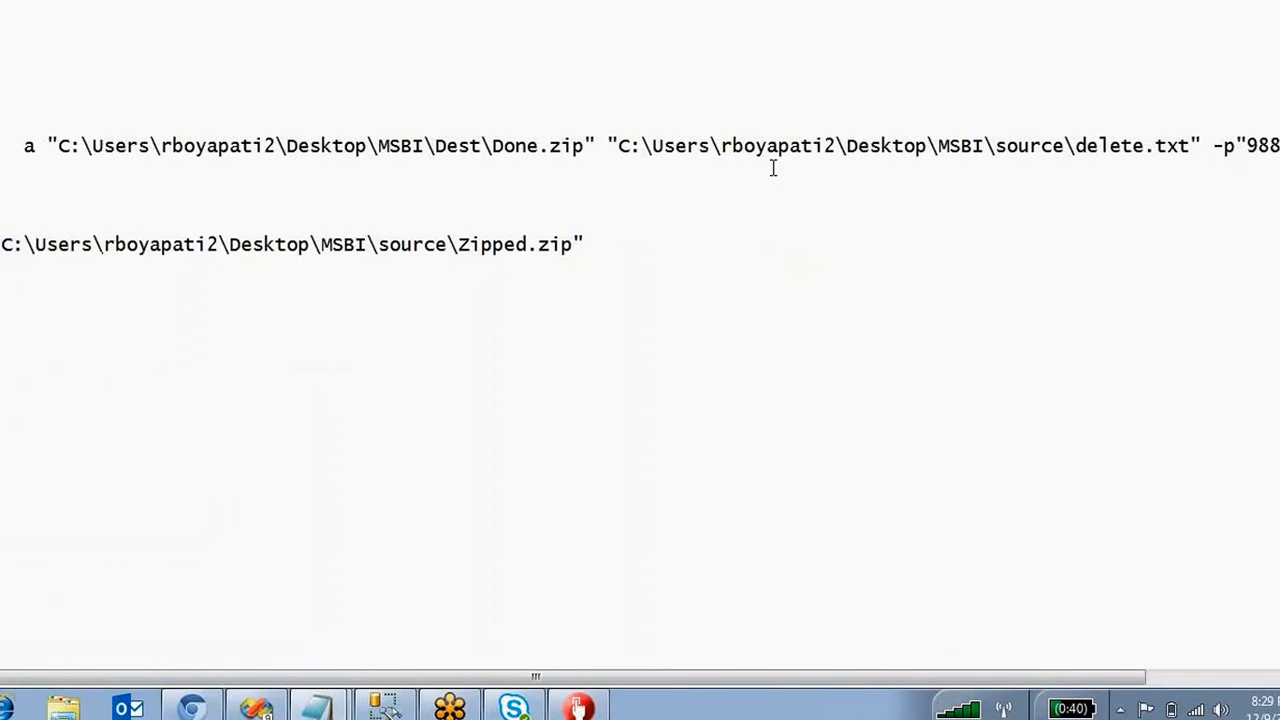
Replace line two's Zipped.zip path with the MSBI\Dest\Done.zip path from line one.
{"action": "left_click_drag", "start_coordinate": [587, 146], "coordinate": [60, 146]}
{"action": "key", "text": "ctrl+c"}
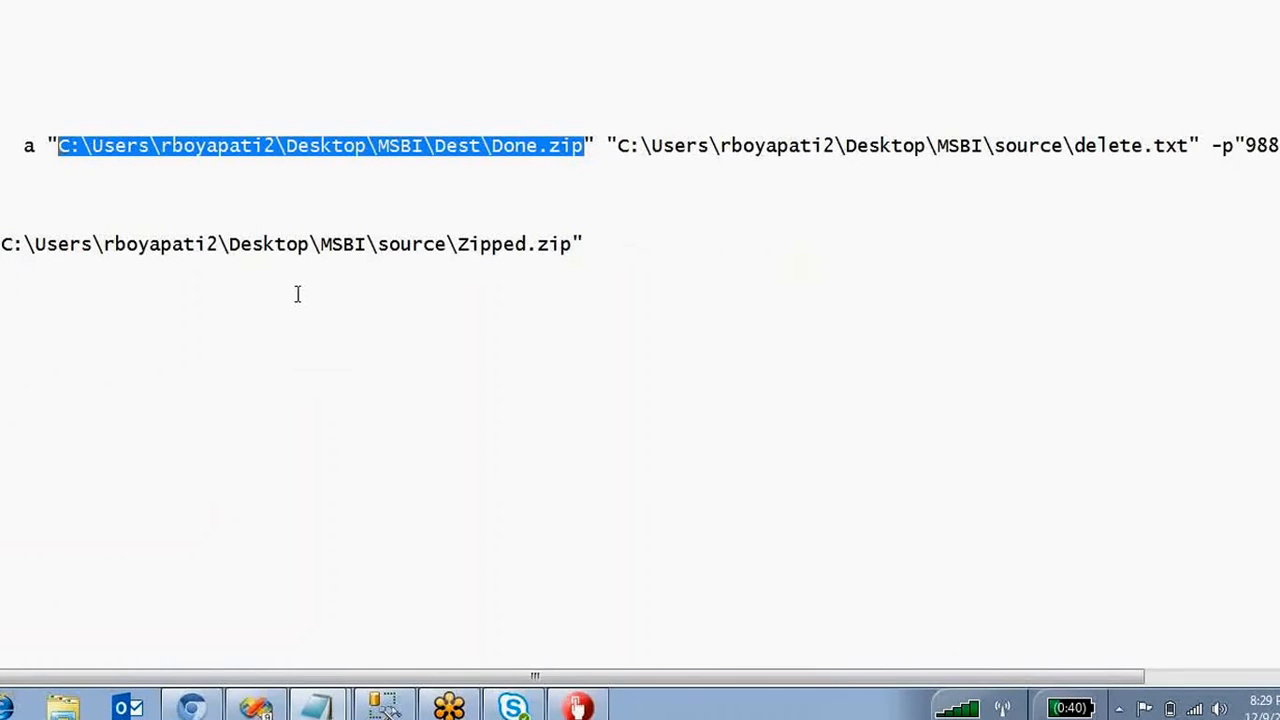
{"action": "left_click_drag", "start_coordinate": [573, 246], "coordinate": [3, 247]}
{"action": "key", "text": "ctrl+v"}
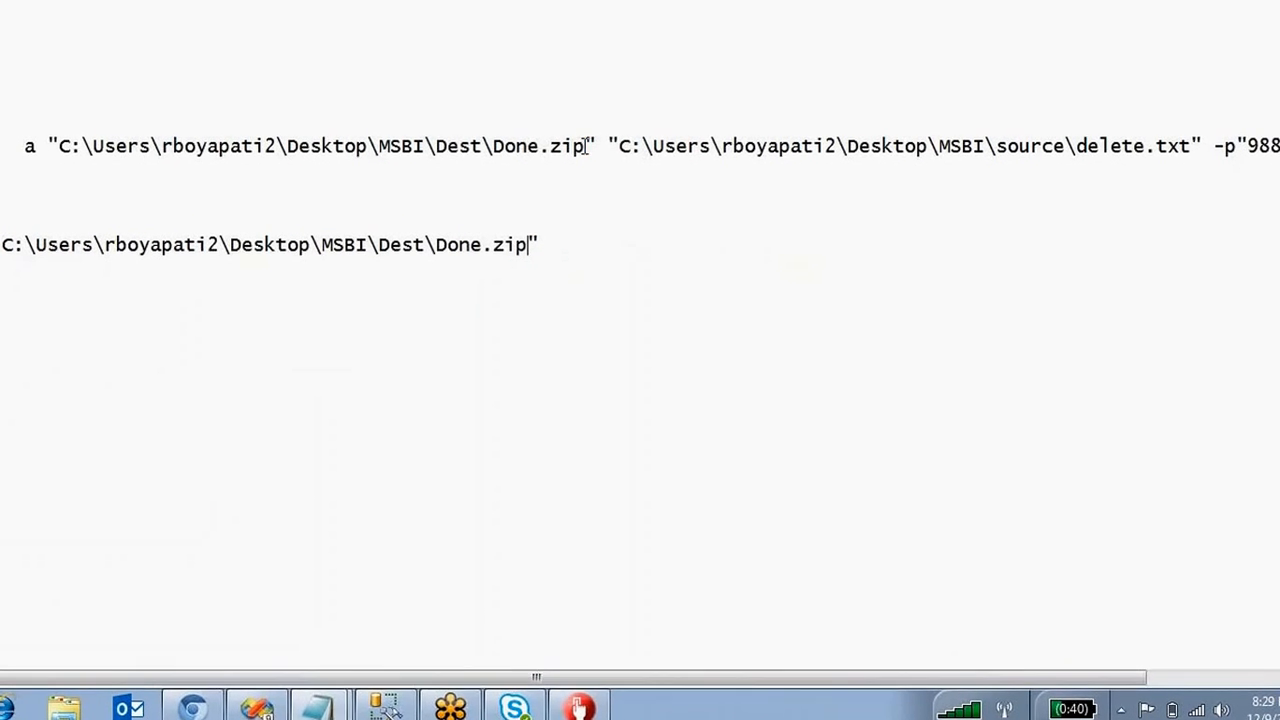
{"action": "left_click_drag", "start_coordinate": [585, 146], "coordinate": [496, 146]}
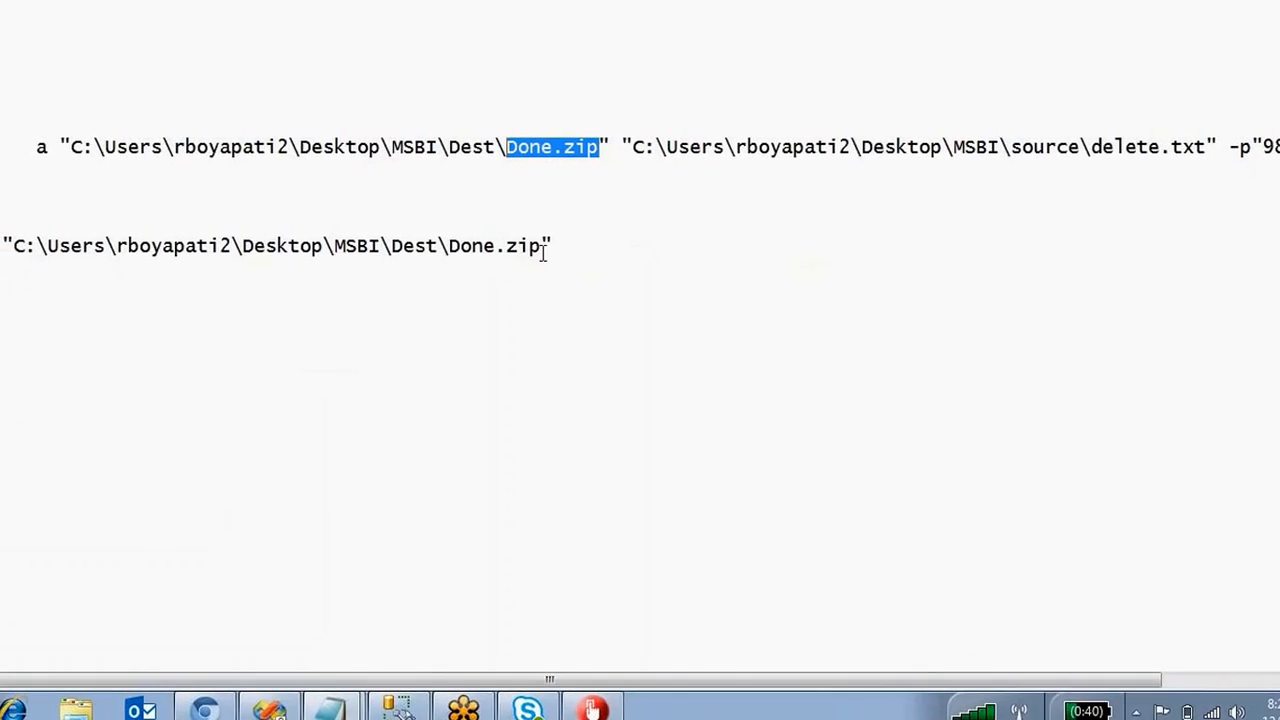
{"action": "left_click_drag", "start_coordinate": [583, 246], "coordinate": [3, 246]}
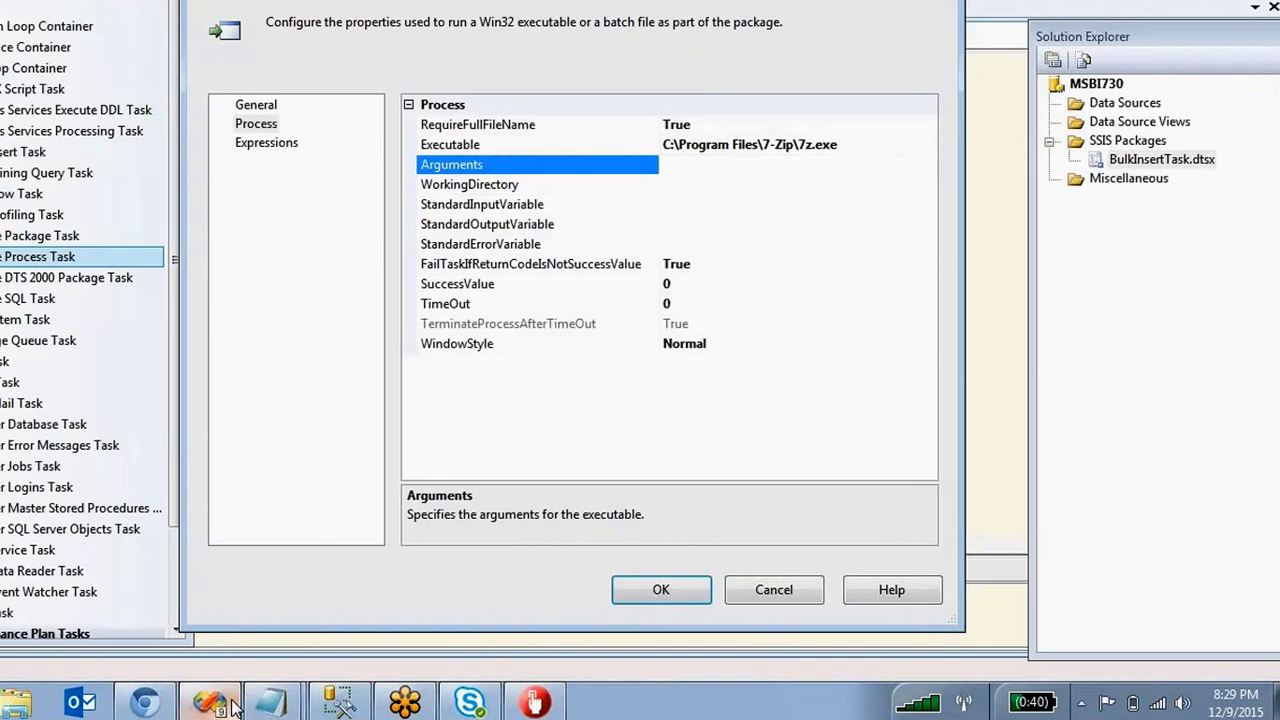
Paste the 7z extract command for Done.zip into the task's Arguments.
{"action": "left_click", "coordinate": [699, 164]}
{"action": "key", "text": "ctrl+v"}
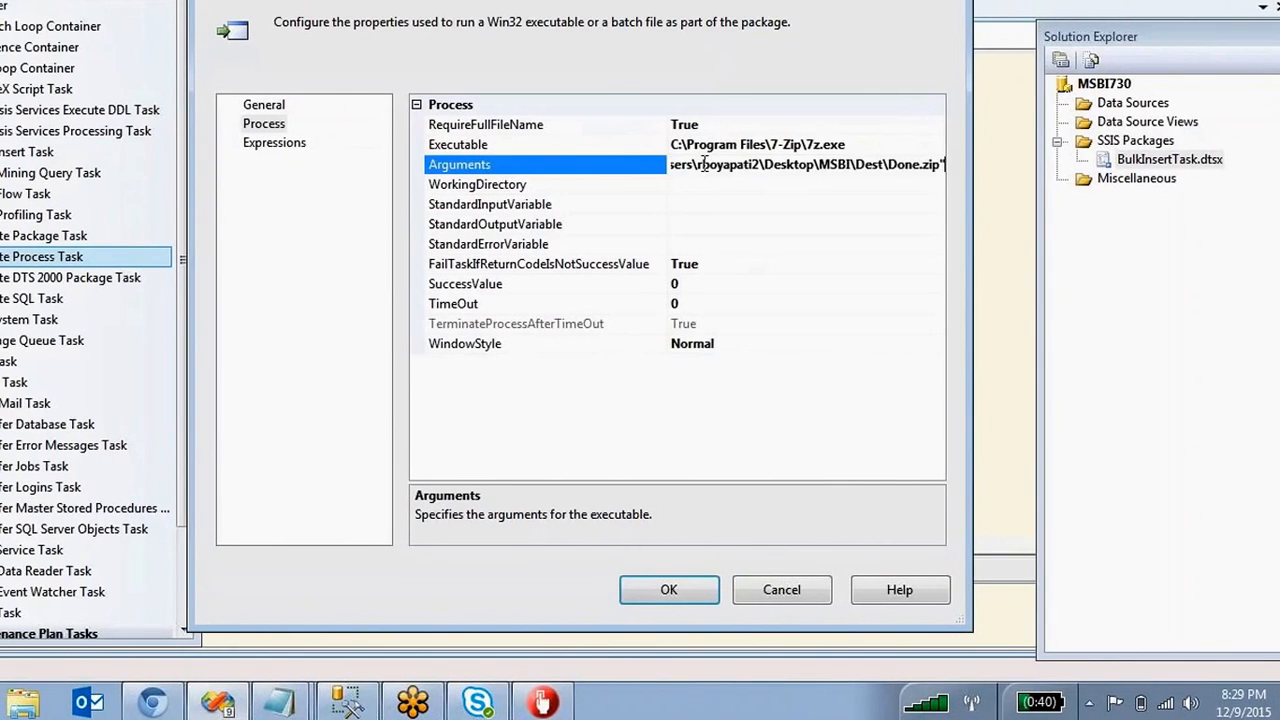
{"action": "left_click", "coordinate": [697, 188]}
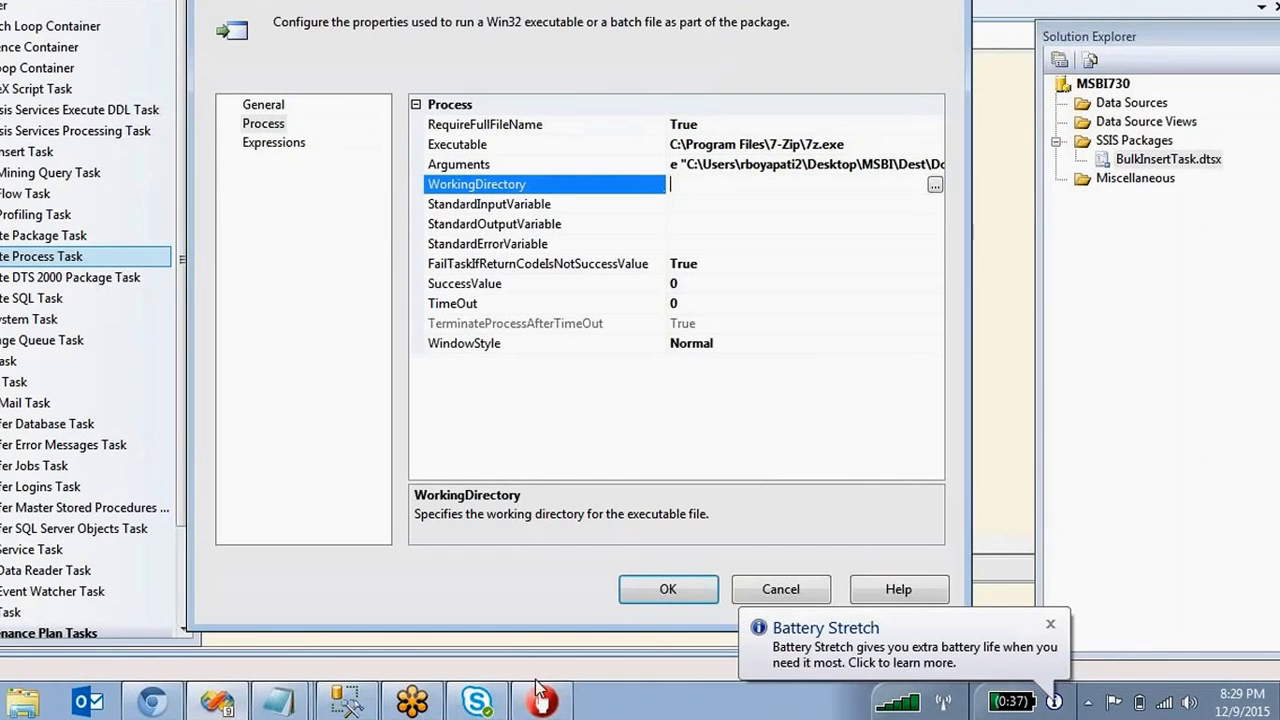
Set WorkingDirectory to the MSBI\Dest folder path and save the task settings.
{"action": "left_click", "coordinate": [250, 668]}
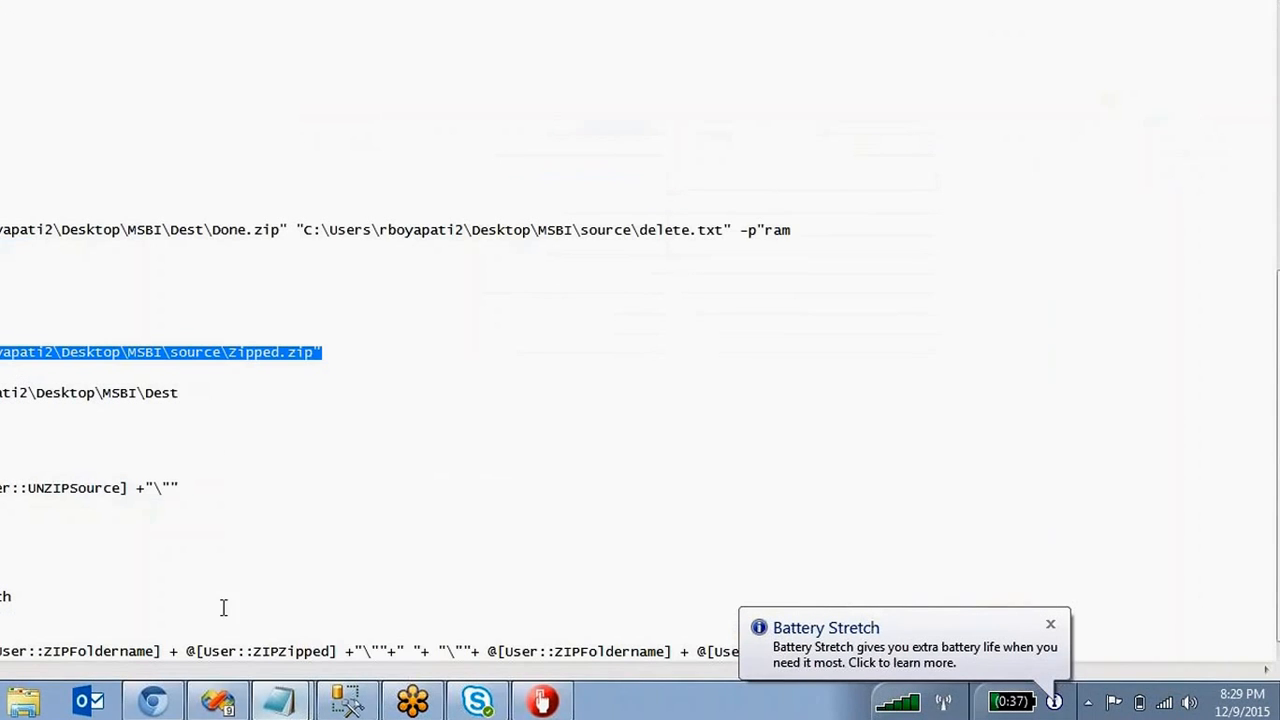
{"action": "left_click", "coordinate": [134, 392]}
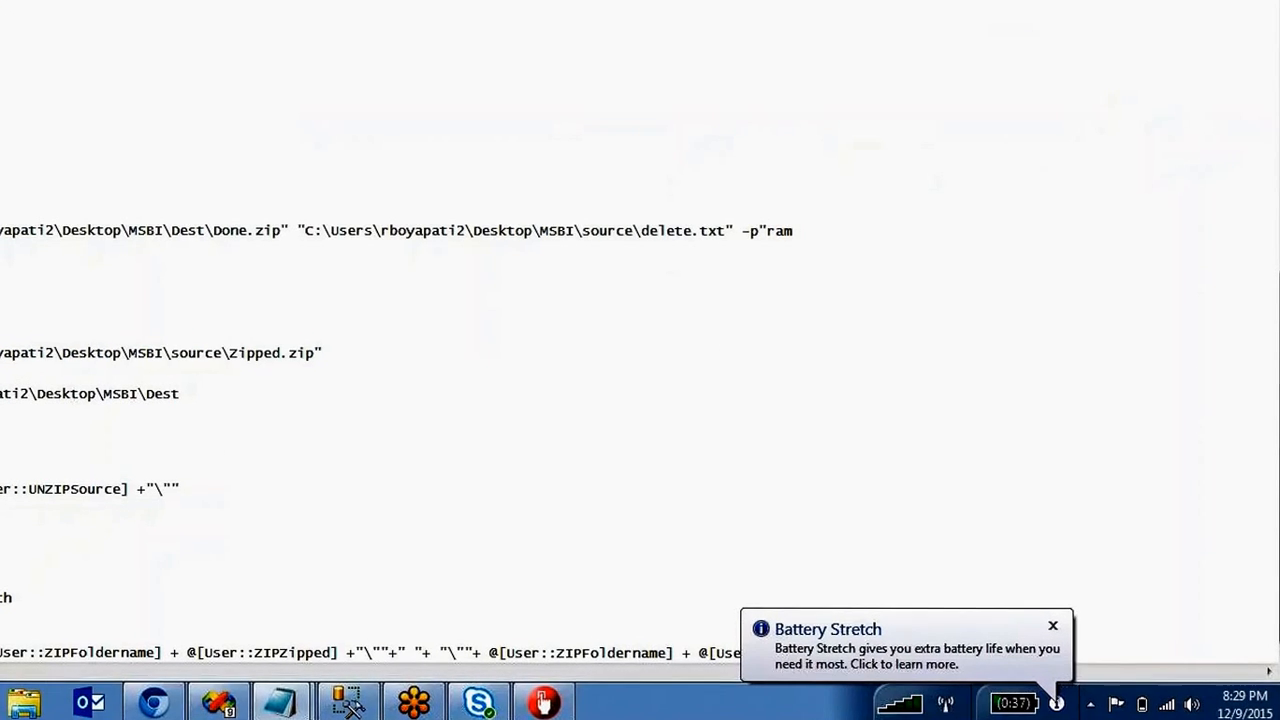
{"action": "key", "text": "shift+Home"}
{"action": "key", "text": "ctrl+c"}
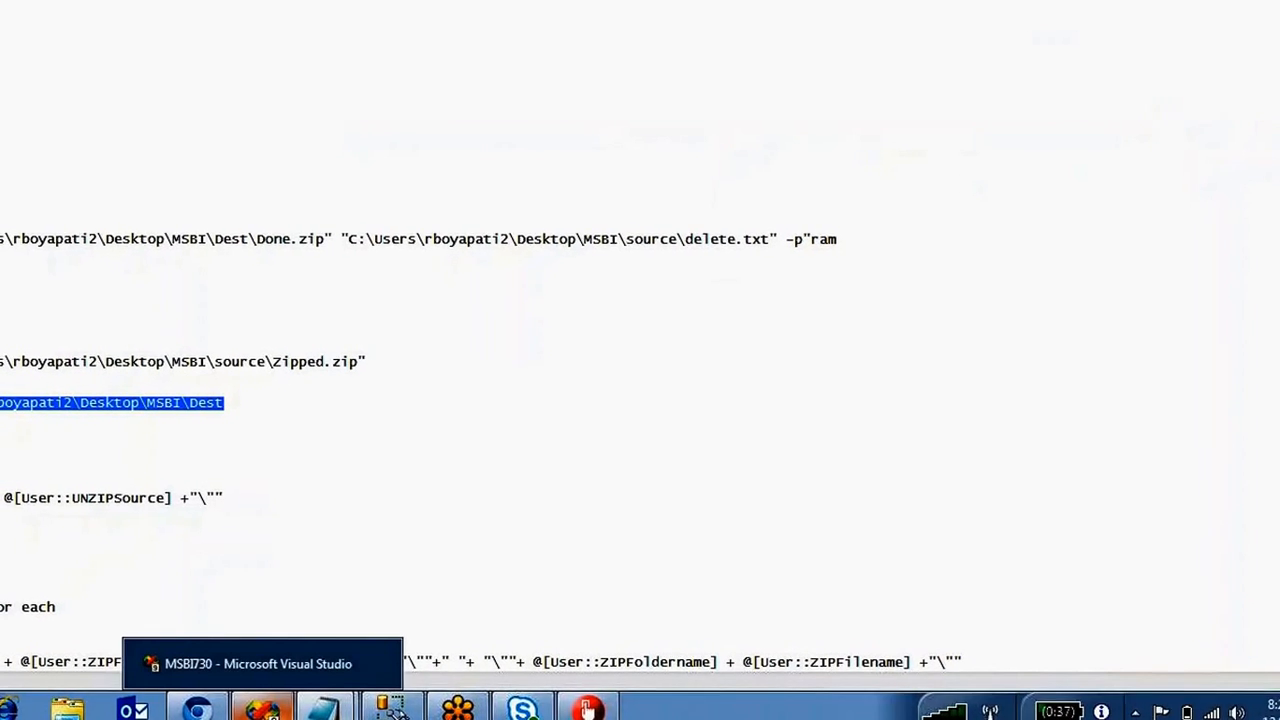
{"action": "left_click", "coordinate": [262, 708]}
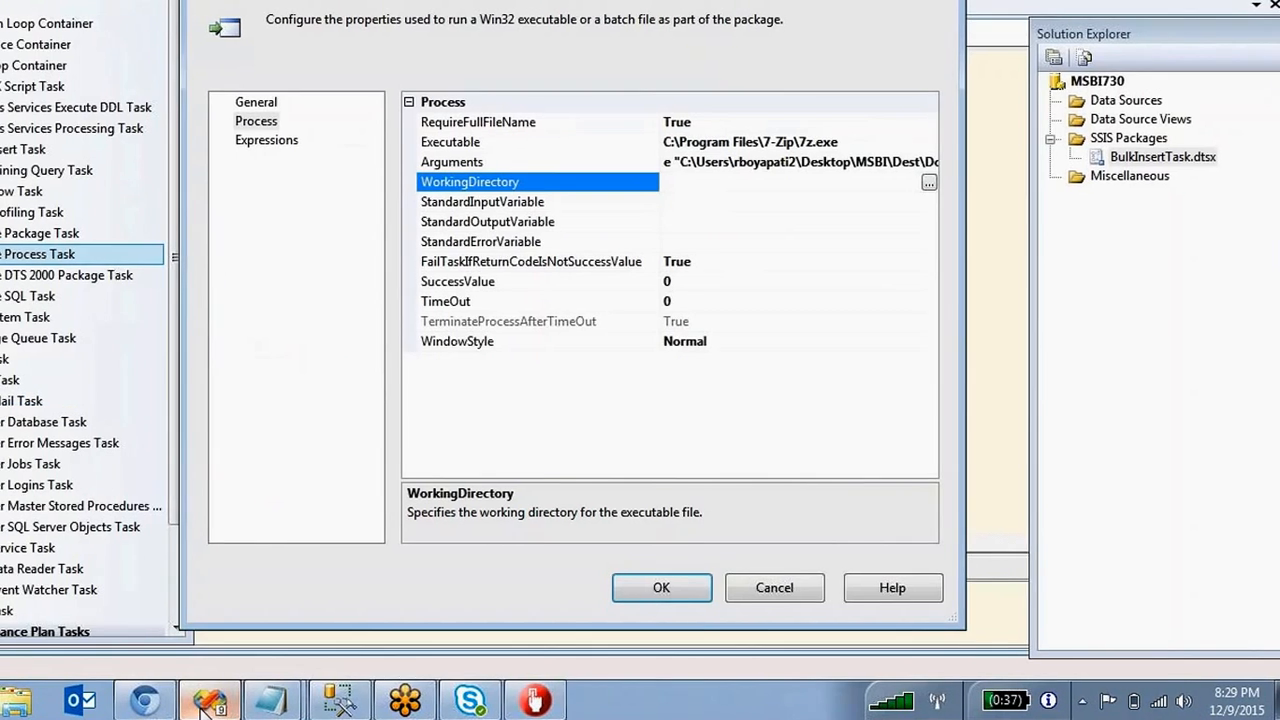
{"action": "left_click", "coordinate": [828, 185]}
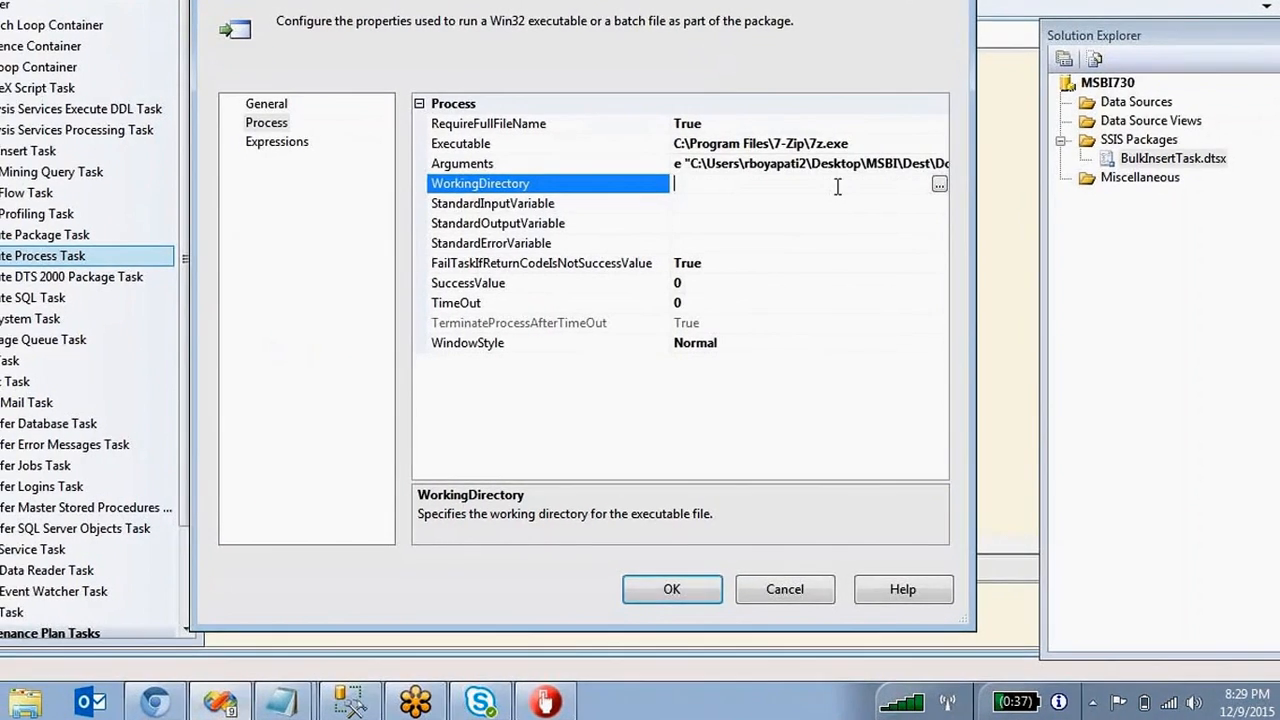
{"action": "key", "text": "ctrl+v"}
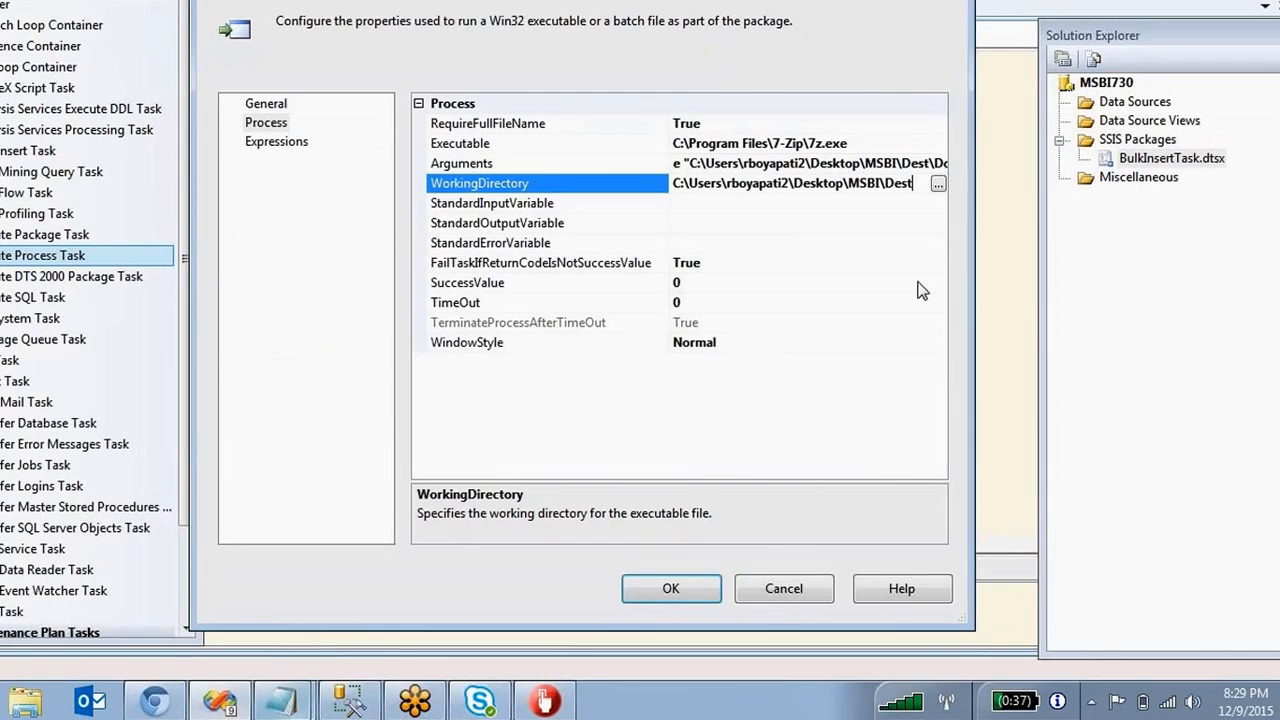
{"action": "left_click_drag", "start_coordinate": [918, 183], "coordinate": [676, 181]}
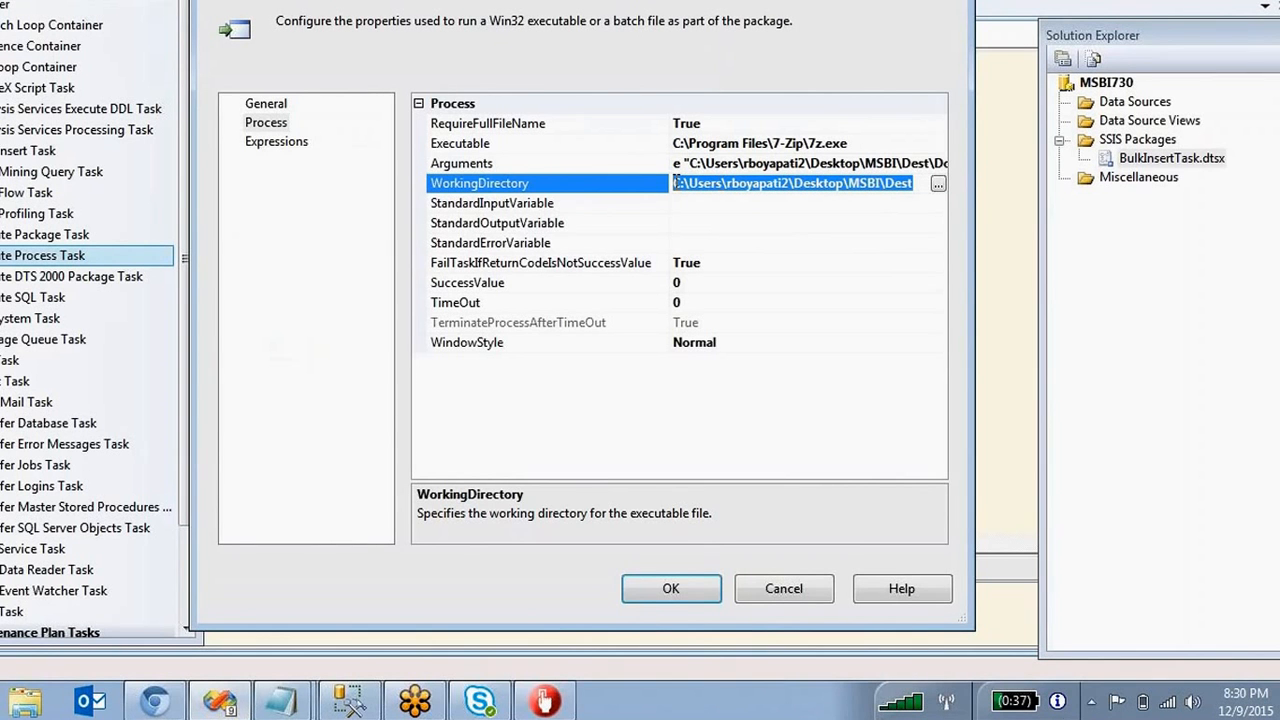
{"action": "left_click", "coordinate": [680, 589]}
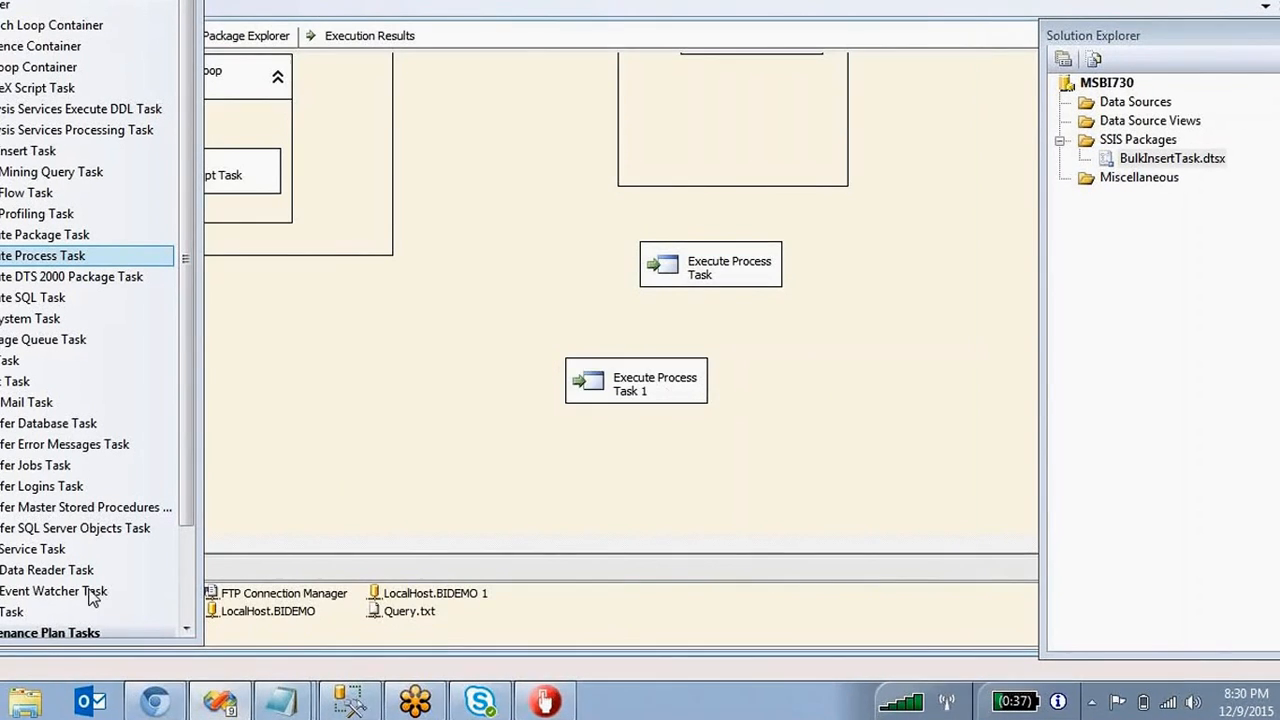
Confirm in Explorer that Desktop\MSBI\Dest contains Done.zip, then return to the SSIS designer.
{"action": "left_click", "coordinate": [25, 701]}
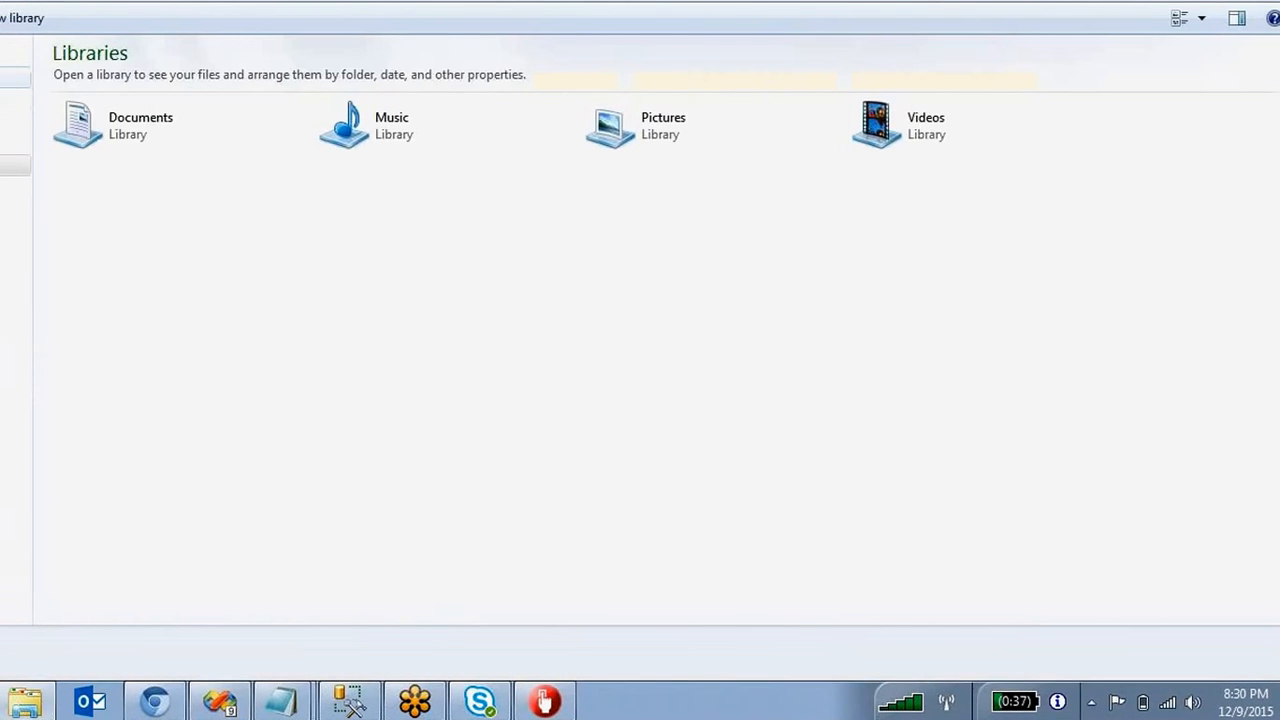
{"action": "left_click", "coordinate": [5, 78]}
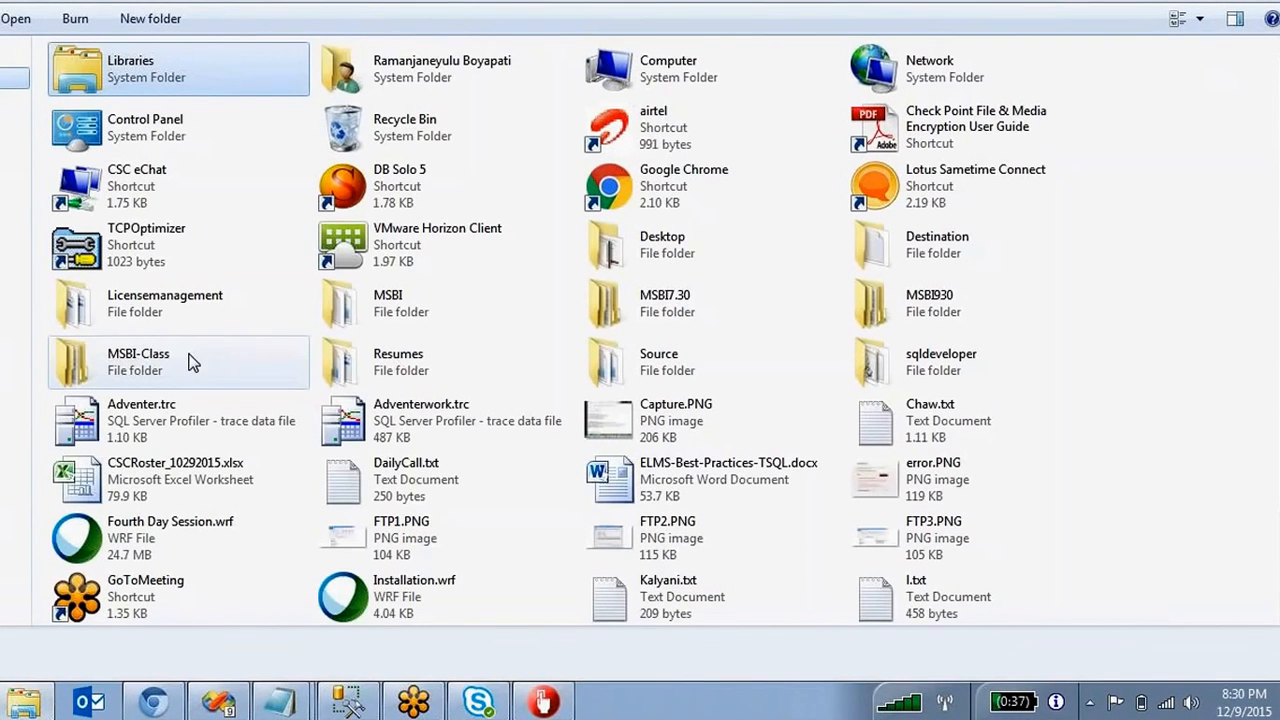
{"action": "left_click", "coordinate": [658, 368]}
{"action": "double_click", "coordinate": [658, 368]}
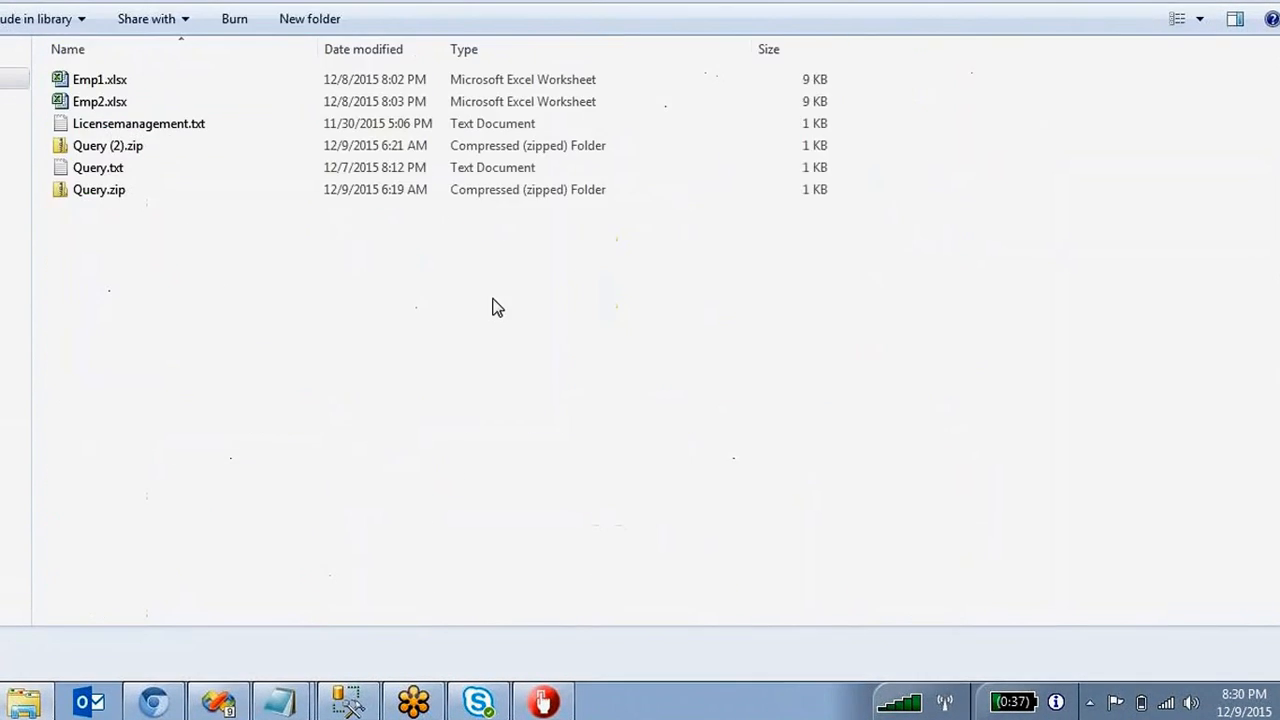
{"action": "key", "text": "BackSpace"}
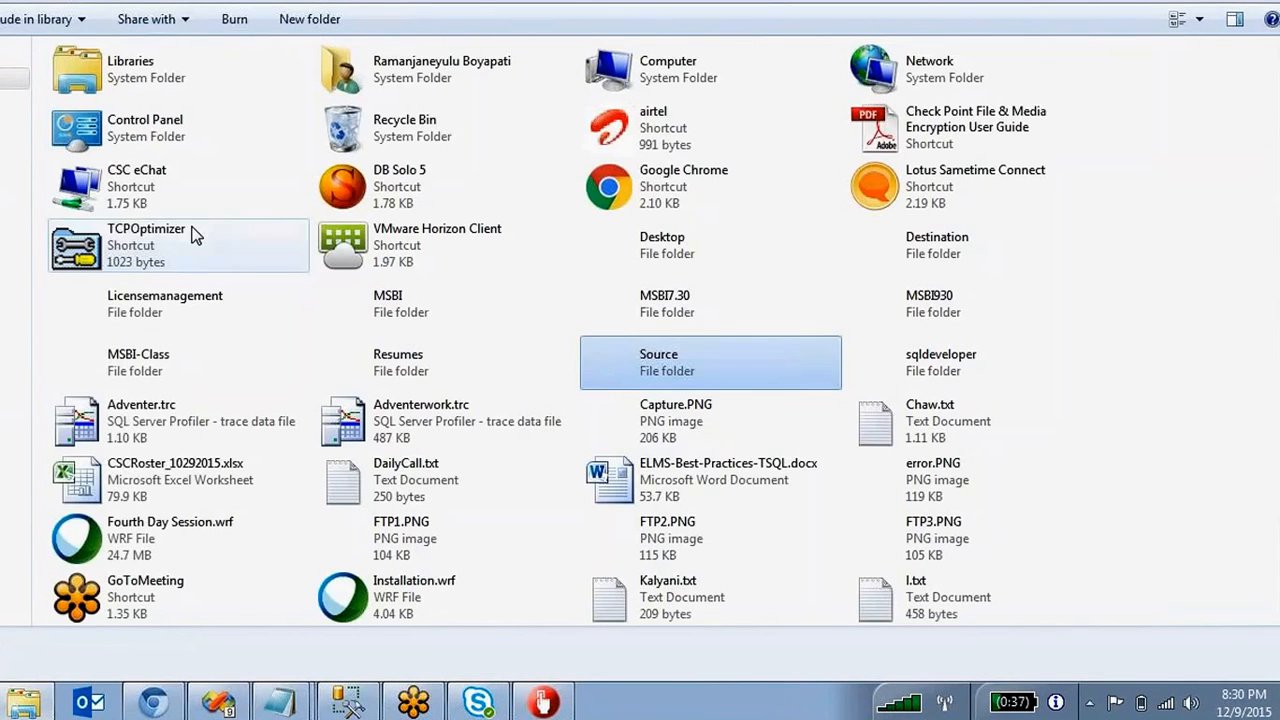
{"action": "double_click", "coordinate": [388, 305]}
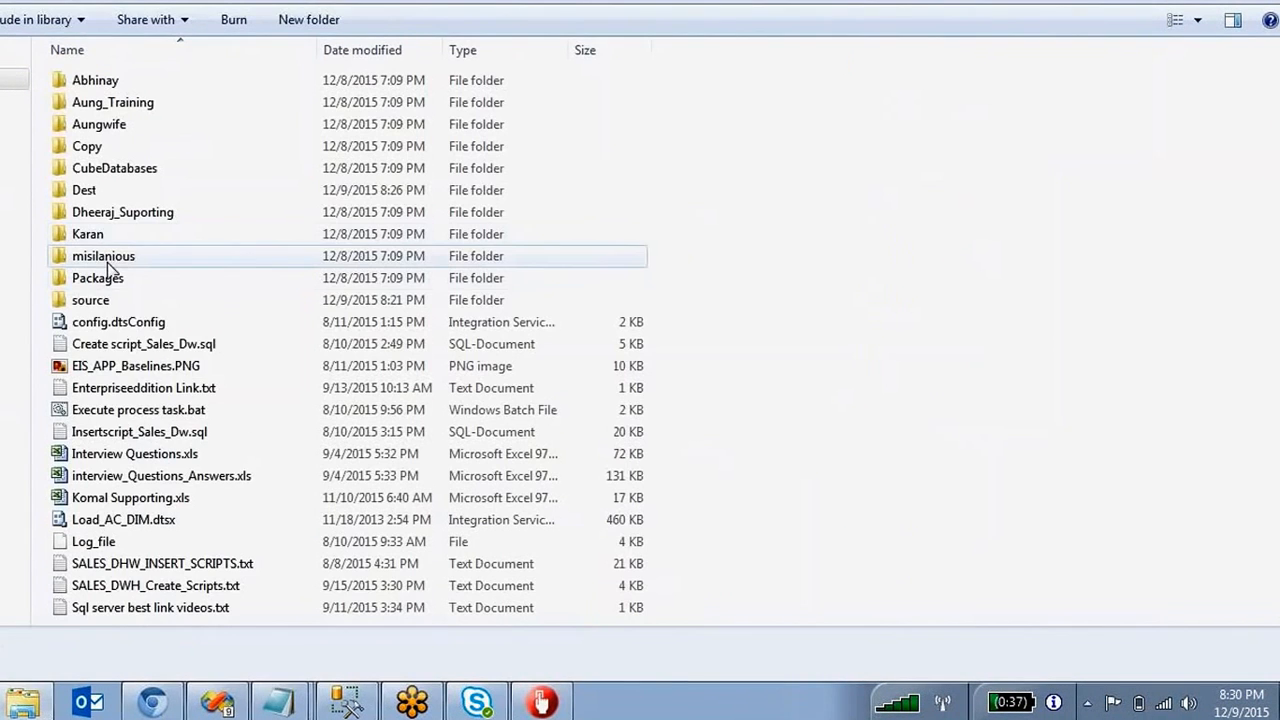
{"action": "double_click", "coordinate": [88, 195]}
{"action": "left_click", "coordinate": [88, 104]}
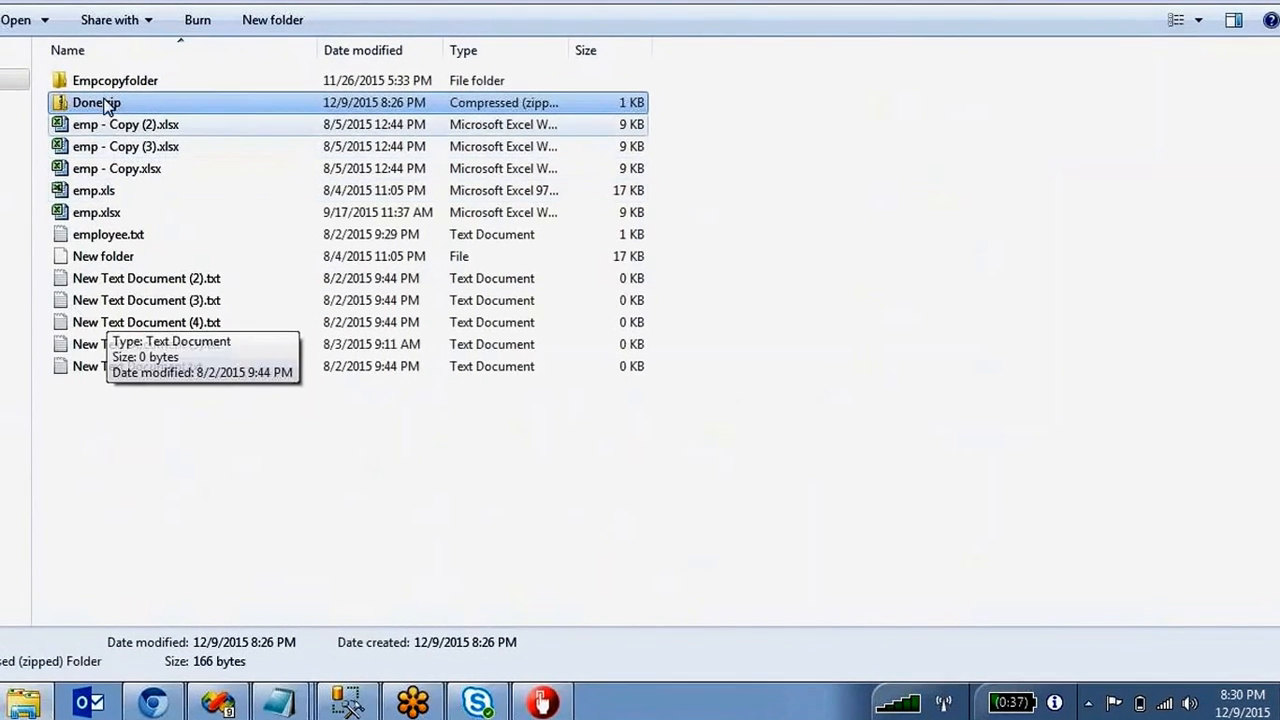
{"action": "left_click", "coordinate": [134, 429]}
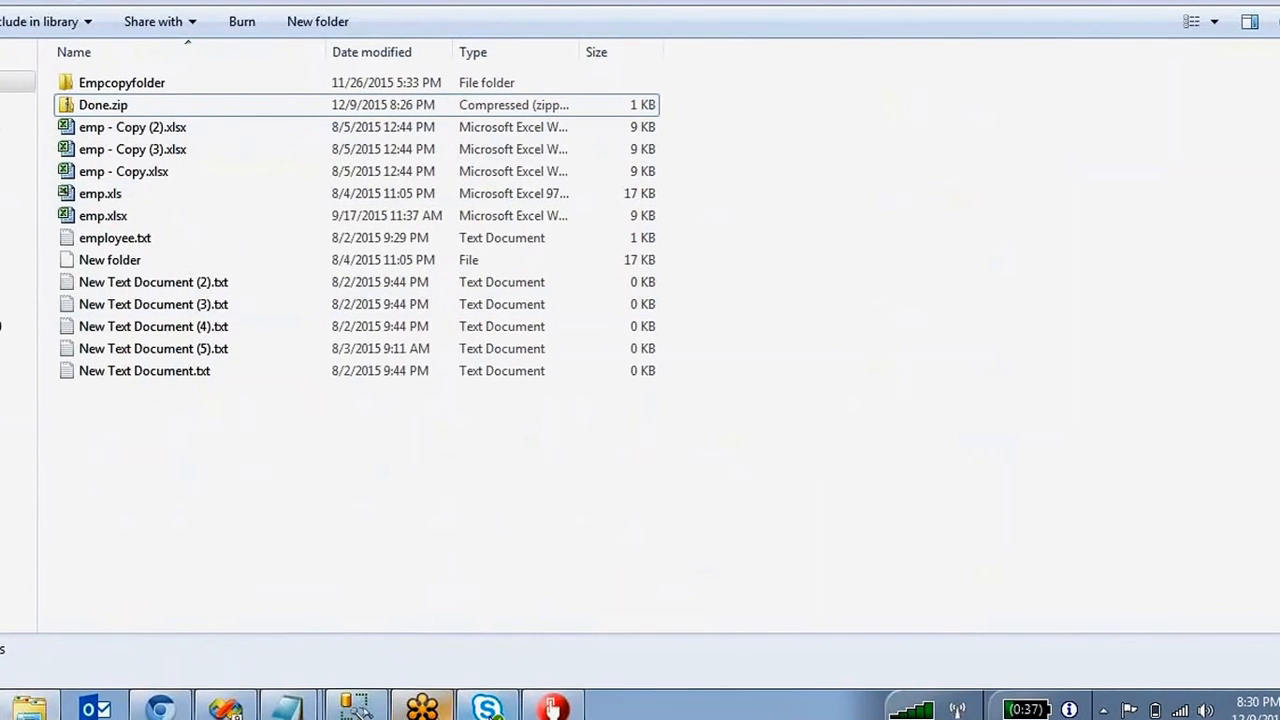
{"action": "left_click", "coordinate": [248, 711]}
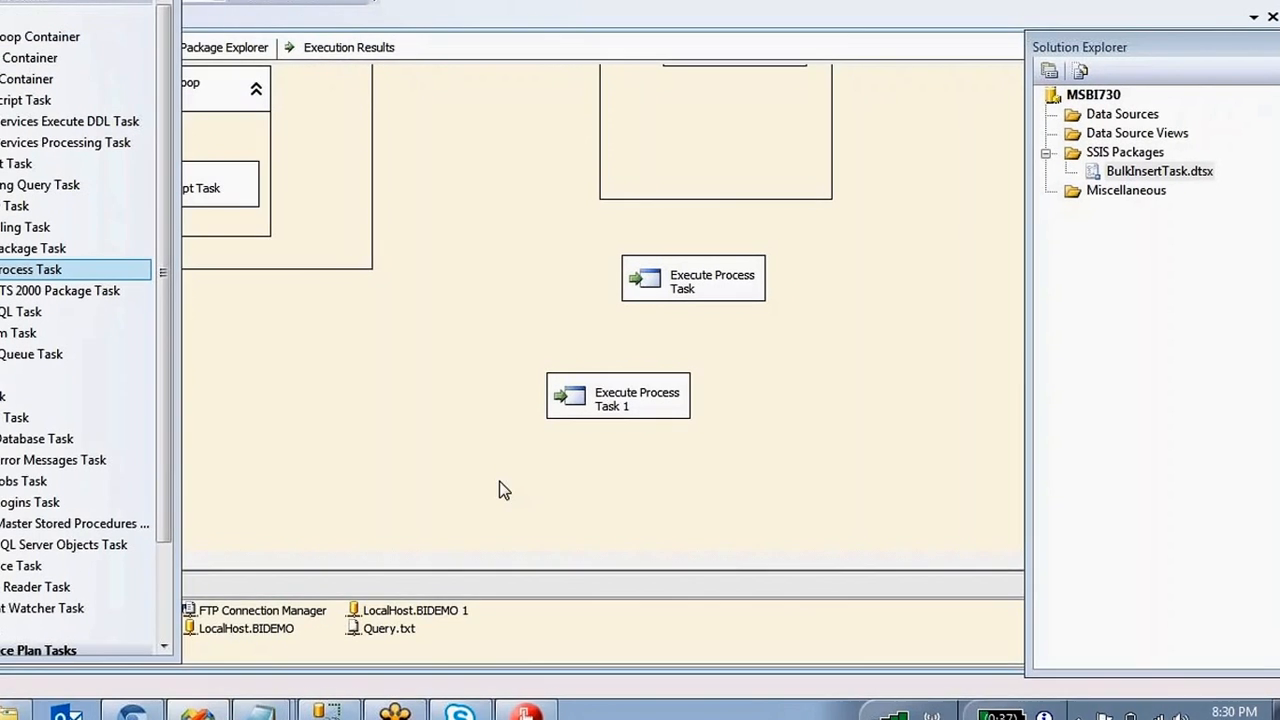
Run Execute Process Task 1 on its own with Execute Task.
{"action": "right_click", "coordinate": [594, 400]}
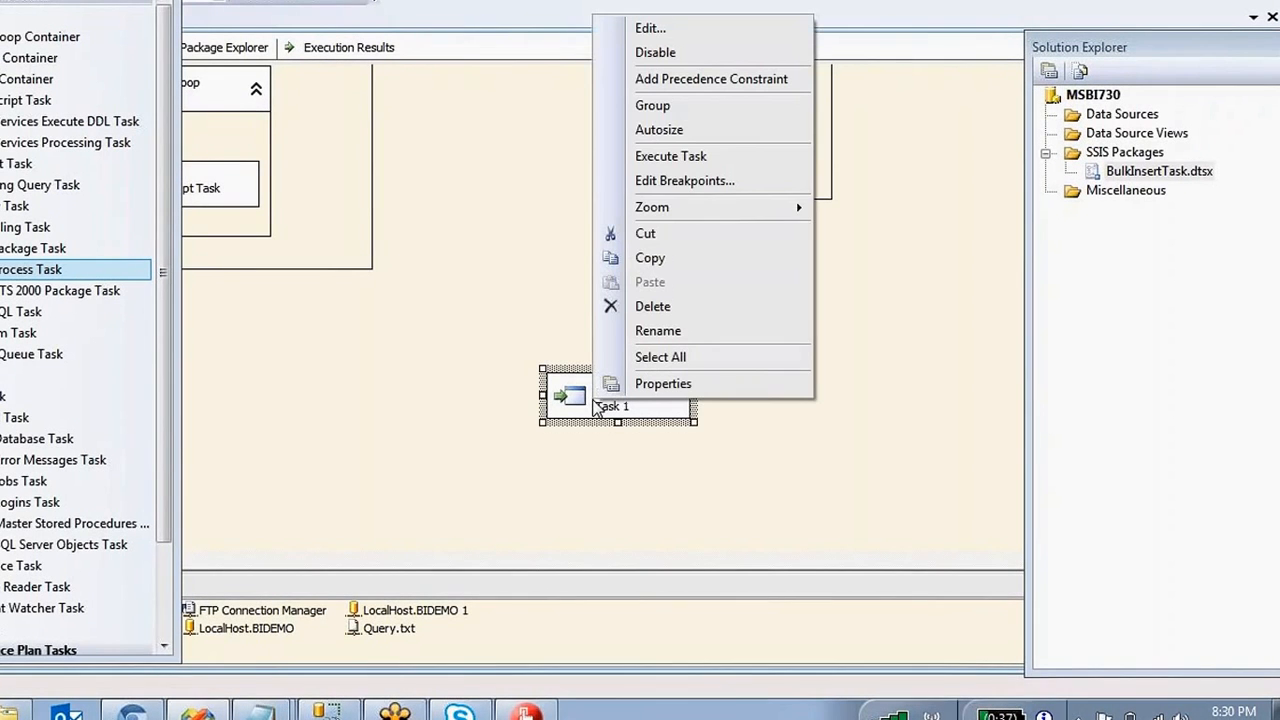
{"action": "left_click", "coordinate": [672, 157]}
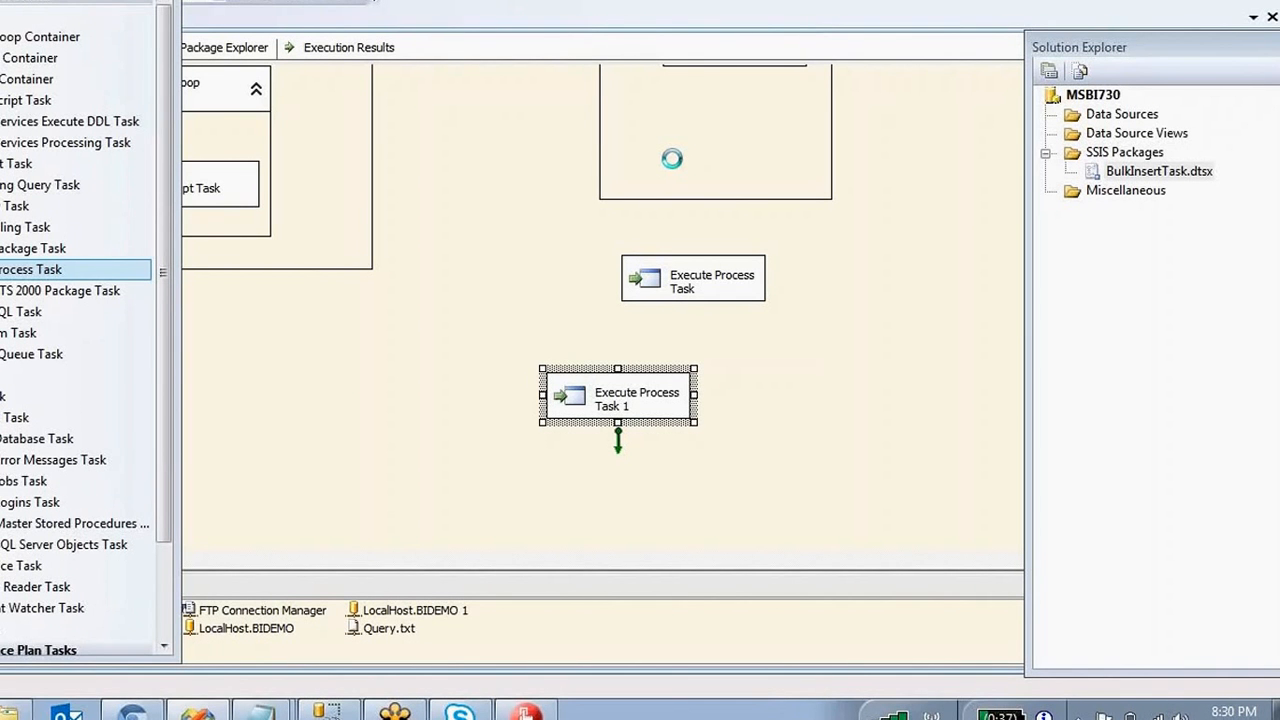
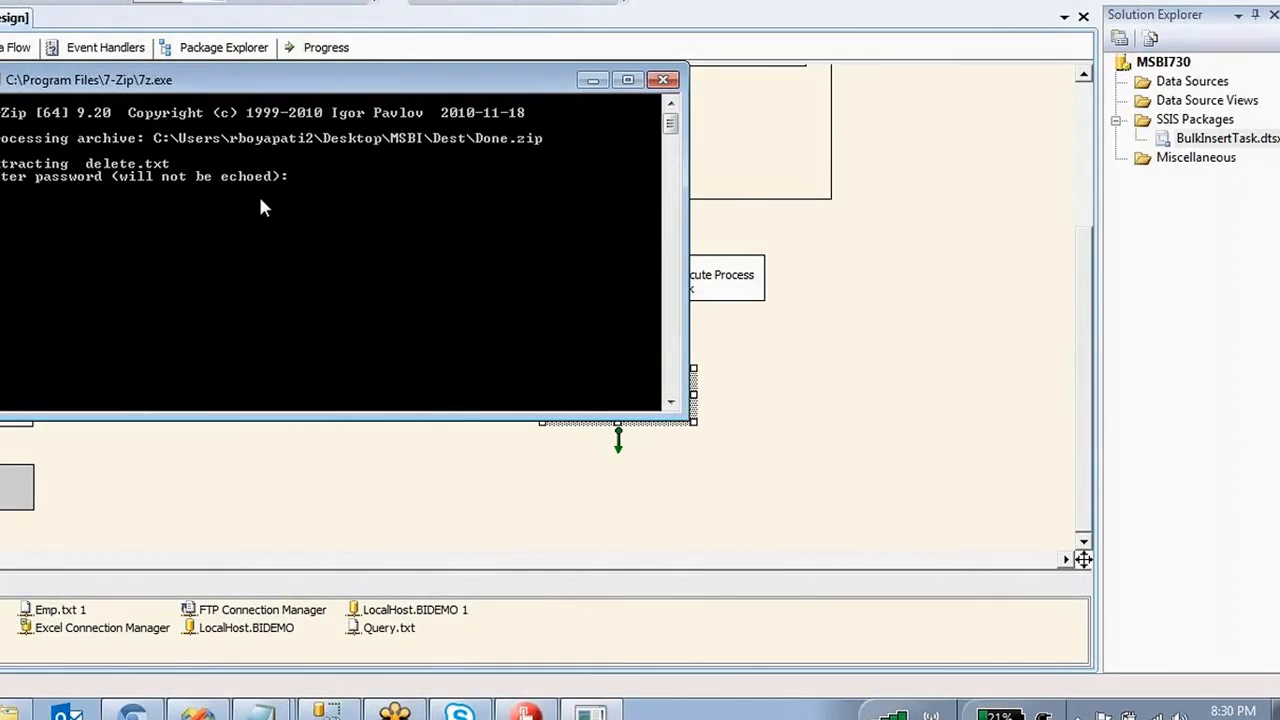
Submit the password at the 7-Zip prompt so Task 1 finishes, then go back to Explorer.
{"action": "key", "text": "Return"}
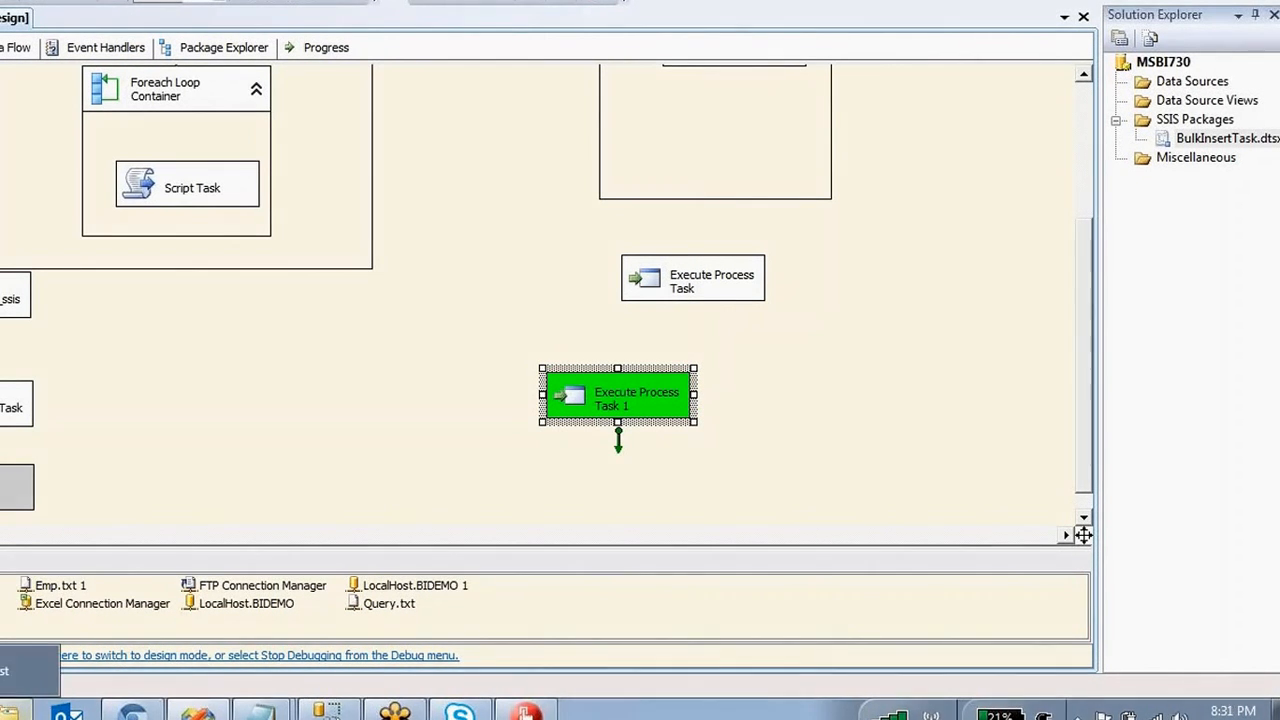
{"action": "key", "text": "alt+Tab"}
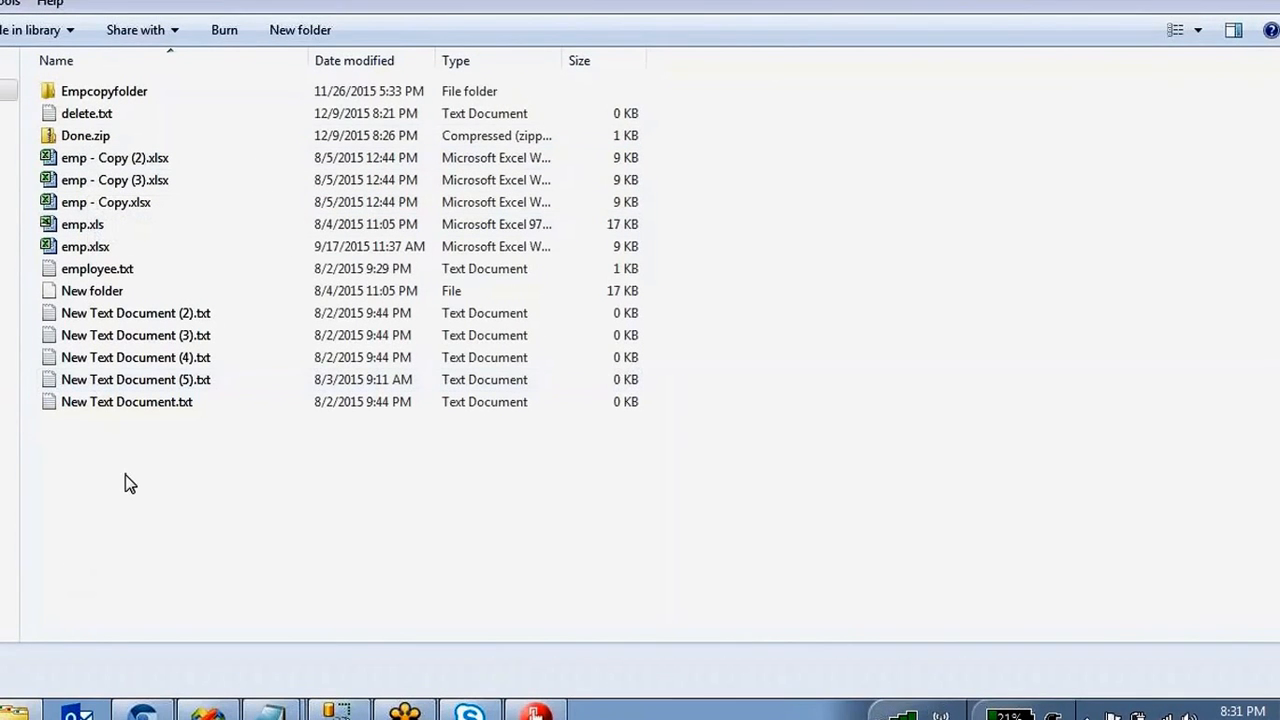
Compare the details of delete.txt and the new Done.zip in the Dest folder.
{"action": "key", "text": "Down"}
{"action": "key", "text": "Down"}
{"action": "key", "text": "Up"}
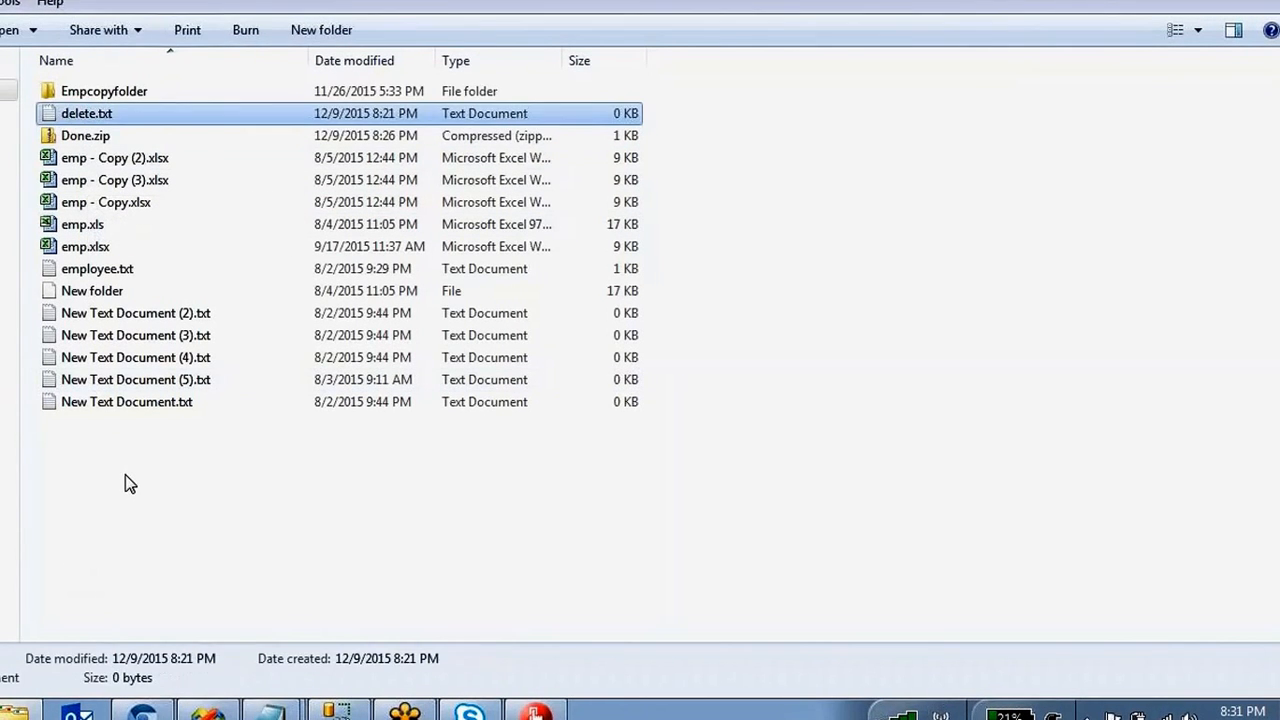
{"action": "key", "text": "Down"}
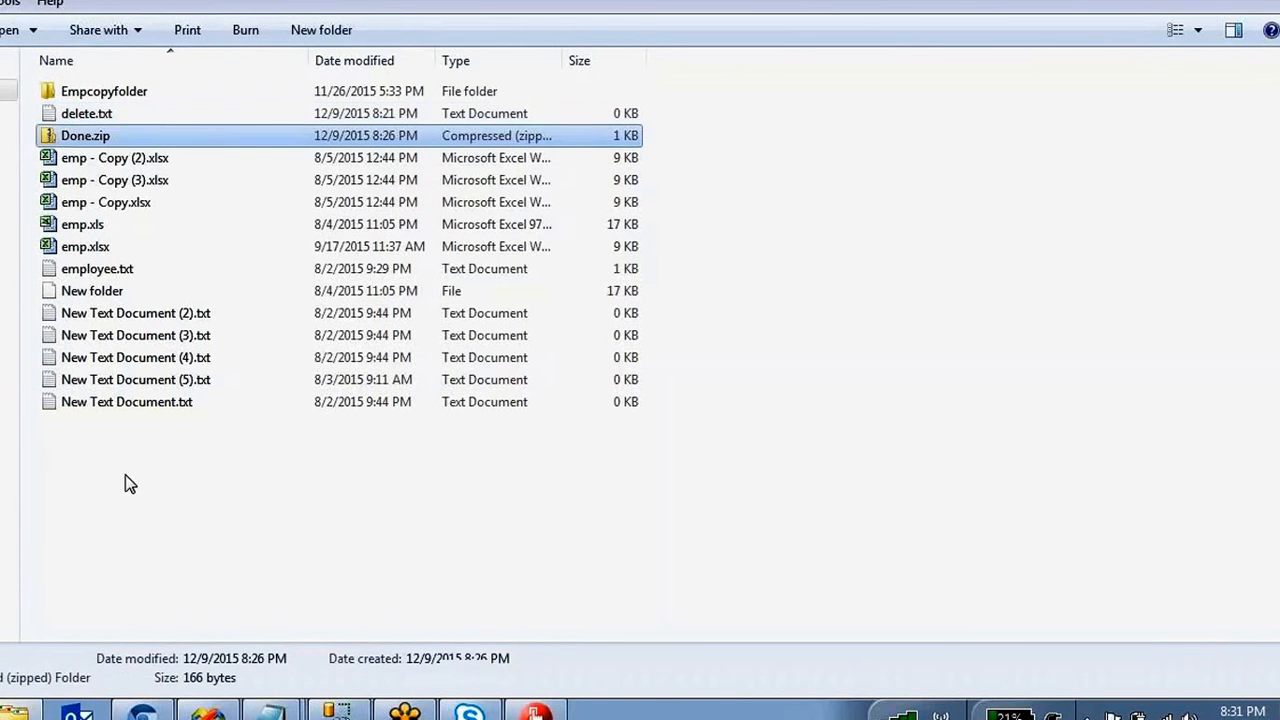
{"action": "key", "text": "Up"}
{"action": "key", "text": "Down"}
{"action": "left_click", "coordinate": [127, 475]}
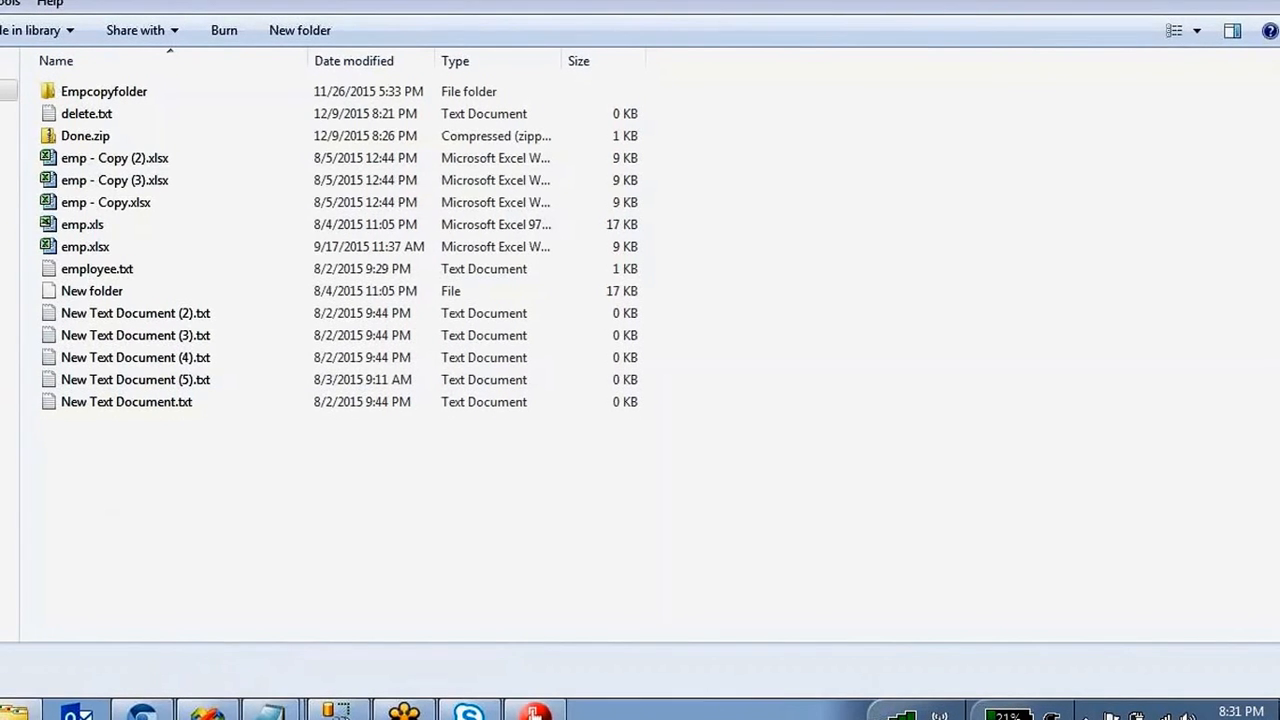
Move to the source folder and inspect delete.txt and Zipped.Zip.
{"action": "key", "text": "BackSpace"}
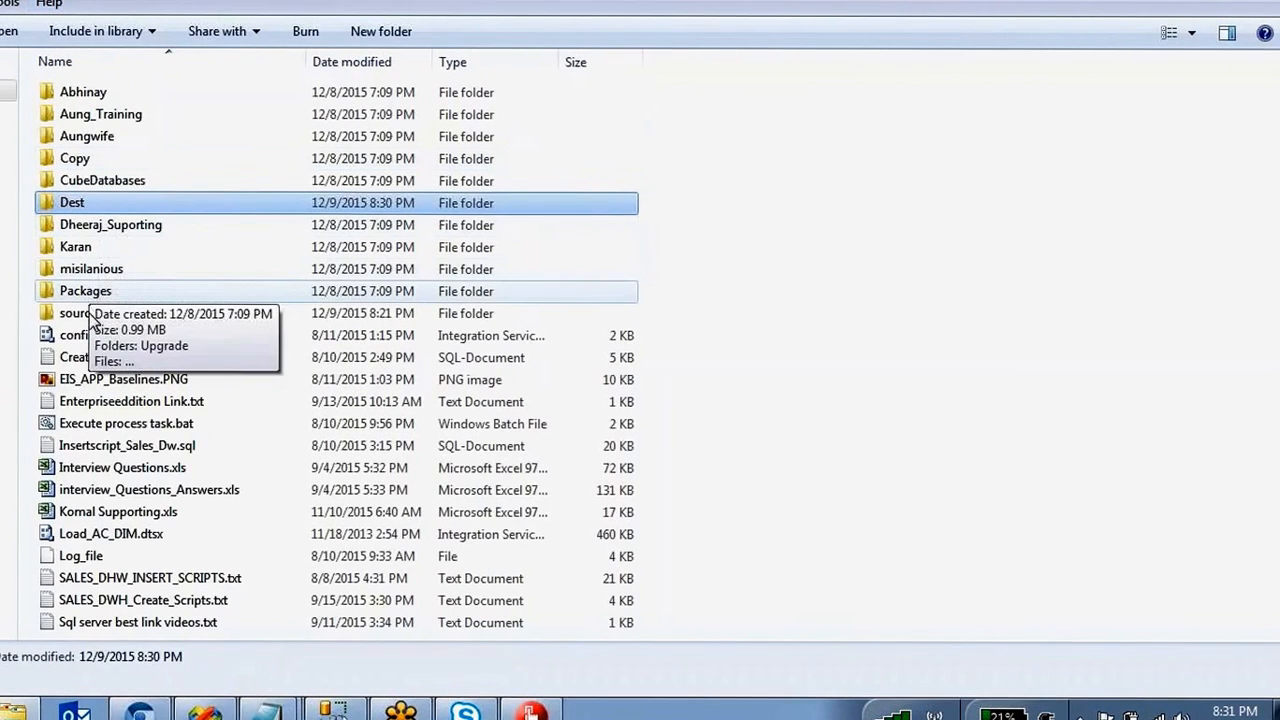
{"action": "double_click", "coordinate": [88, 313]}
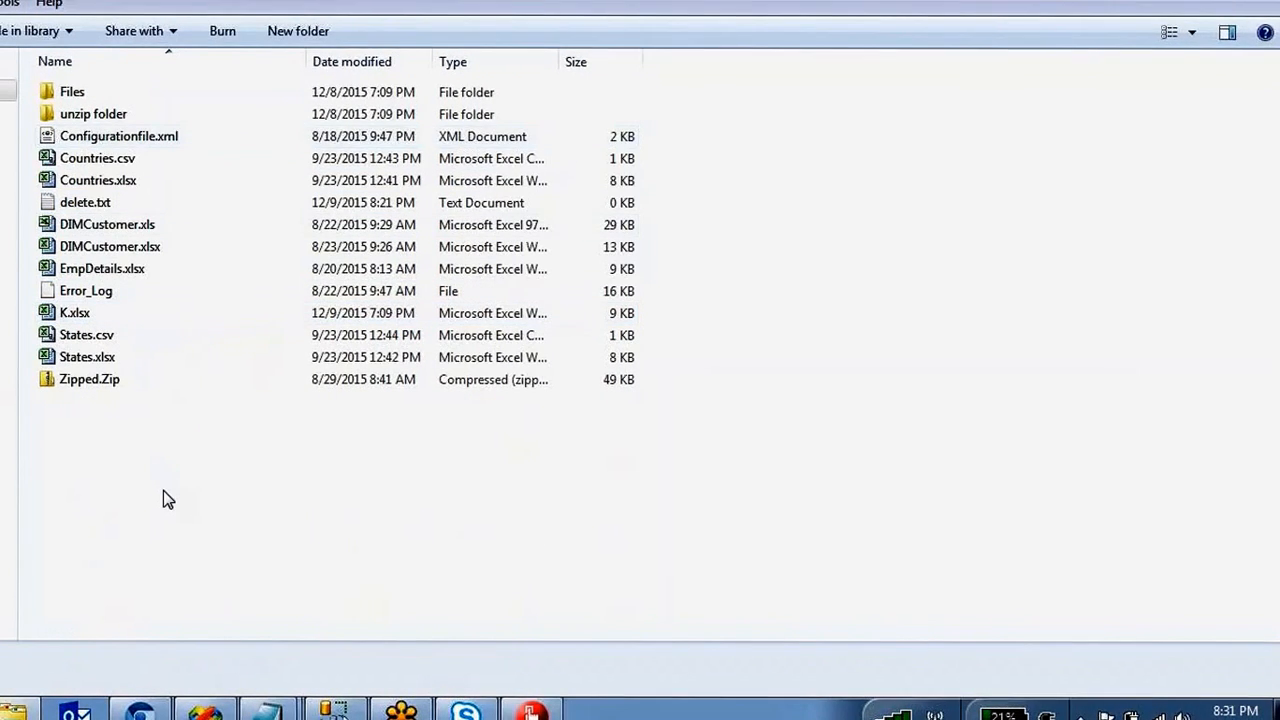
{"action": "key", "text": "d"}
{"action": "key", "text": "d"}
{"action": "key", "text": "Up"}
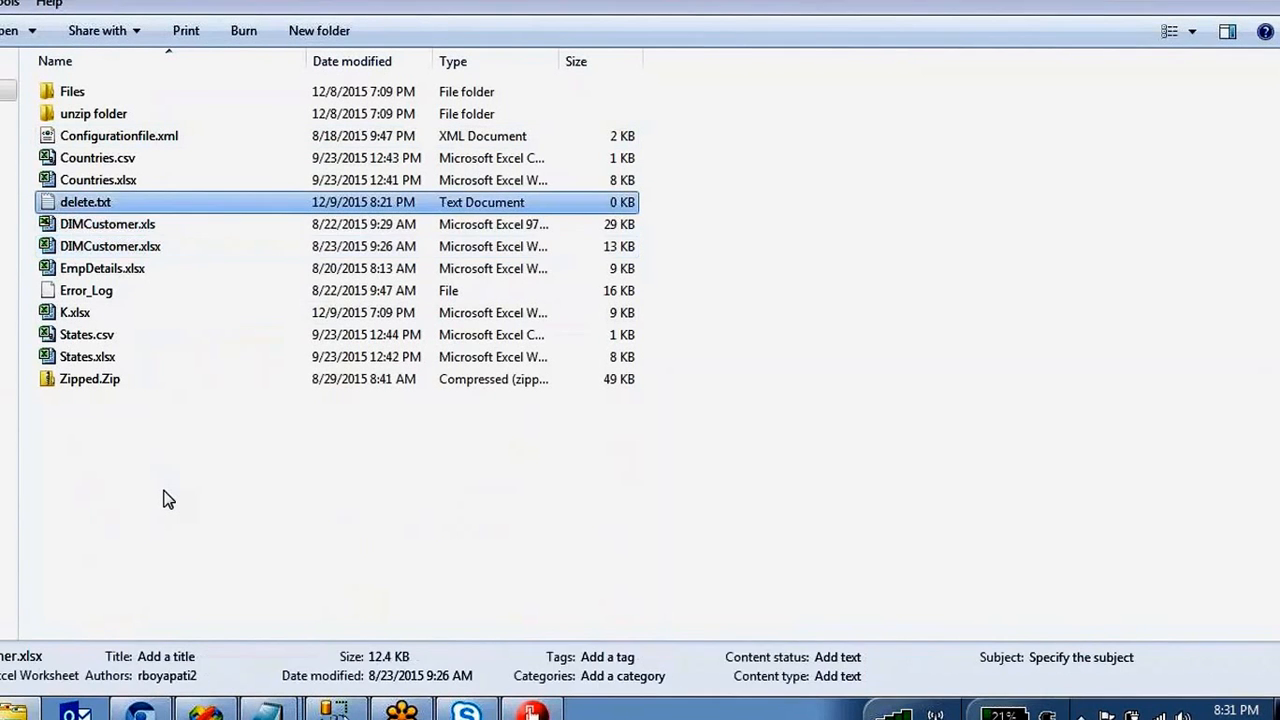
{"action": "key", "text": "Down"}
{"action": "key", "text": "Up"}
{"action": "key", "text": "Down"}
{"action": "key", "text": "Down"}
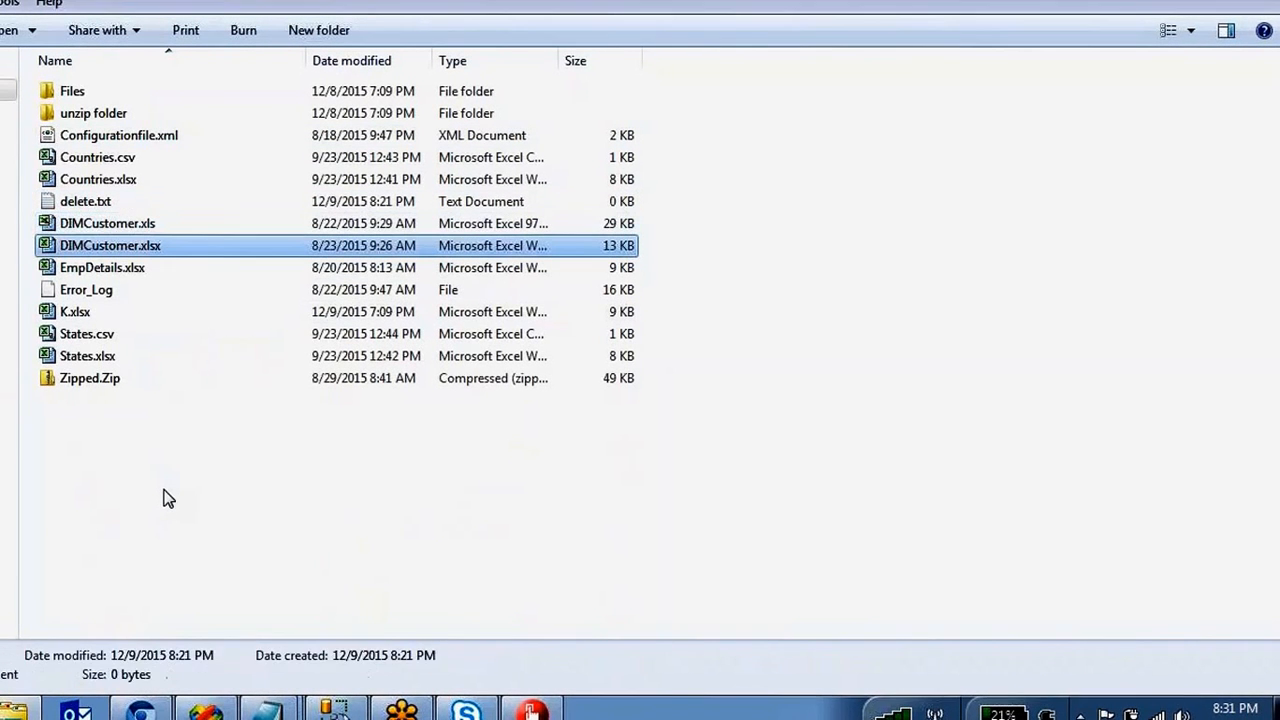
{"action": "left_click", "coordinate": [108, 199]}
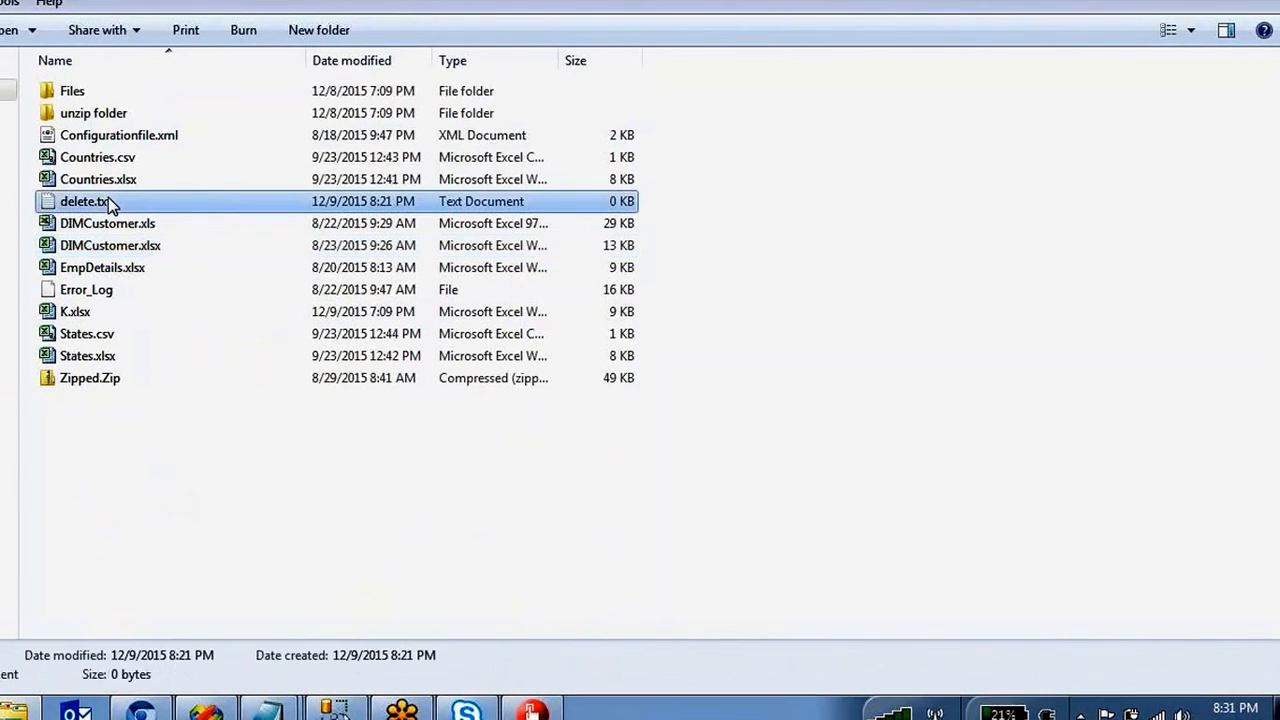
{"action": "right_click", "coordinate": [108, 199]}
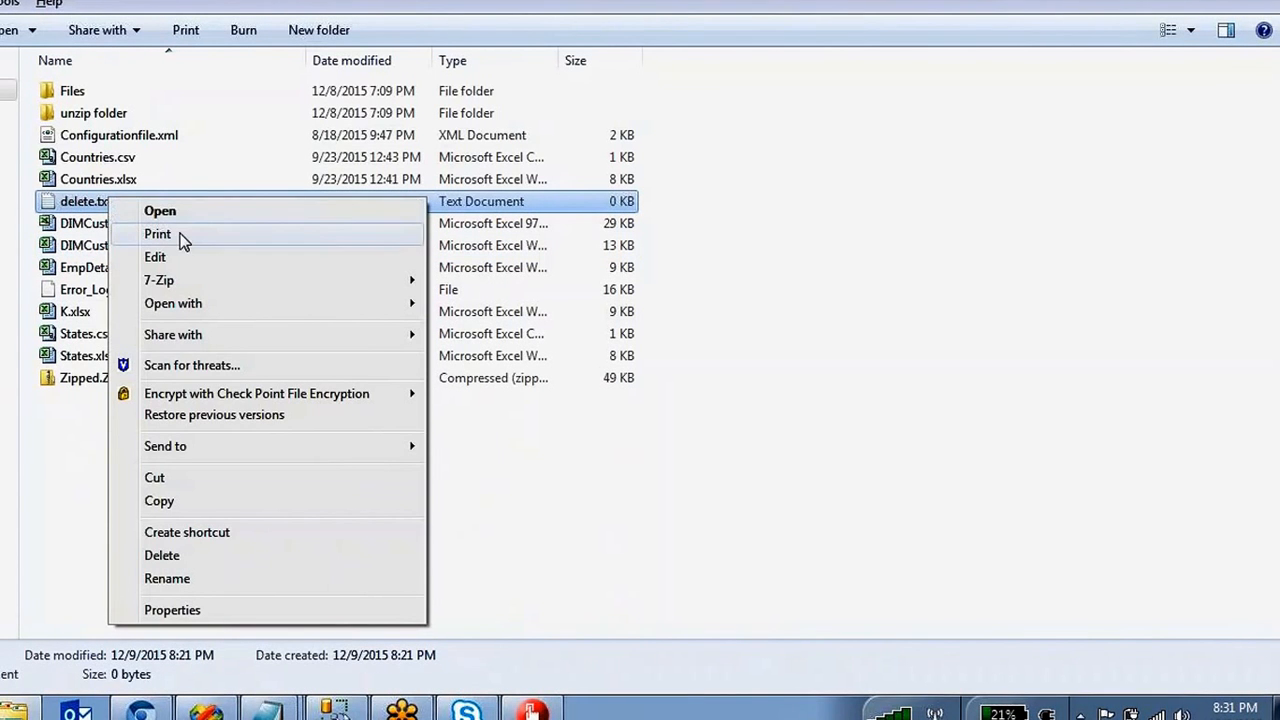
{"action": "left_click", "coordinate": [80, 436]}
{"action": "left_click", "coordinate": [117, 379]}
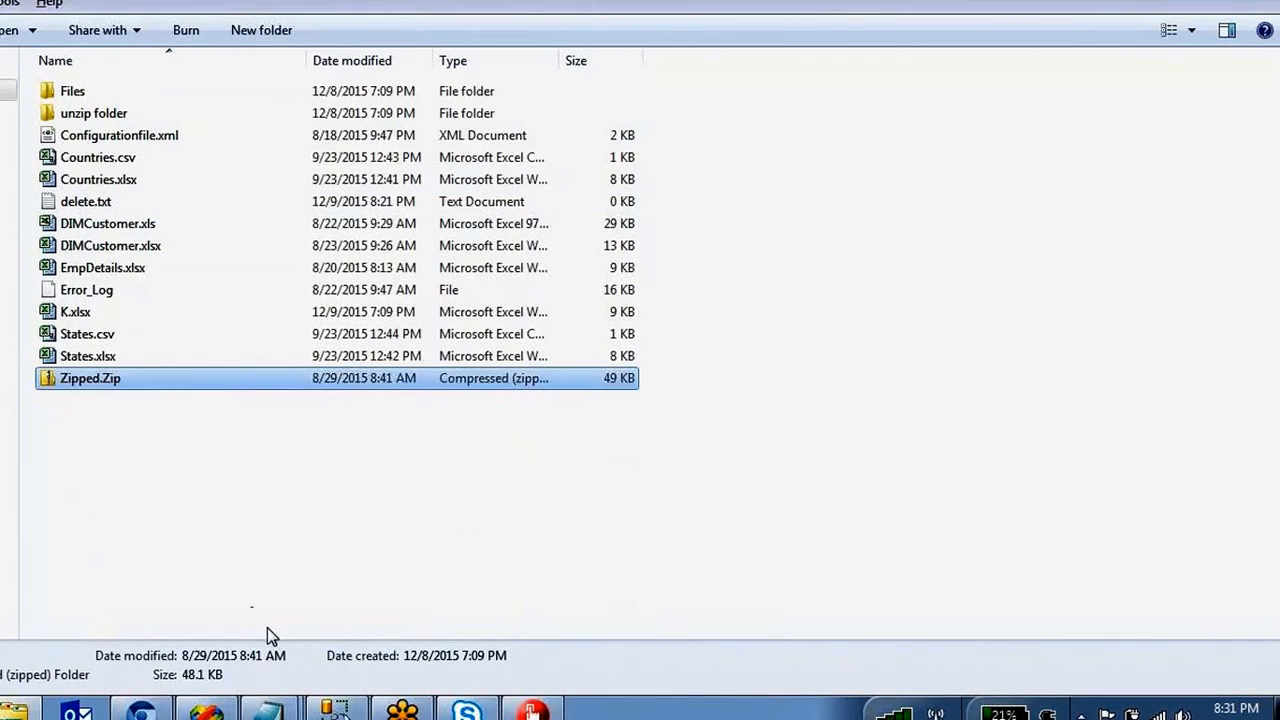
In the unzip Notepad notes, undo back to the quoted source\Zipped.zip path and select it.
{"action": "left_click", "coordinate": [273, 710]}
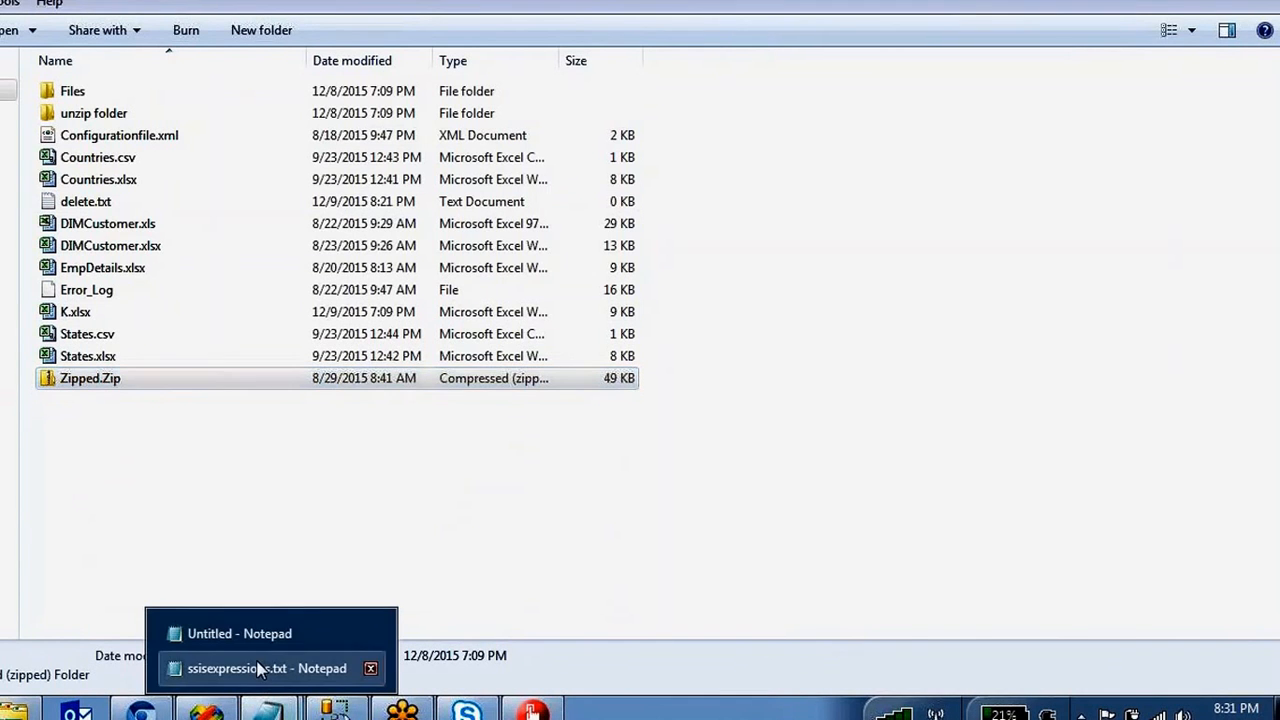
{"action": "left_click", "coordinate": [259, 668]}
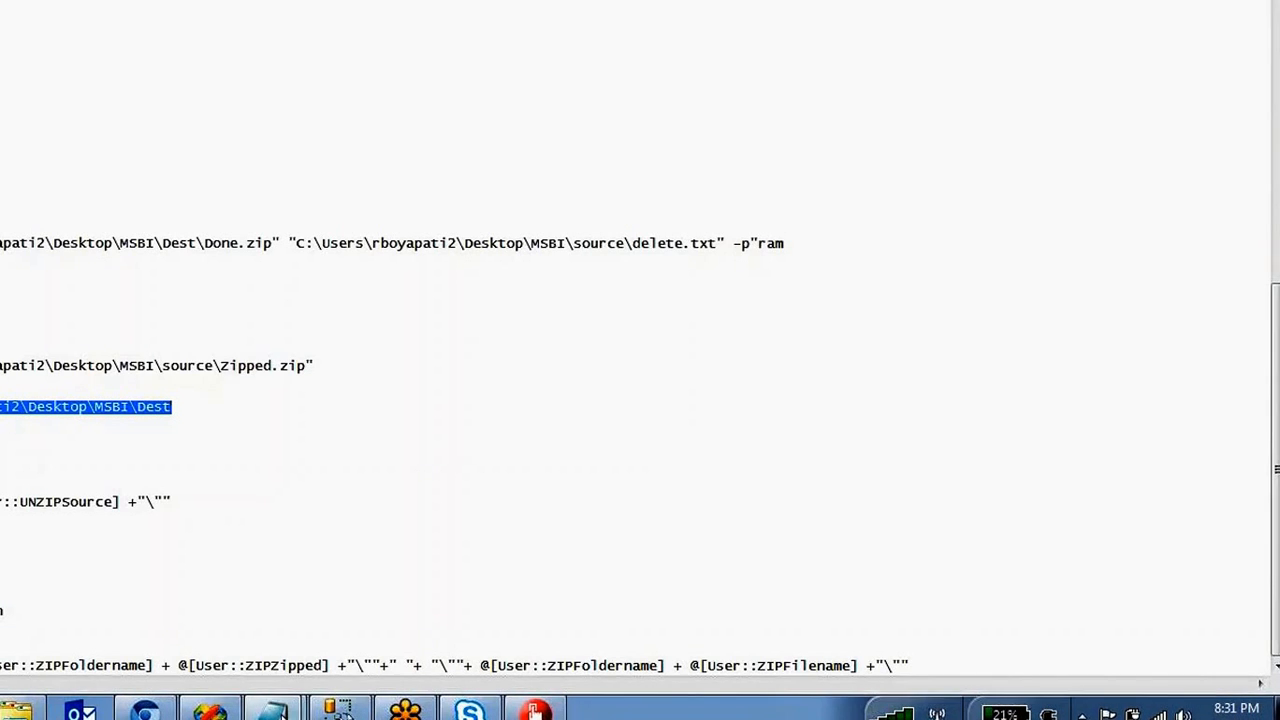
{"action": "left_click", "coordinate": [273, 710]}
{"action": "left_click", "coordinate": [259, 632]}
{"action": "left_click", "coordinate": [414, 246]}
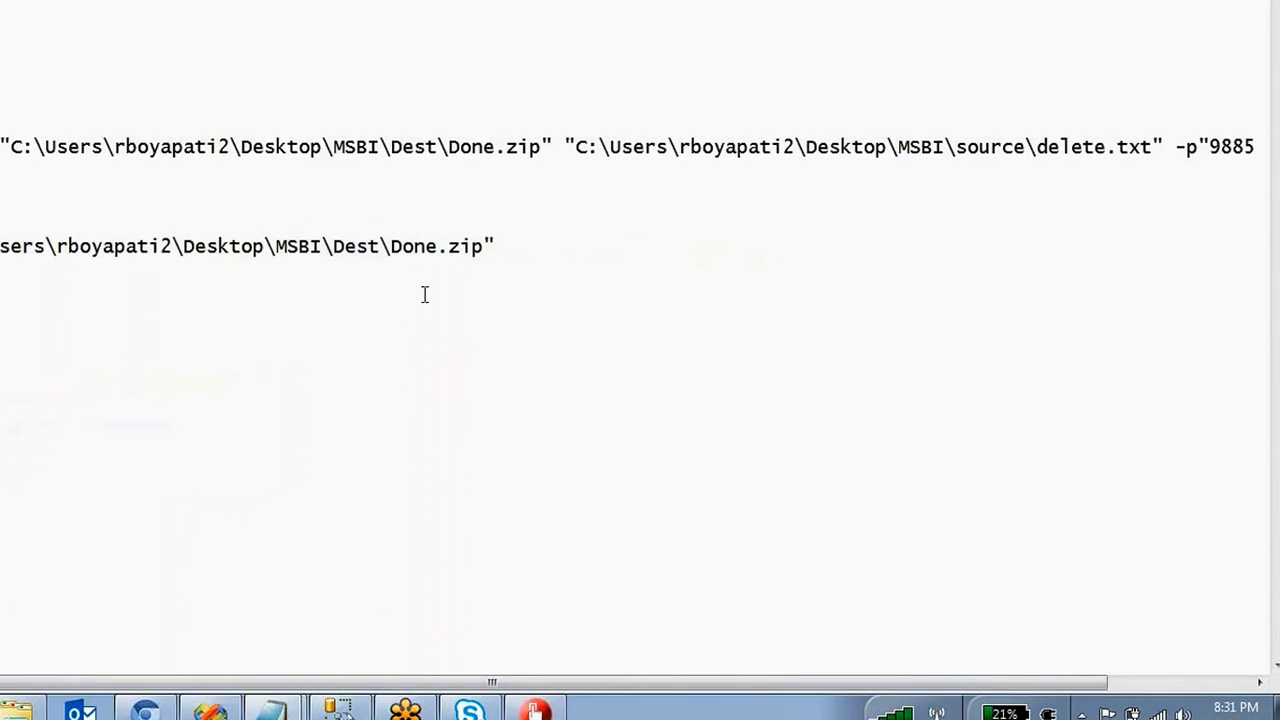
{"action": "key", "text": "ctrl+z"}
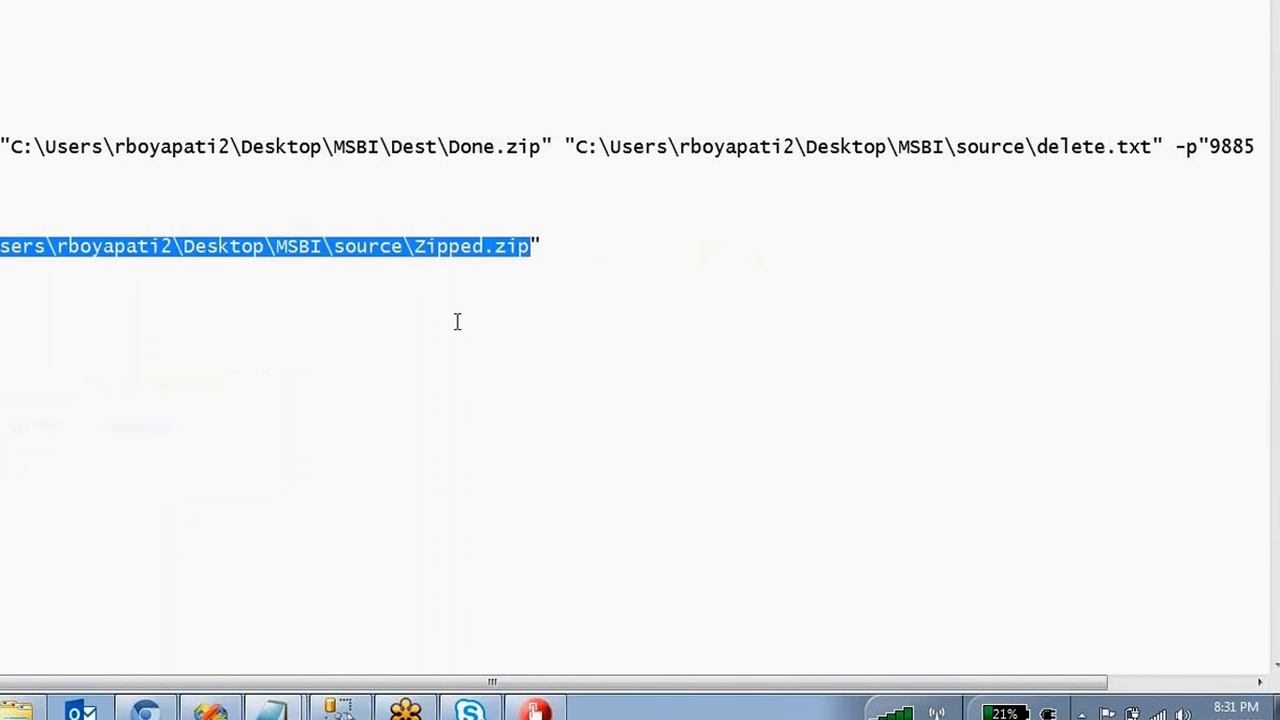
{"action": "left_click", "coordinate": [460, 321]}
{"action": "left_click_drag", "start_coordinate": [557, 245], "coordinate": [0, 250]}
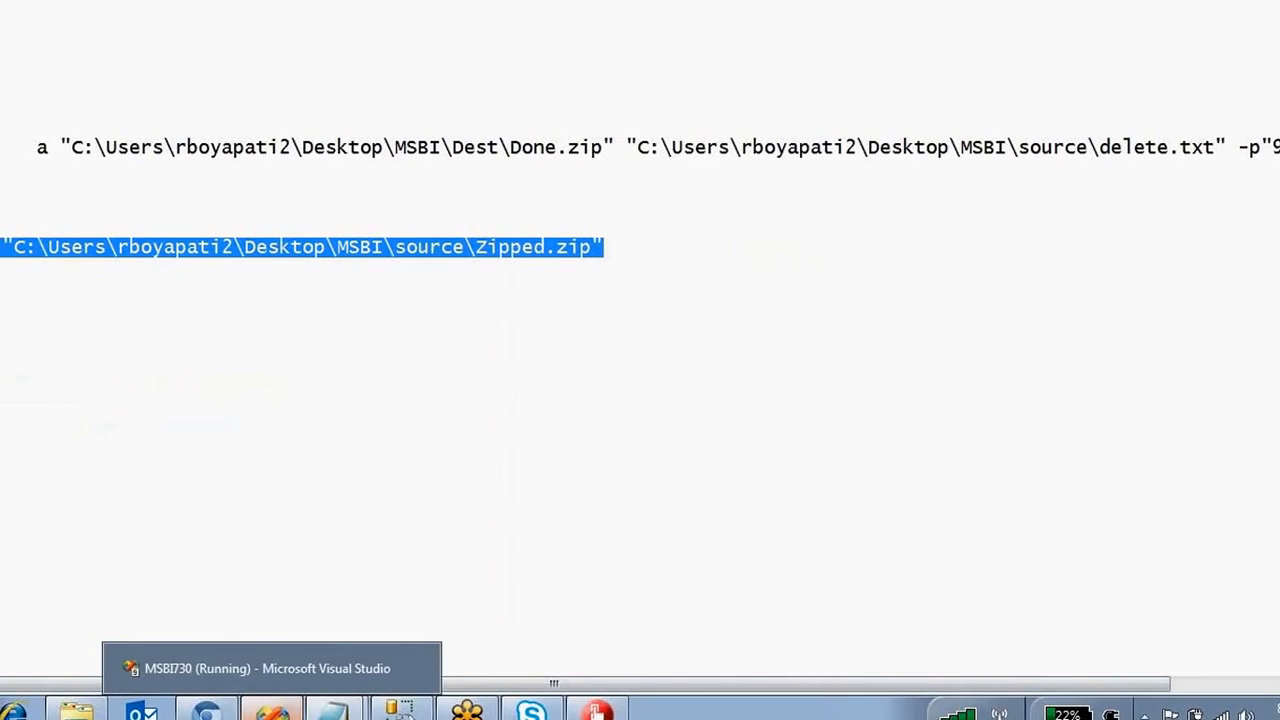
{"action": "left_click", "coordinate": [262, 710]}
Stop debugging and replace Execute Process Task 1's Arguments with the Zipped.zip extract command.
{"action": "left_click", "coordinate": [508, 1]}
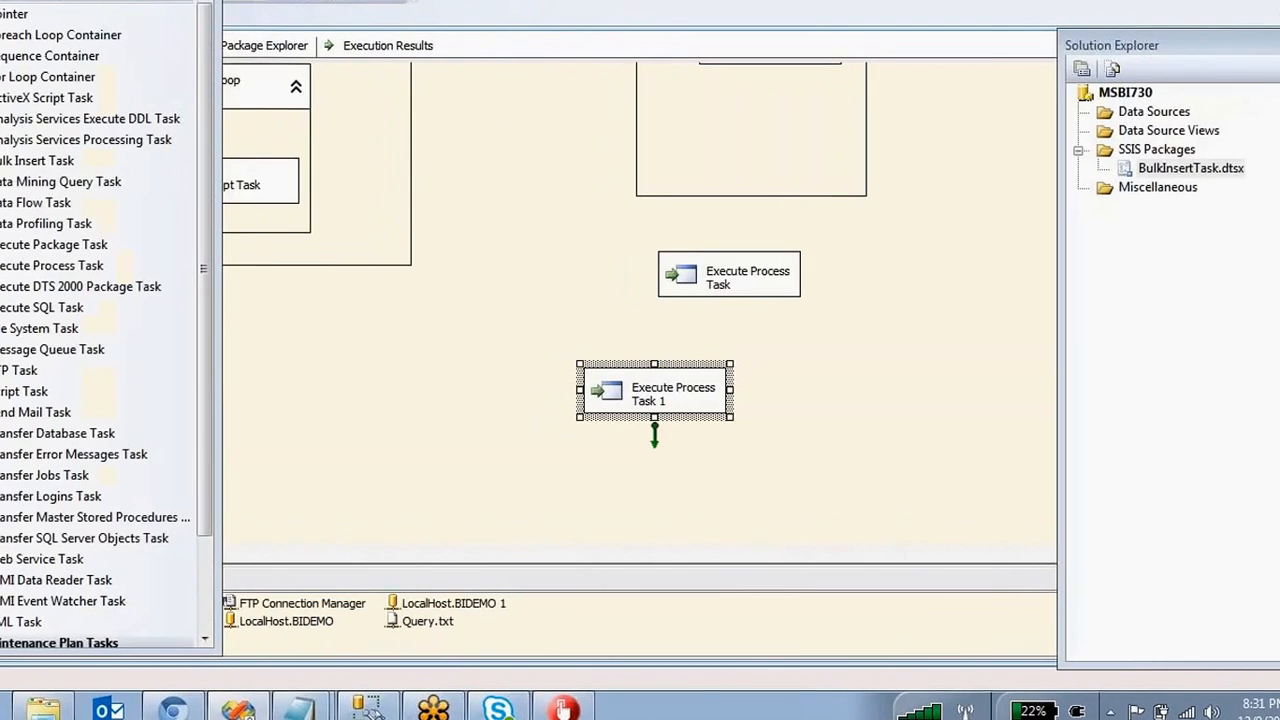
{"action": "double_click", "coordinate": [600, 398]}
{"action": "left_click", "coordinate": [297, 132]}
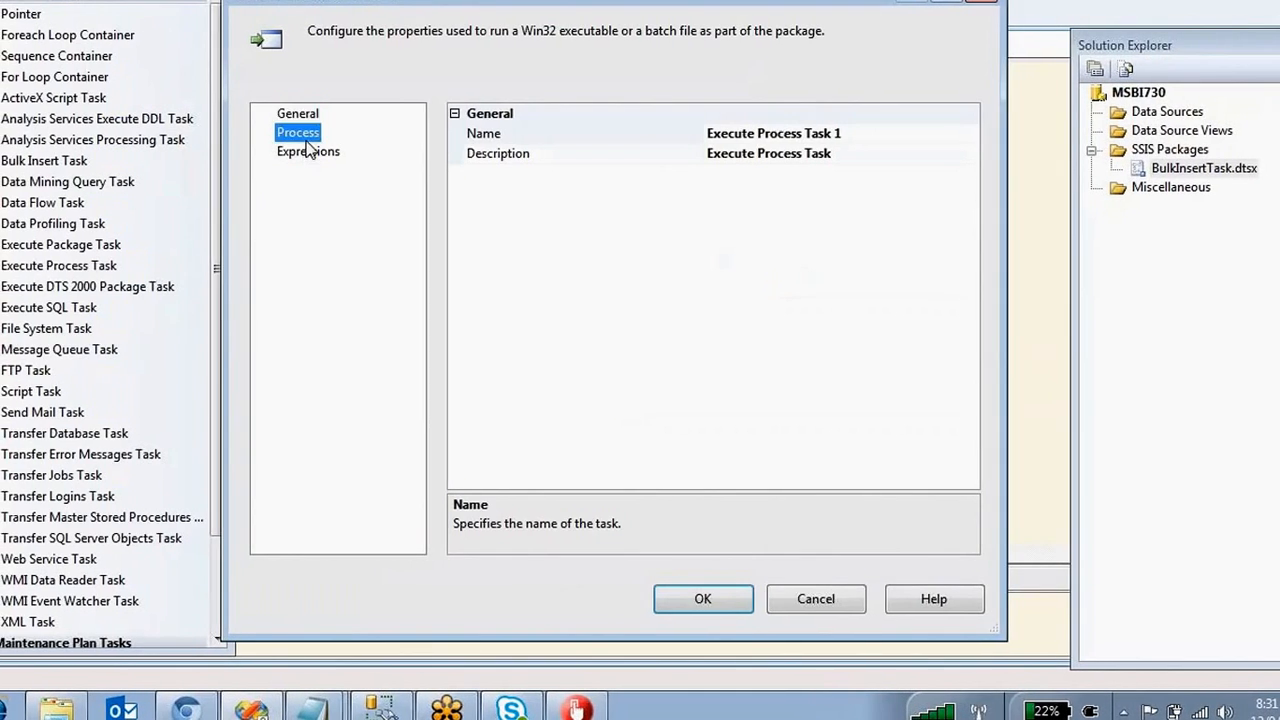
{"action": "left_click", "coordinate": [891, 173]}
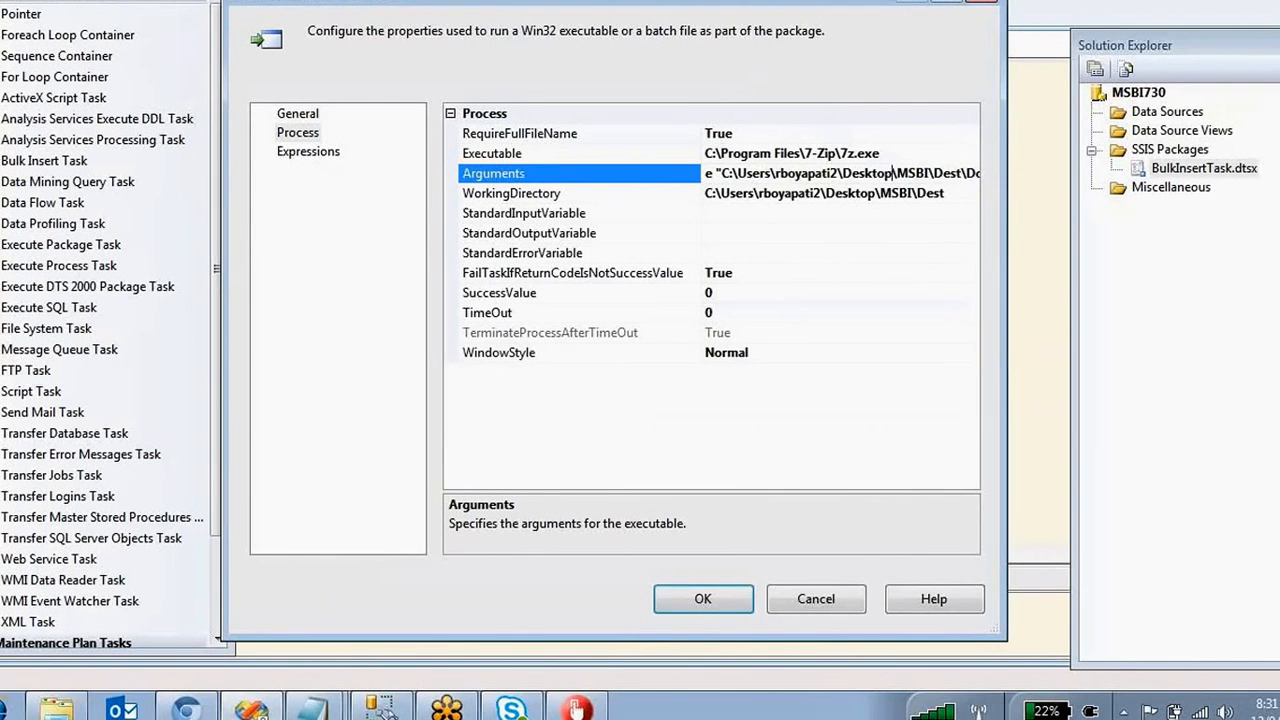
{"action": "key", "text": "ctrl+a"}
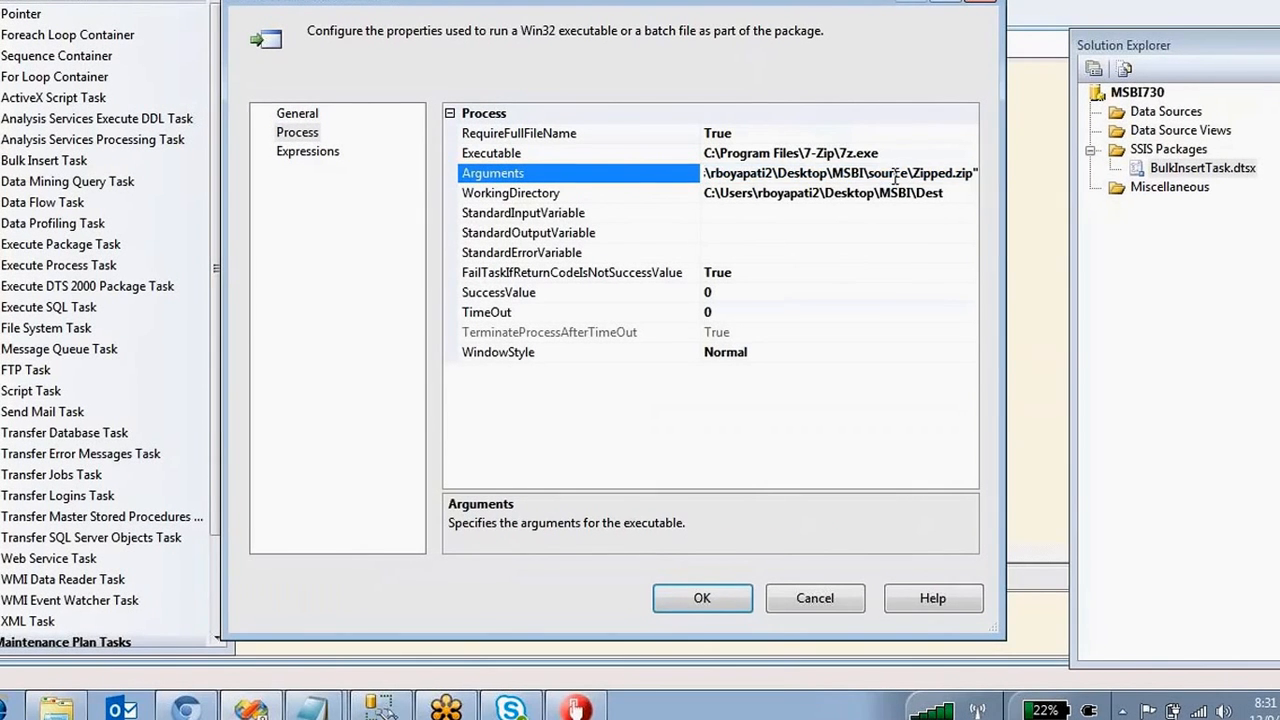
{"action": "left_click", "coordinate": [927, 213]}
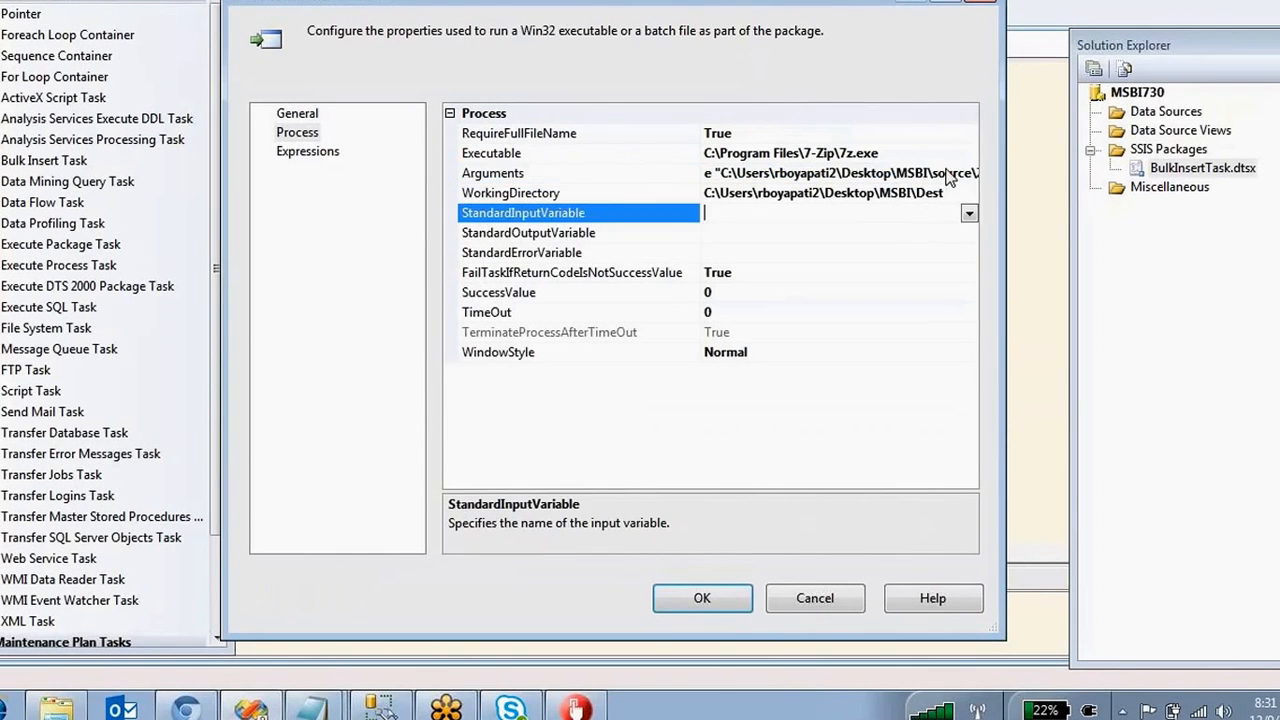
{"action": "left_click", "coordinate": [948, 172]}
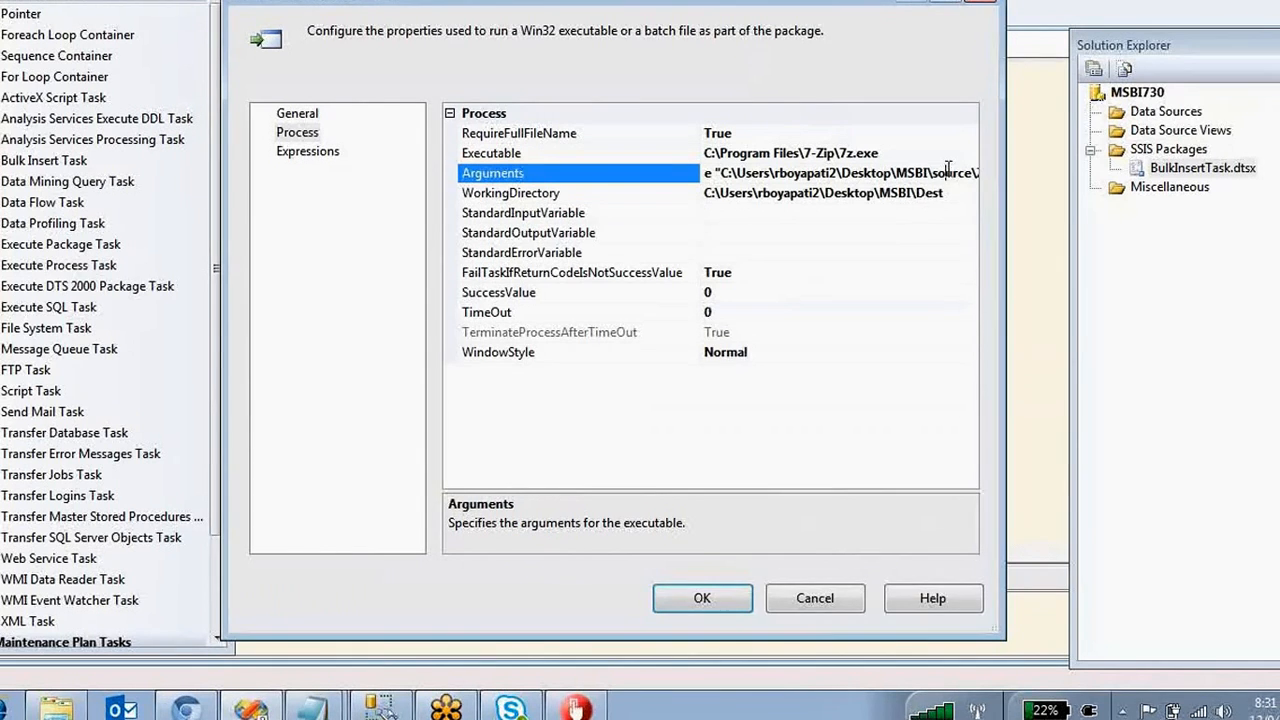
{"action": "left_click", "coordinate": [58, 710]}
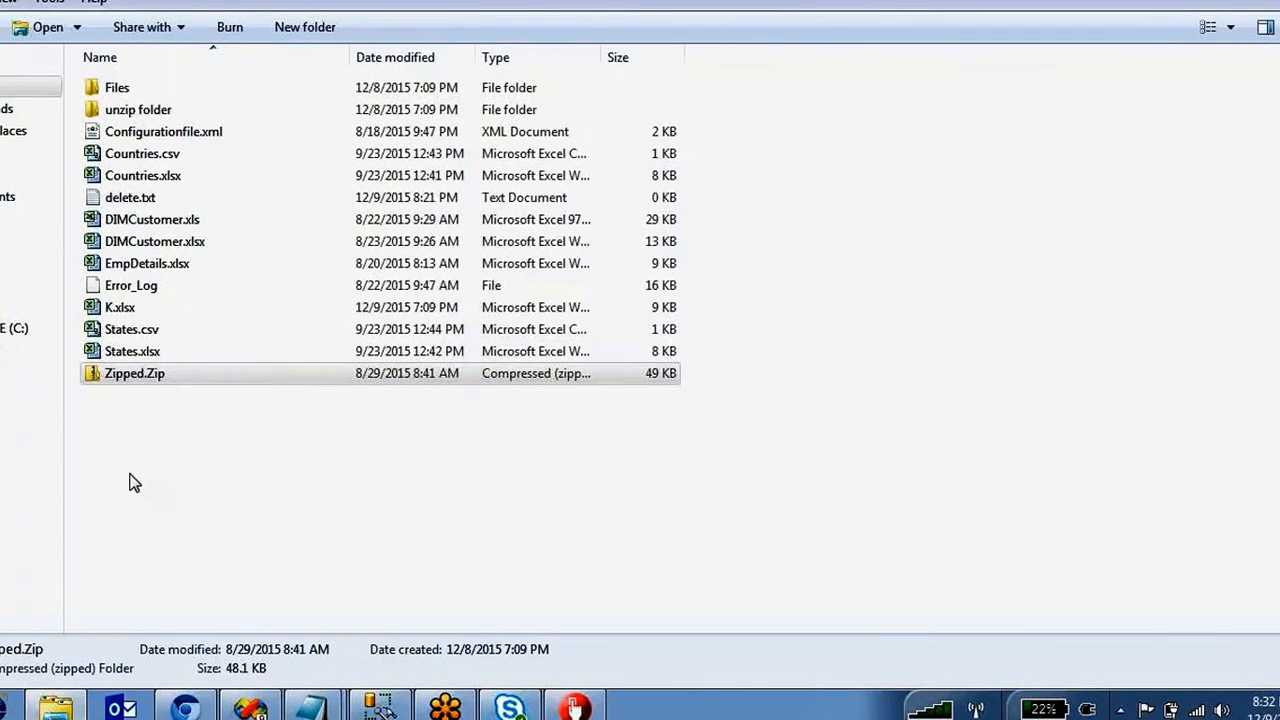
Check delete.txt in the Dest folder, then look inside Zipped.Zip in the source folder.
{"action": "left_click", "coordinate": [217, 523]}
{"action": "key", "text": "alt+Left"}
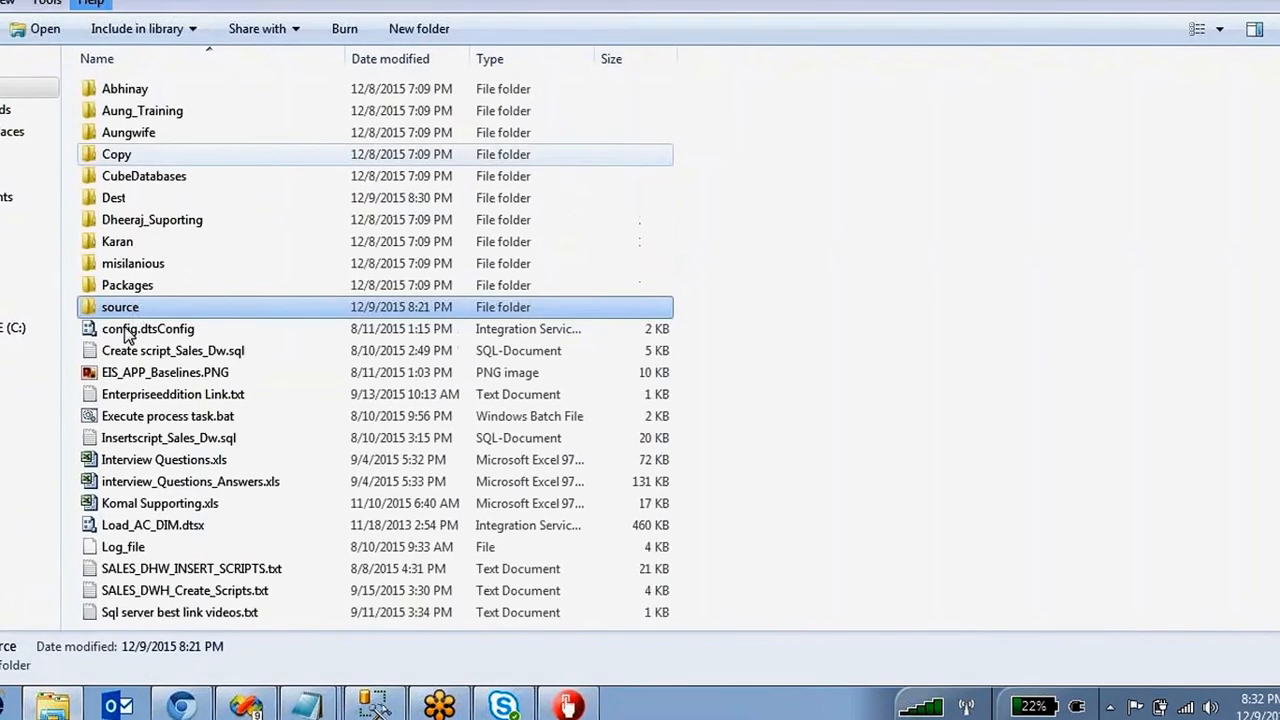
{"action": "double_click", "coordinate": [114, 196]}
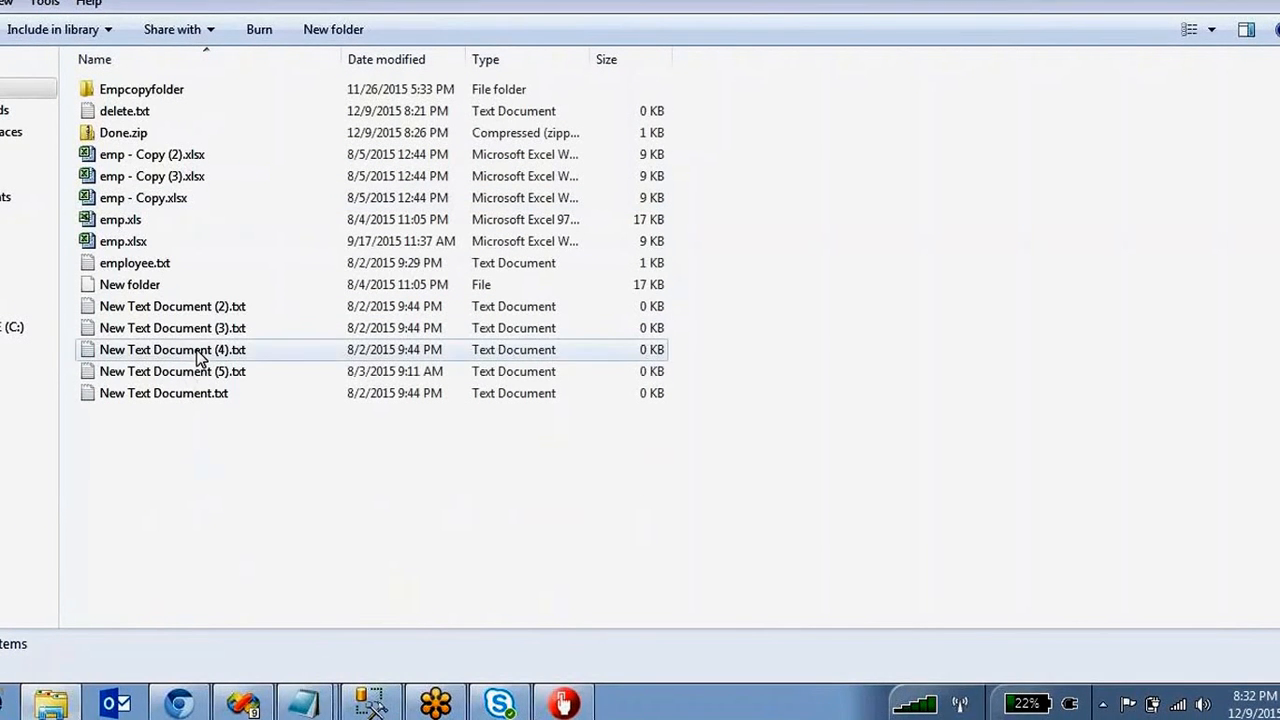
{"action": "double_click", "coordinate": [125, 111]}
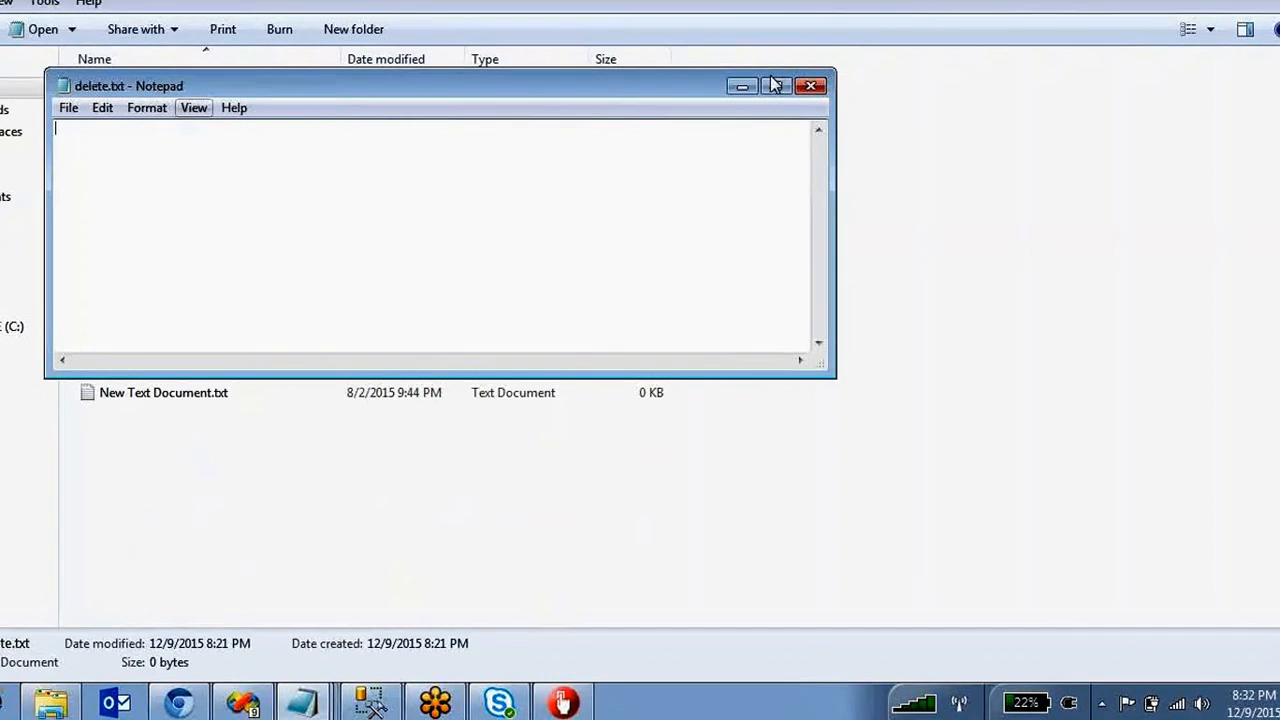
{"action": "left_click", "coordinate": [824, 89]}
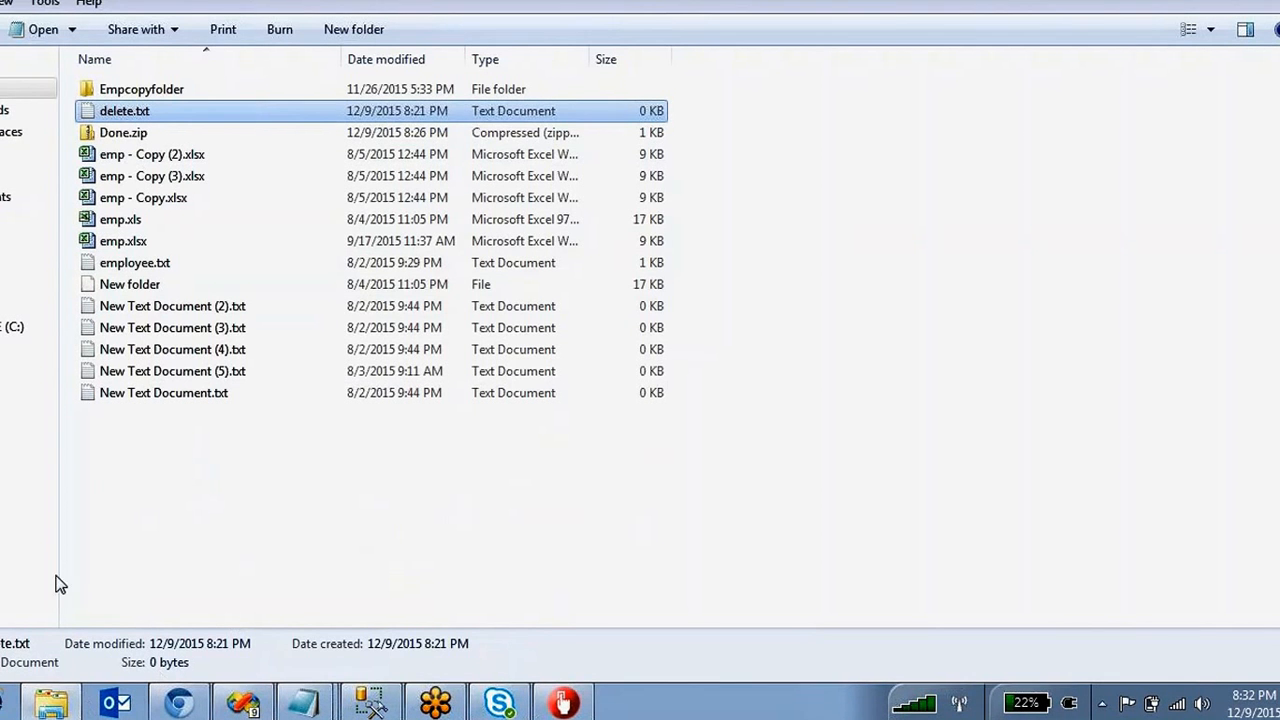
{"action": "left_click", "coordinate": [36, 2]}
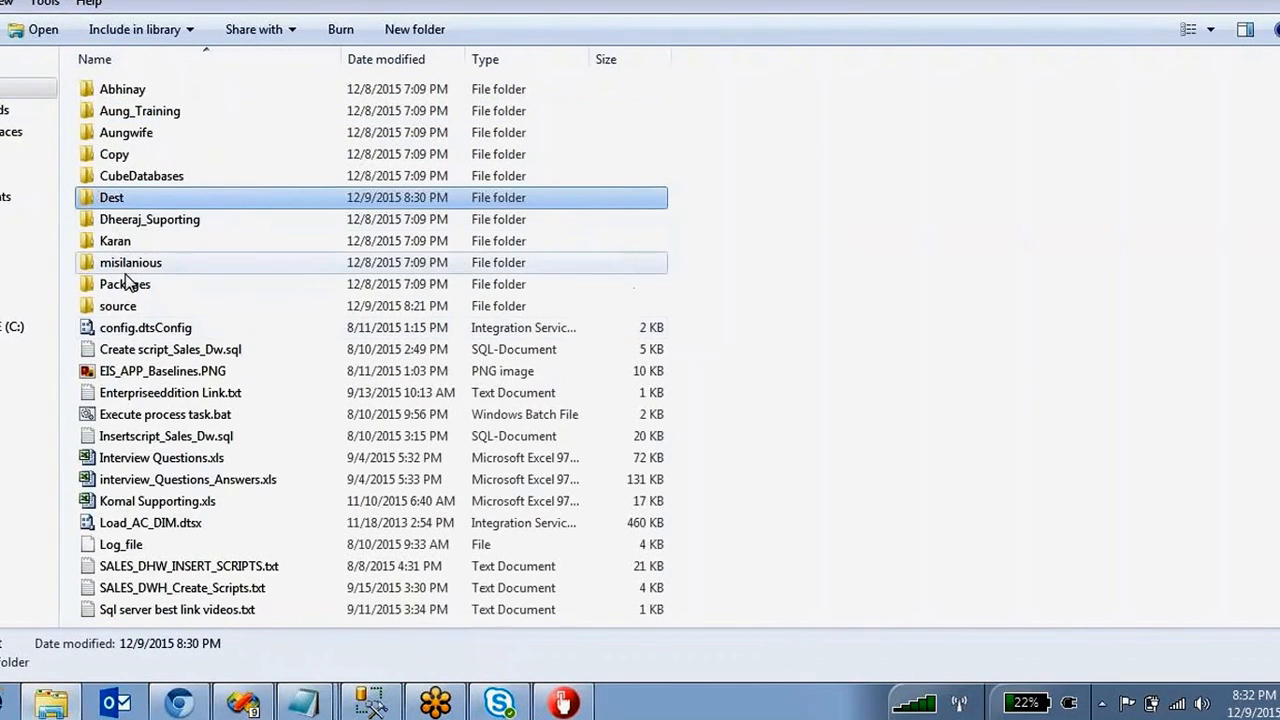
{"action": "double_click", "coordinate": [118, 306]}
{"action": "double_click", "coordinate": [139, 364]}
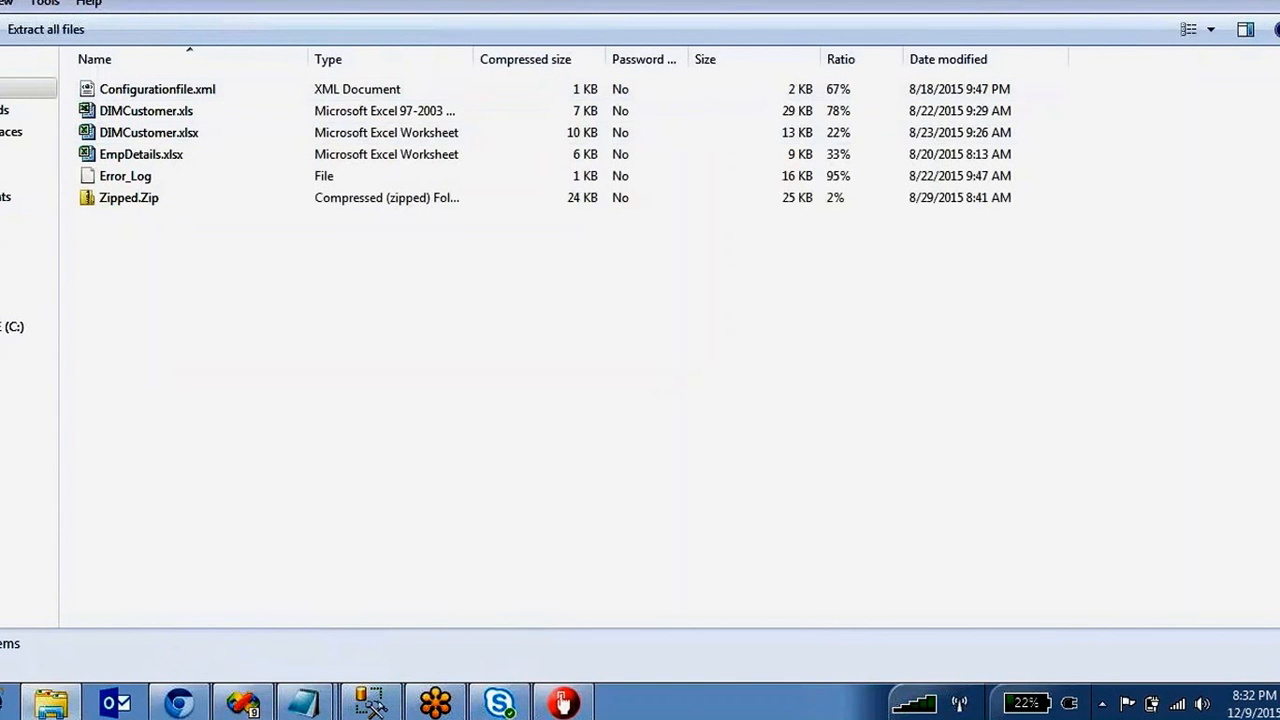
{"action": "key", "text": "BackSpace"}
{"action": "left_click", "coordinate": [151, 450]}
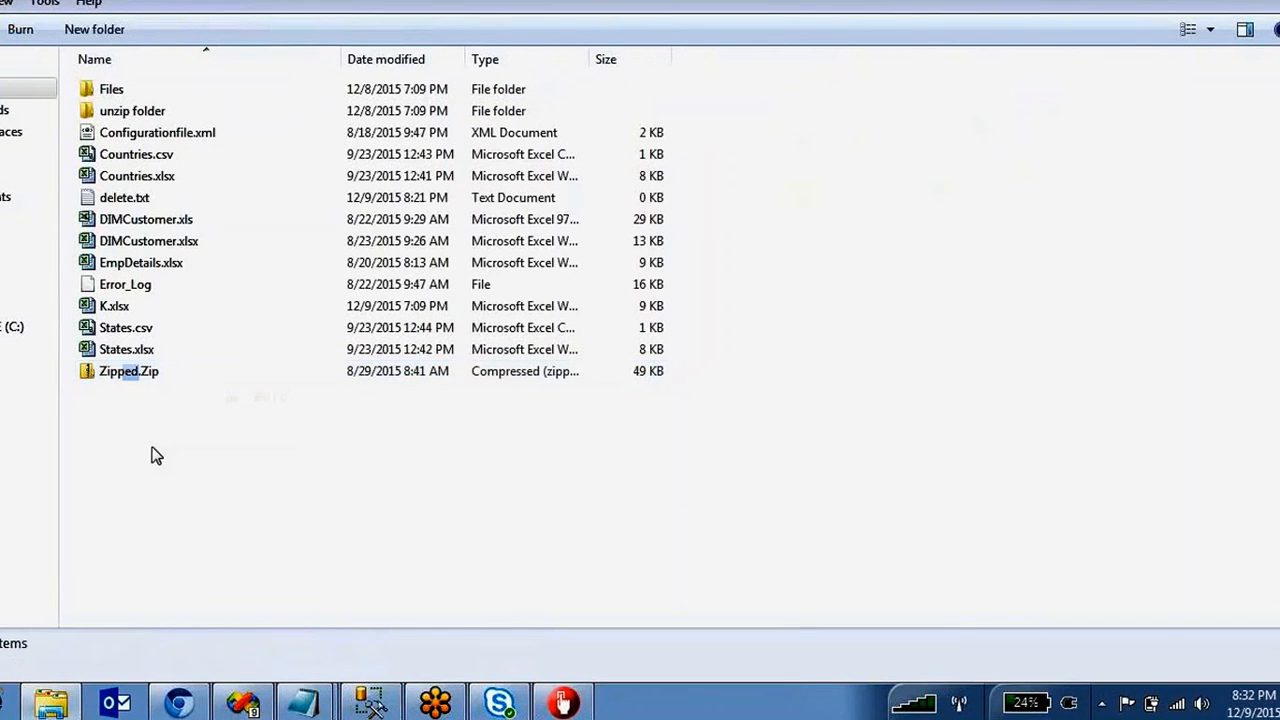
Delete every file except DIMCustomer.xls from Zipped.Zip and verify what remains.
{"action": "double_click", "coordinate": [133, 375]}
{"action": "left_click_drag", "start_coordinate": [188, 226], "coordinate": [130, 140]}
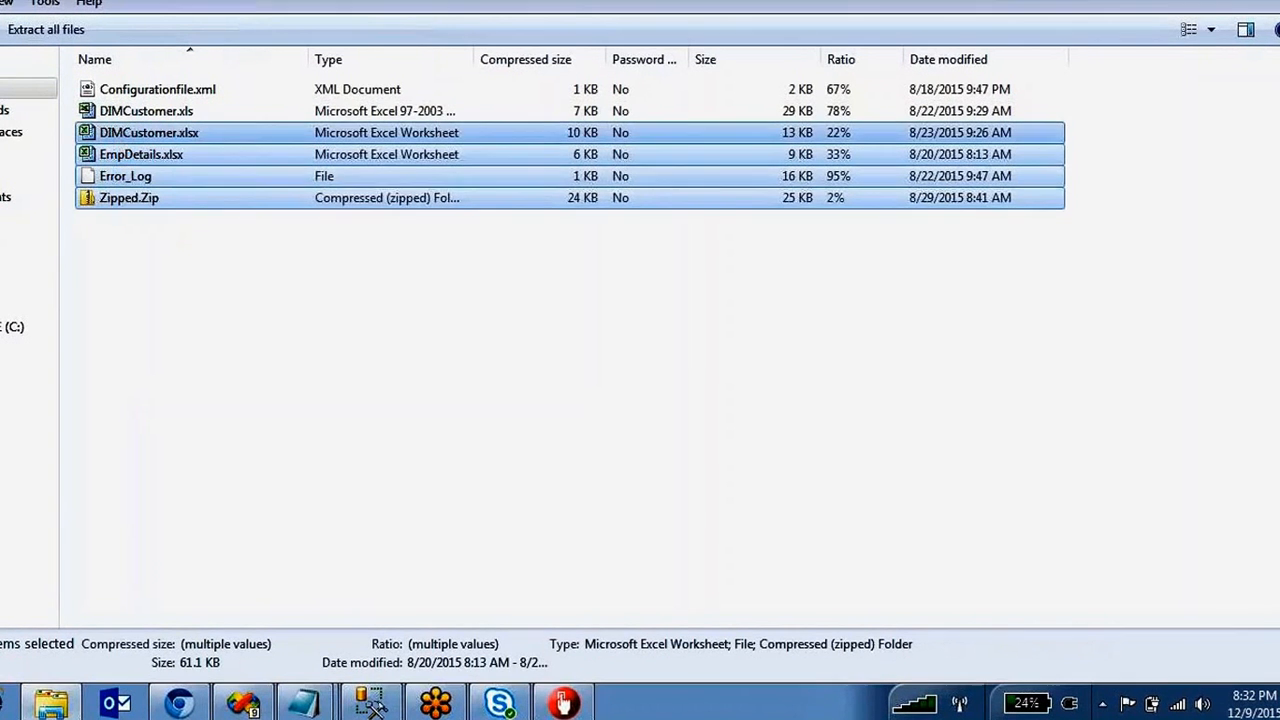
{"action": "key", "text": "Delete"}
{"action": "key", "text": "Return"}
{"action": "left_click", "coordinate": [148, 92]}
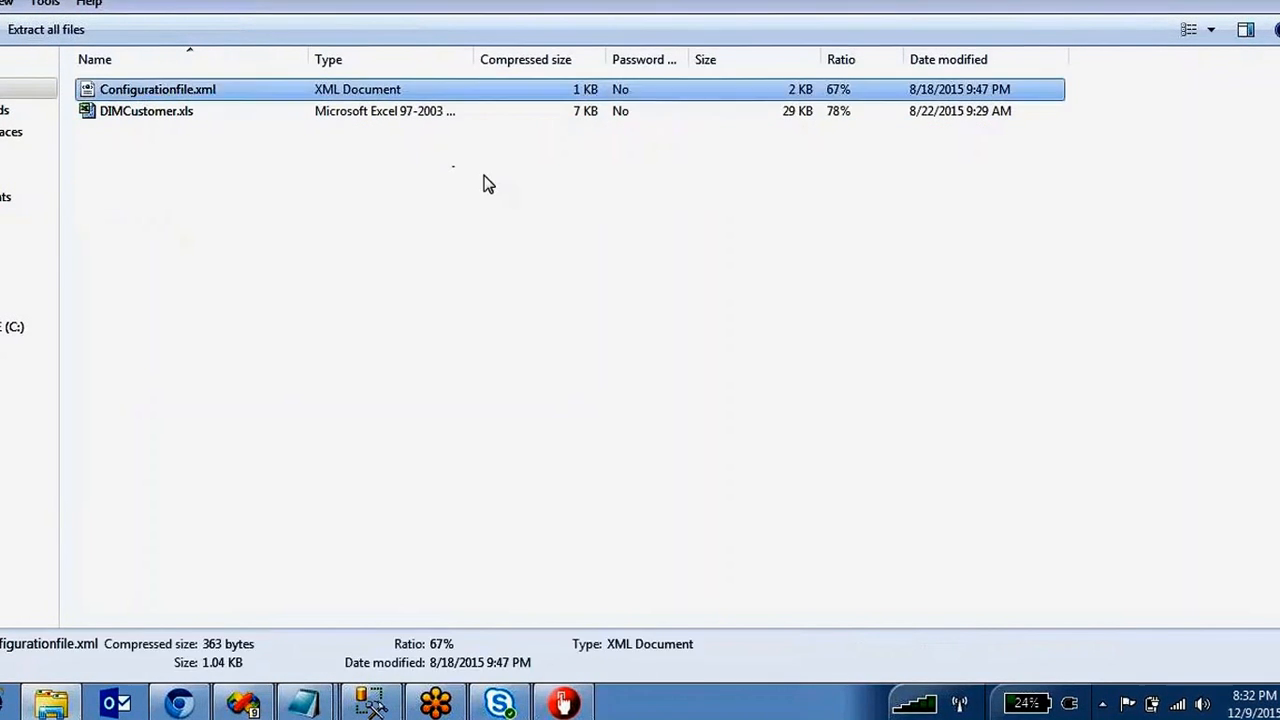
{"action": "key", "text": "Delete"}
{"action": "key", "text": "Return"}
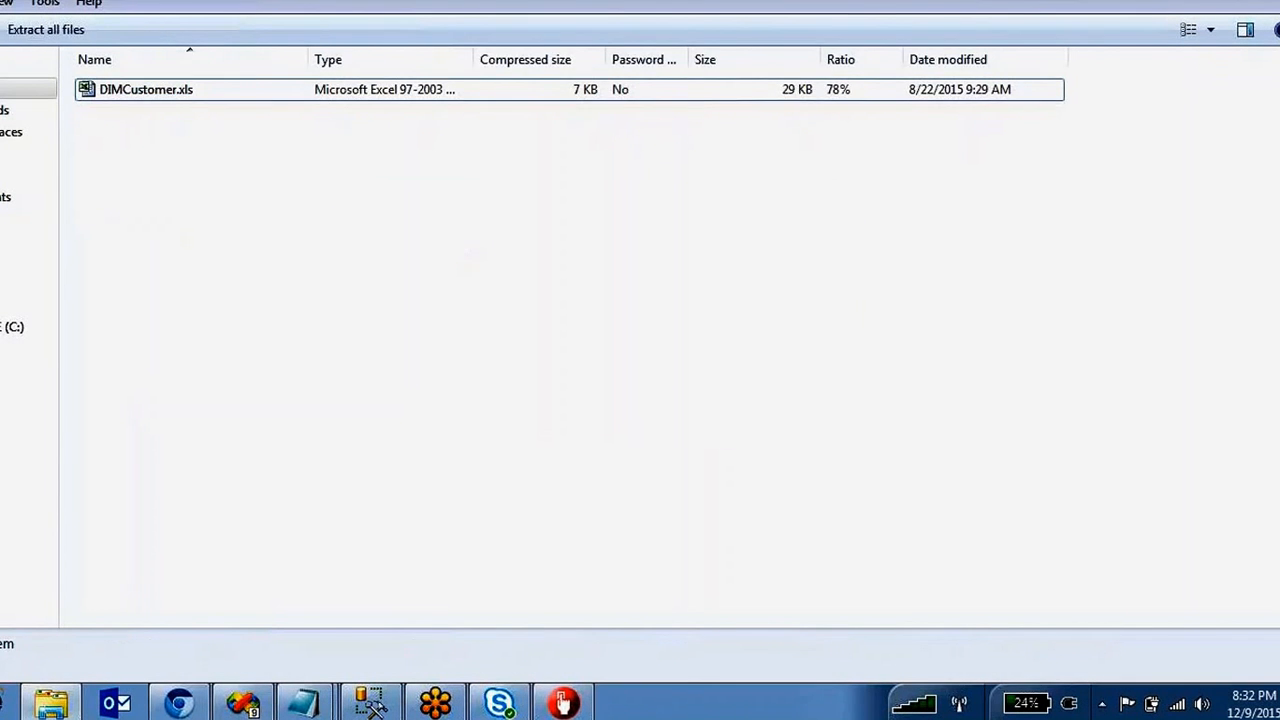
{"action": "key", "text": "BackSpace"}
{"action": "double_click", "coordinate": [148, 371]}
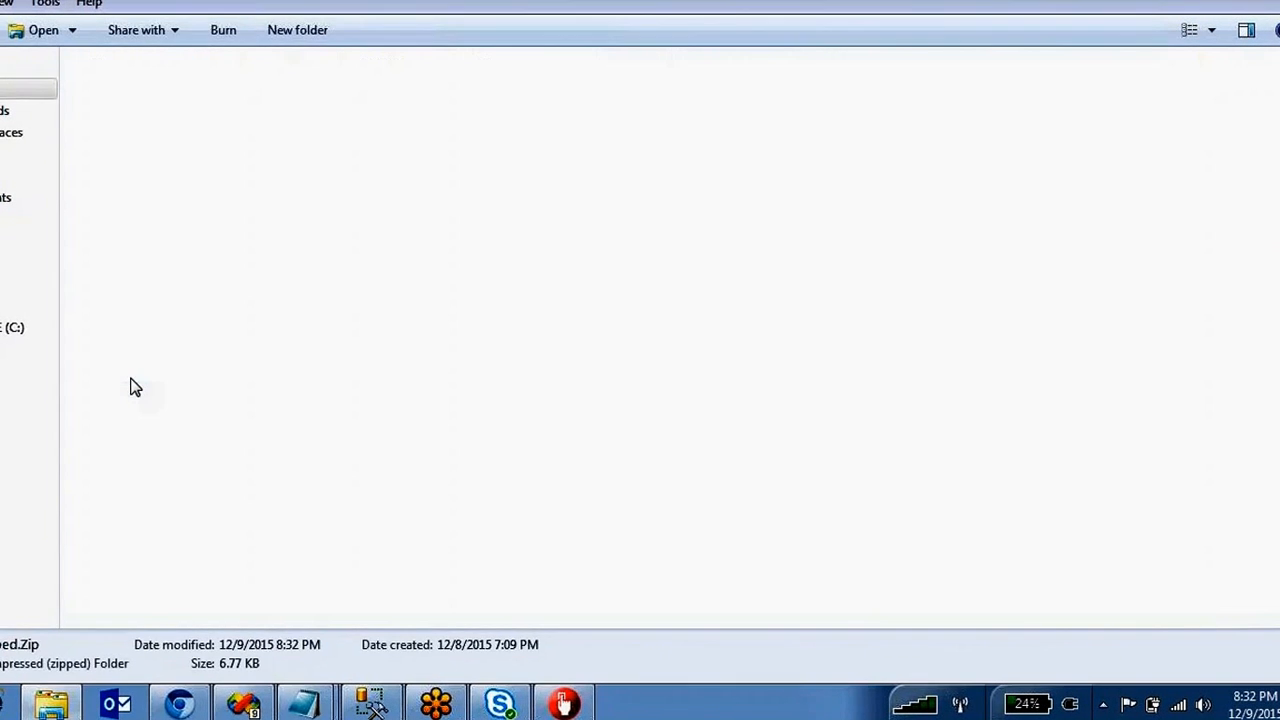
{"action": "key", "text": "BackSpace"}
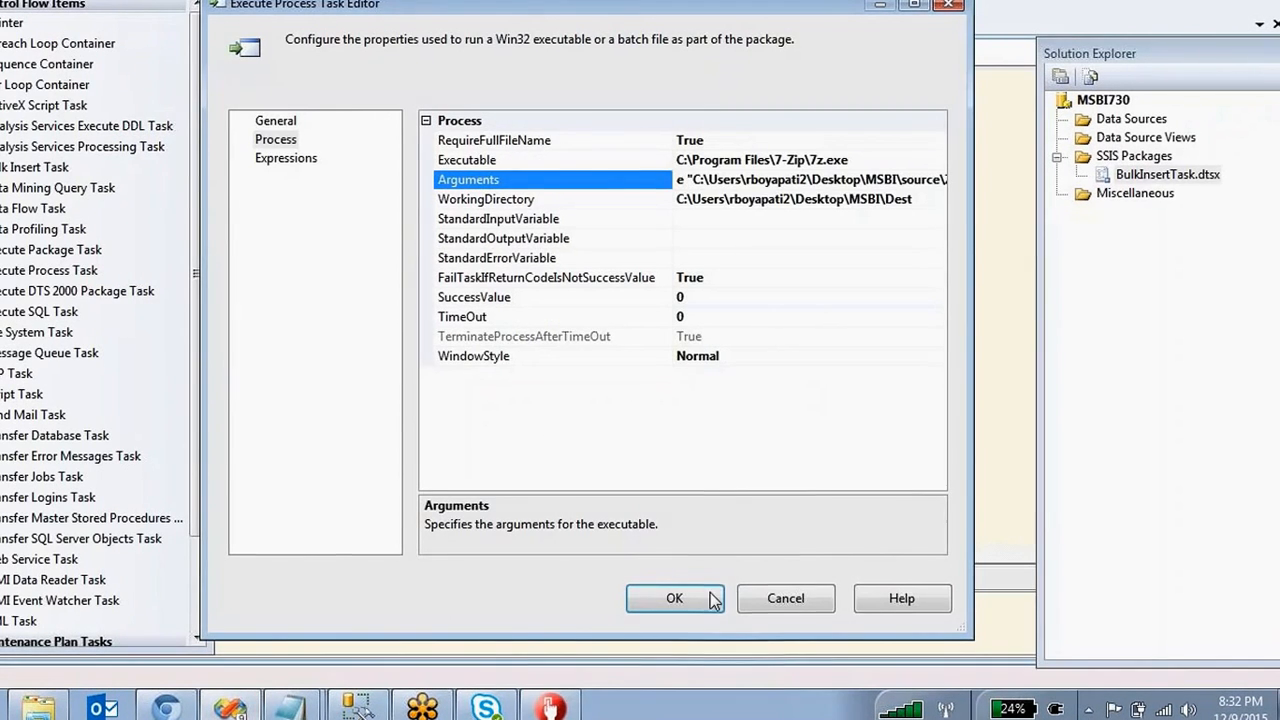
Save the task settings and run Execute Process Task 1 alone with Execute Task.
{"action": "left_click", "coordinate": [687, 596]}
{"action": "right_click", "coordinate": [650, 395]}
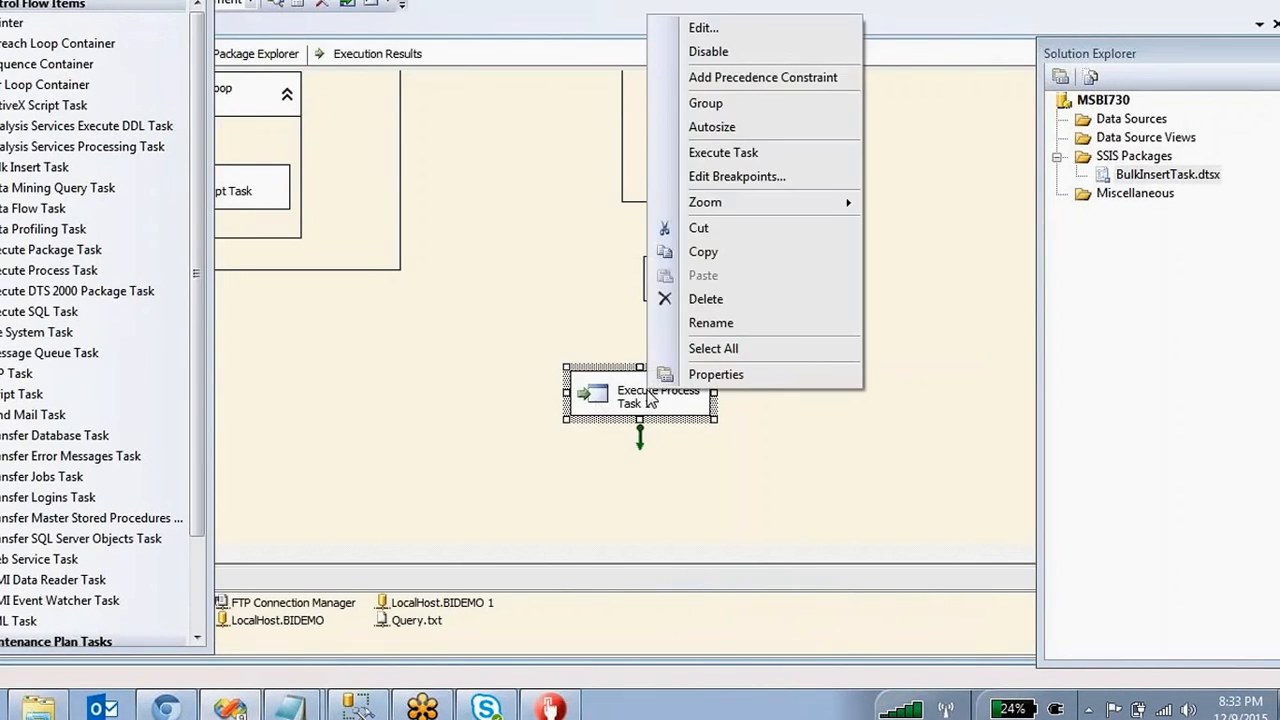
{"action": "left_click", "coordinate": [726, 154]}
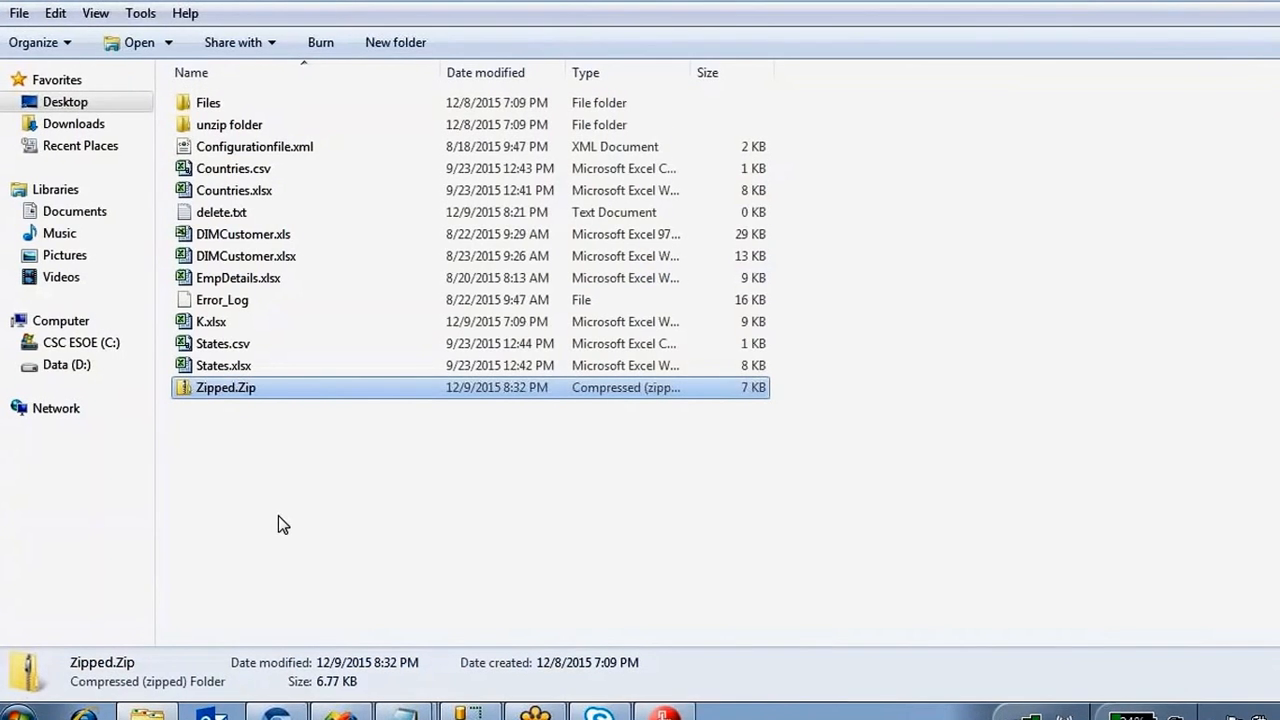
Browse the Files, Dest and source folders and peek inside the zip archive.
{"action": "left_click", "coordinate": [305, 463]}
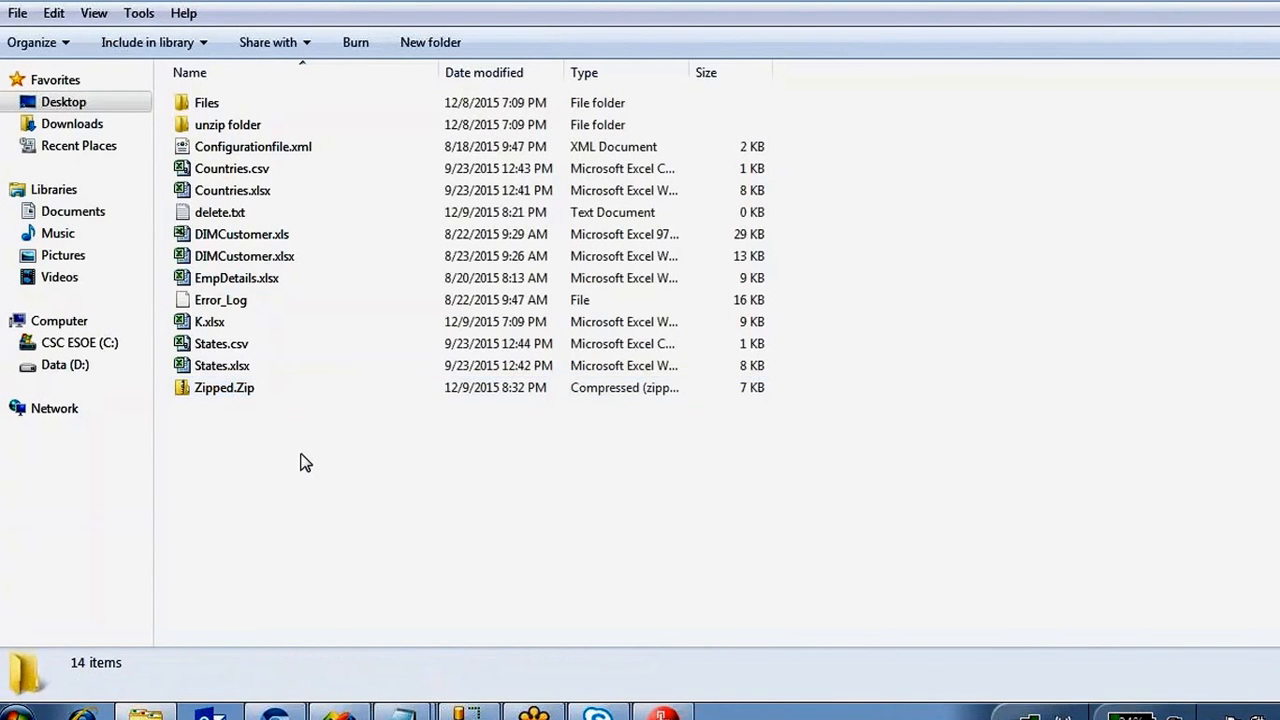
{"action": "double_click", "coordinate": [200, 103]}
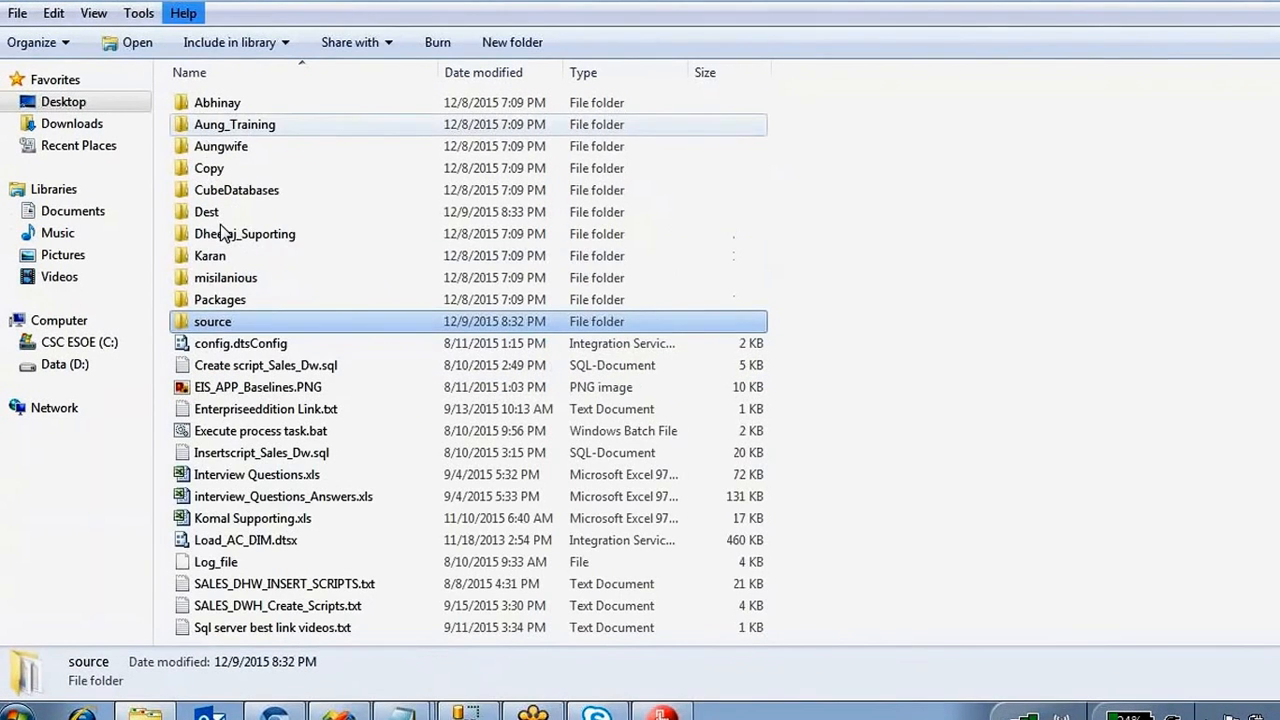
{"action": "double_click", "coordinate": [212, 212]}
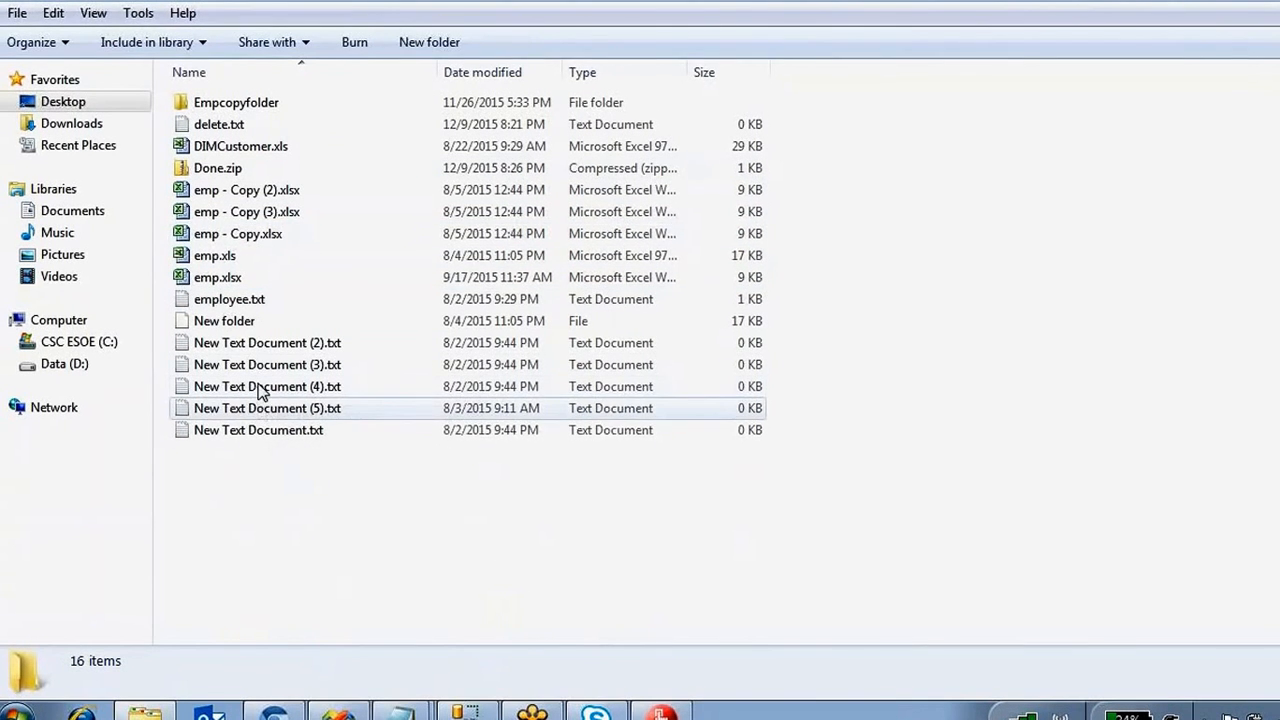
{"action": "left_click", "coordinate": [15, 1]}
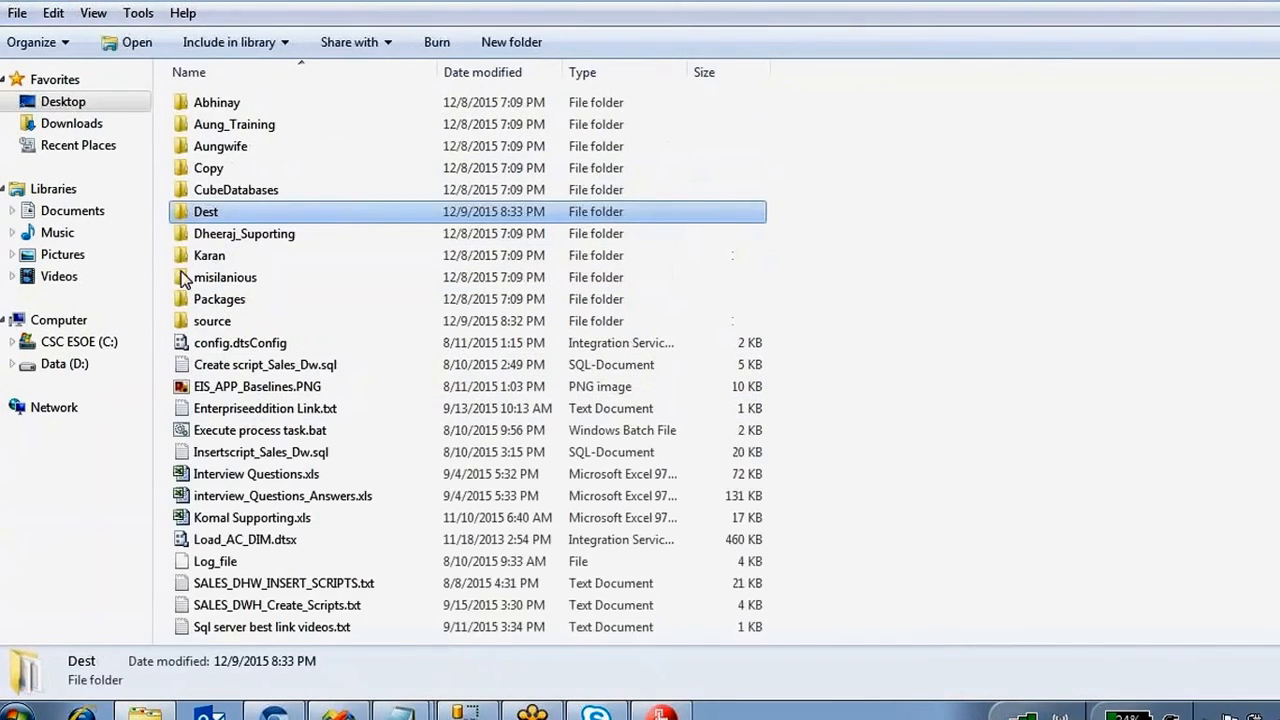
{"action": "double_click", "coordinate": [231, 321]}
{"action": "double_click", "coordinate": [234, 391]}
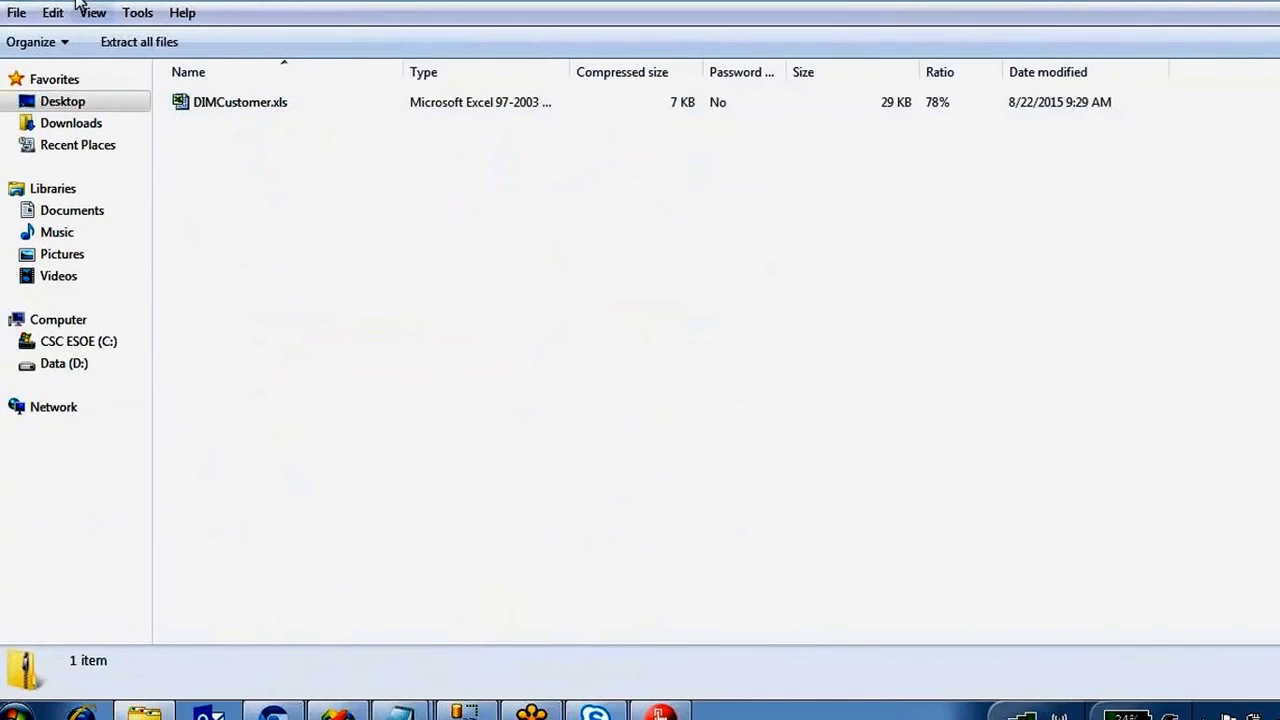
{"action": "left_click", "coordinate": [15, 3]}
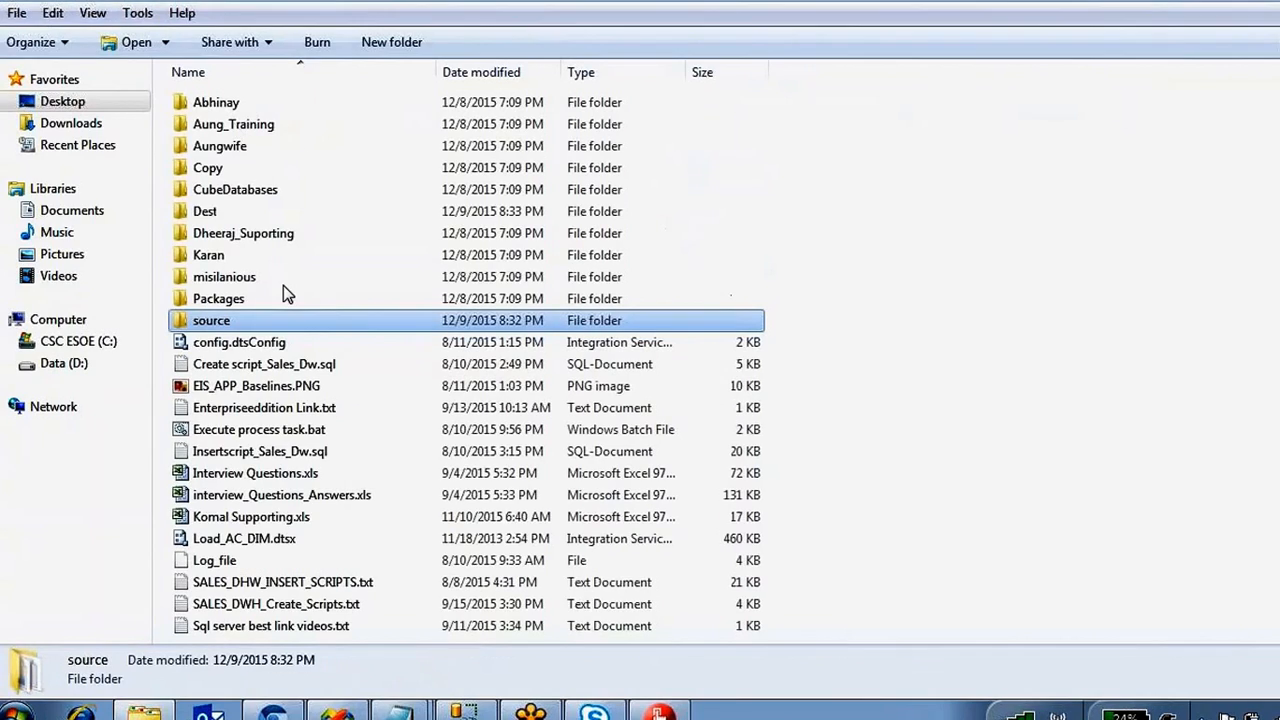
Confirm the extracted DIMCustomer.xls sits in Dest beside Done.zip.
{"action": "double_click", "coordinate": [280, 256]}
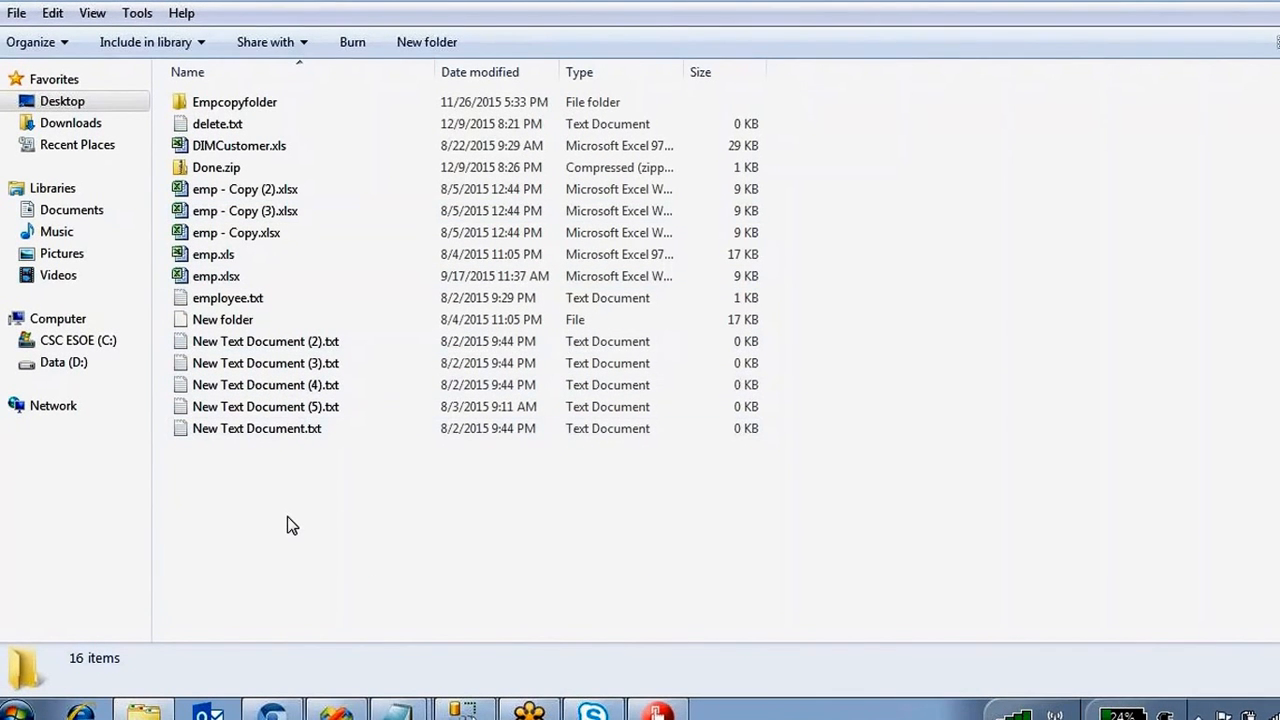
{"action": "key", "text": "Down"}
{"action": "key", "text": "Down"}
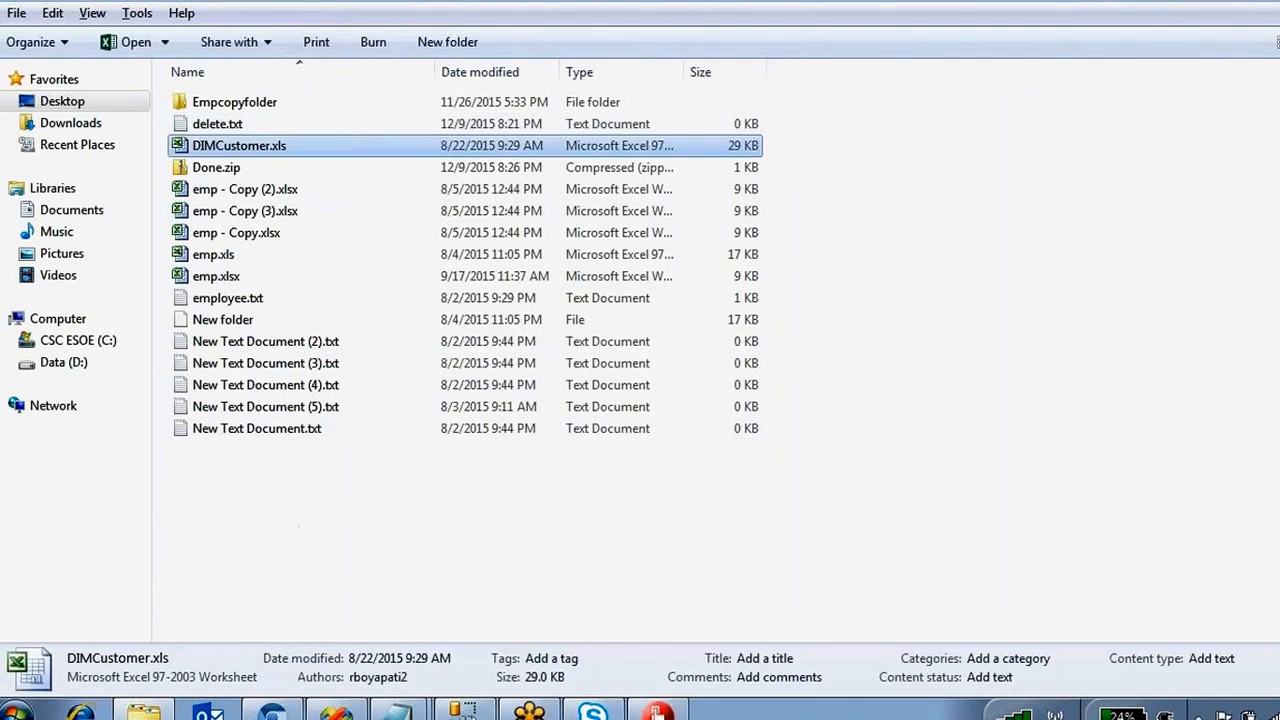
{"action": "left_click", "coordinate": [240, 168]}
{"action": "left_click", "coordinate": [240, 146]}
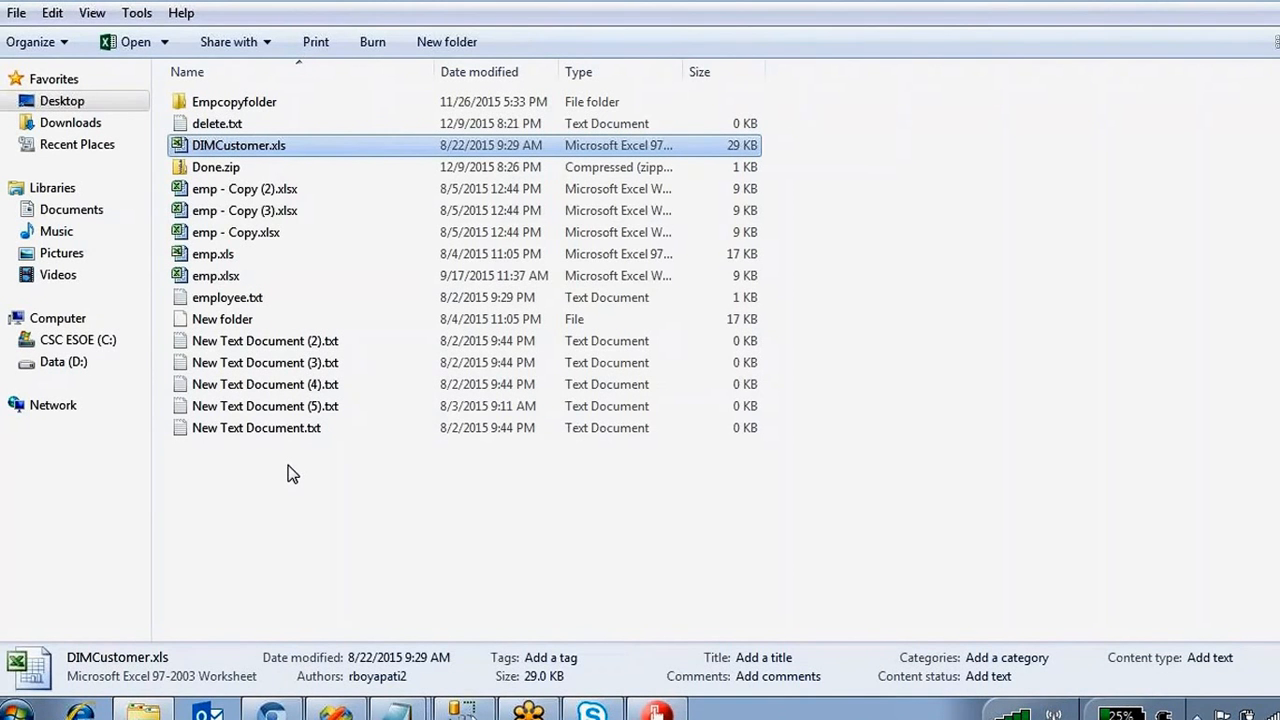
{"action": "left_click", "coordinate": [335, 714]}
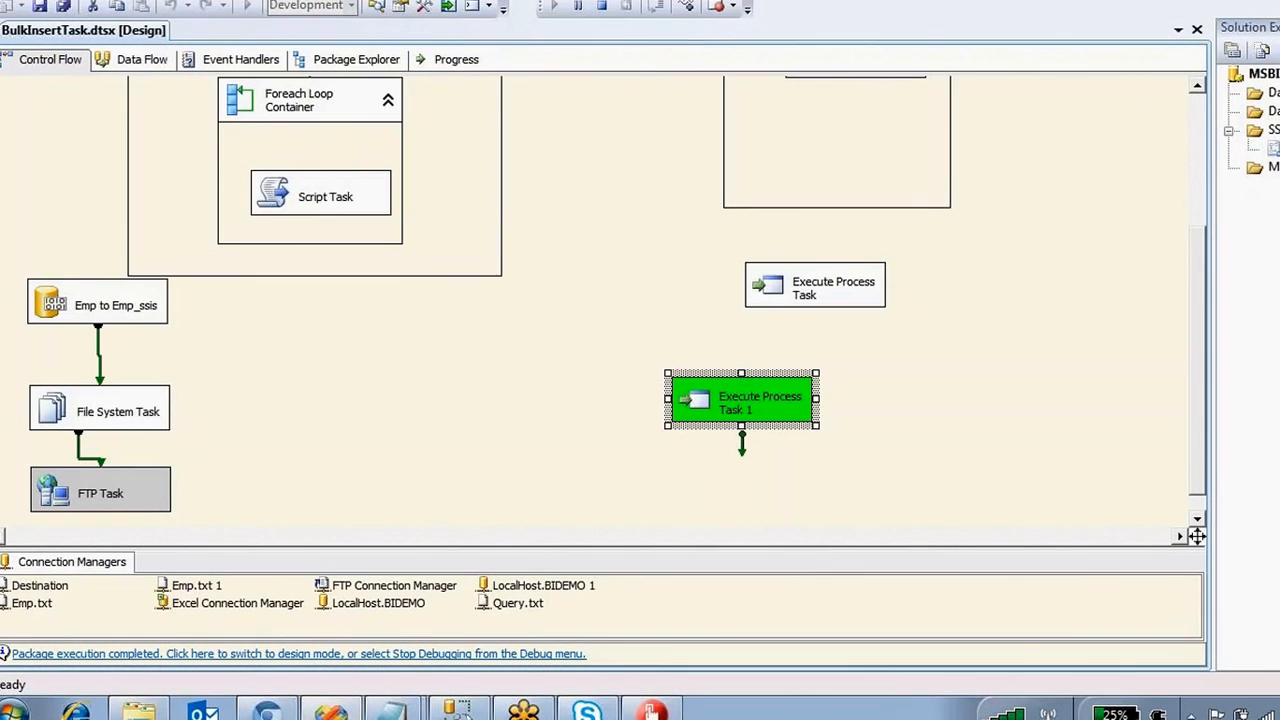
Stop debugging and compare Task 1's 7z.exe Executable and Zipped.zip Arguments with the Notepad notes.
{"action": "left_click", "coordinate": [605, 10]}
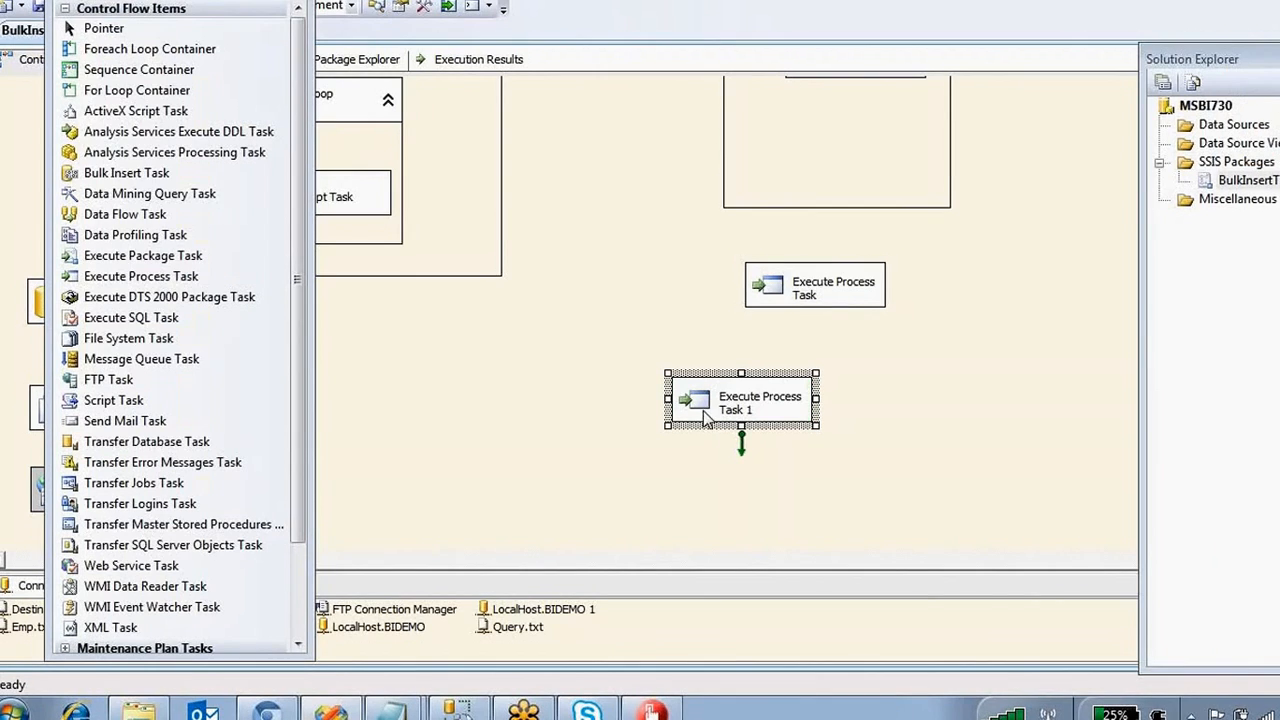
{"action": "double_click", "coordinate": [705, 418]}
{"action": "left_click", "coordinate": [377, 146]}
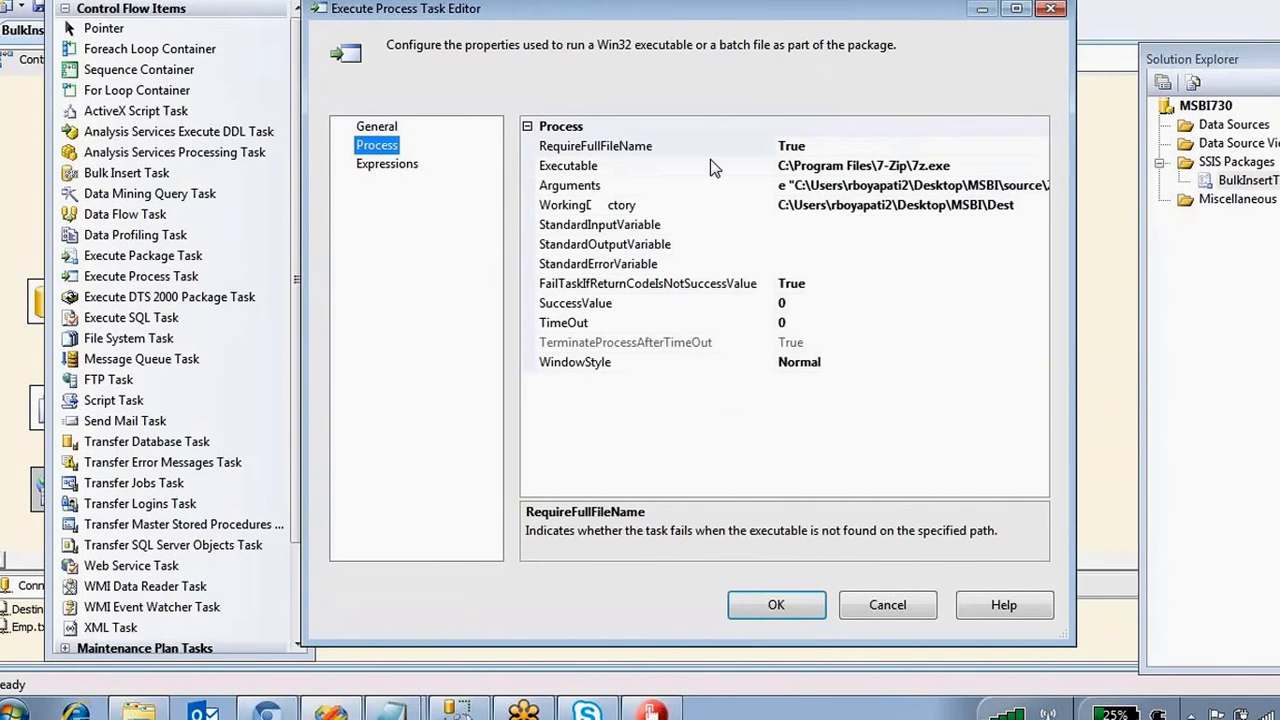
{"action": "left_click", "coordinate": [980, 166]}
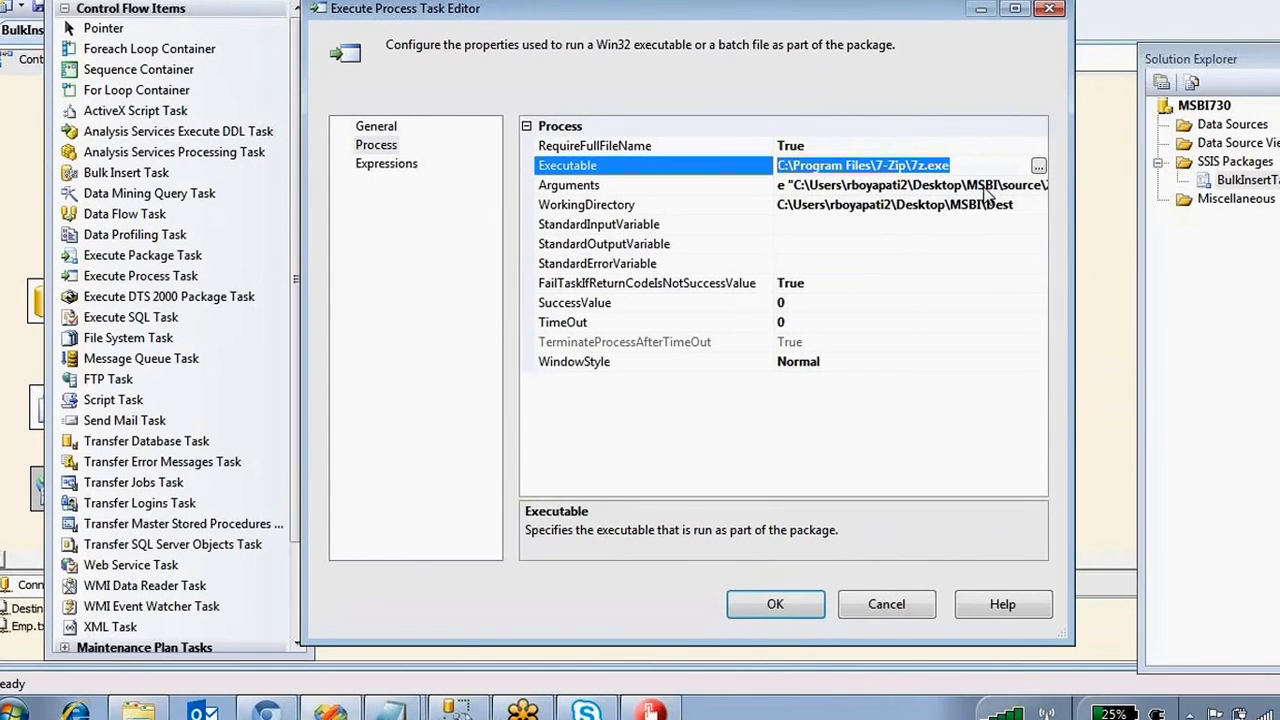
{"action": "left_click", "coordinate": [995, 186]}
{"action": "double_click", "coordinate": [1017, 186]}
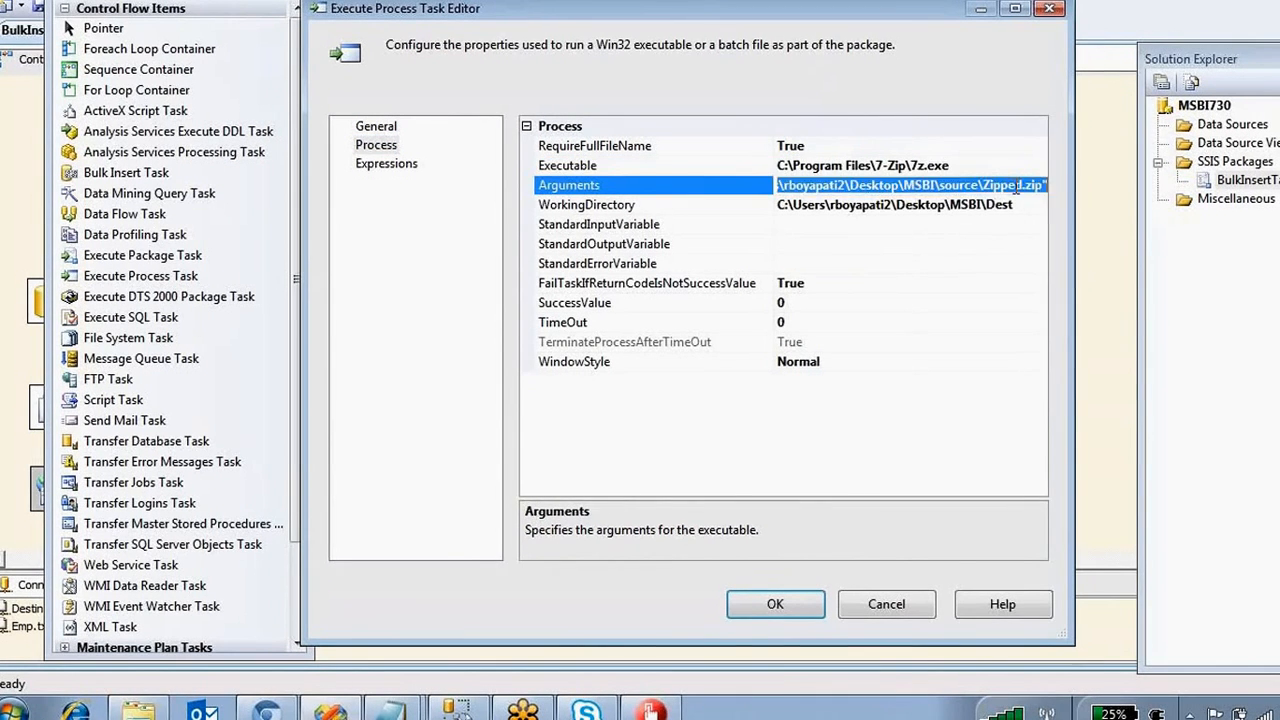
{"action": "left_click", "coordinate": [390, 710]}
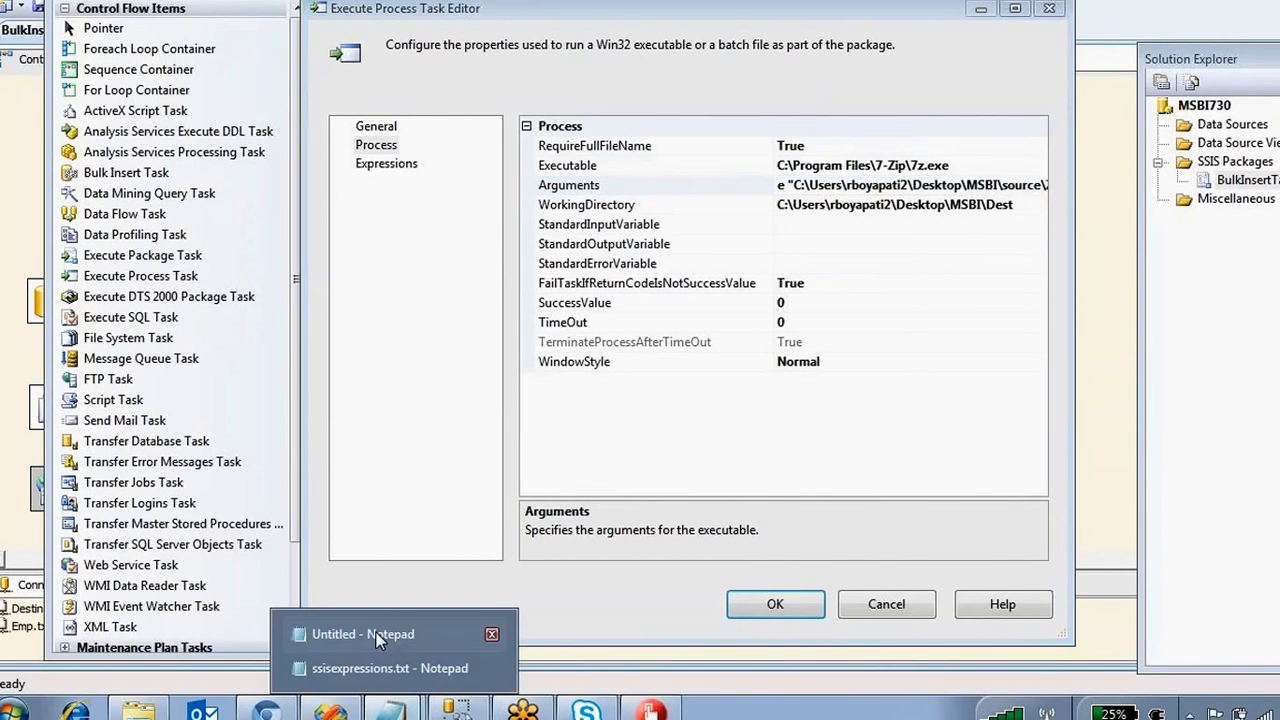
{"action": "left_click", "coordinate": [376, 632]}
{"action": "left_click_drag", "start_coordinate": [689, 258], "coordinate": [46, 254]}
{"action": "left_click", "coordinate": [107, 262]}
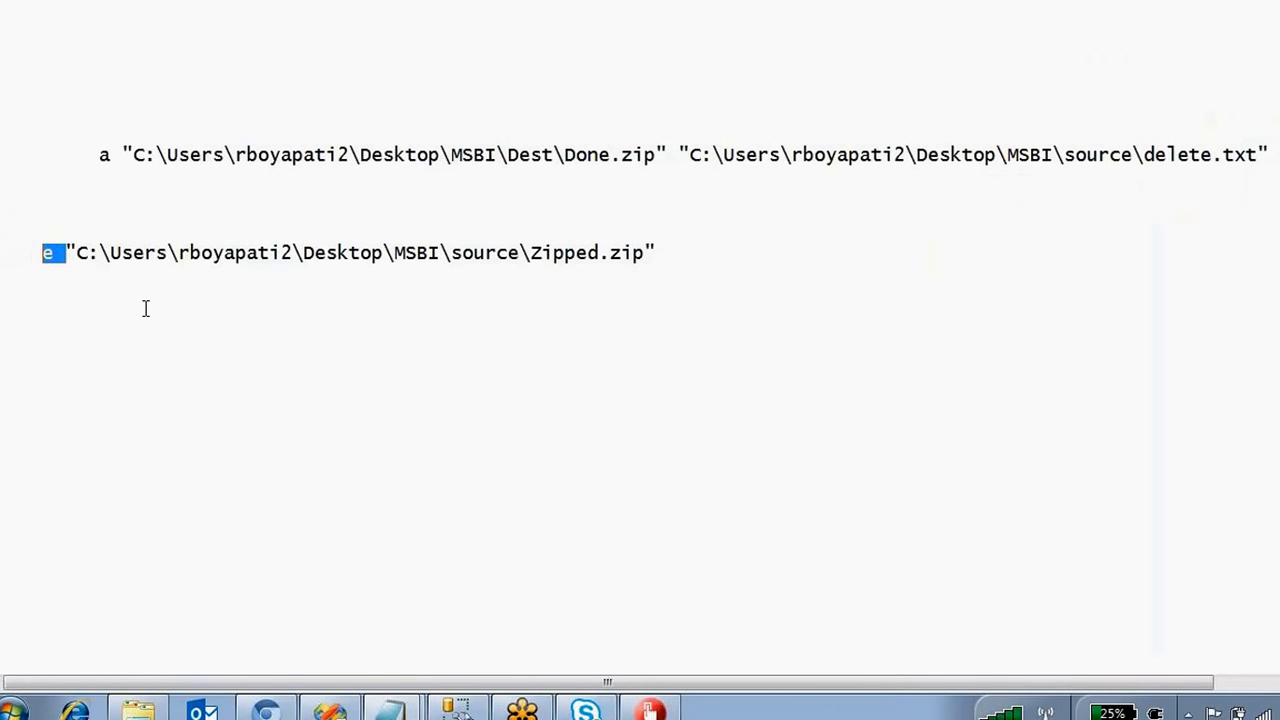
{"action": "left_click_drag", "start_coordinate": [77, 253], "coordinate": [662, 258]}
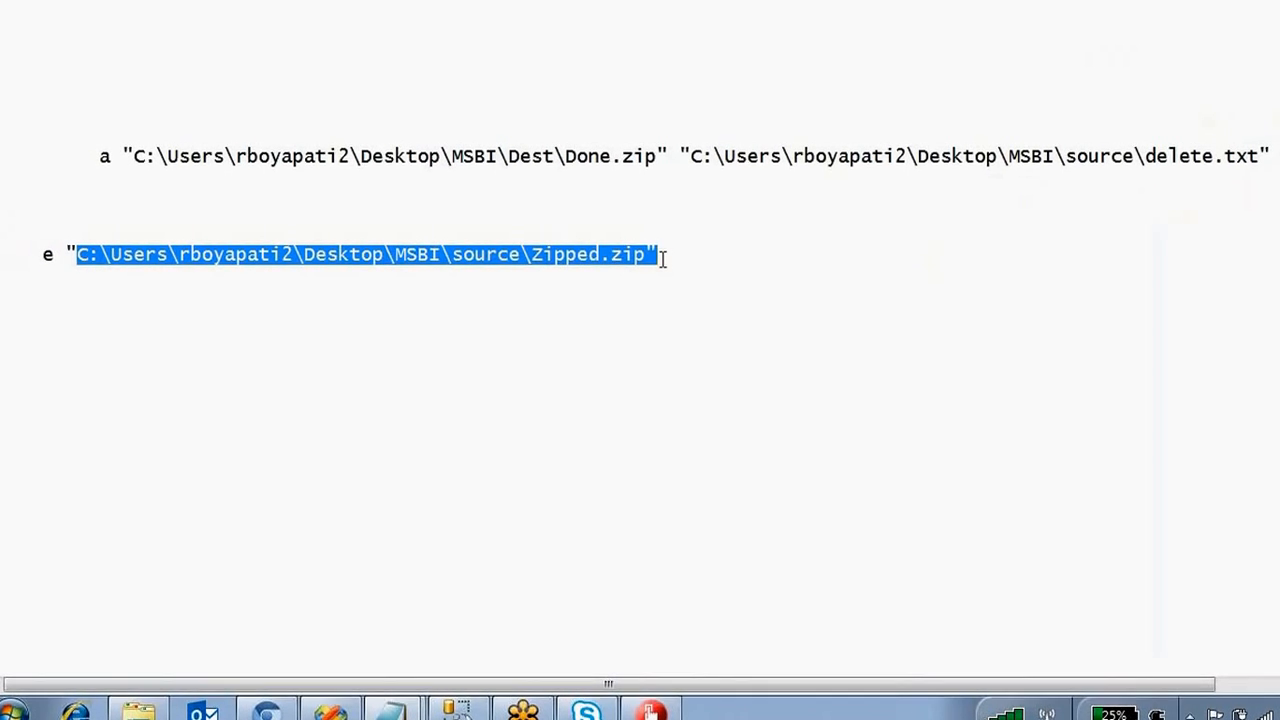
{"action": "left_click", "coordinate": [660, 332]}
{"action": "left_click_drag", "start_coordinate": [658, 256], "coordinate": [77, 257]}
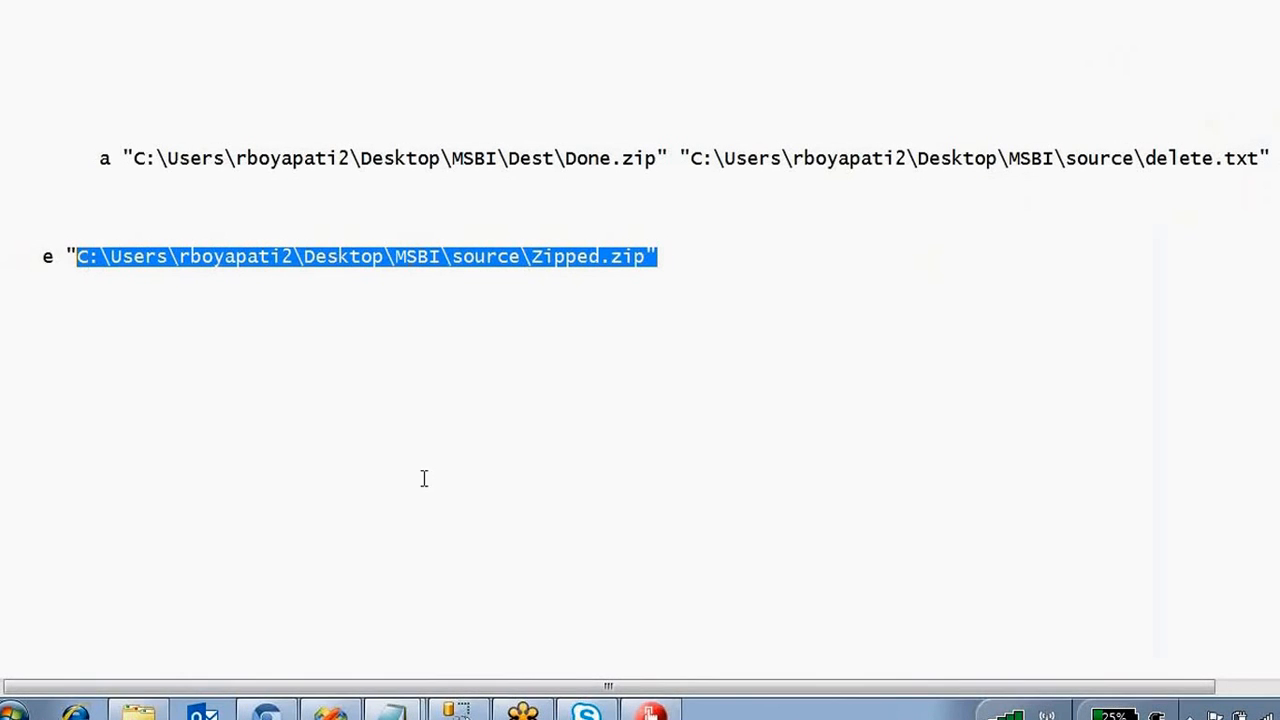
Verify the Dest WorkingDirectory and full Arguments path, then close the editor with OK.
{"action": "left_click", "coordinate": [455, 710]}
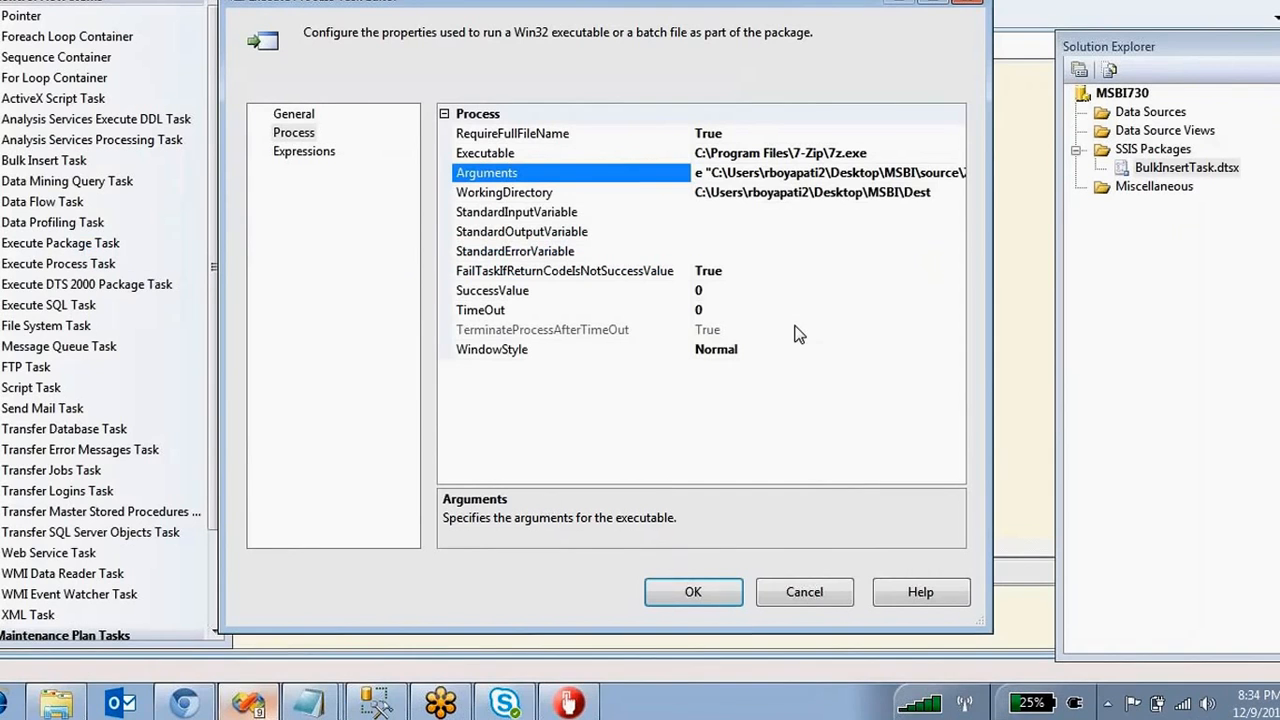
{"action": "left_click", "coordinate": [936, 196]}
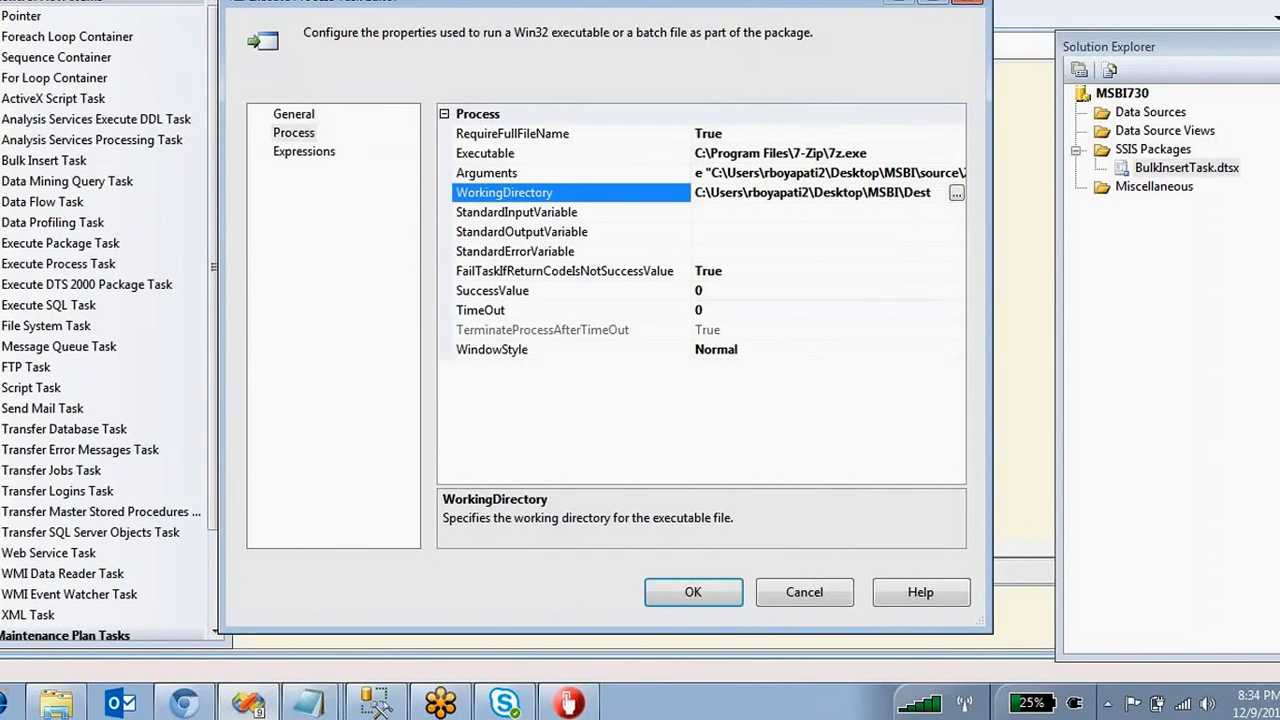
{"action": "left_click_drag", "start_coordinate": [690, 190], "coordinate": [616, 186]}
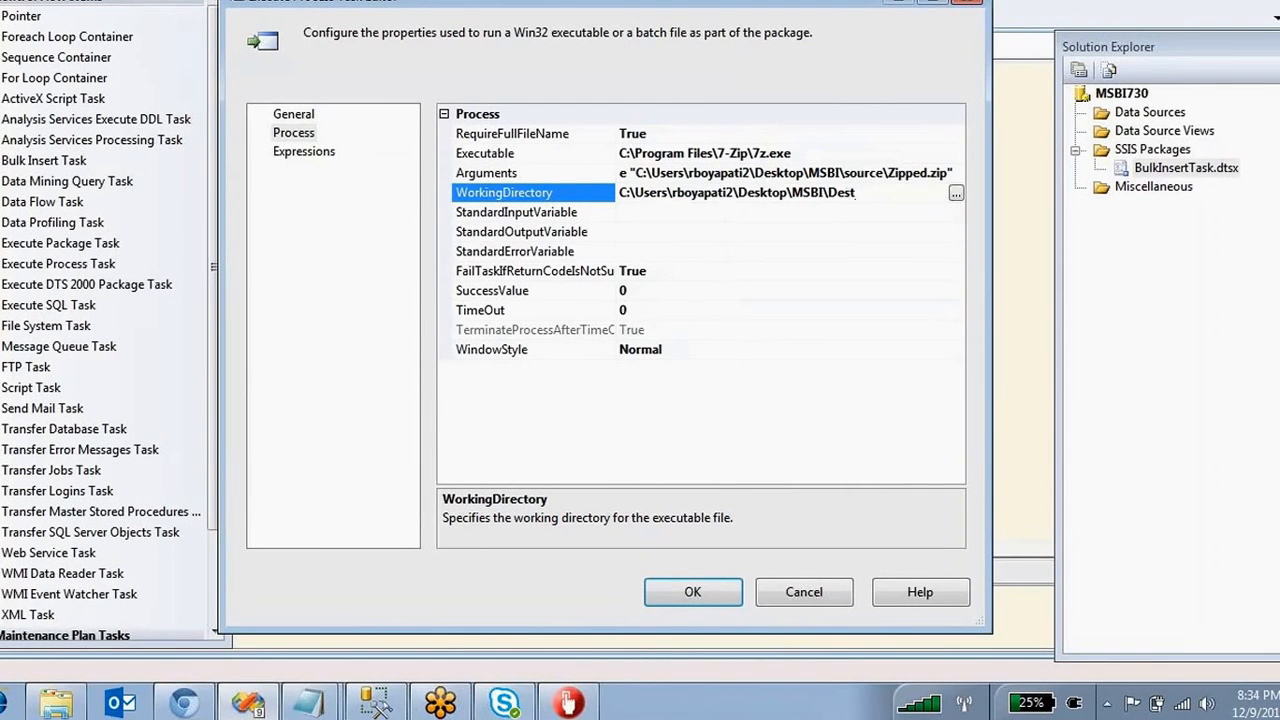
{"action": "left_click_drag", "start_coordinate": [866, 192], "coordinate": [618, 192]}
{"action": "left_click", "coordinate": [690, 594]}
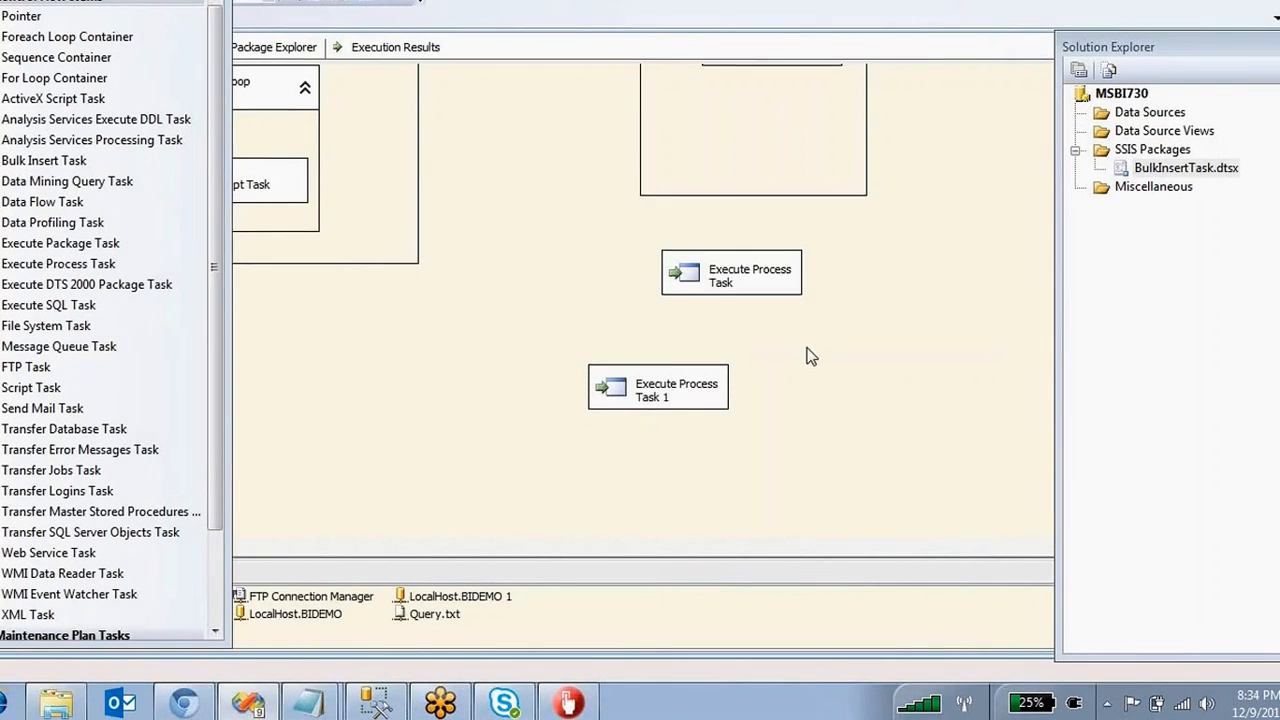
{"action": "scroll", "coordinate": [810, 357], "scroll_direction": "up", "scroll_amount": 5}
{"action": "scroll", "coordinate": [810, 357], "scroll_direction": "down", "scroll_amount": 5}
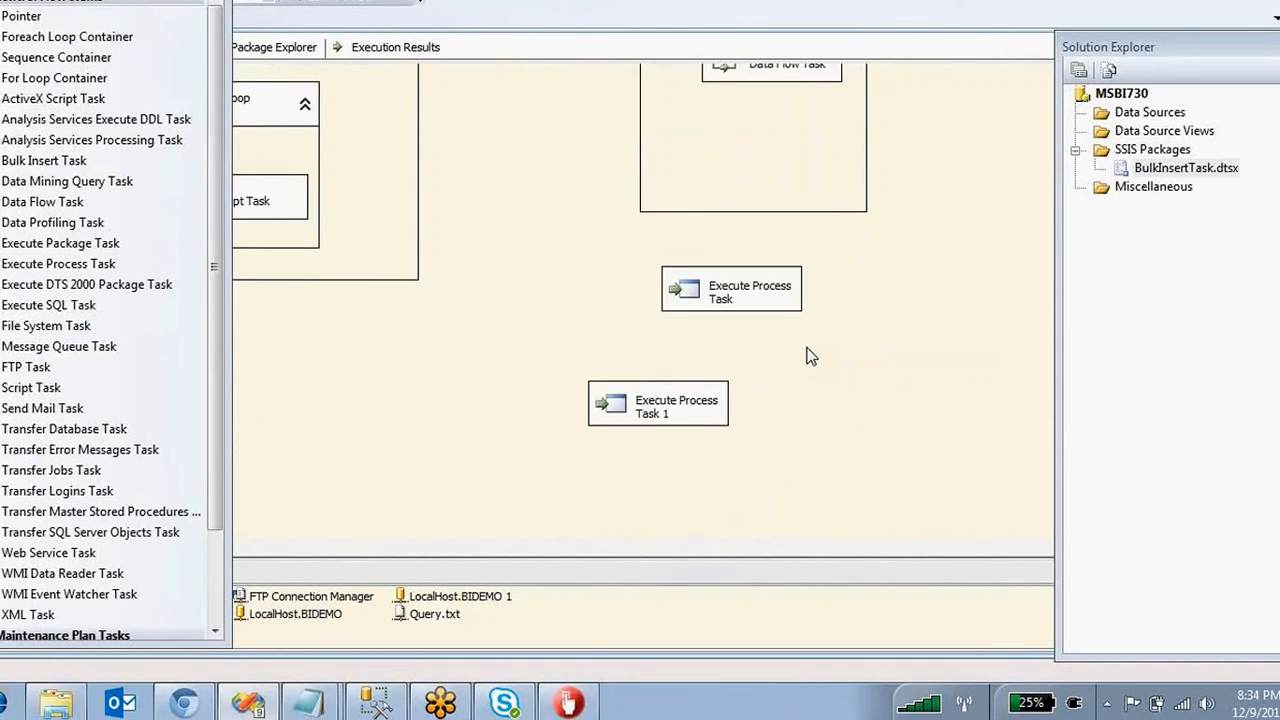
{"action": "scroll", "coordinate": [810, 357], "scroll_direction": "up", "scroll_amount": 5}
{"action": "scroll", "coordinate": [810, 357], "scroll_direction": "down", "scroll_amount": 5}
{"action": "scroll", "coordinate": [810, 357], "scroll_direction": "up", "scroll_amount": 5}
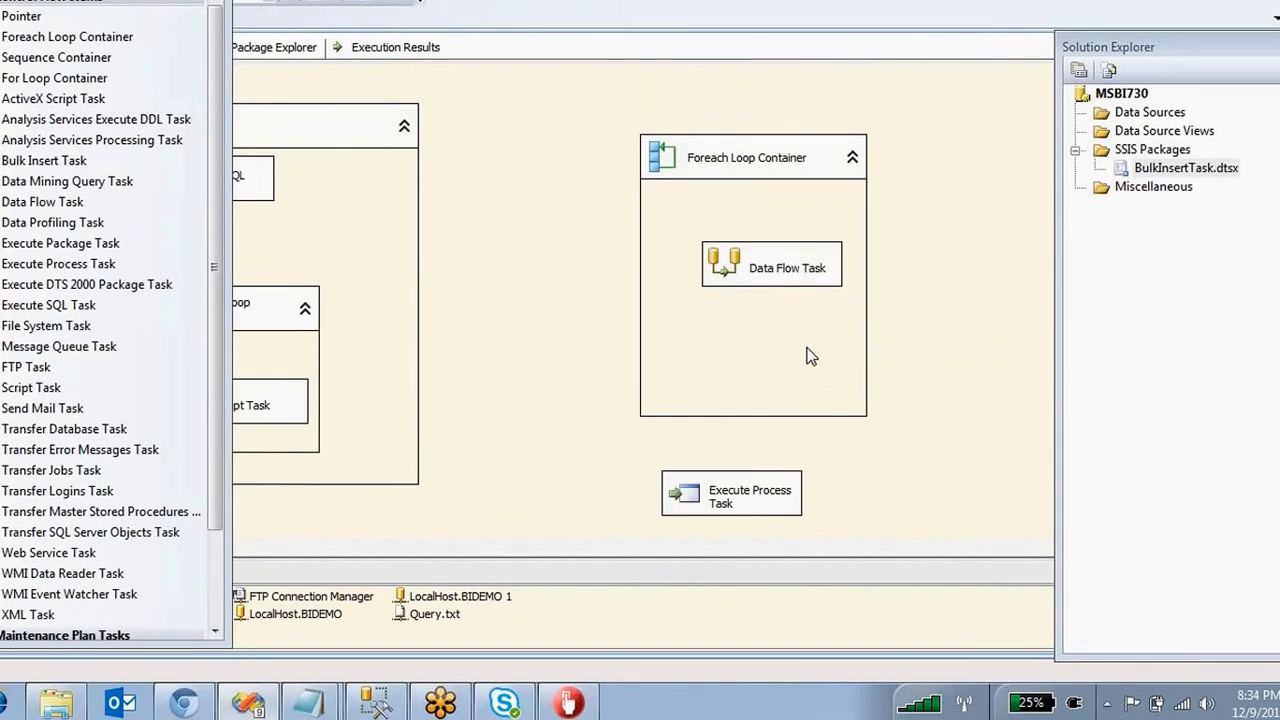